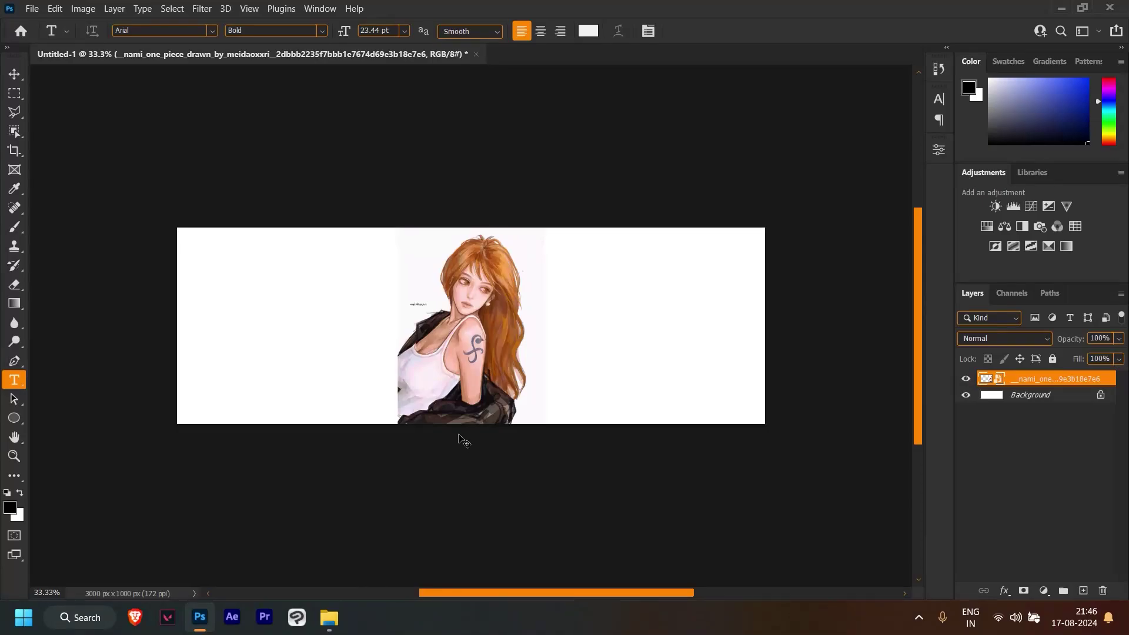
Step: Enlarge the Nami illustration and move it against the banner's right edge
key("ctrl+t")
left_click_drag(469, 423, 458, 529)
mouse_move(425, 429)
left_mouse_down()
mouse_move(528, 429)
mouse_move(630, 239)
mouse_move(650, 252)
left_mouse_up()
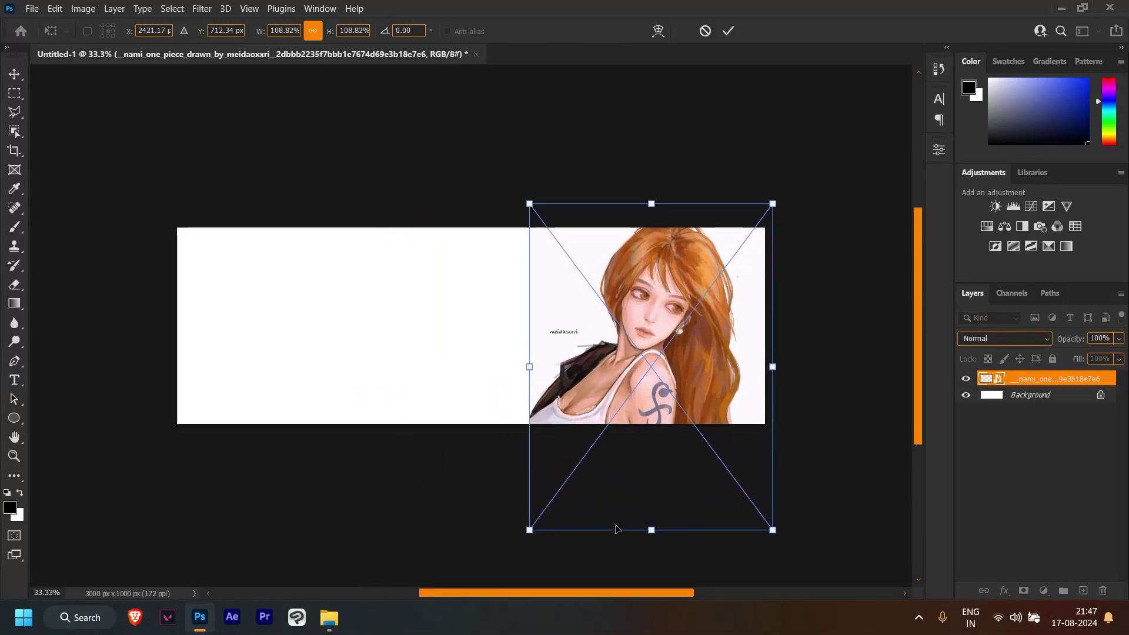
left_click_drag(615, 530, 647, 462)
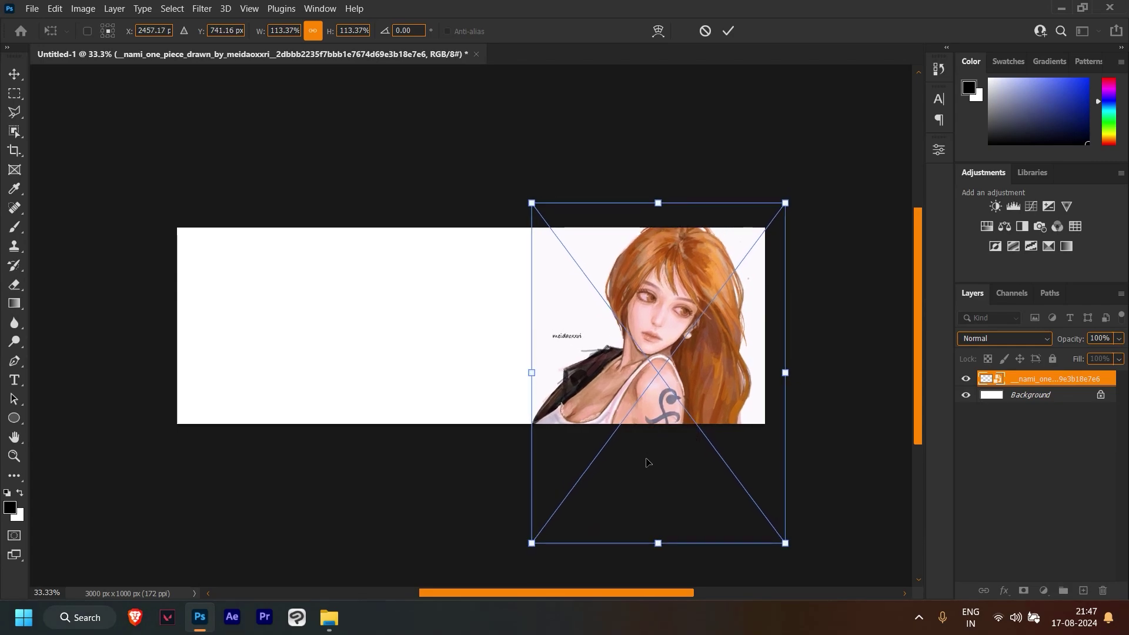
left_click(728, 35)
key("t")
Step: Rasterize the Nami layer, erase its signature, and add an empty layer above the background
left_click(16, 285)
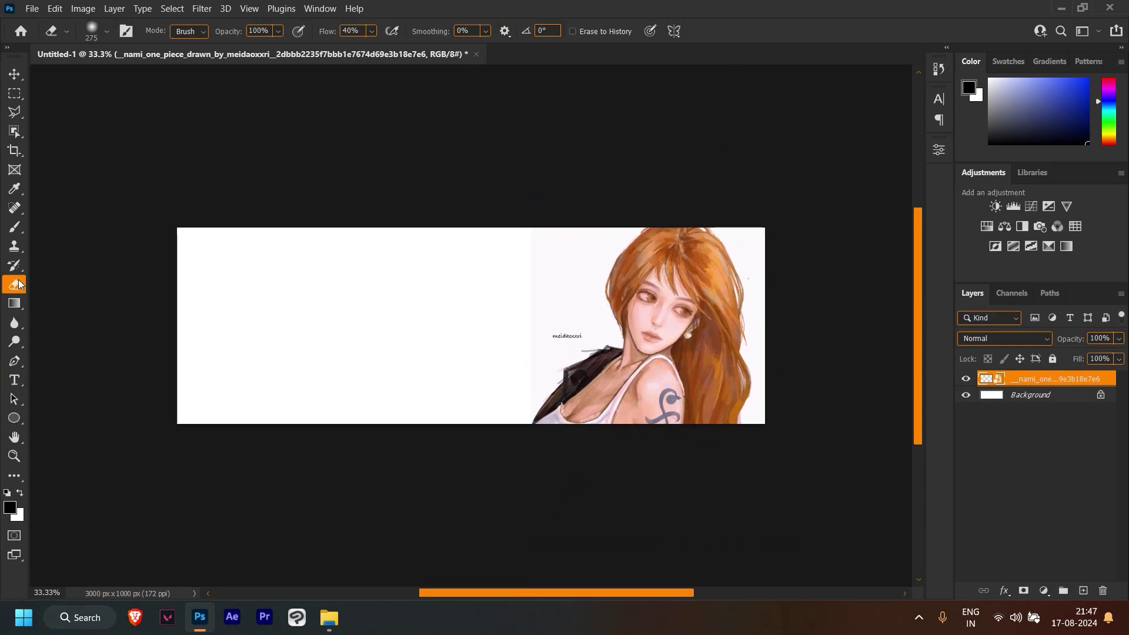
left_click(555, 334)
key("Return")
scroll(567, 341, "up", 2)
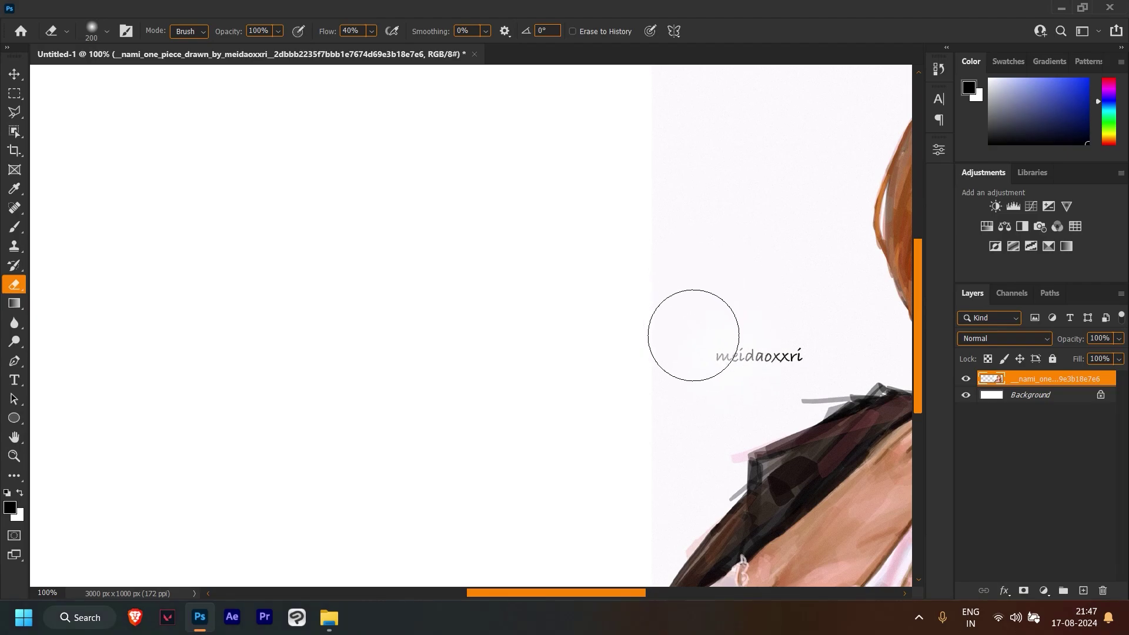
left_click_drag(700, 329, 683, 346)
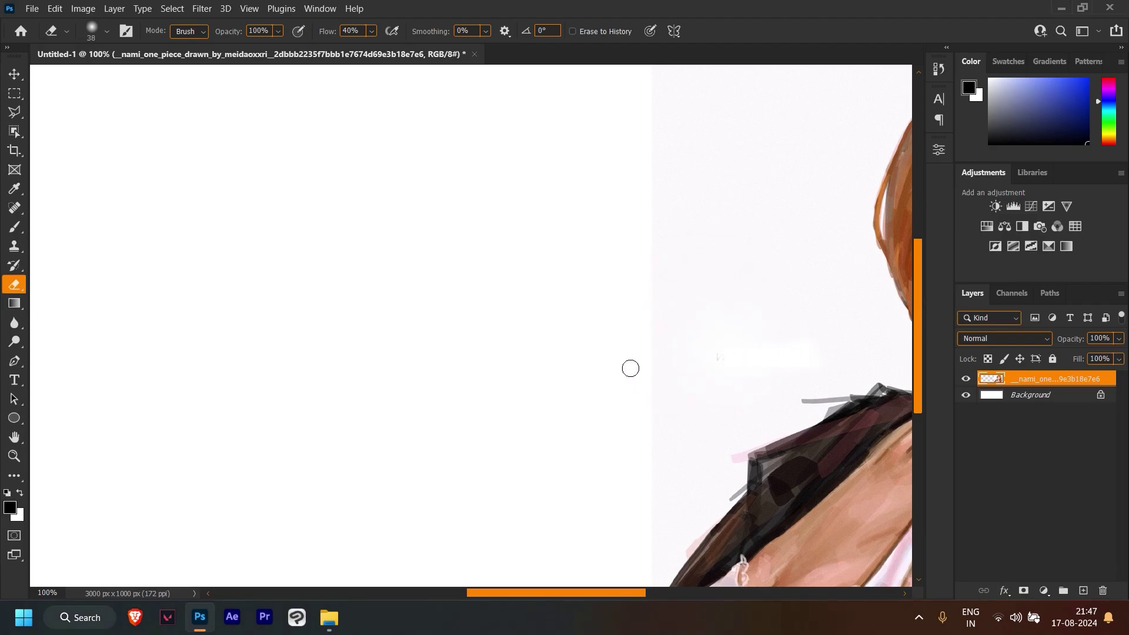
scroll(703, 313, "down", 1)
scroll(791, 380, "down", 2)
scroll(792, 380, "up", 1)
left_click(1070, 395)
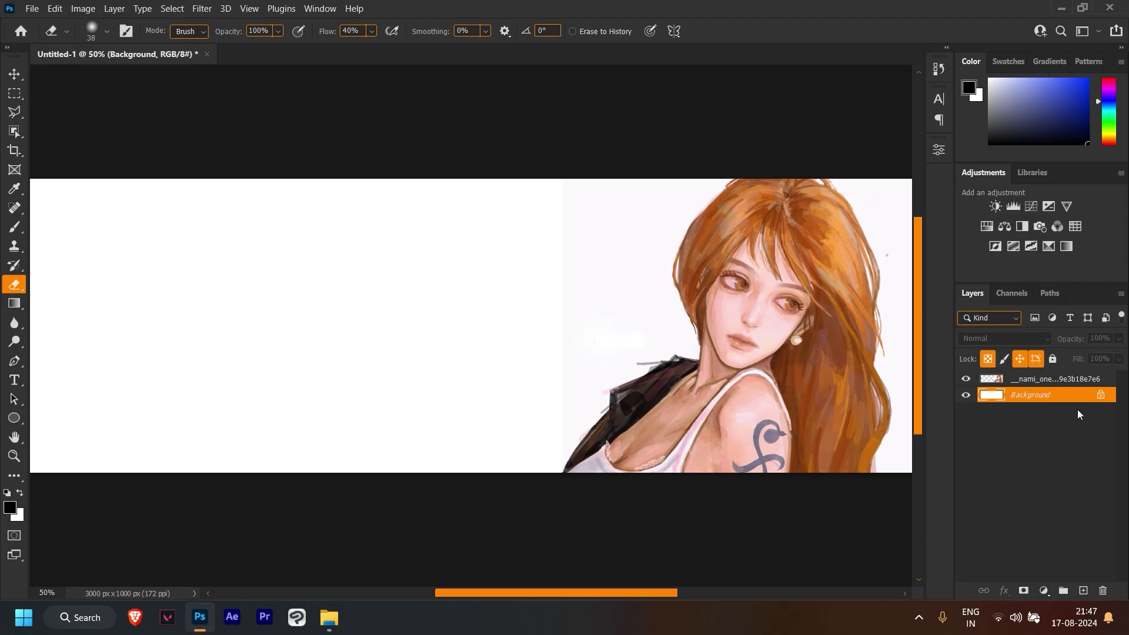
left_click(1084, 590)
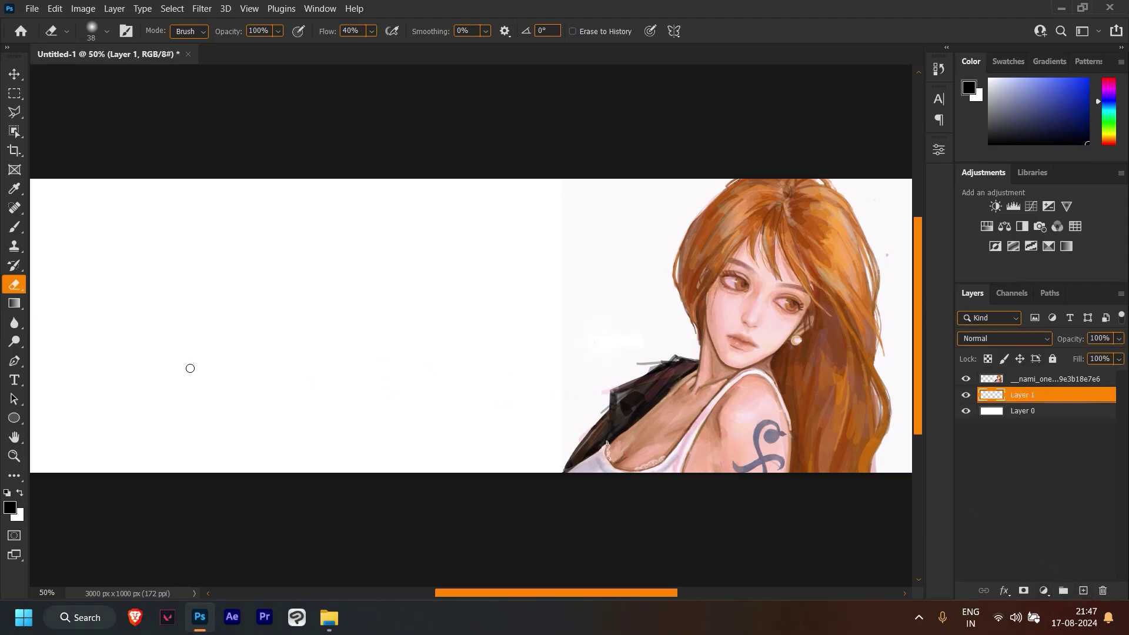
Step: Sample the hair's orange and select the Smoke brush from Special Effects Brushes
left_click(15, 228)
left_click(712, 232, "alt")
right_click(341, 317)
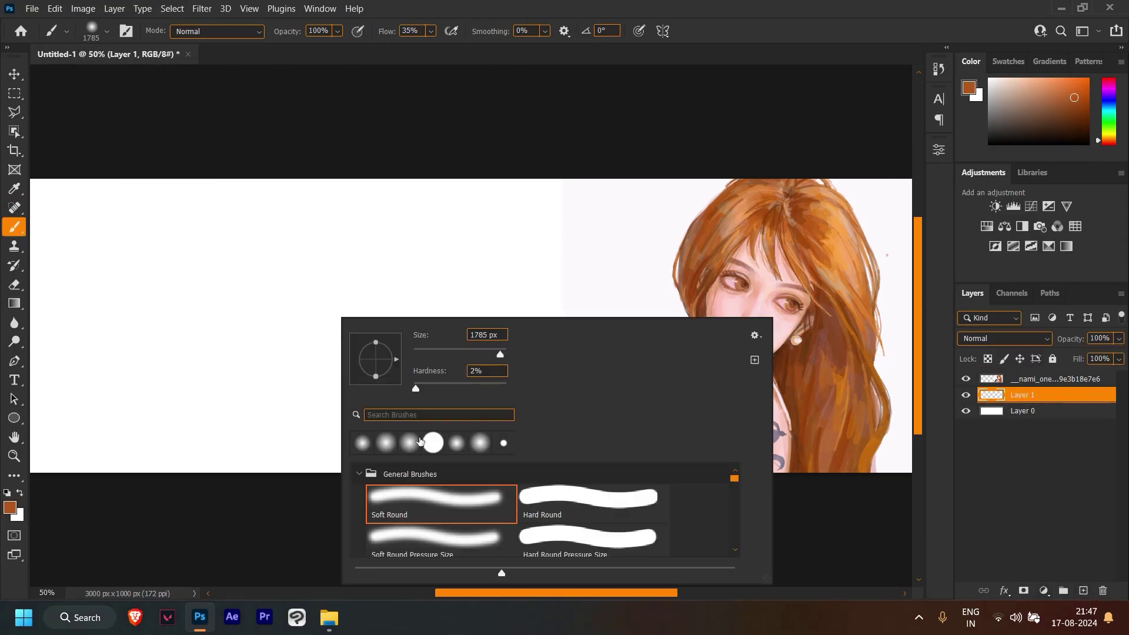
left_click(444, 481)
left_click_drag(661, 527, 643, 518)
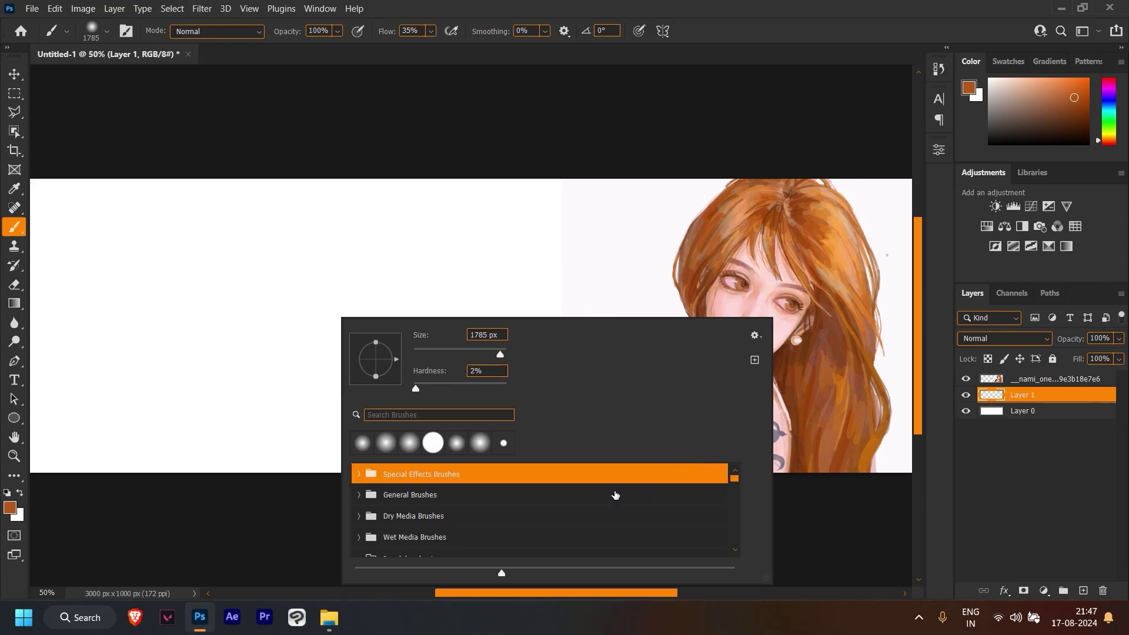
scroll(643, 518, "down", 10)
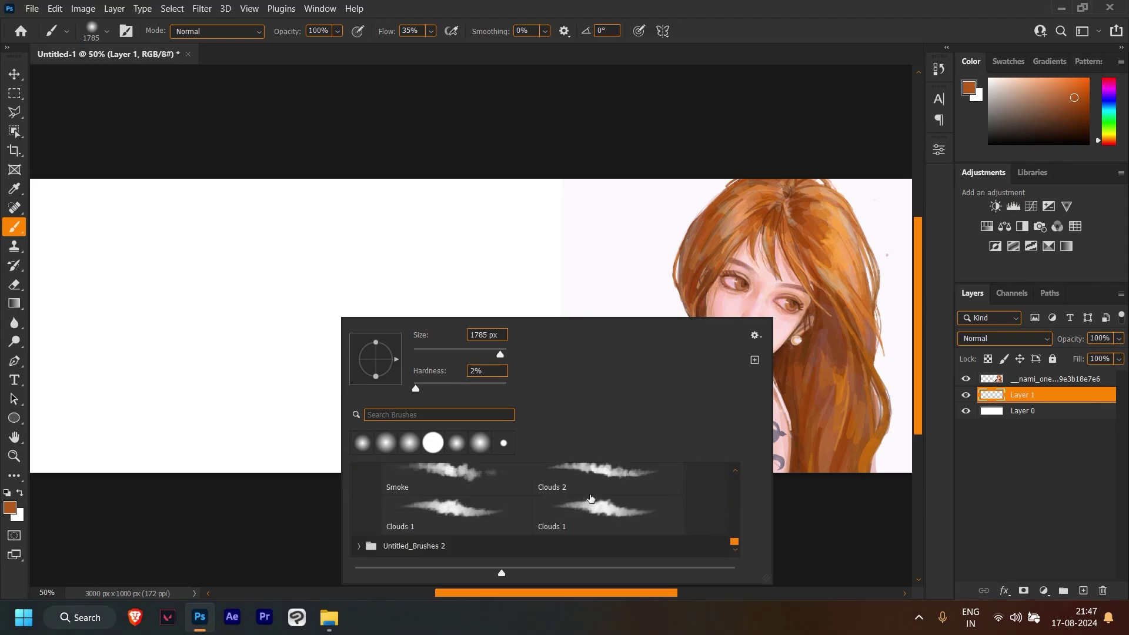
key("period")
scroll(732, 544, "down", 3)
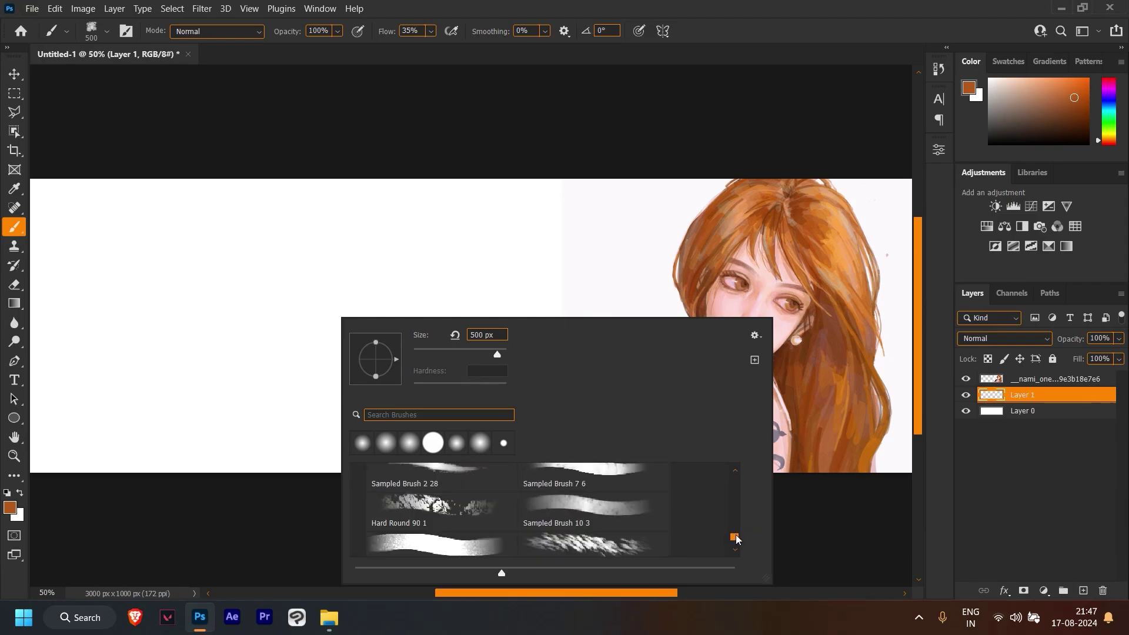
scroll(732, 543, "up", 3)
Step: Paint beige and peach smoke clouds along the banner's bottom and lower left
left_click_drag(265, 391, 409, 476)
key("ctrl+z")
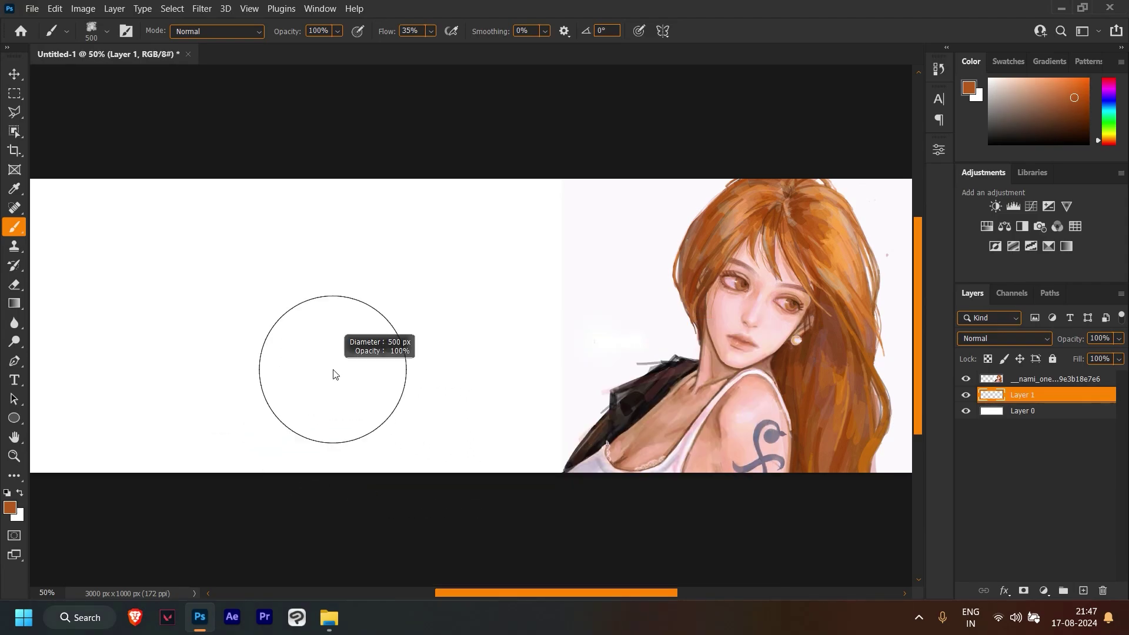
scroll(441, 298, "down", 1)
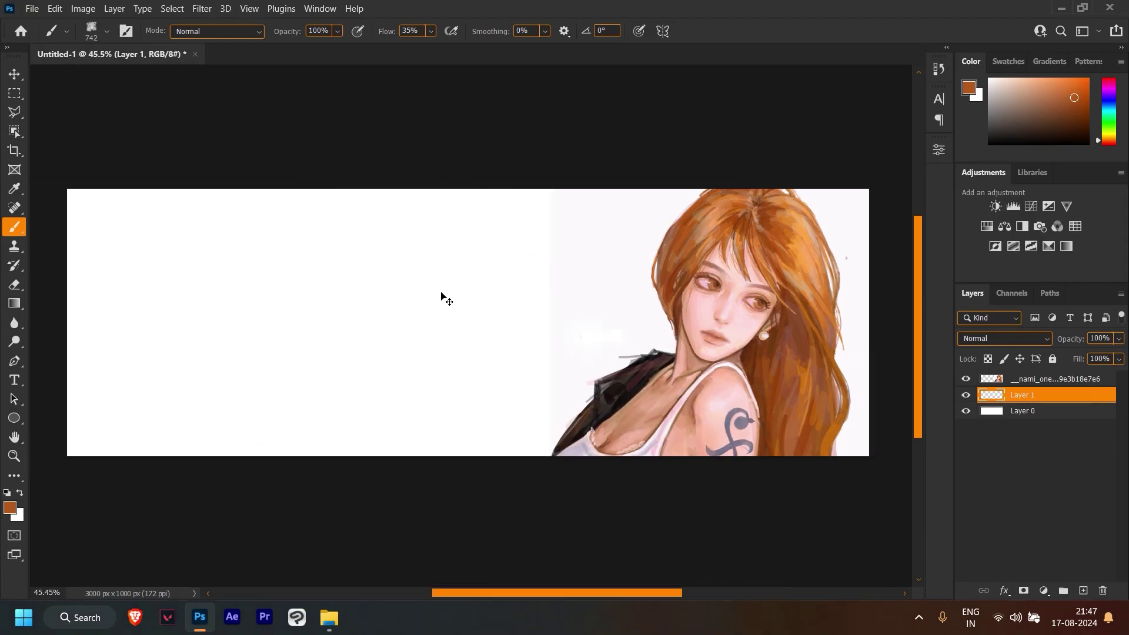
scroll(441, 294, "down", 3)
left_click_drag(148, 433, 689, 410)
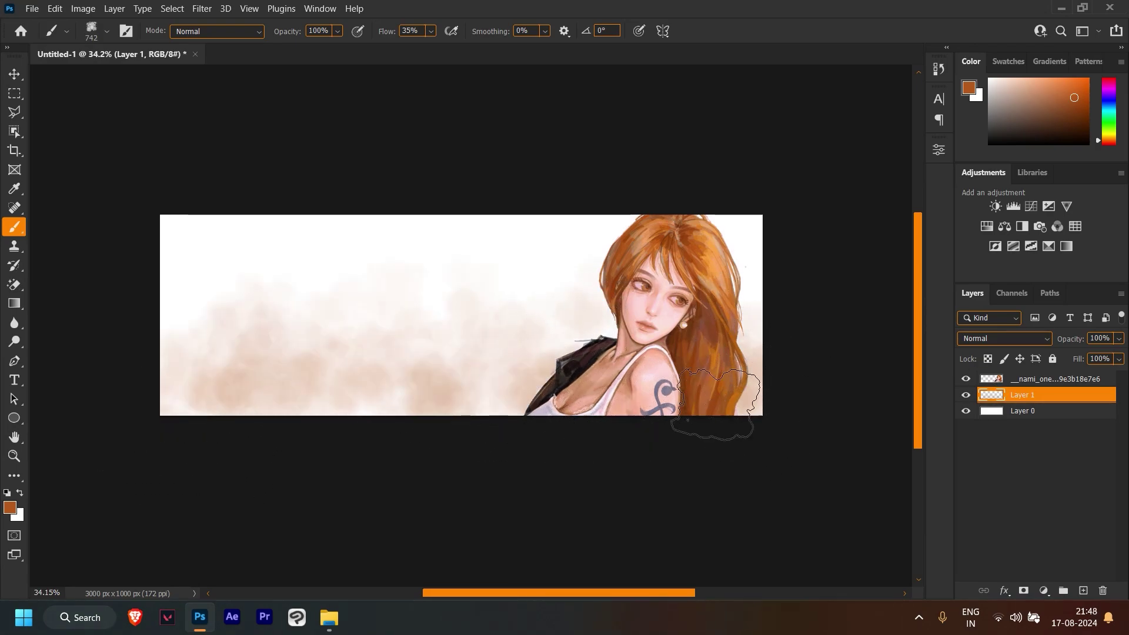
left_click(718, 257, "alt")
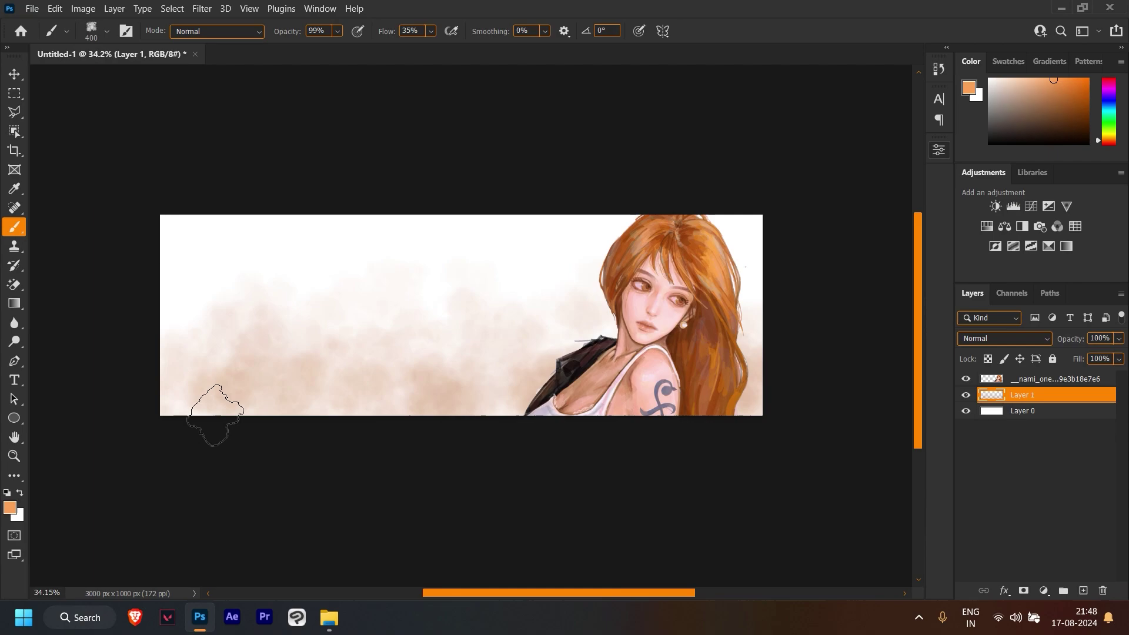
left_click_drag(209, 413, 475, 419)
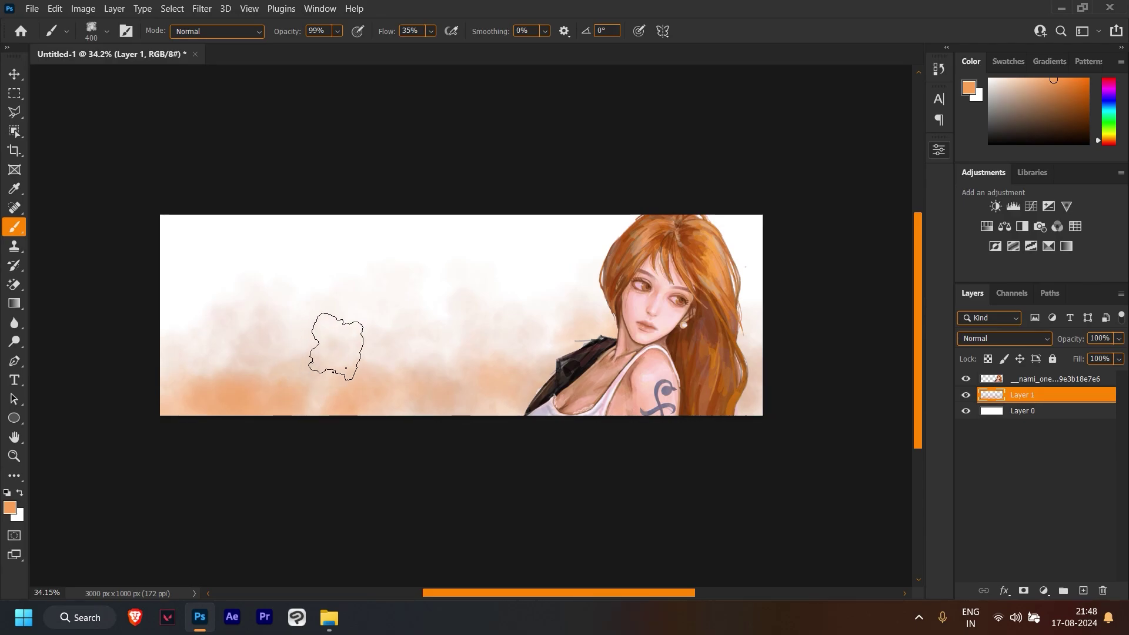
Step: Switch to another cloud brush preset and adjust its size
right_click(340, 332)
scroll(458, 563, "down", 1)
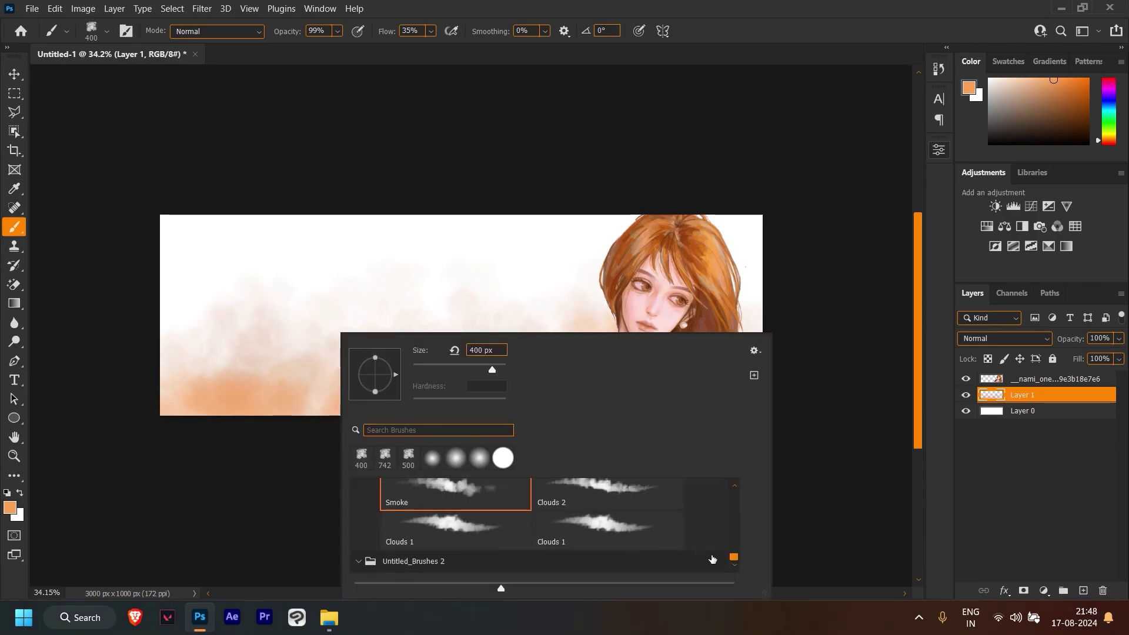
scroll(467, 565, "down", 1)
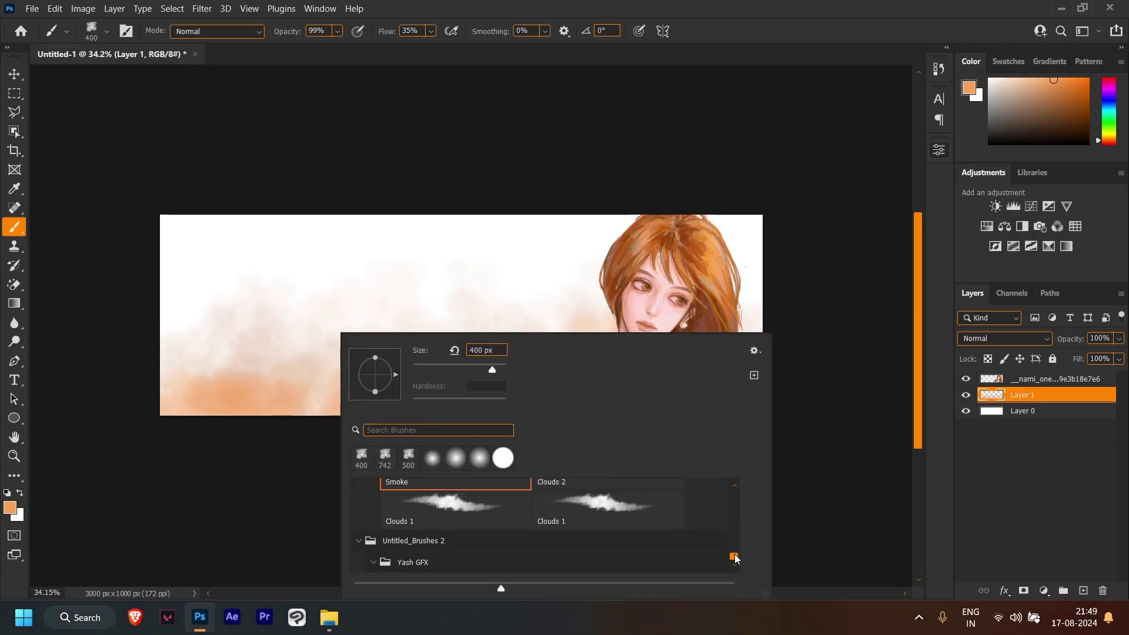
scroll(735, 559, "down", 1)
left_click(408, 458)
right_click(270, 403, "alt")
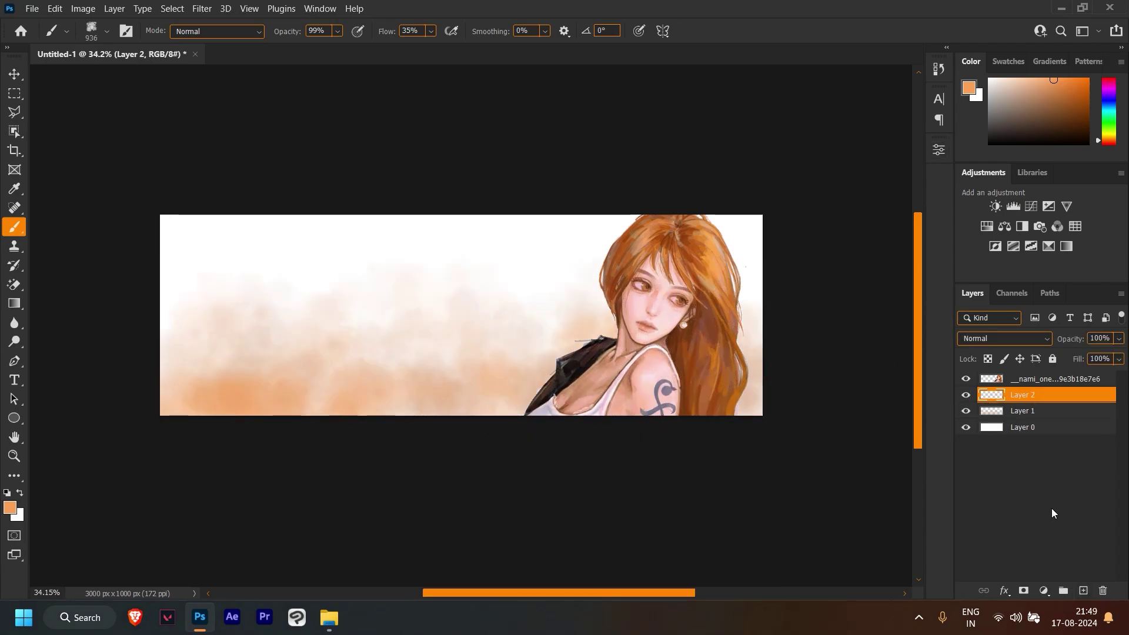
Step: Paint a stronger, full-opacity orange smoke wash along the banner's lower edge
key("0")
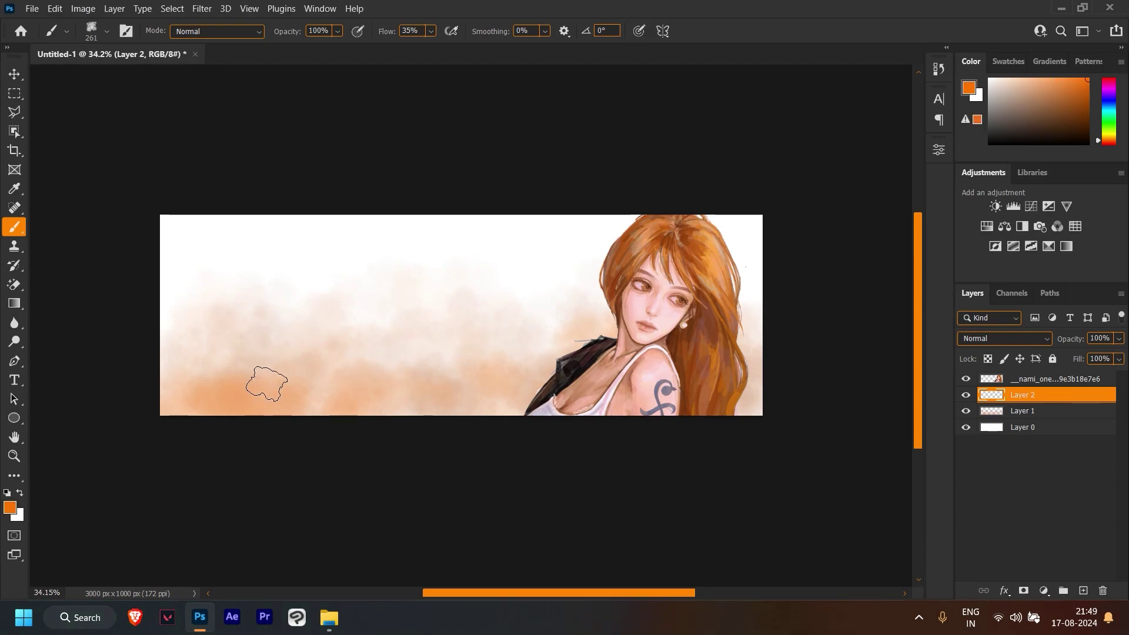
left_click_drag(267, 384, 183, 417)
left_click_drag(290, 382, 279, 368)
mouse_move(179, 388)
left_mouse_down()
mouse_move(542, 378)
mouse_move(679, 418)
left_mouse_up()
key("ctrl+z")
key("ctrl+z")
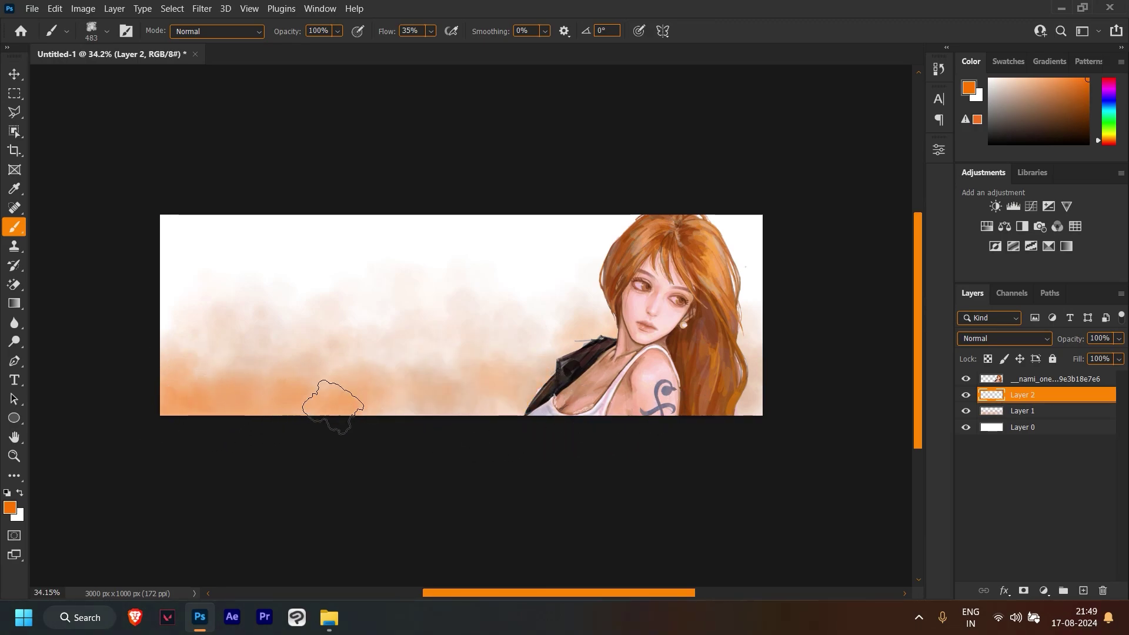
left_click_drag(328, 398, 504, 417)
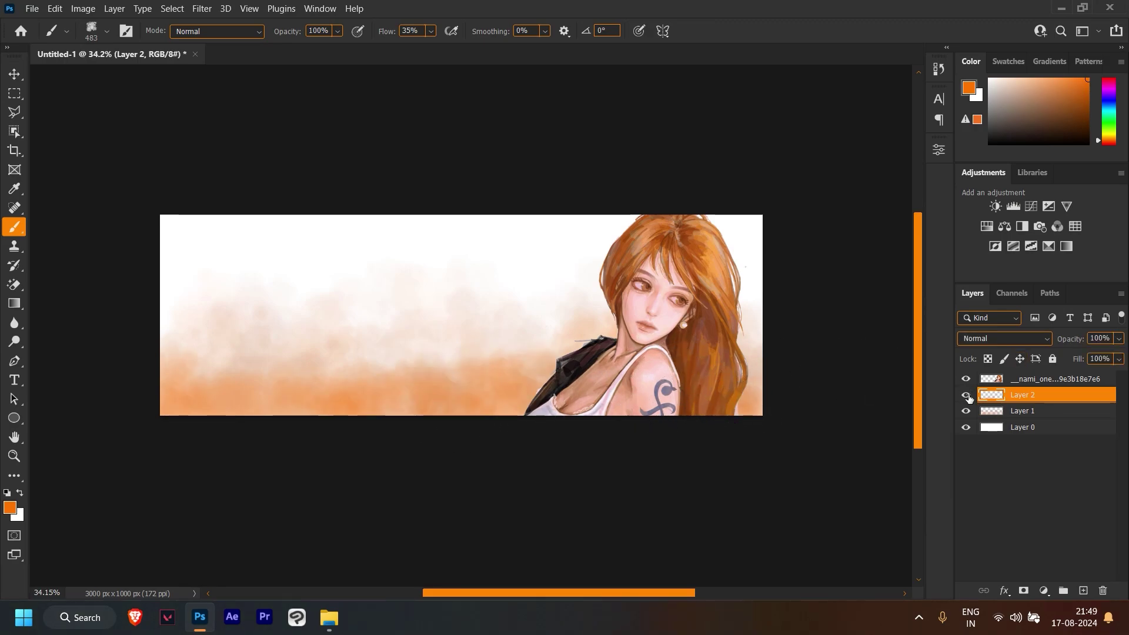
Step: Stretch the first cloud layer horizontally wider and check it by toggling its visibility
left_click(986, 416)
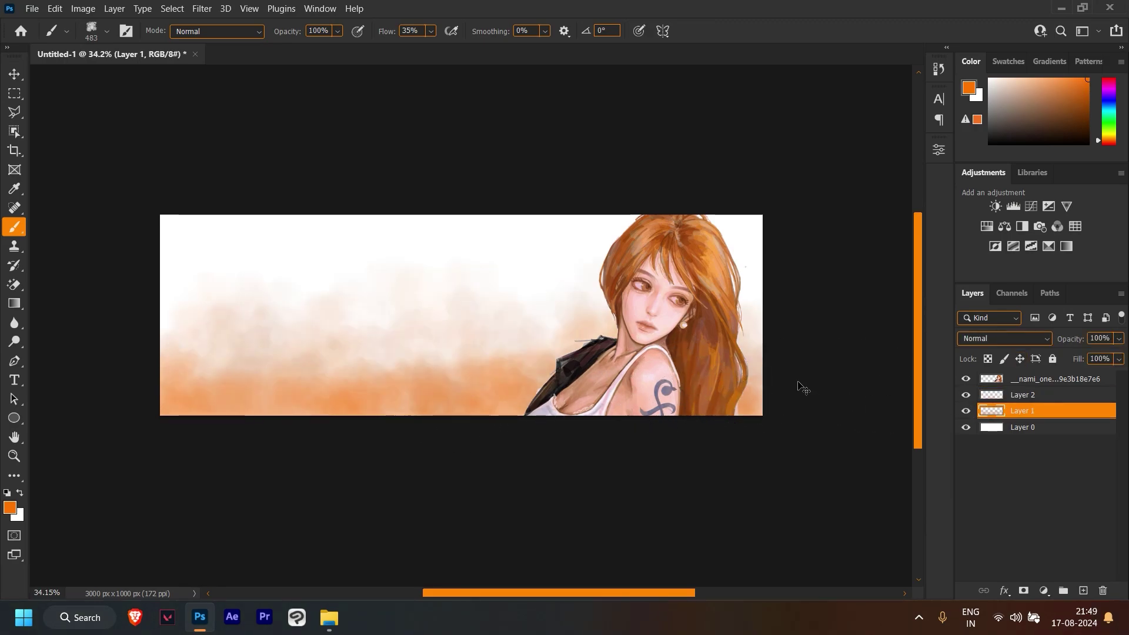
key("ctrl+t")
left_click_drag(762, 315, 806, 314)
key("Return")
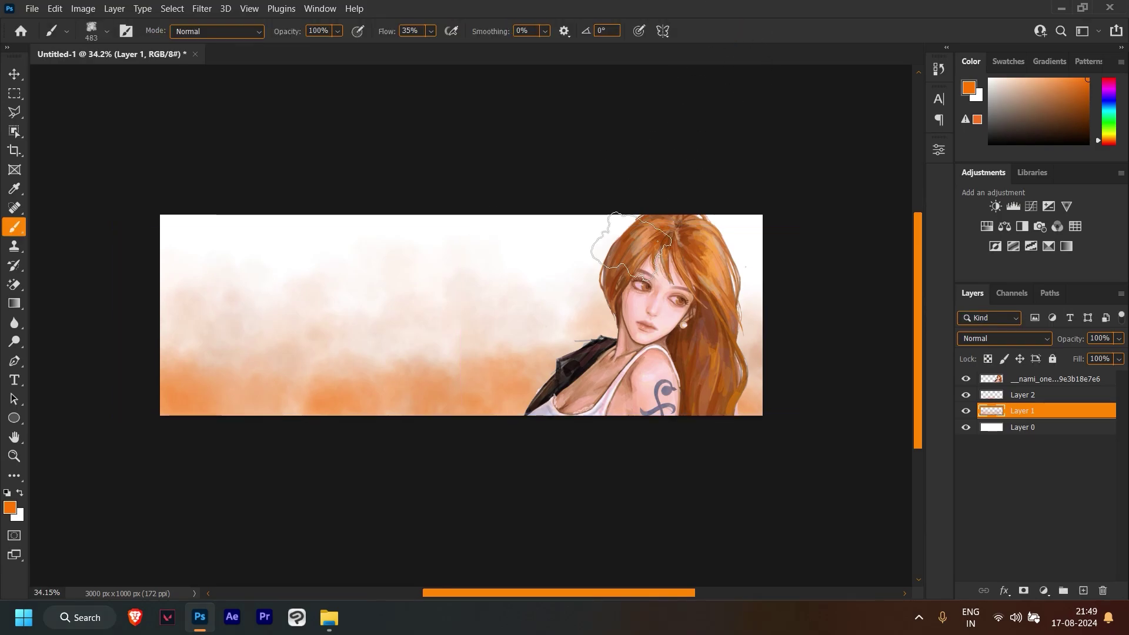
scroll(546, 382, "up", 2)
scroll(545, 382, "down", 1)
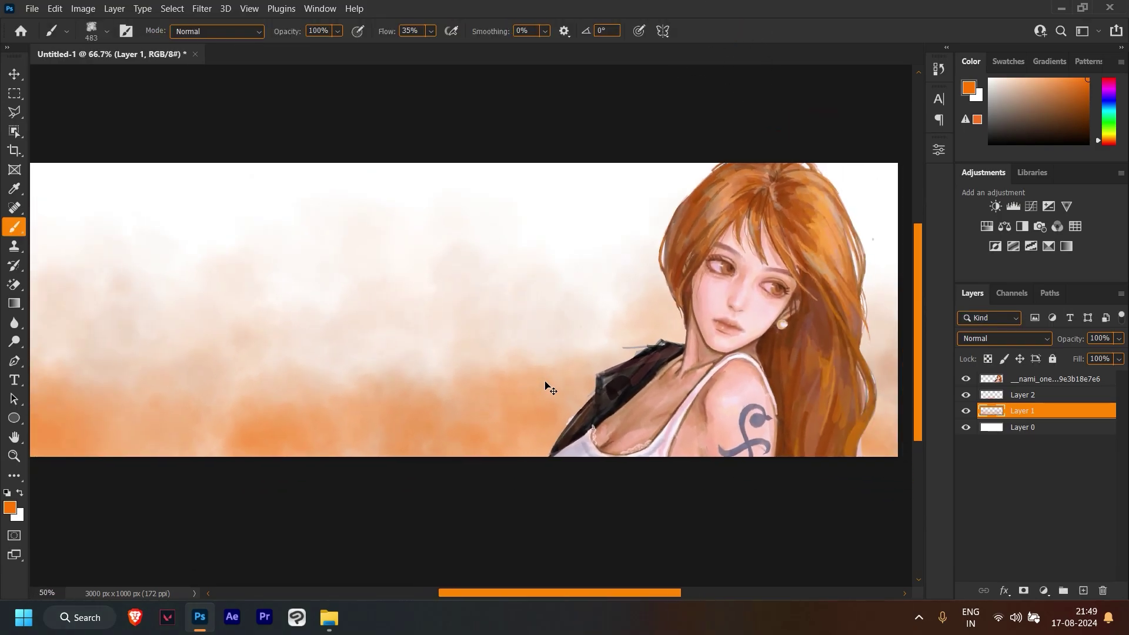
scroll(545, 385, "down", 2)
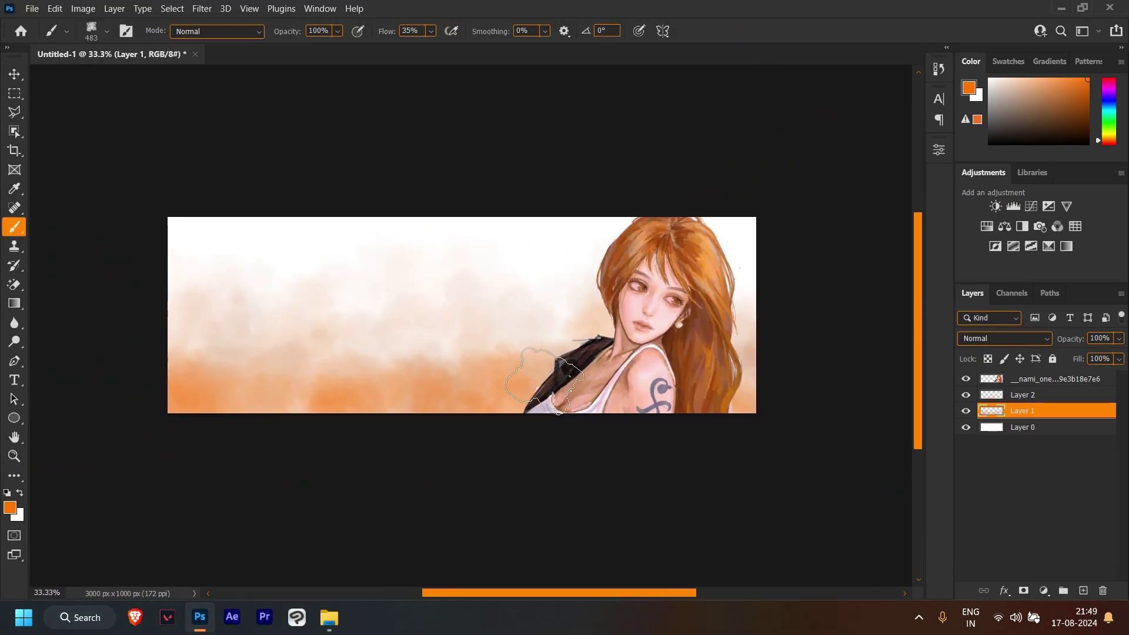
scroll(544, 379, "up", 2)
scroll(544, 380, "down", 2)
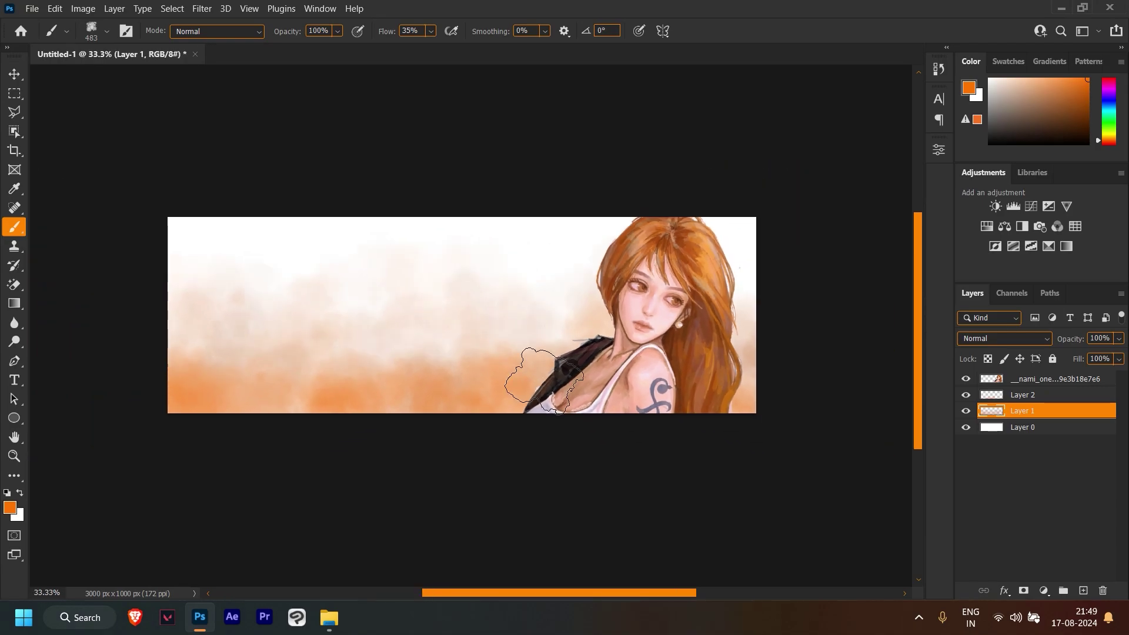
left_click(966, 410)
left_click(1035, 394)
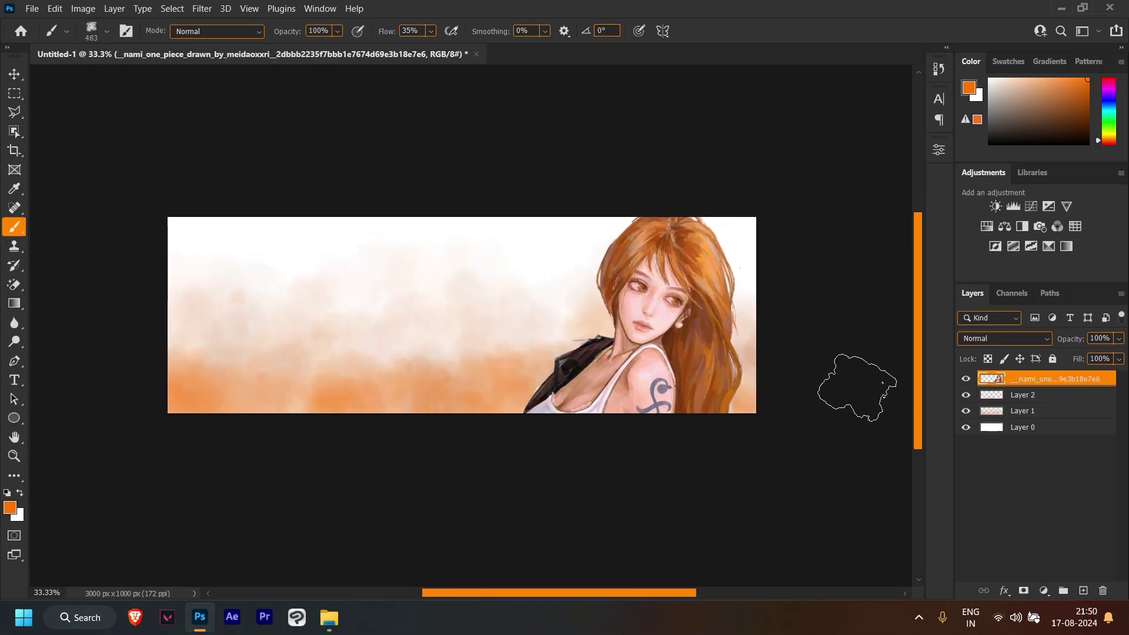
Step: Place the bubble-blowing Nami image, scaled to about 47%, on the banner's left half
left_click(328, 616)
mouse_move(405, 194)
left_mouse_down()
mouse_move(411, 262)
mouse_move(465, 317)
mouse_move(356, 348)
left_mouse_up()
left_click_drag(339, 413, 340, 432)
left_click_drag(376, 377, 363, 398)
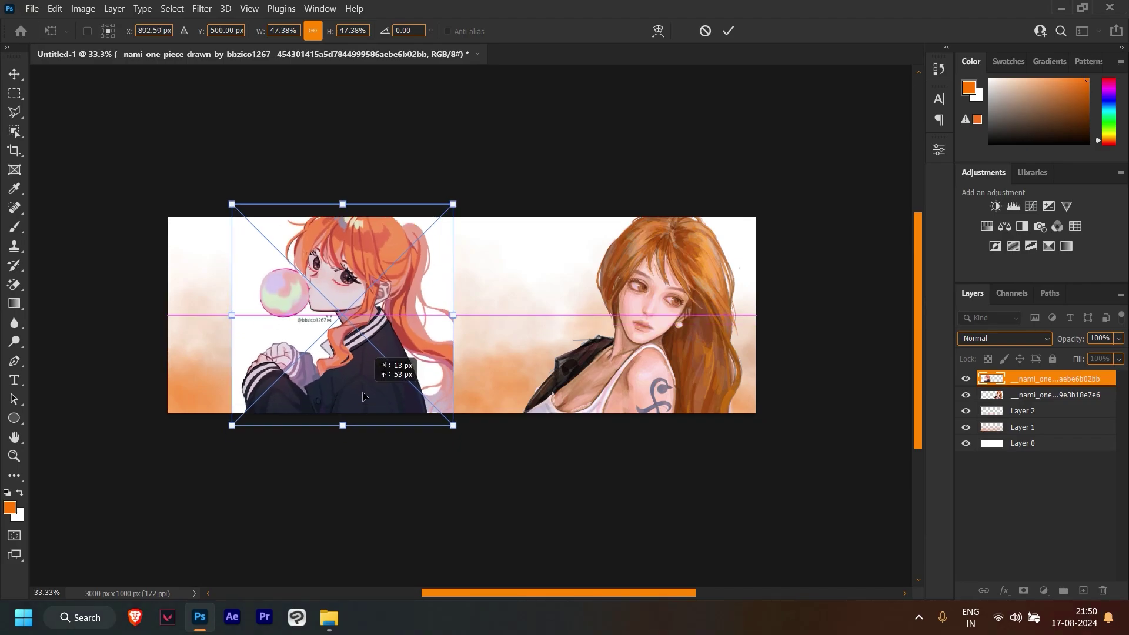
key("Return")
Step: Rasterize the new illustration and Magic Erase the white area between hair and jacket
key("b")
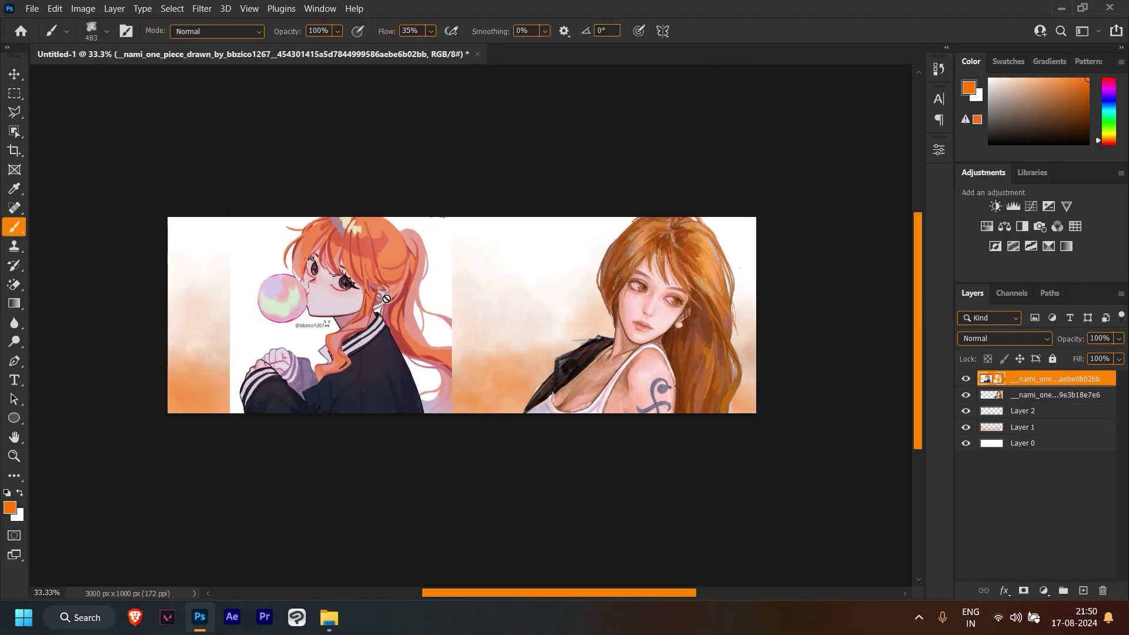
key("ctrl+plus")
key("e")
left_click(141, 282)
left_click(575, 252)
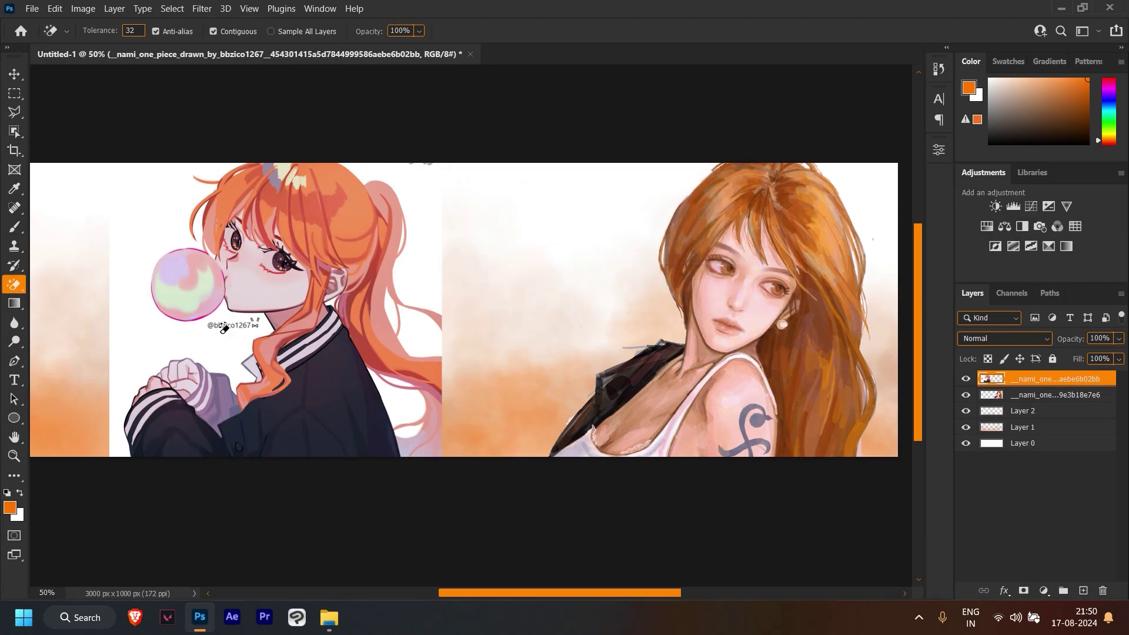
key("ctrl+plus")
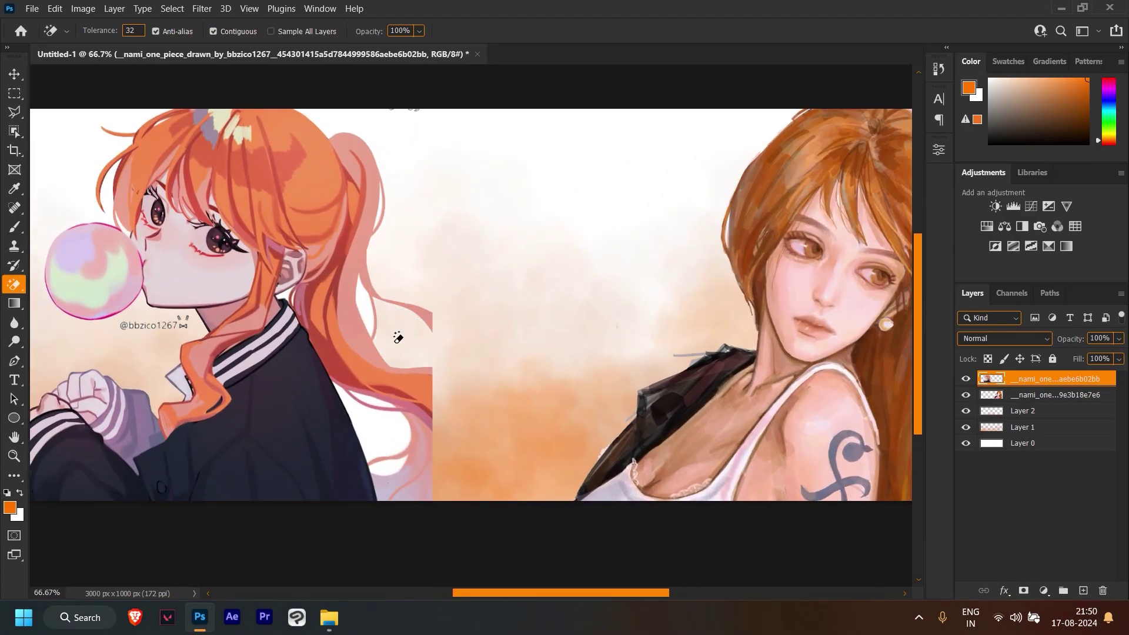
left_click(377, 401)
key("ctrl+minus")
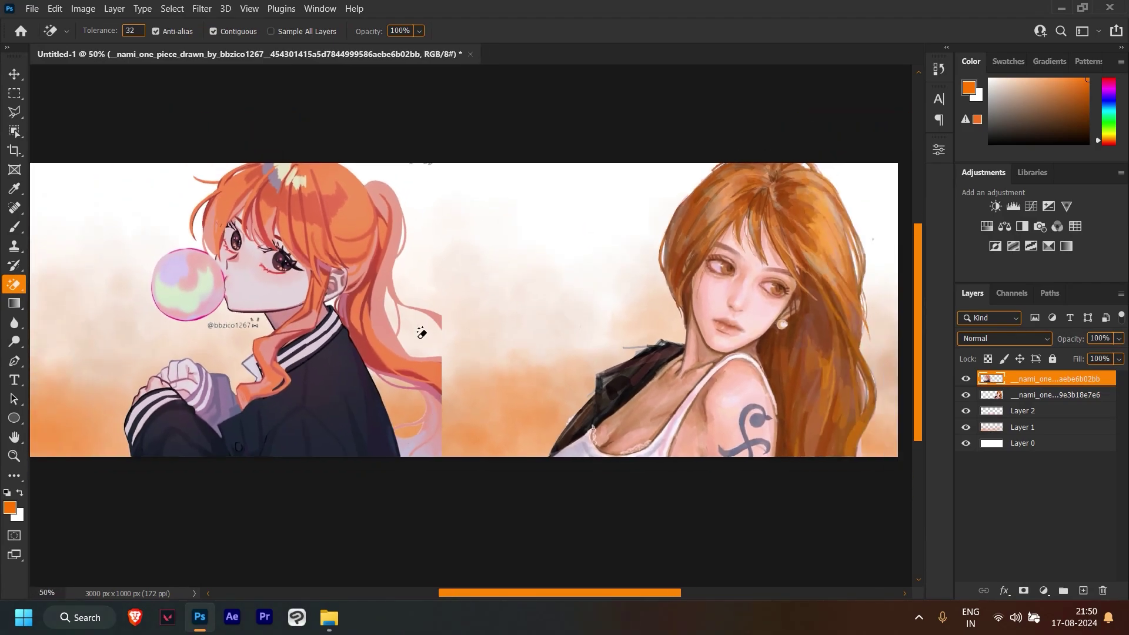
key("ctrl+minus")
Step: Hide the white base layer (Layer 0) and zoom in to inspect the illustration's edges
left_click(966, 443)
key("ctrl+plus")
key("ctrl+plus")
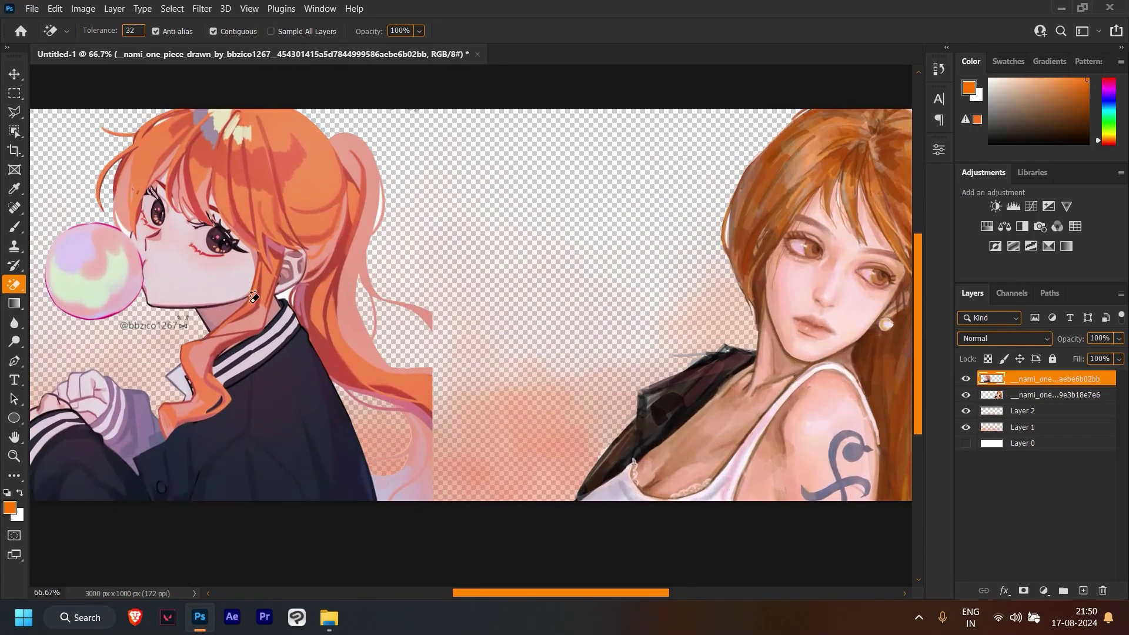
key("ctrl+plus")
key("ctrl+plus")
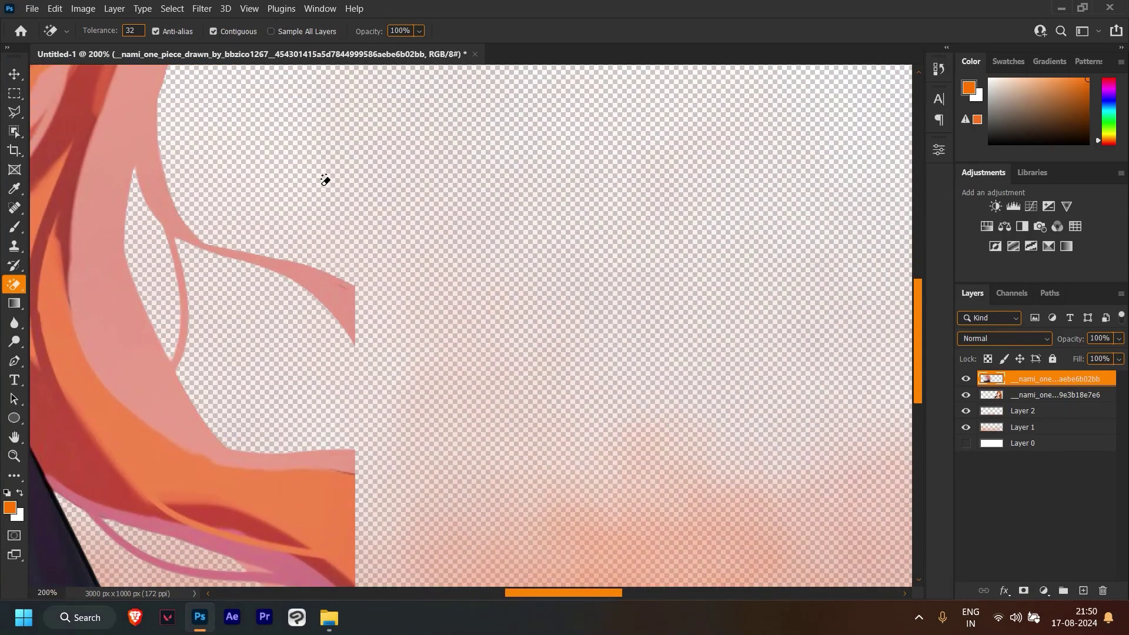
scroll(196, 240, "down", 3)
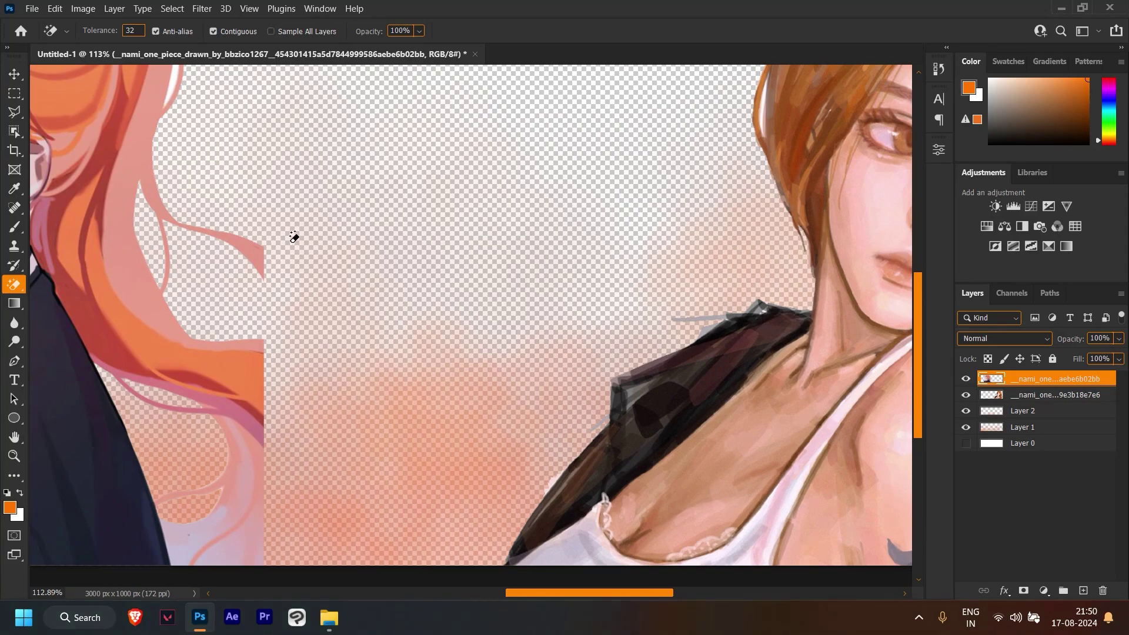
scroll(183, 128, "down", 3)
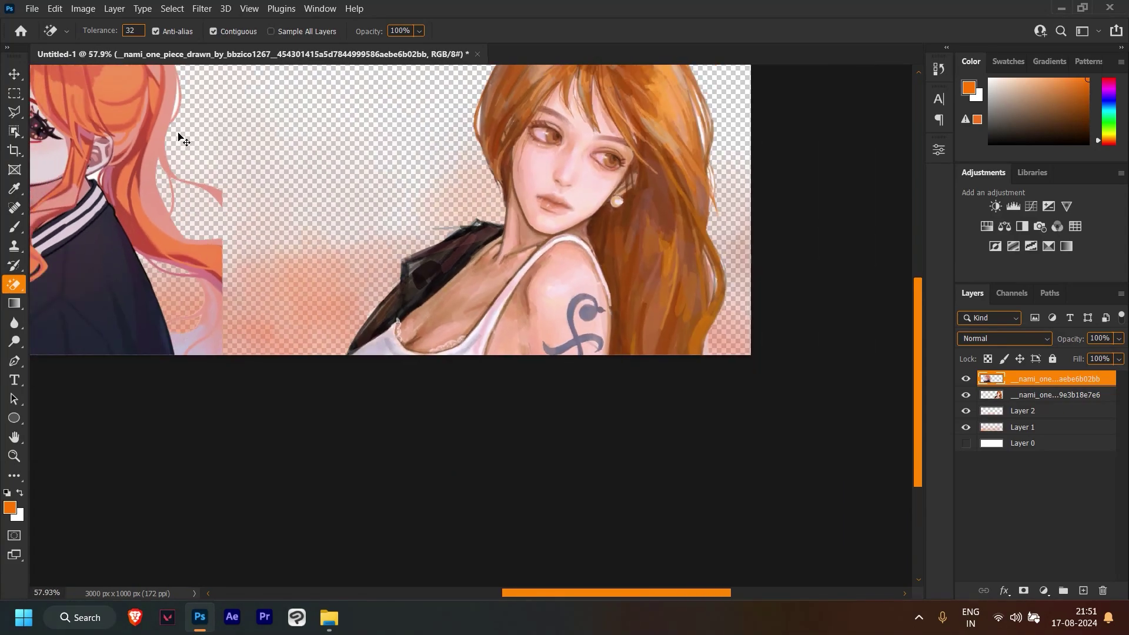
scroll(160, 92, "up", 10)
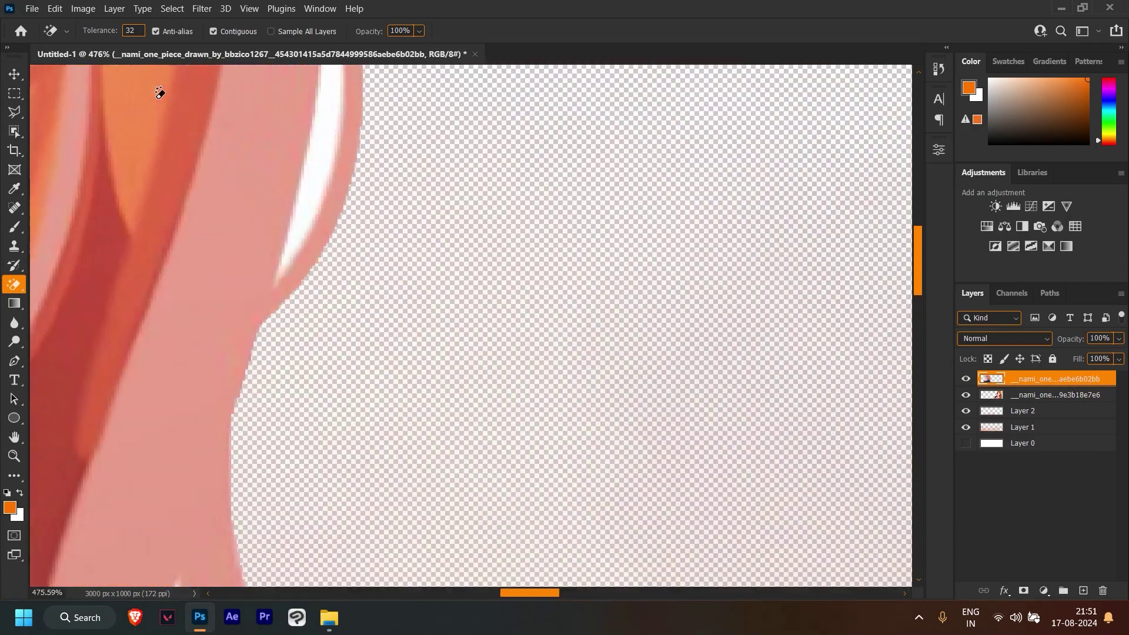
scroll(353, 271, "down", 1)
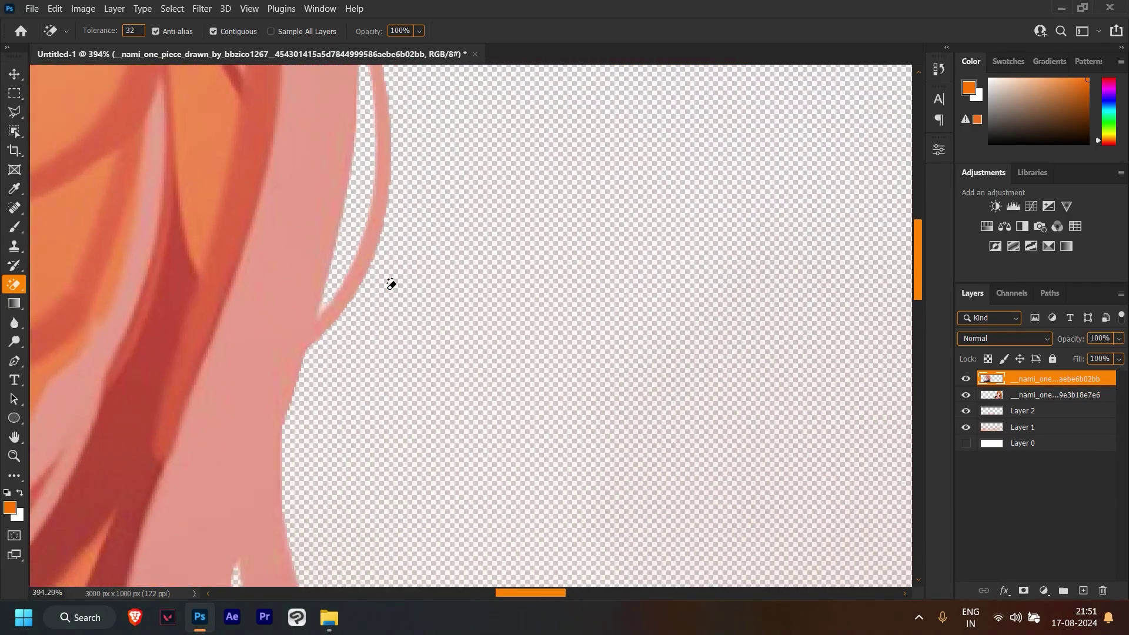
scroll(459, 323, "down", 1)
scroll(523, 370, "down", 1)
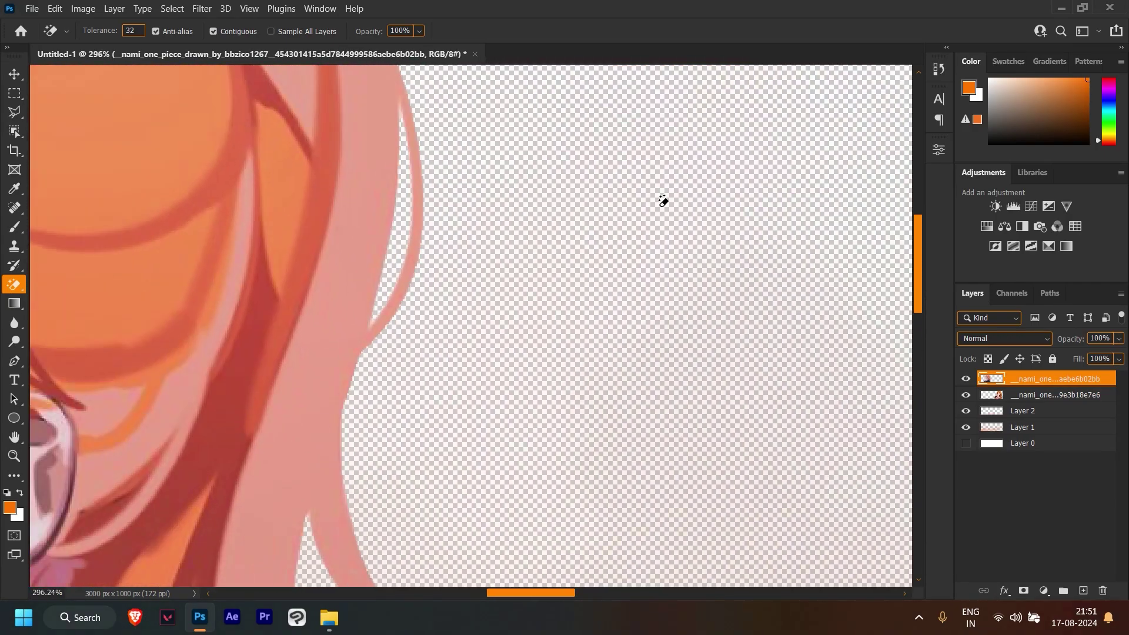
scroll(665, 203, "down", 3)
scroll(669, 207, "down", 2)
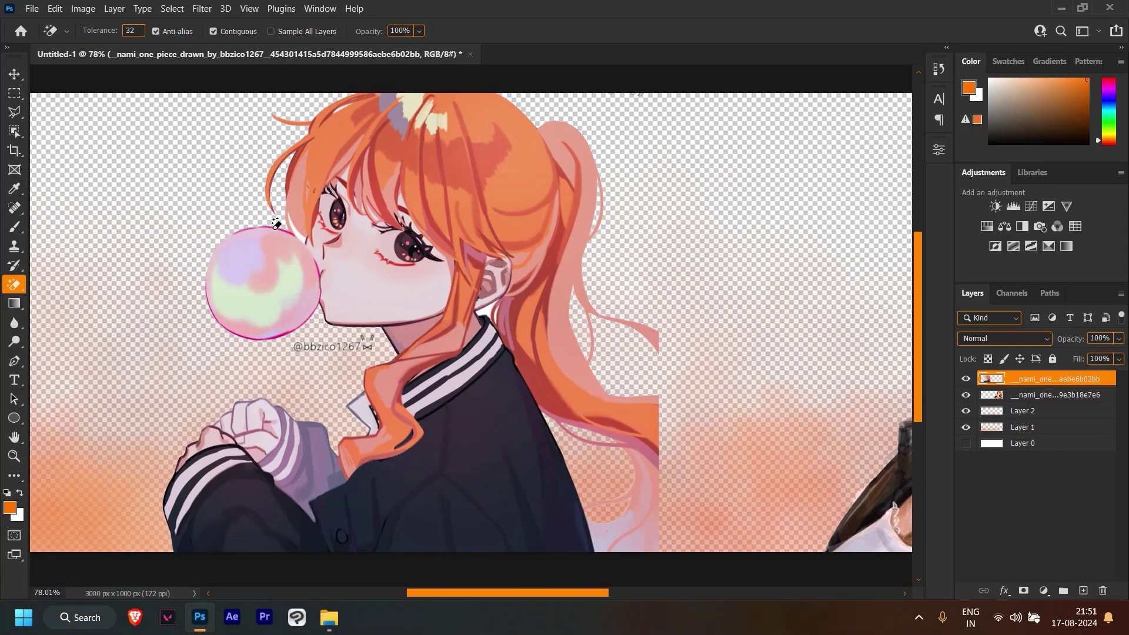
scroll(282, 226, "up", 1)
scroll(277, 242, "up", 2)
scroll(273, 249, "up", 2)
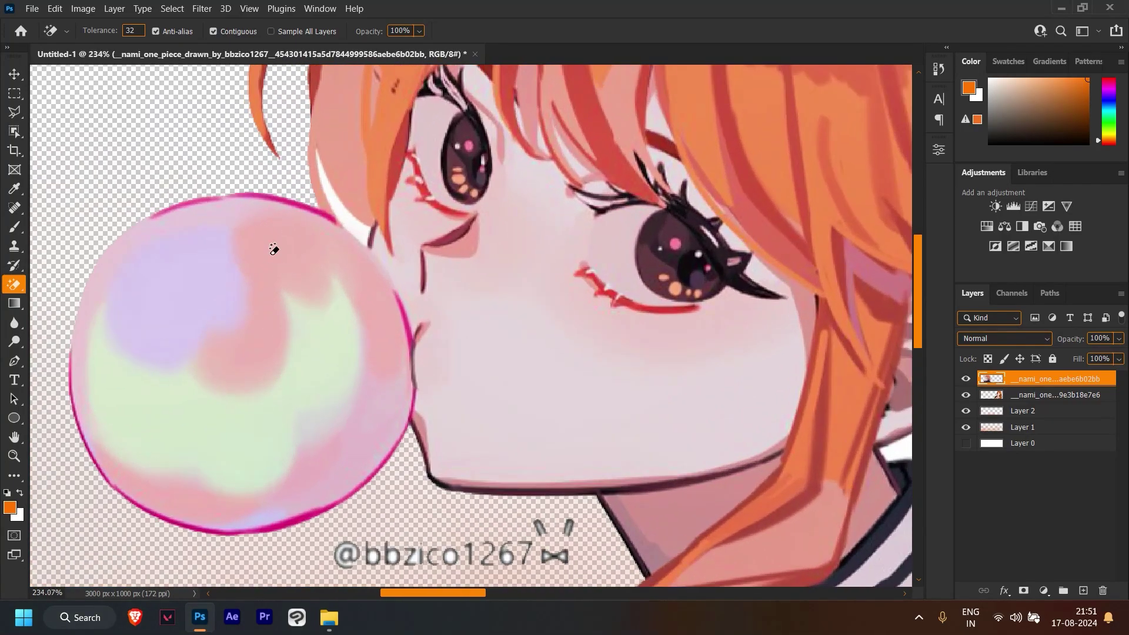
scroll(634, 329, "down", 2)
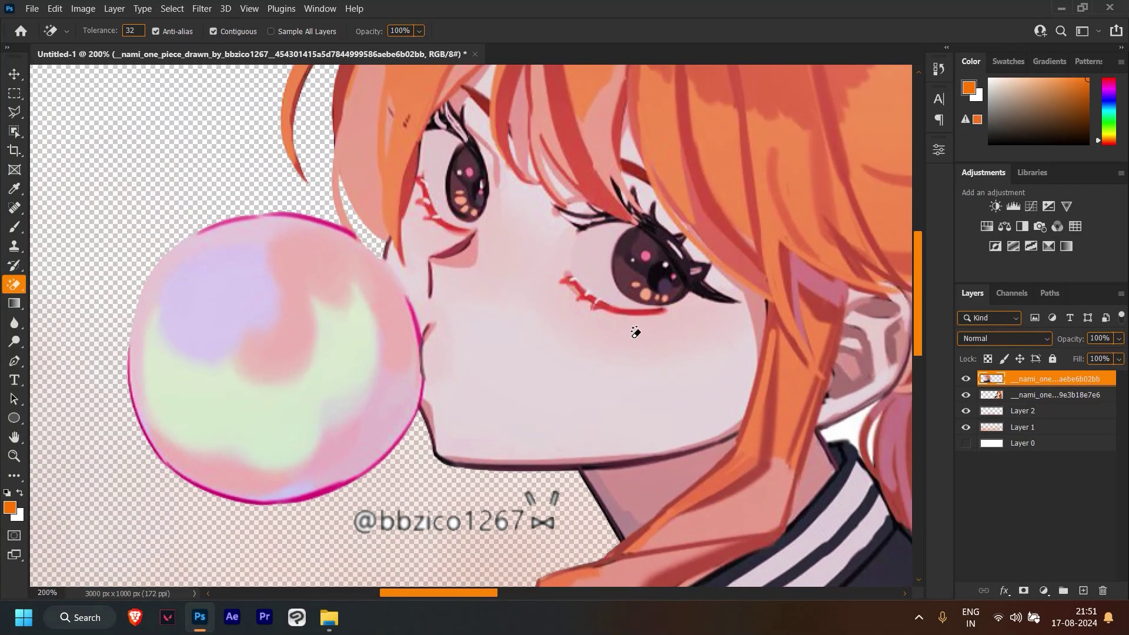
scroll(635, 338, "up", 1)
scroll(635, 337, "down", 3)
scroll(635, 341, "down", 2)
scroll(635, 344, "up", 2)
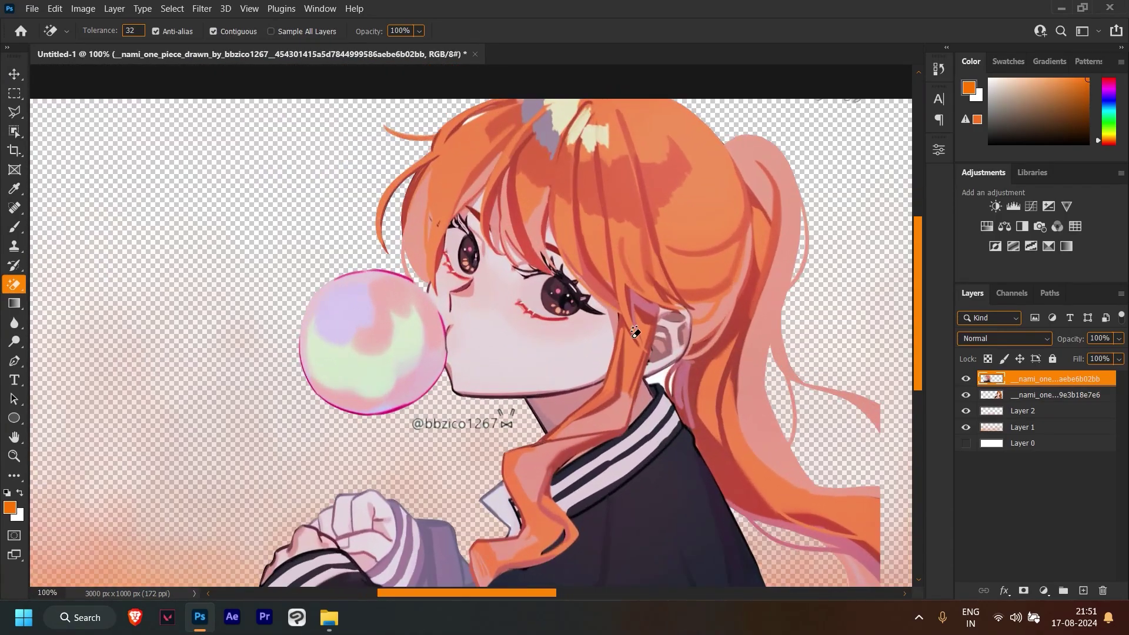
scroll(635, 335, "up", 2)
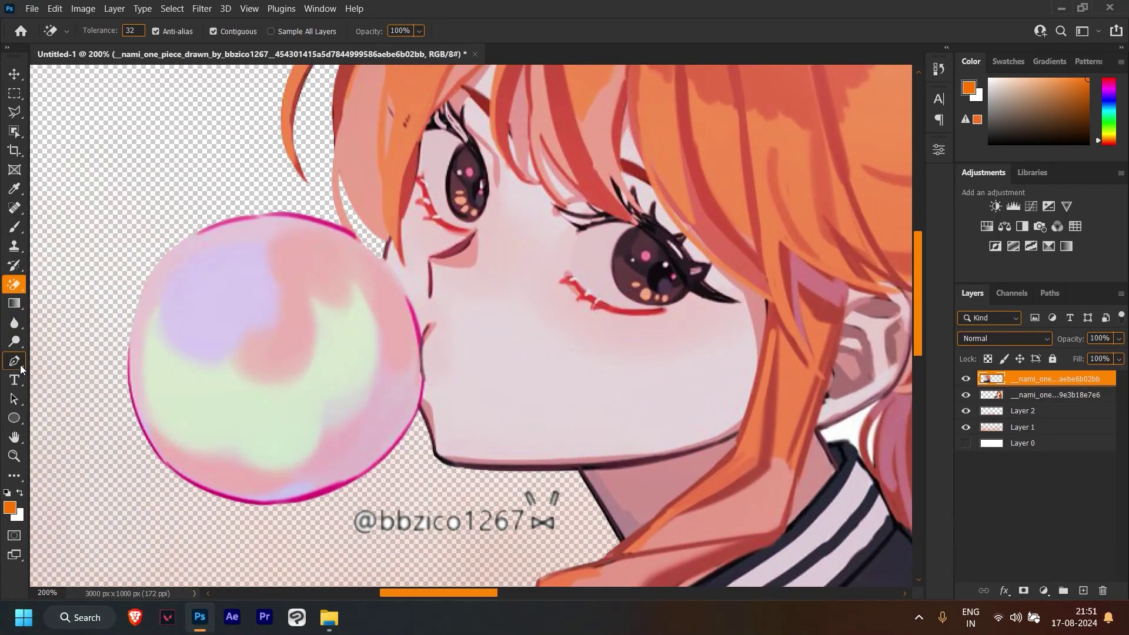
Step: Erase the artist watermark below the bubble with the regular Eraser
key("shift+e")
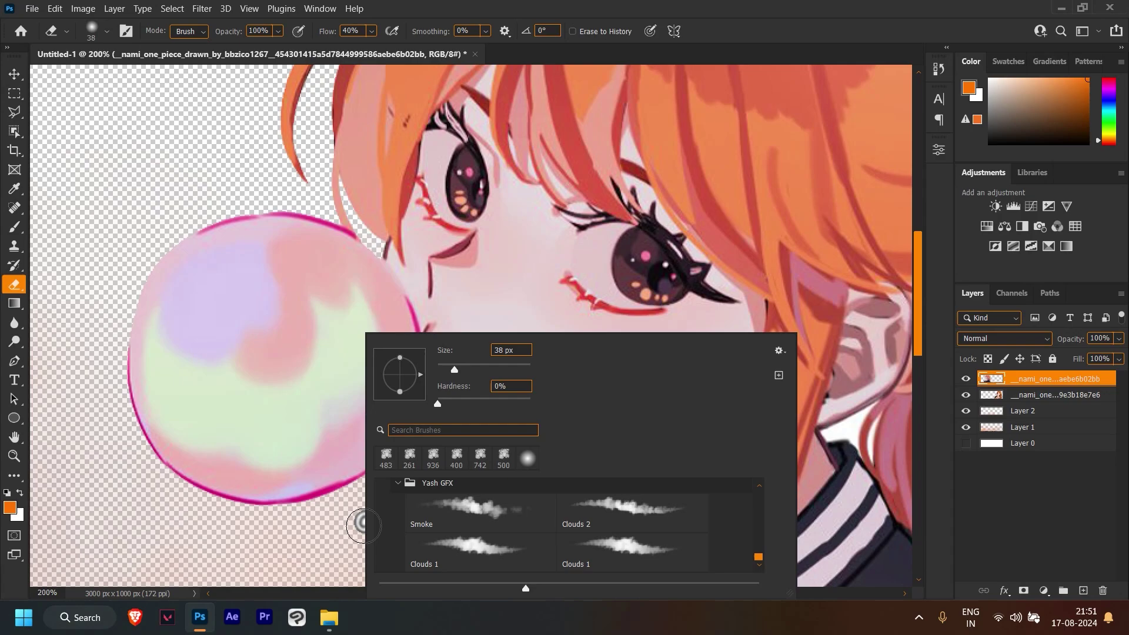
right_click(353, 517)
left_click_drag(358, 520, 382, 526)
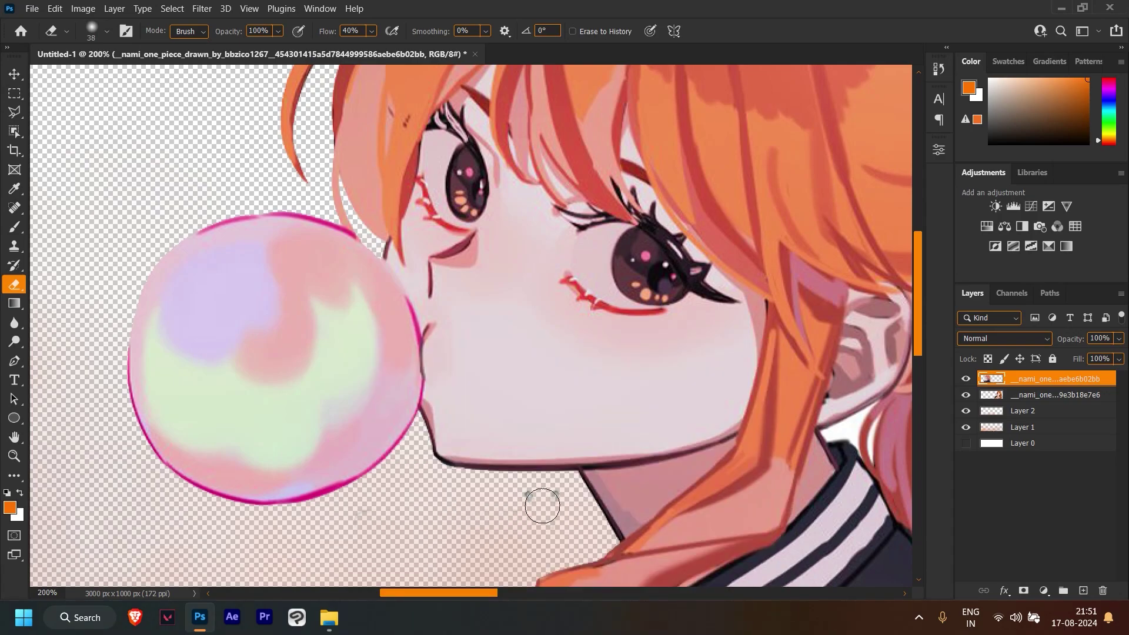
scroll(542, 516, "down", 1)
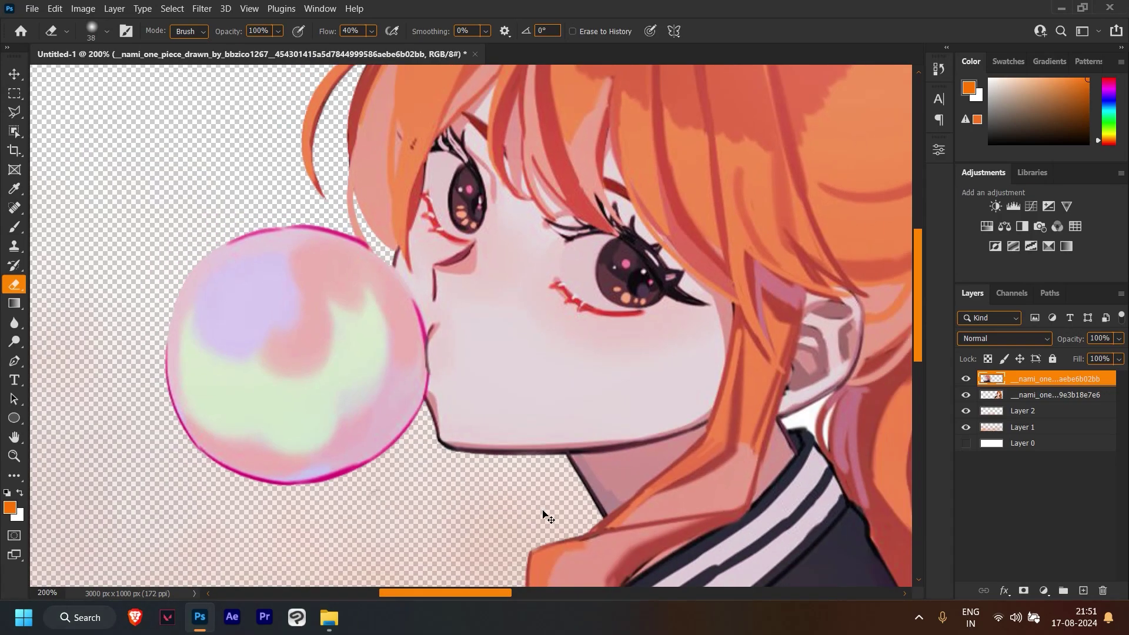
scroll(596, 264, "down", 1)
scroll(605, 277, "up", 2)
scroll(605, 276, "down", 3)
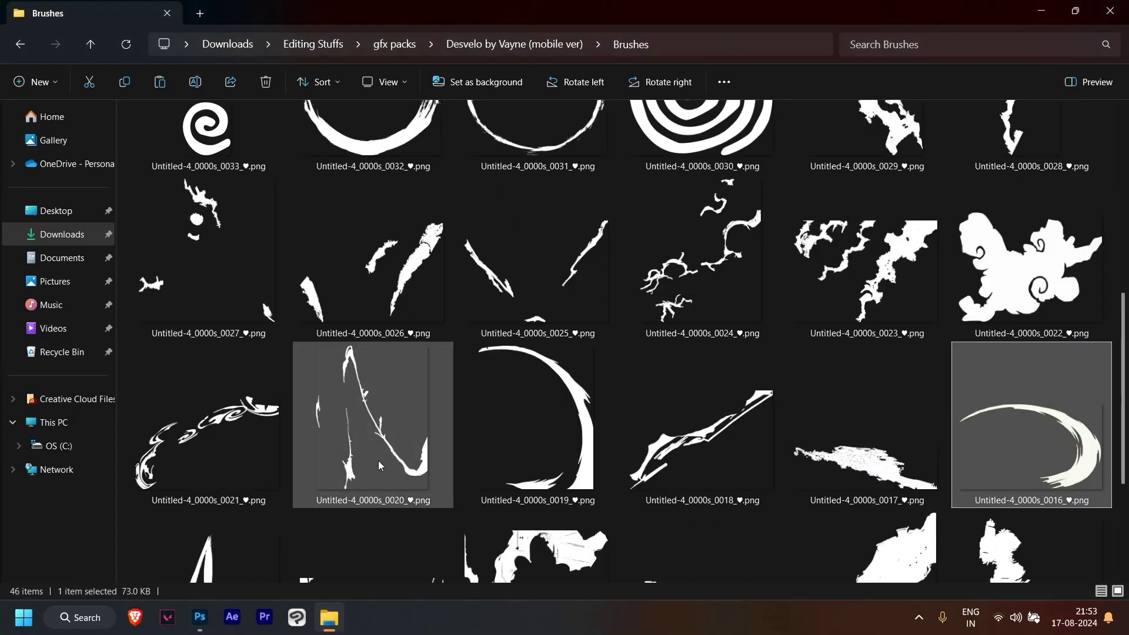
Step: Drag swirl graphic 0021 into the banner and start rotating it
left_click(379, 461)
left_click(229, 450)
scroll(211, 453, "up", 1)
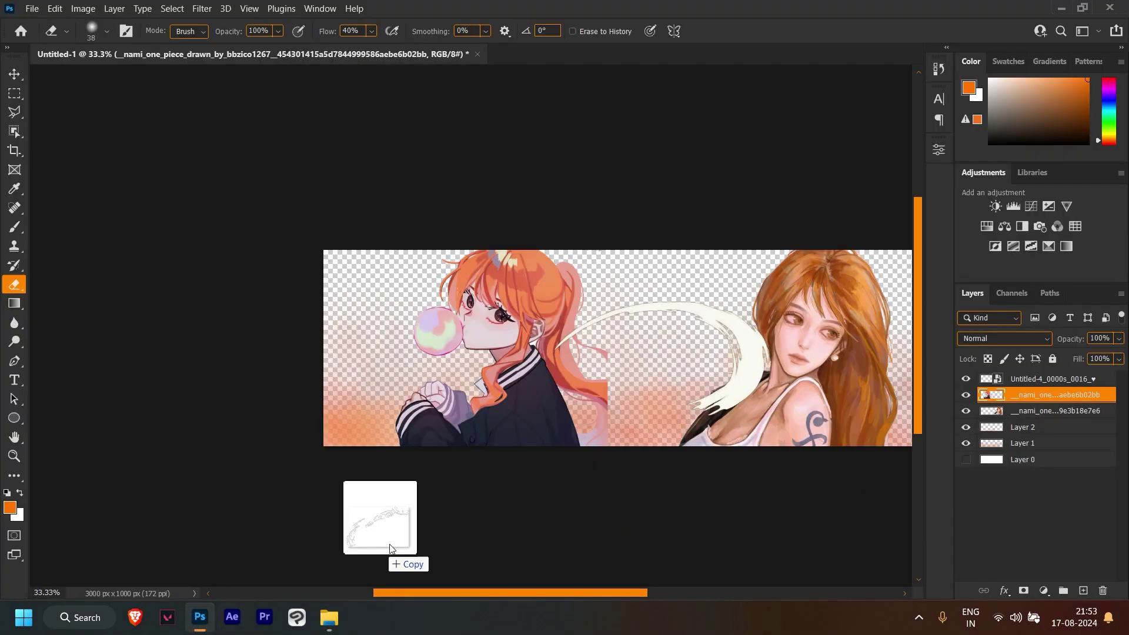
left_click_drag(222, 453, 403, 547)
left_click_drag(517, 530, 670, 547)
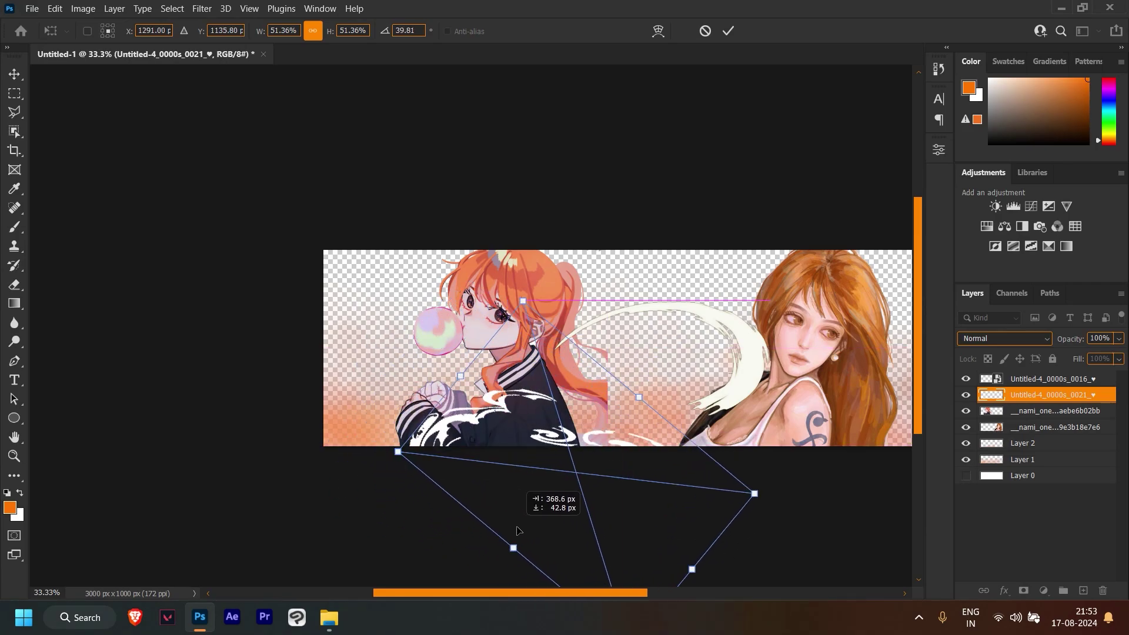
Step: Finish rotating and positioning the swirl, then move its layer below the right illustration
left_click_drag(441, 518, 447, 501)
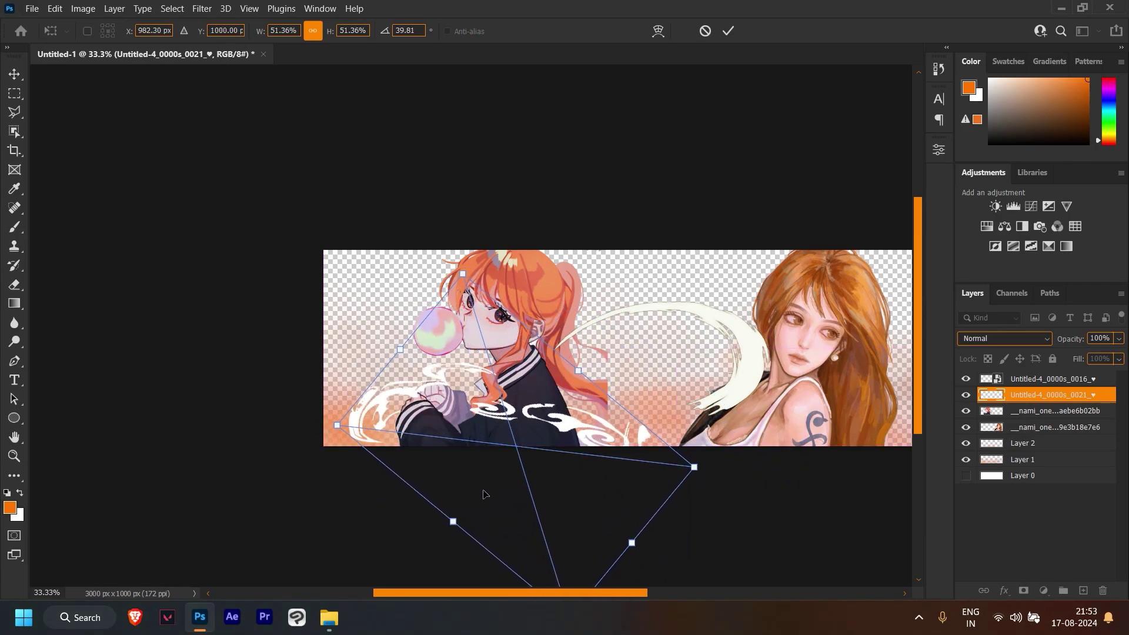
left_click_drag(685, 409, 680, 388)
left_click(730, 27)
key("e")
left_click_drag(1029, 395, 992, 427)
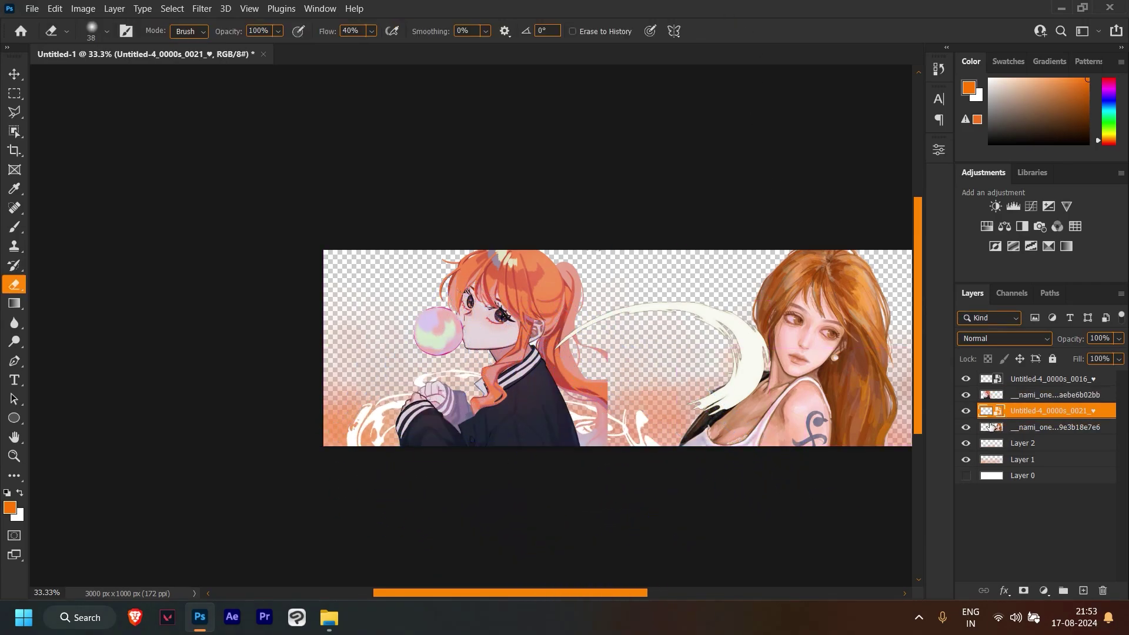
Step: Add a Solid Color fill layer in light orange (#dc985e)
left_click(1044, 590)
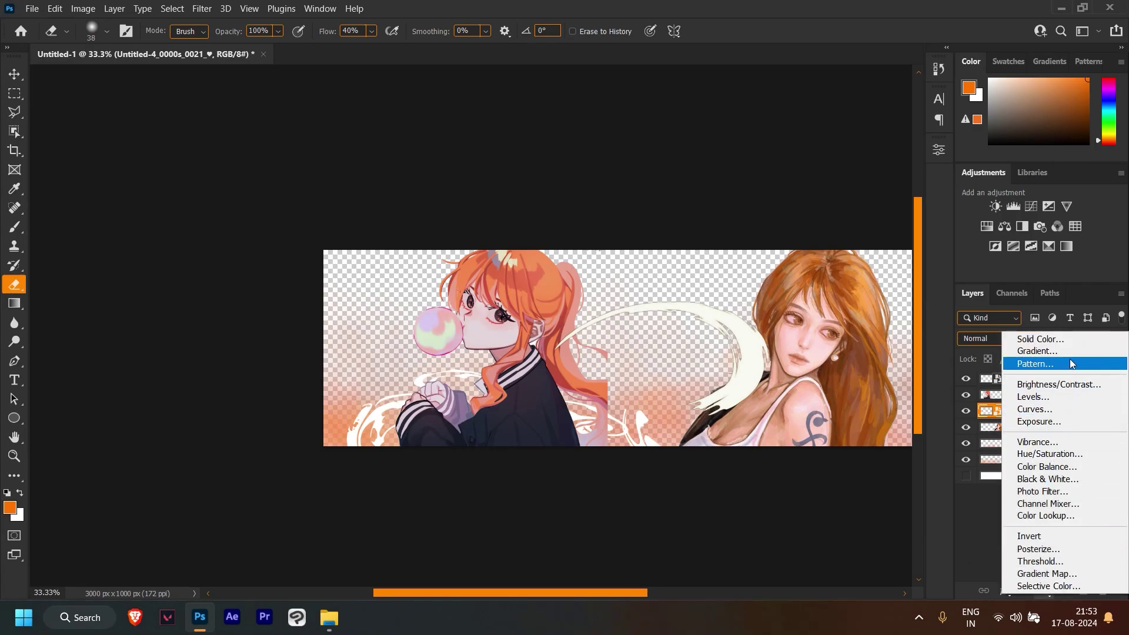
left_click(1035, 337)
left_click(793, 307)
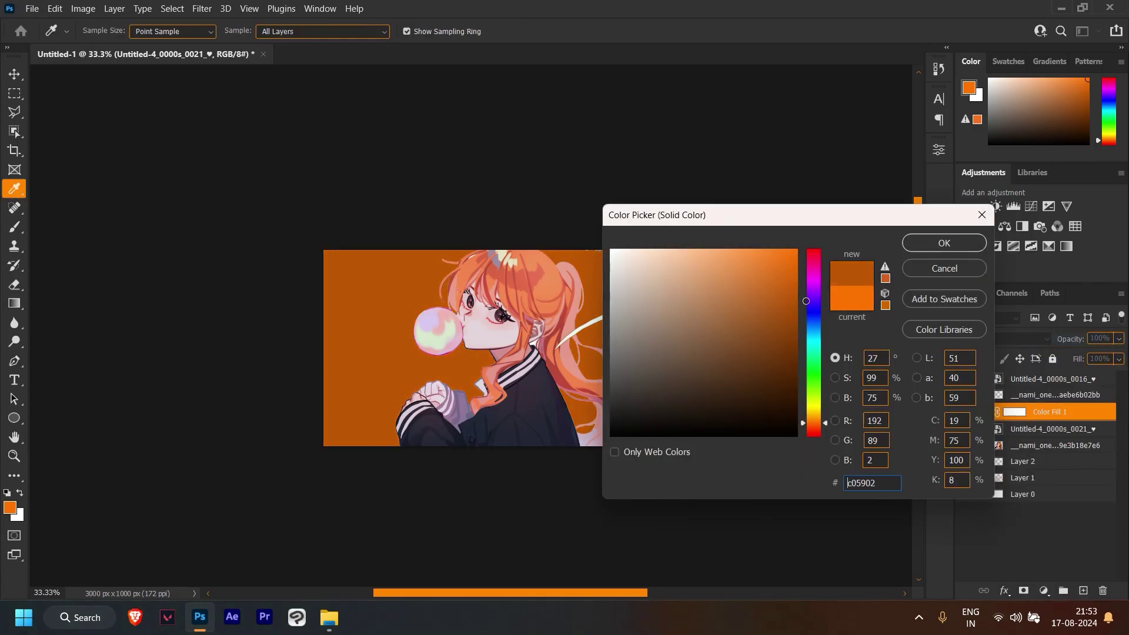
key("Return")
double_click(986, 411)
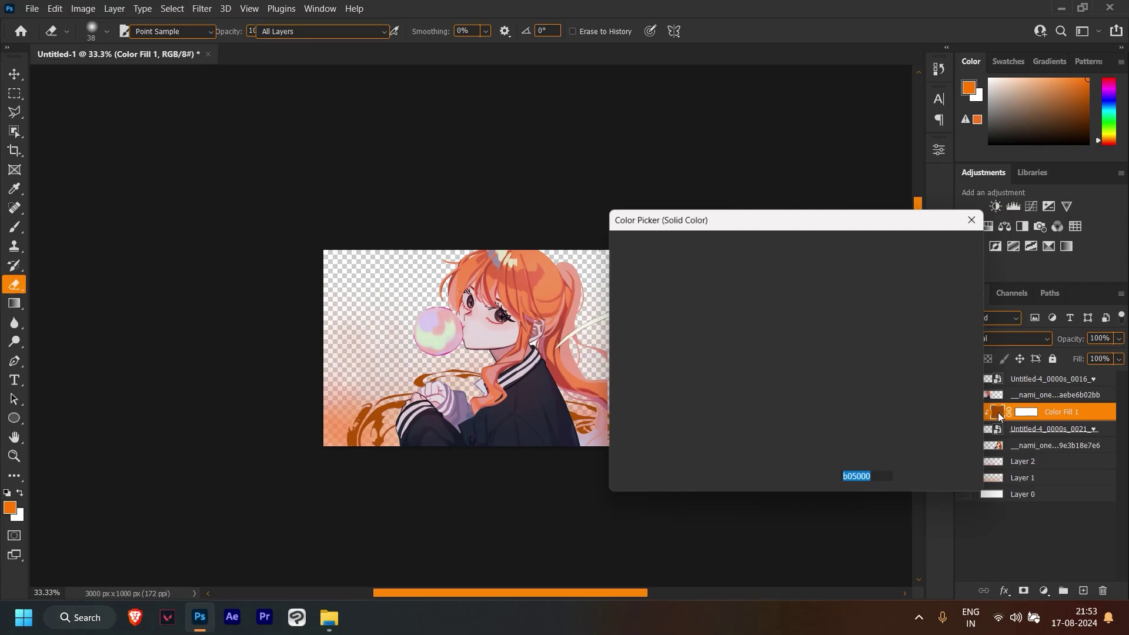
left_click(722, 360)
left_click_drag(722, 359, 721, 269)
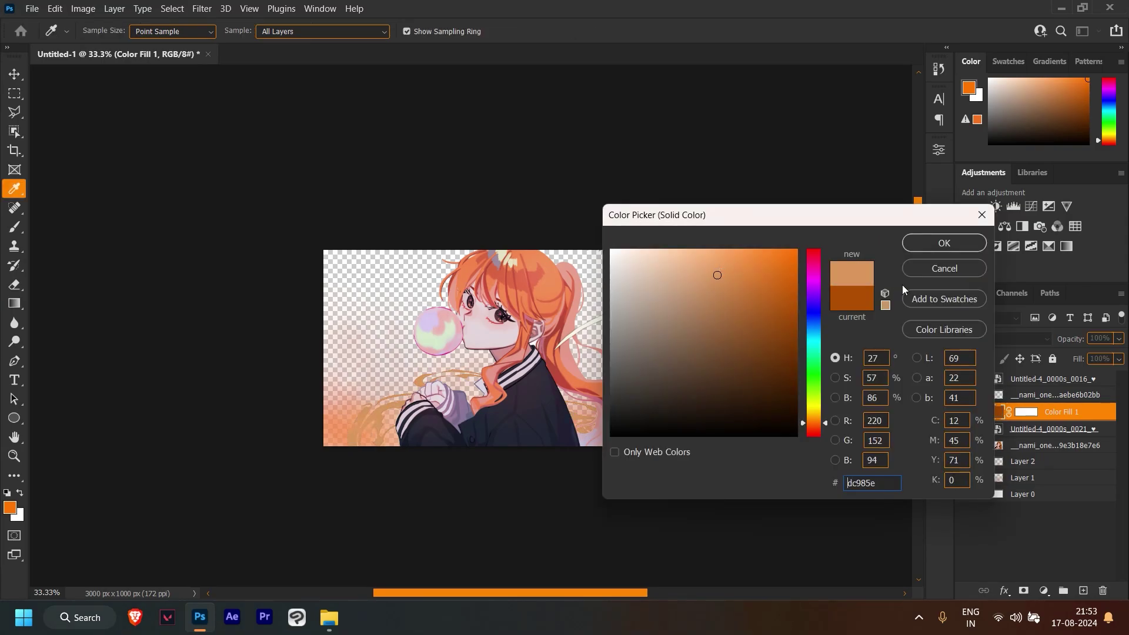
left_click(926, 251)
Step: Merge the swirl and Color Fill 1 layers into one layer
left_click(1026, 432)
right_click(1058, 414)
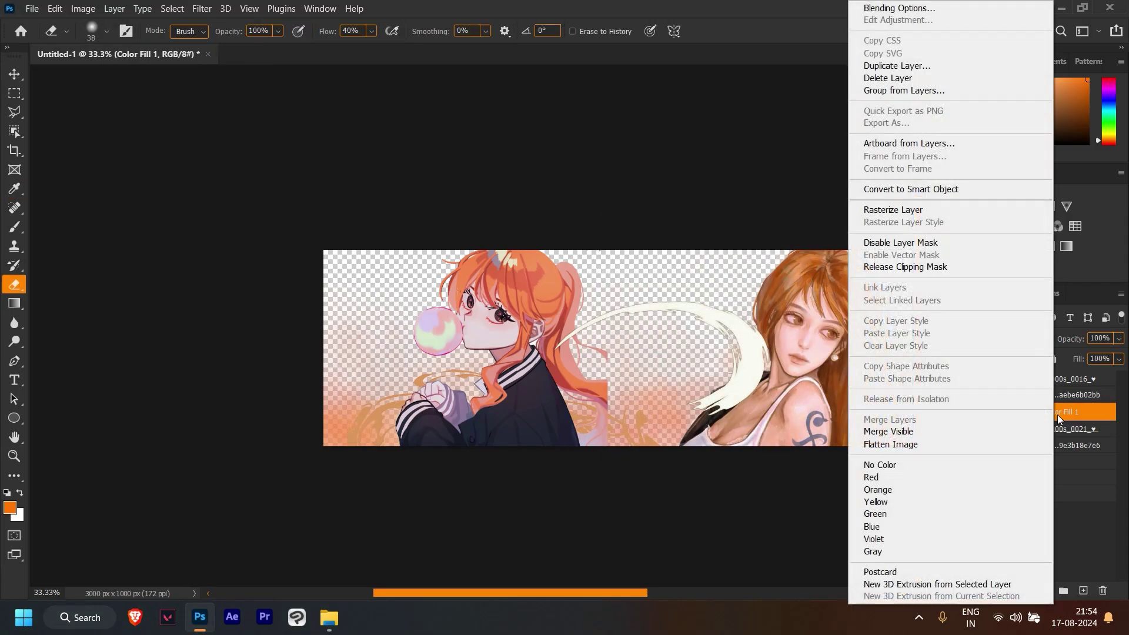
left_click(1063, 416)
left_click(1054, 429, "shift")
right_click(1054, 429)
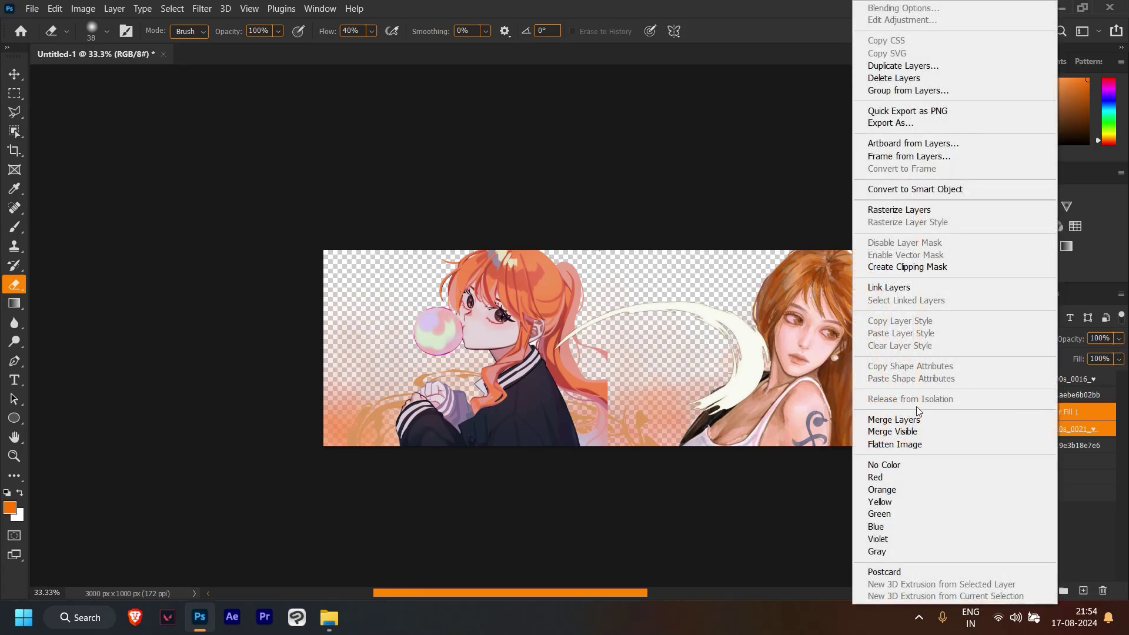
left_click(918, 418)
left_click(967, 412)
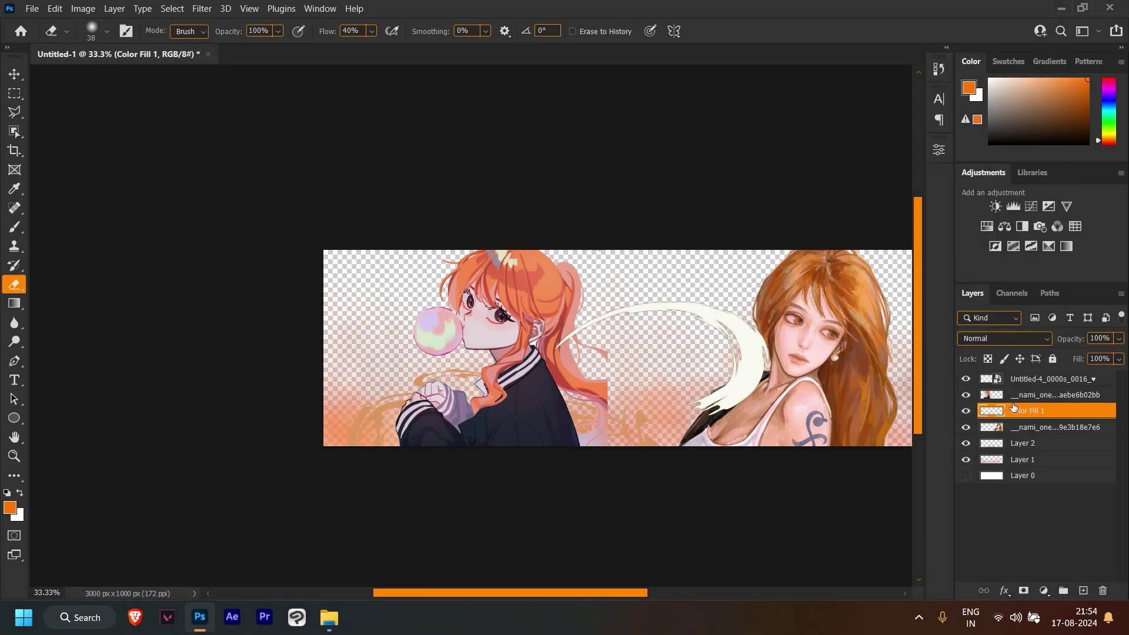
left_click(1016, 380)
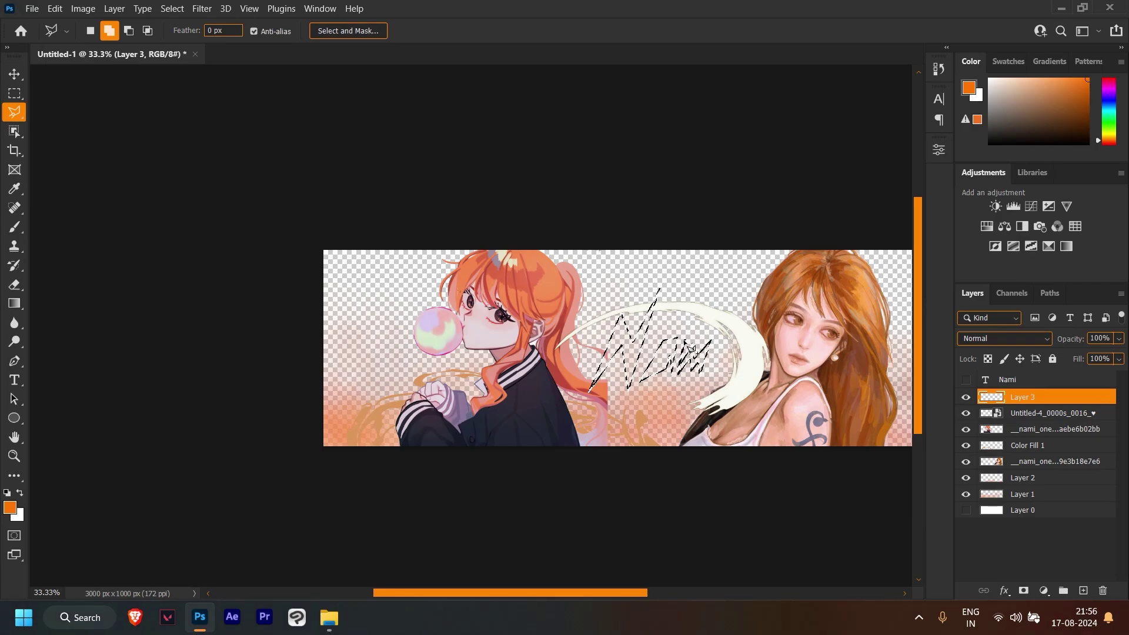
Step: Close the polygonal lasso around the Nami letters and subtract the overlap near the 'a'
key("ctrl+plus")
key("ctrl+plus")
key("ctrl+minus")
key("ctrl+minus")
key("ctrl+plus")
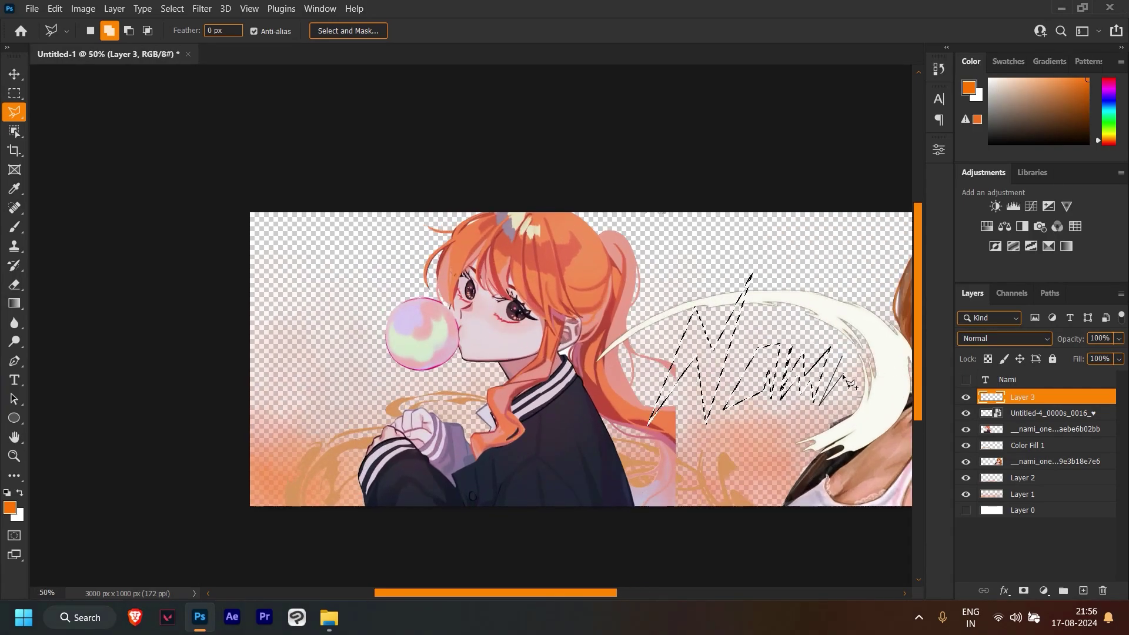
left_click(852, 360)
scroll(860, 357, "up", 1)
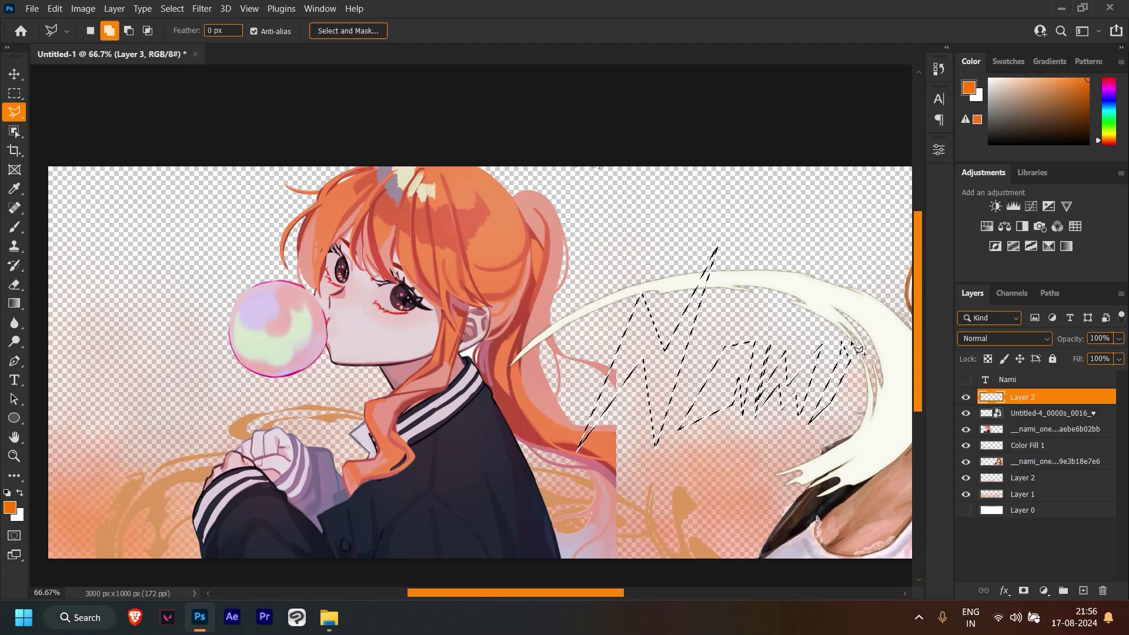
left_click(859, 330)
double_click(752, 430)
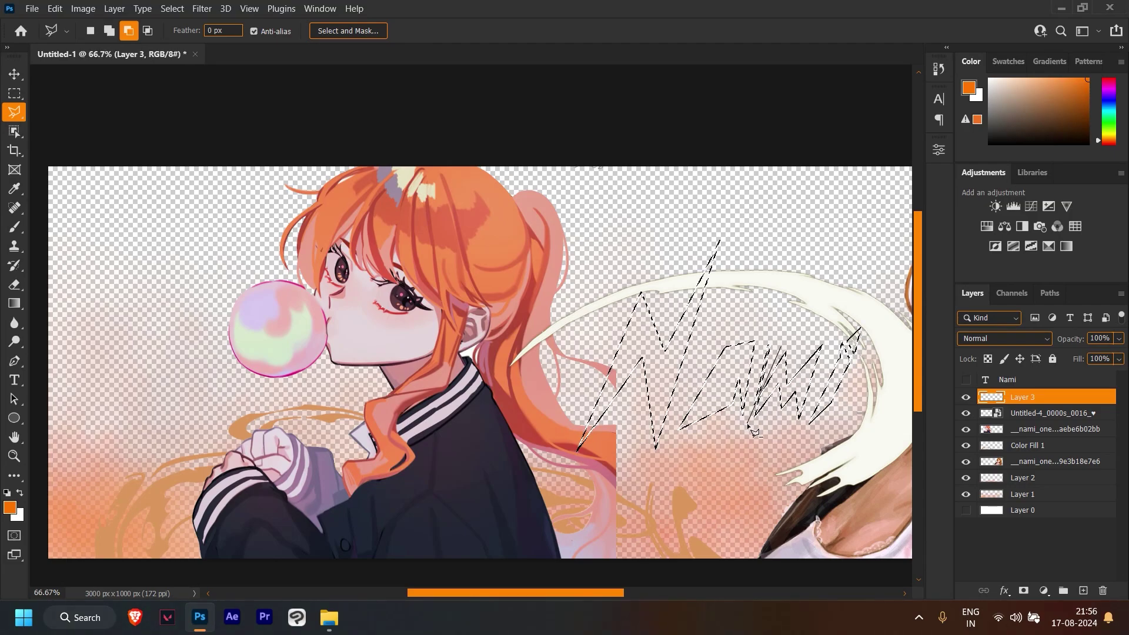
left_click(767, 322)
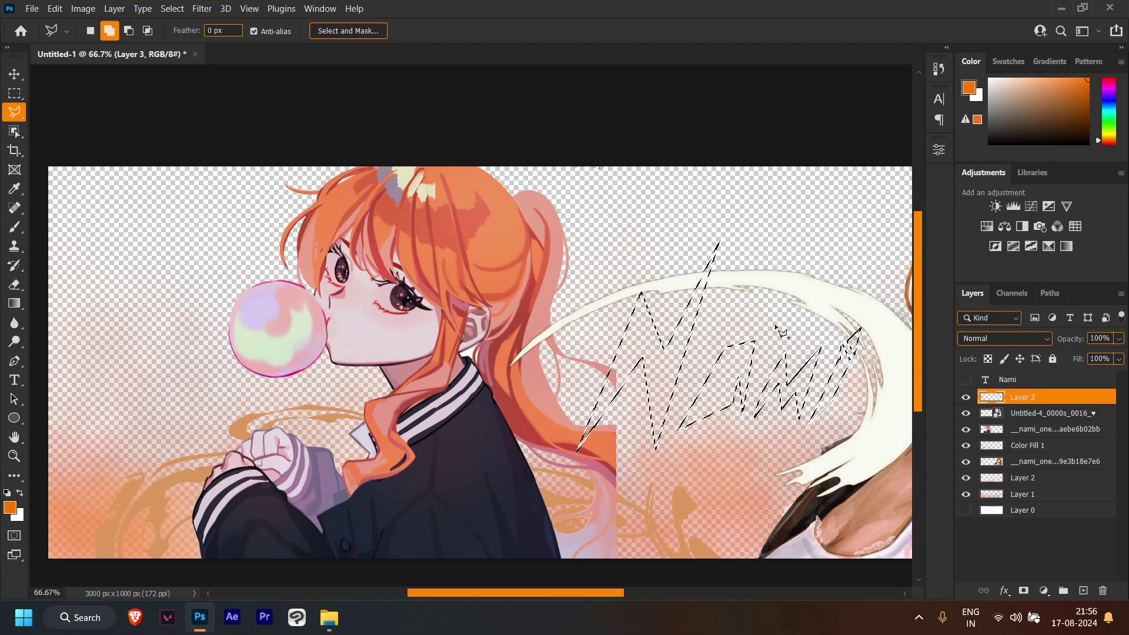
left_click(720, 401)
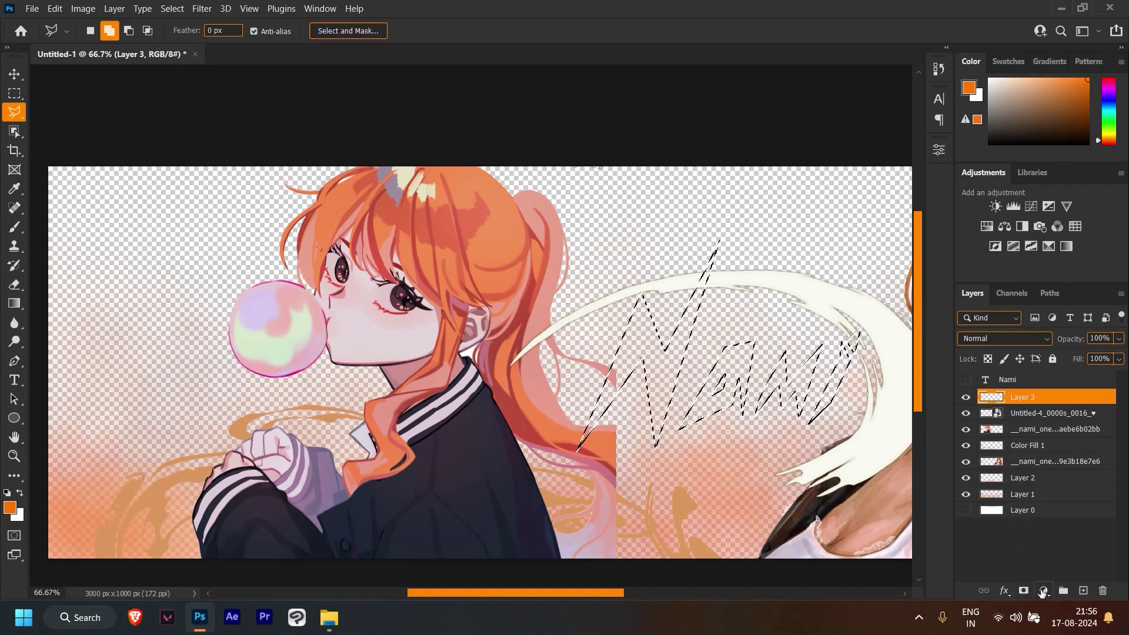
Step: Fill the lettering selection with an orange Solid Color fill layer
left_click(1042, 593)
left_click(1032, 338)
left_click(914, 248)
key("ctrl+minus")
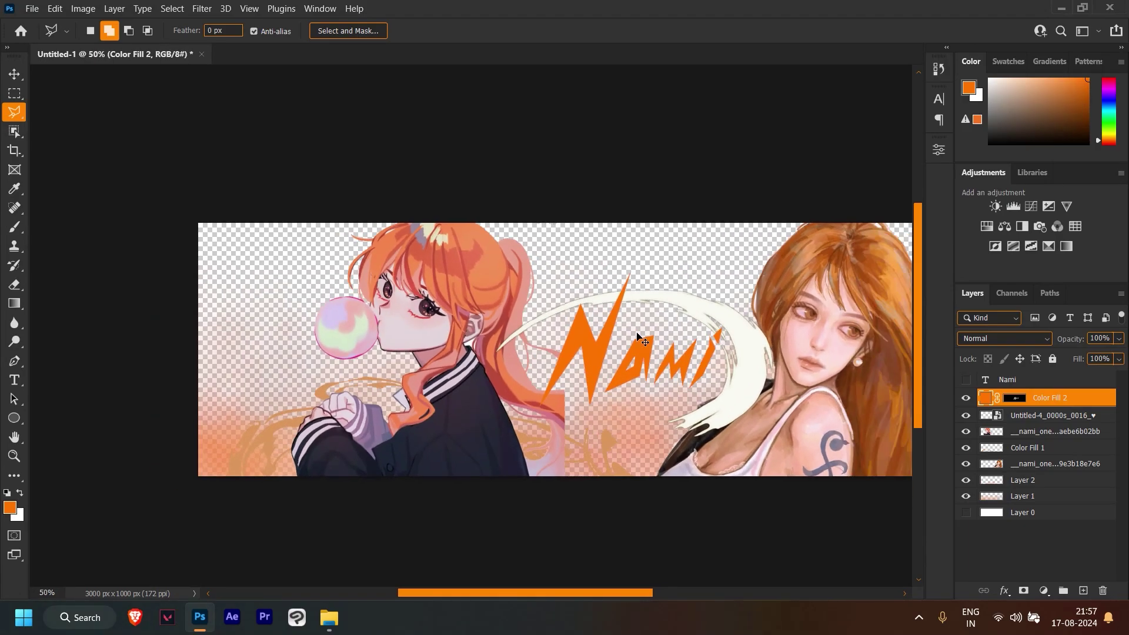
Step: Convert the orange Color Fill 2 lettering layer to a Smart Object
key("ctrl+minus")
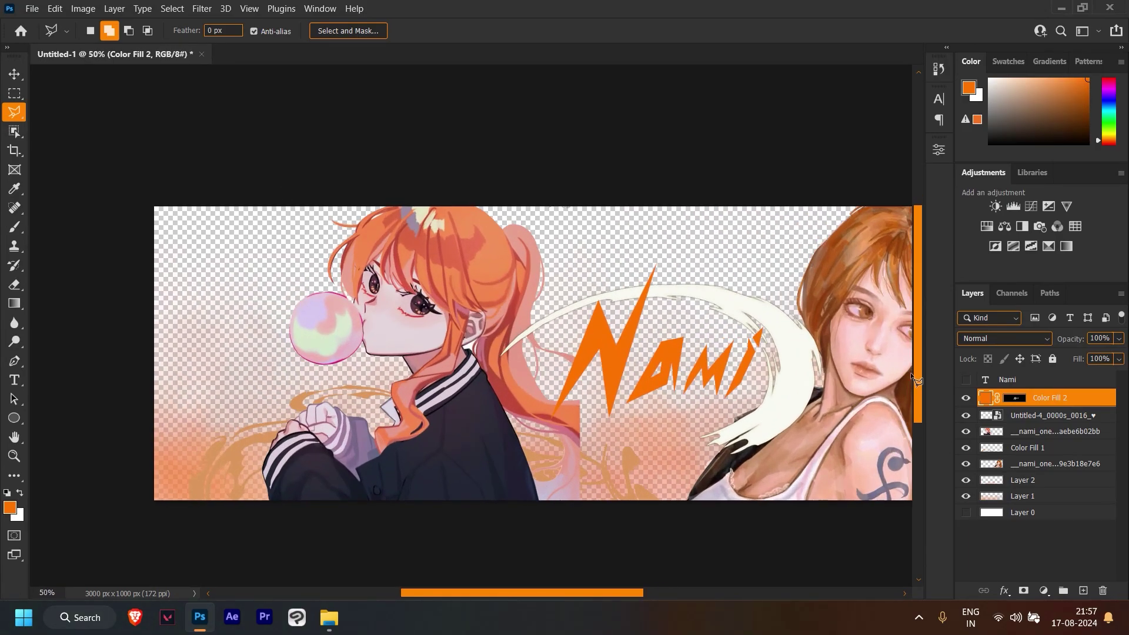
right_click(1049, 392)
left_click(910, 189)
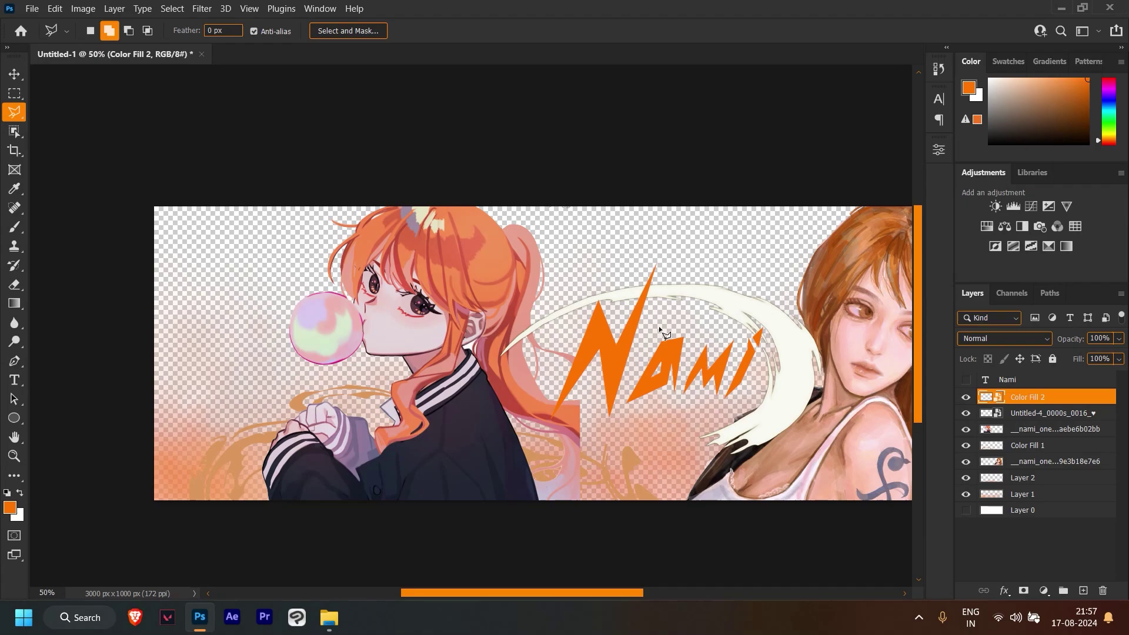
key("ctrl+plus")
key("ctrl+plus")
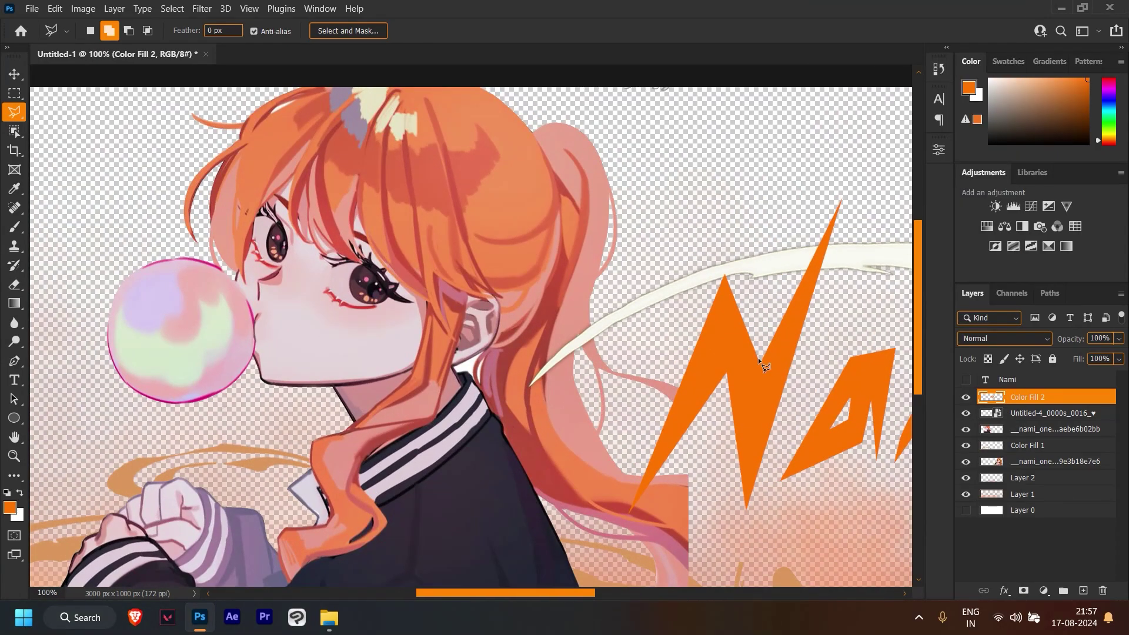
key("ctrl+minus")
Step: Select the letter a and nudge it slightly left
left_click(729, 317)
left_click(730, 318)
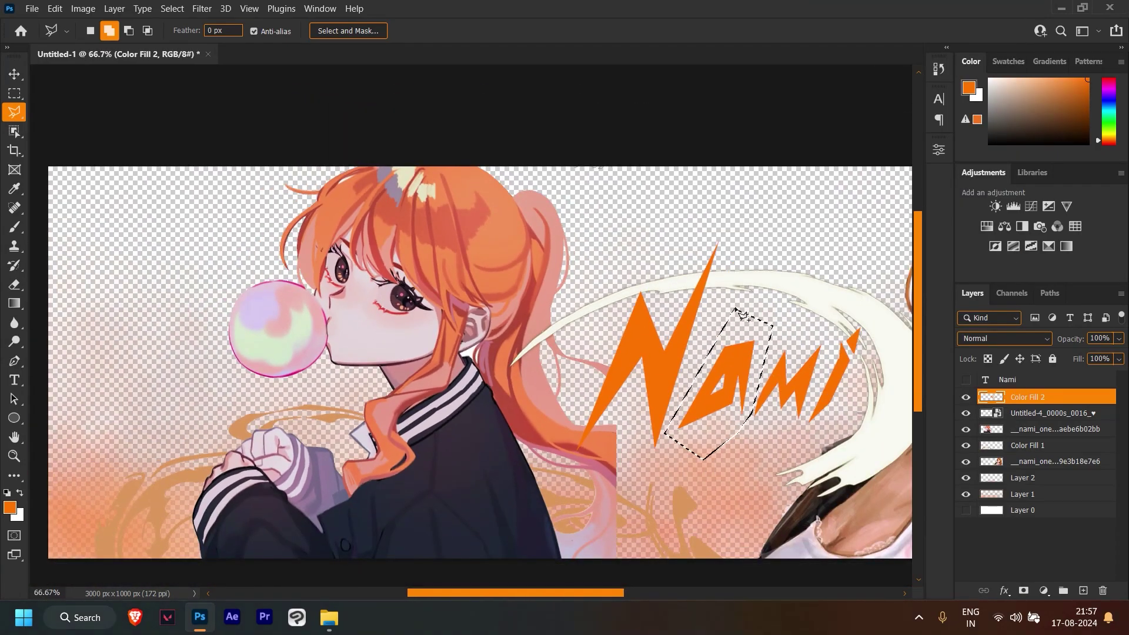
key("ctrl+t")
left_click_drag(708, 386, 692, 387)
key("Return")
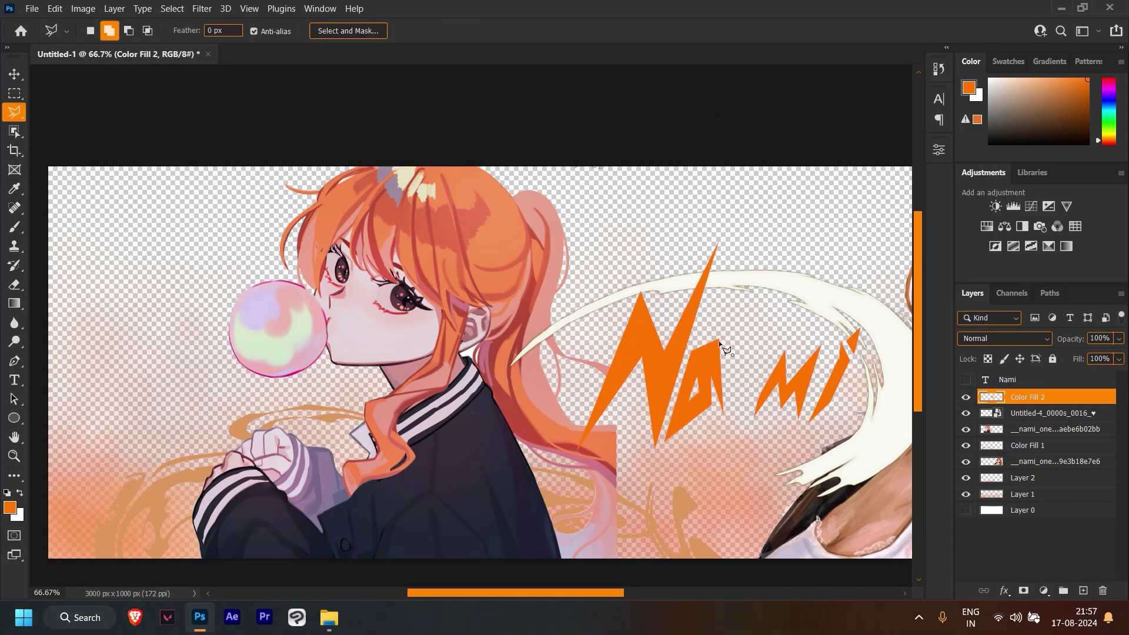
Step: Select the letter m, then tilt it counter-clockwise and enlarge it slightly
left_click(775, 316)
key("ctrl+t")
left_click_drag(840, 376, 847, 340)
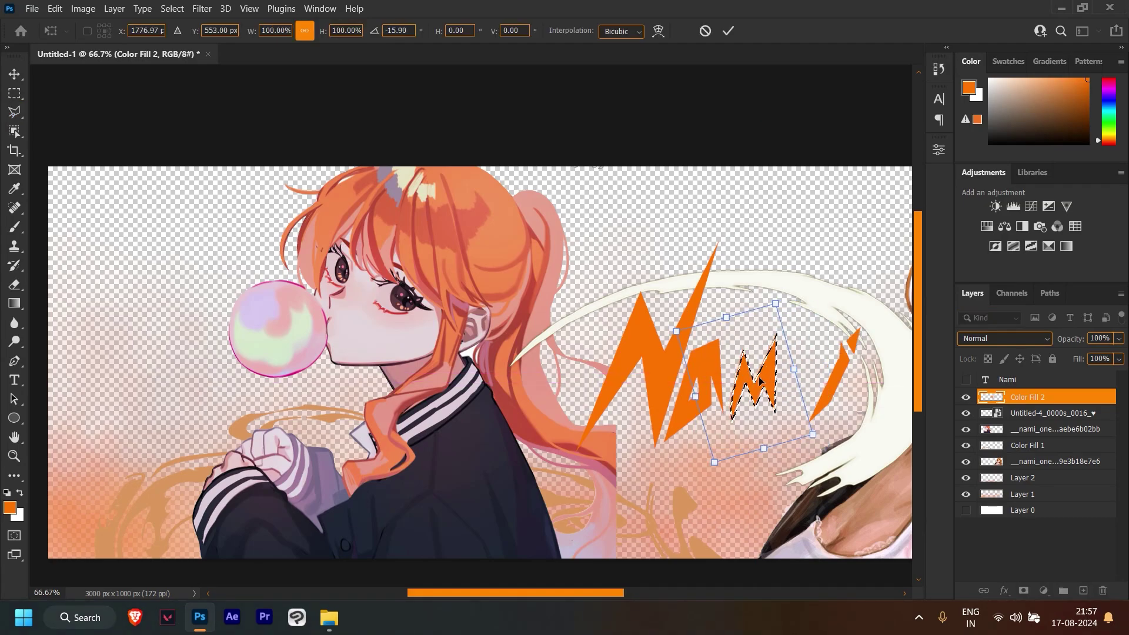
mouse_move(776, 302)
left_mouse_down()
mouse_move(806, 344)
mouse_move(841, 318)
left_mouse_up()
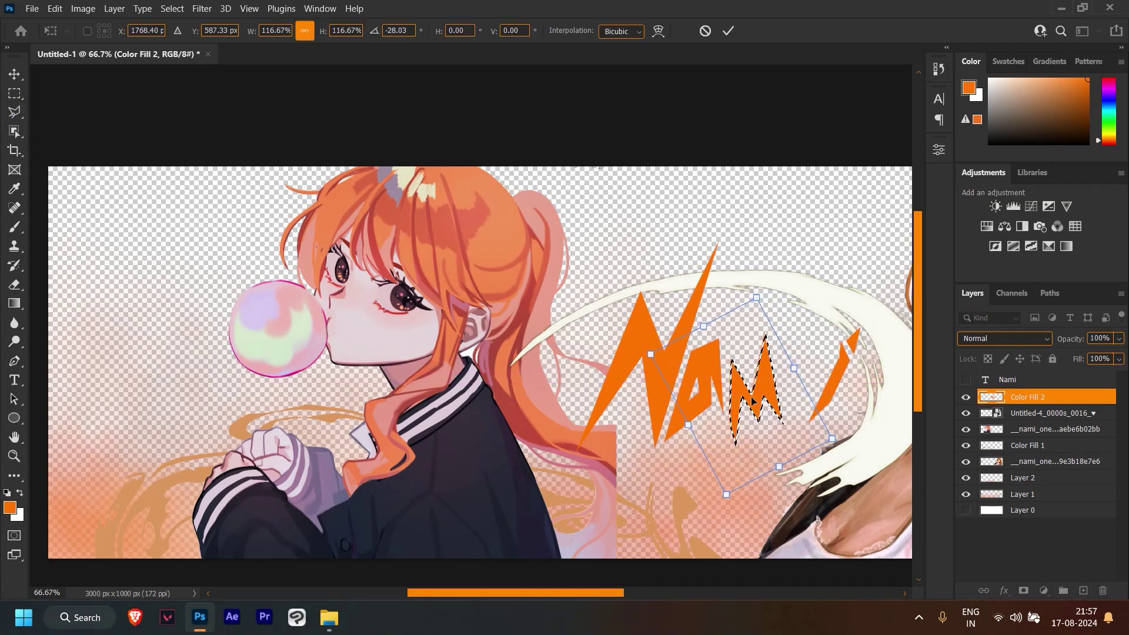
left_click(728, 30)
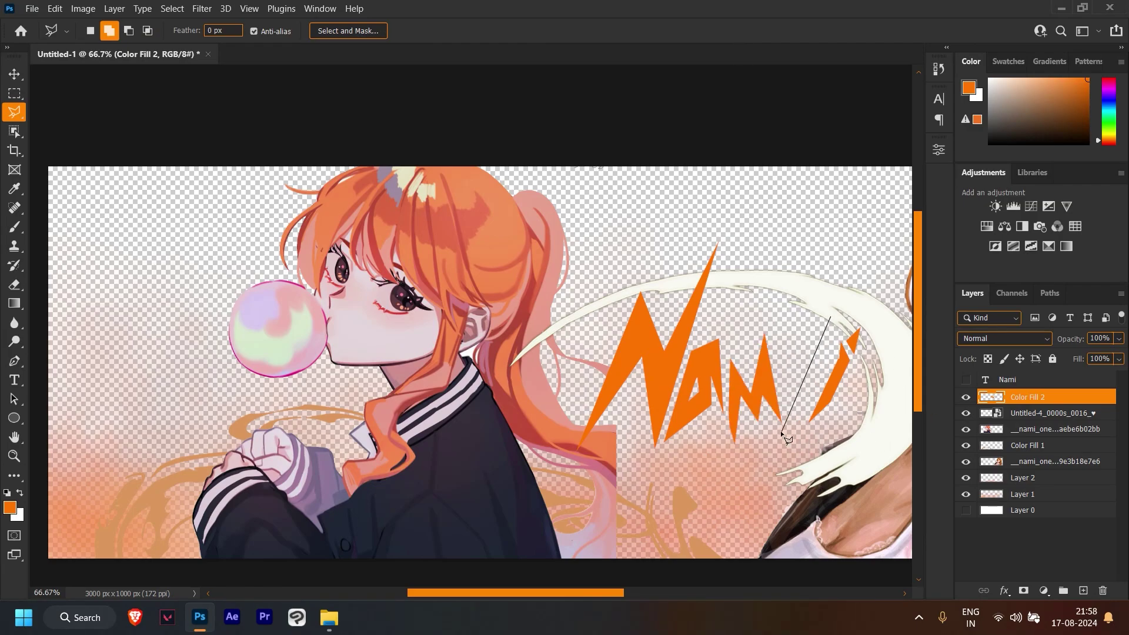
Step: Tilt the letter i counter-clockwise and make the Nami text layer visible again
left_click(829, 318)
key("ctrl+t")
mouse_move(876, 353)
left_mouse_down()
mouse_move(870, 307)
mouse_move(814, 300)
left_mouse_up()
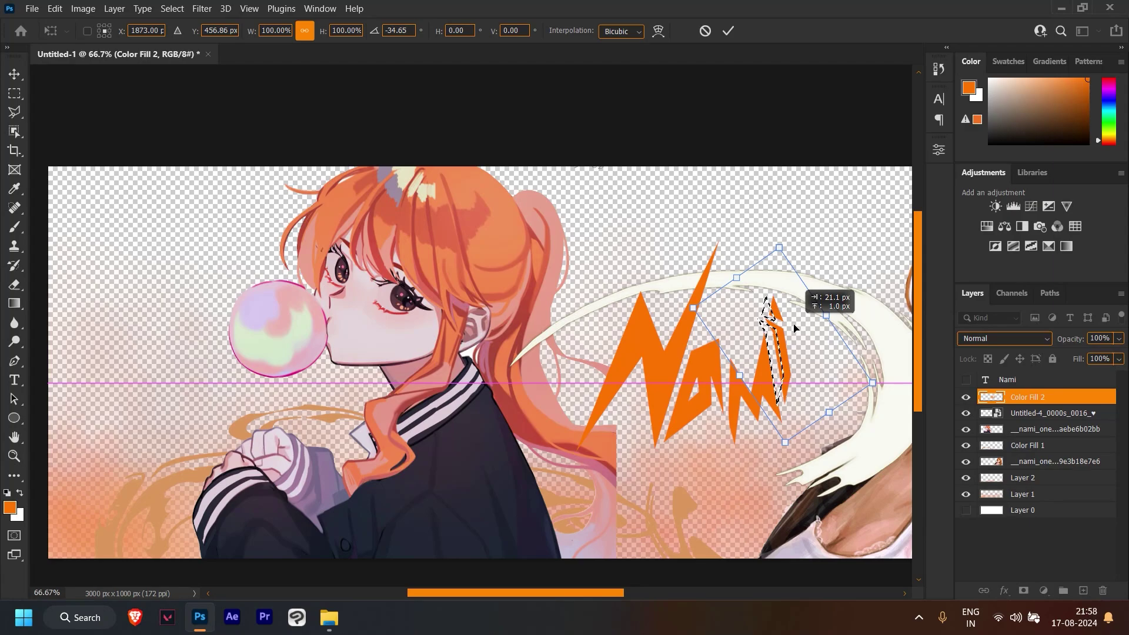
left_click(728, 30)
key("ctrl+minus")
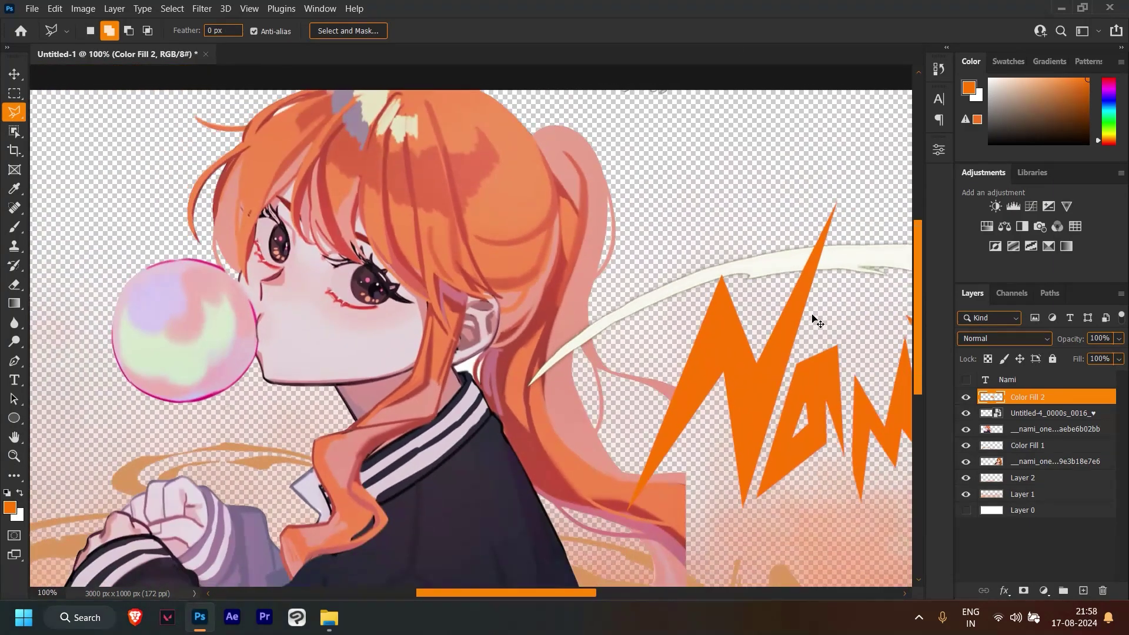
left_click(966, 380)
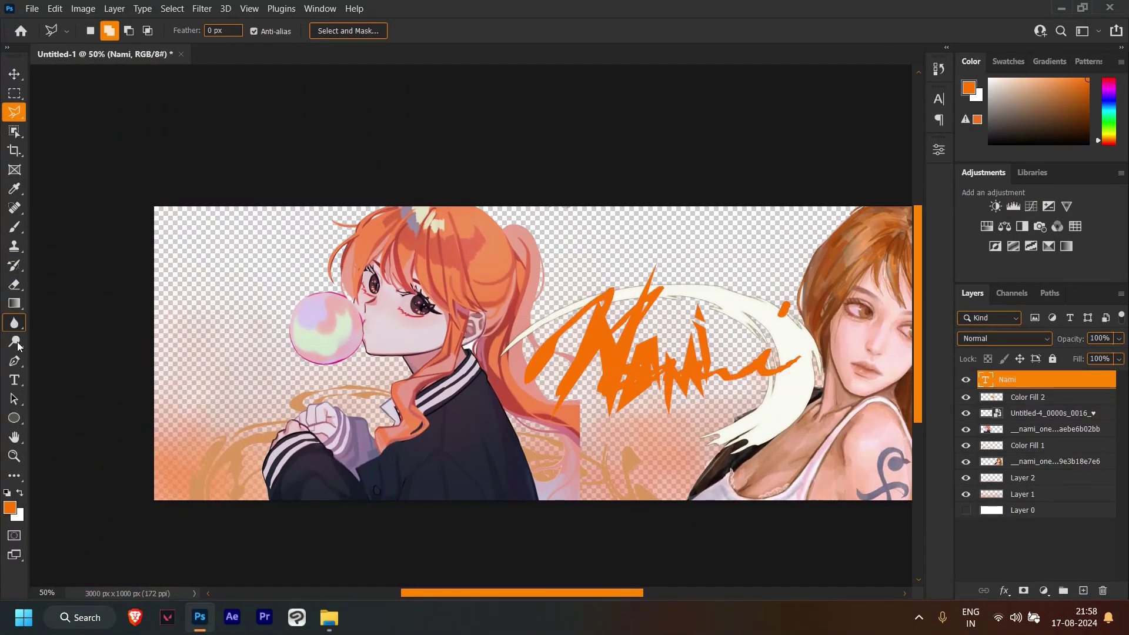
Step: Change the Nami text colour to white
key("p")
key("t")
right_click(1032, 388)
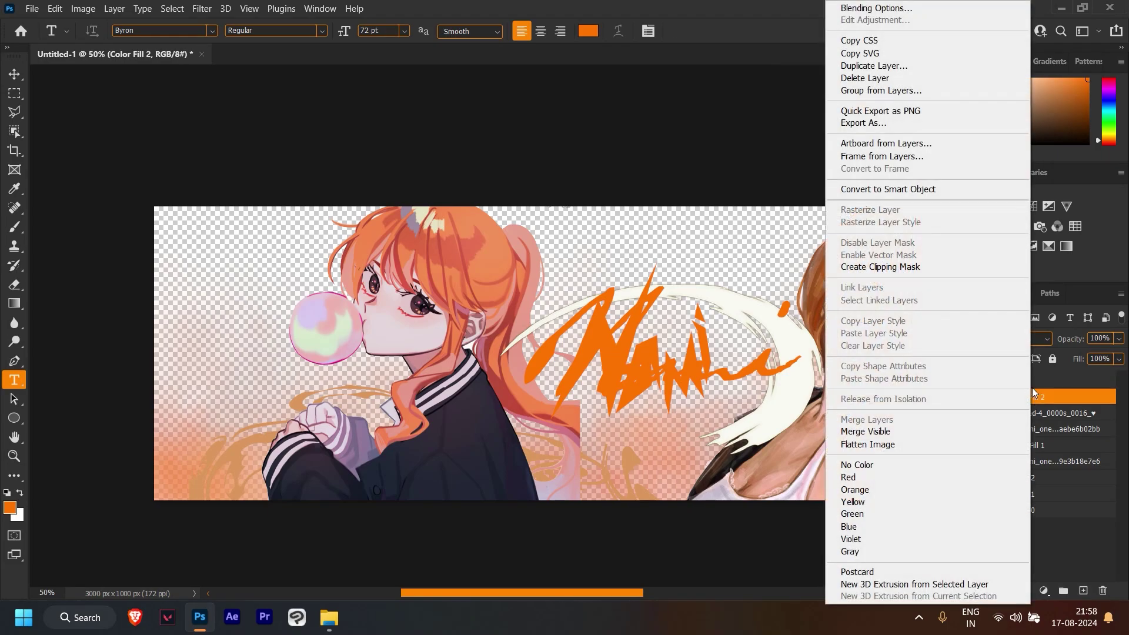
left_click(520, 31)
left_click(941, 243)
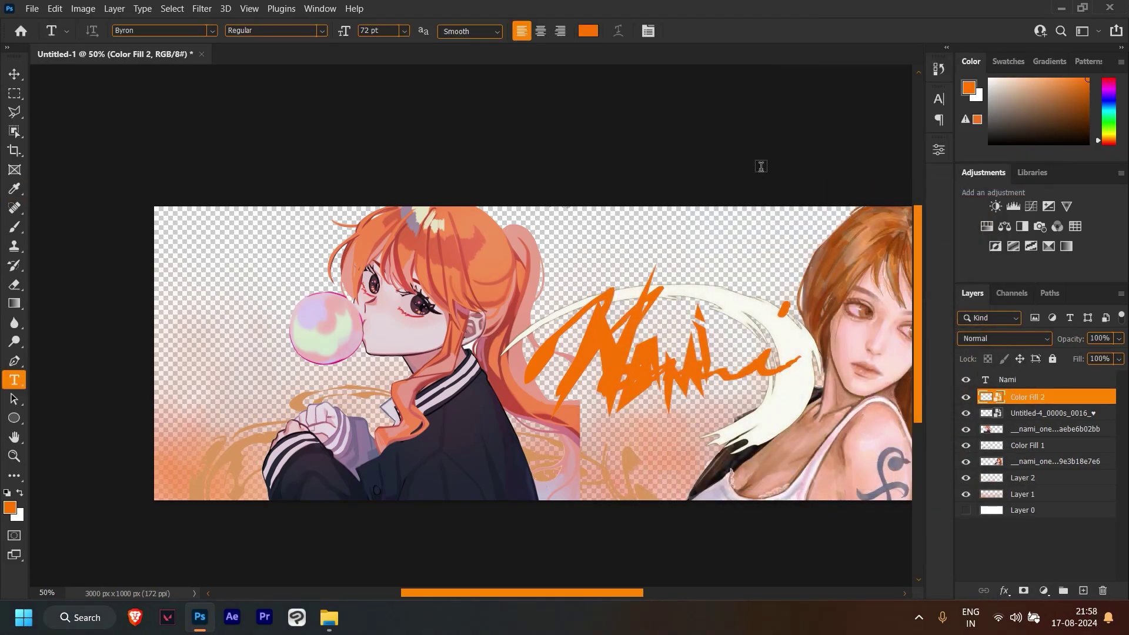
left_click(588, 31)
left_click(941, 240)
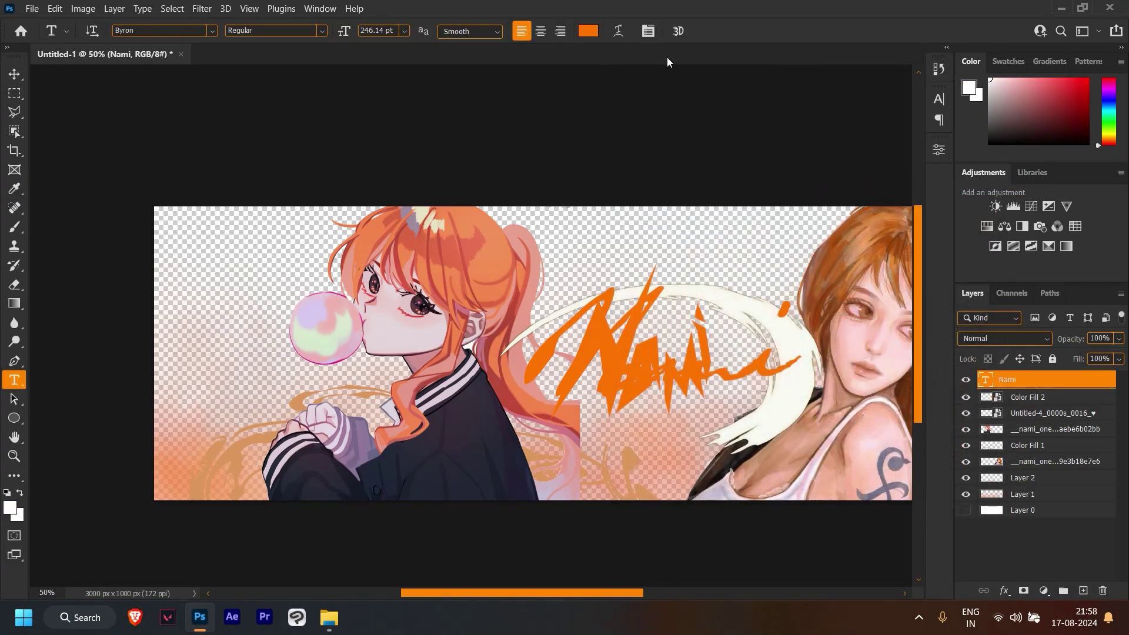
left_click(588, 30)
left_click(939, 241)
Step: Shrink the white Nami text to about a third and place it beneath the orange lettering
key("ctrl+t")
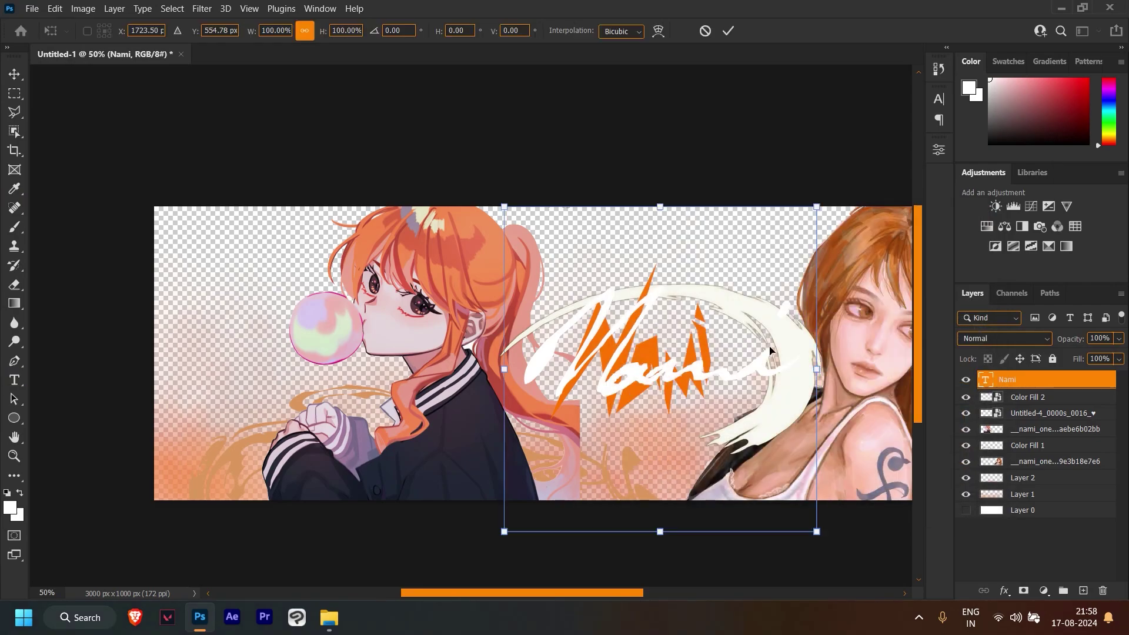
left_click_drag(816, 532, 620, 326)
mouse_move(605, 276)
left_mouse_down()
mouse_move(680, 383)
mouse_move(731, 335)
mouse_move(705, 340)
mouse_move(689, 372)
mouse_move(699, 392)
mouse_move(612, 380)
left_mouse_up()
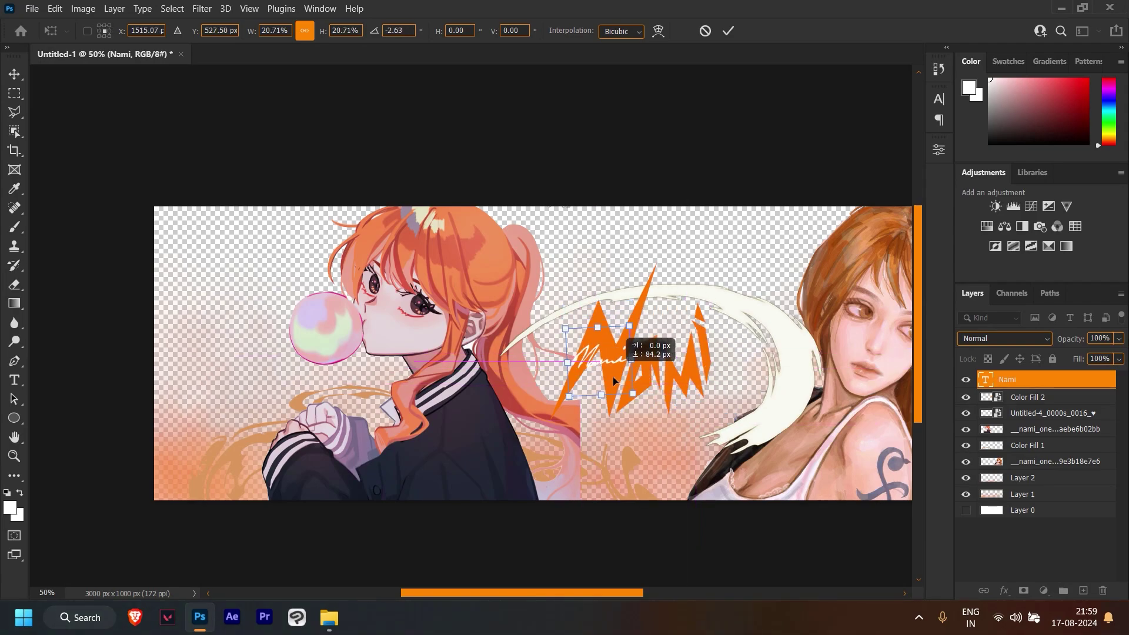
left_click_drag(613, 381, 679, 411)
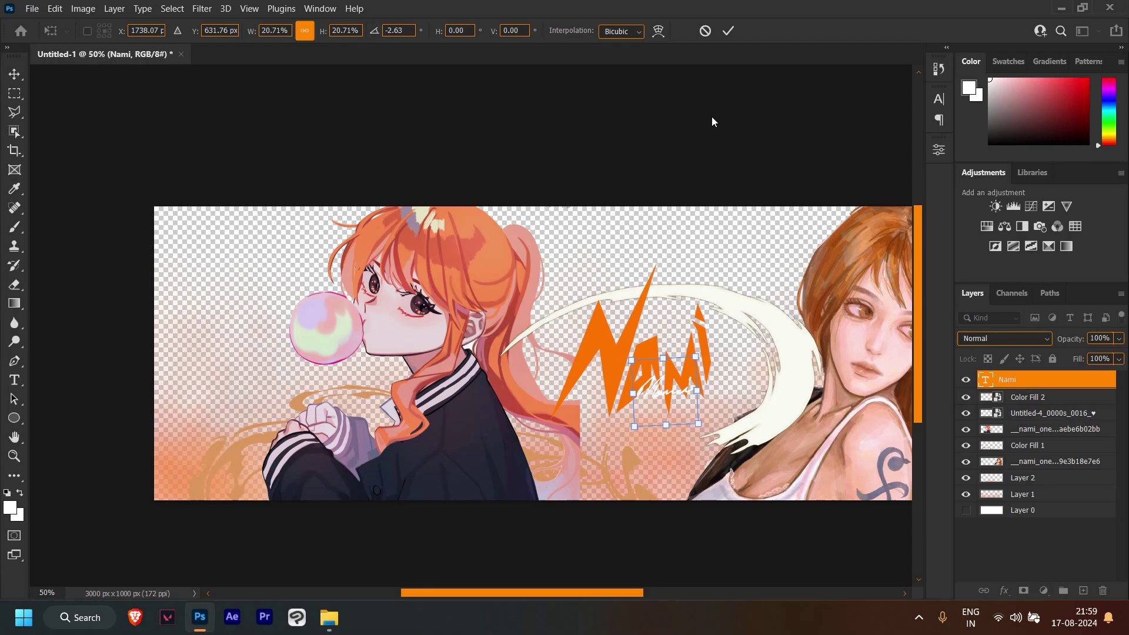
key("Return")
Step: Enlarge the orange lettering and the Nami signature together by about half
left_click(1029, 400, "ctrl")
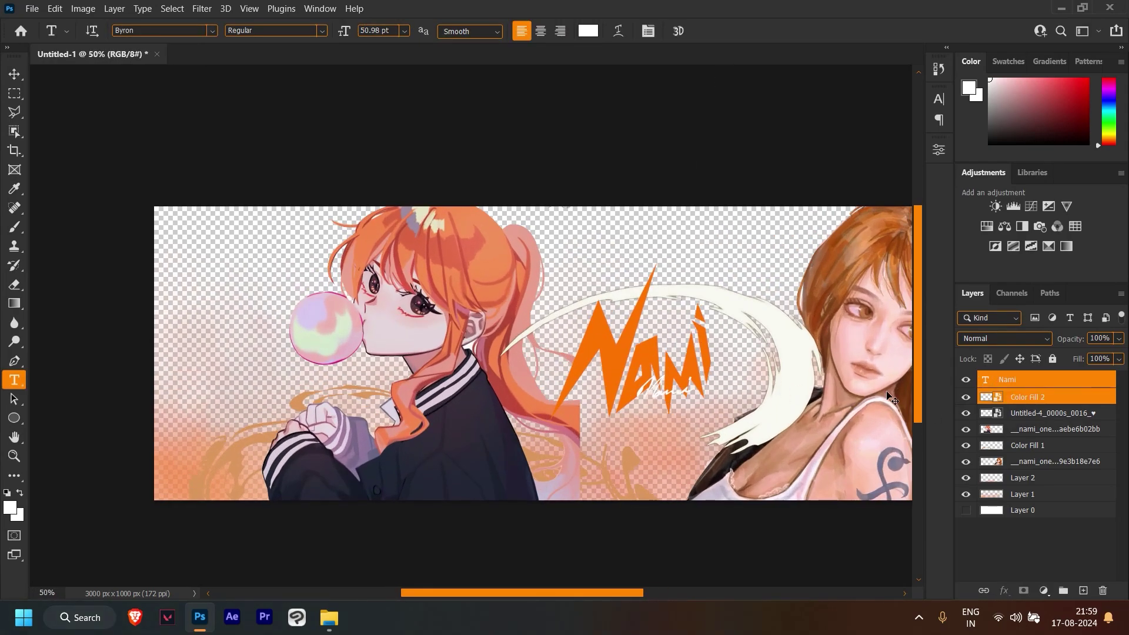
key("ctrl+t")
mouse_move(726, 331)
left_mouse_down()
mouse_move(771, 331)
mouse_move(747, 372)
left_mouse_up()
left_click(729, 32)
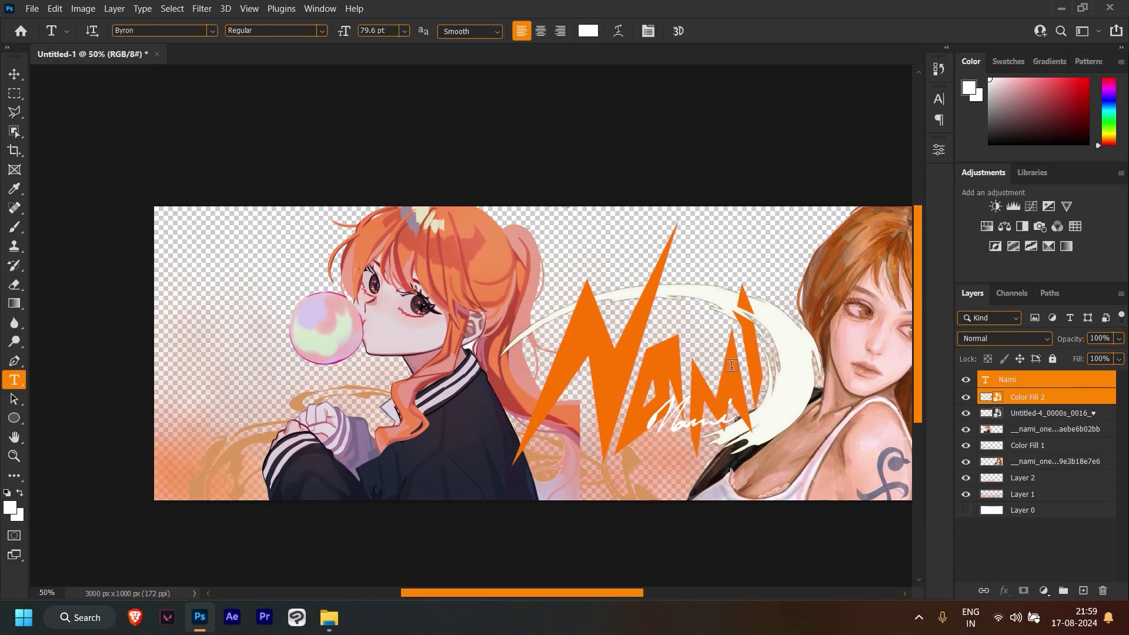
left_click(1011, 397)
left_click(1004, 590)
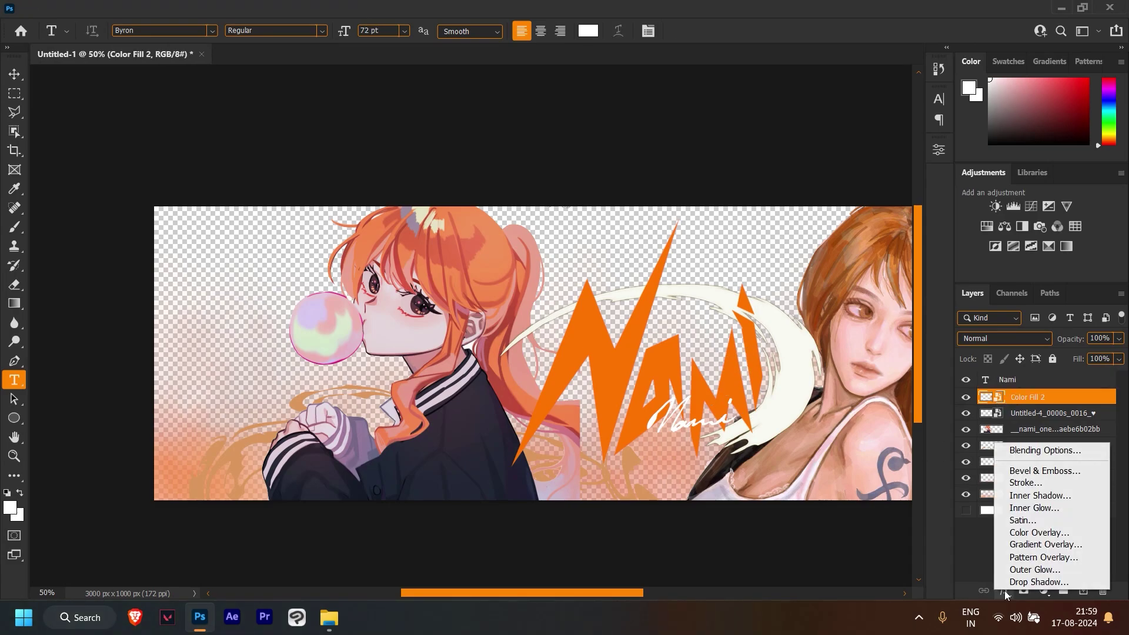
Step: Add a Gradient Overlay to the orange lettering, with its left stop sampled orange from the artwork
left_click(1034, 547)
left_click_drag(760, 251, 832, 354)
left_click(892, 438)
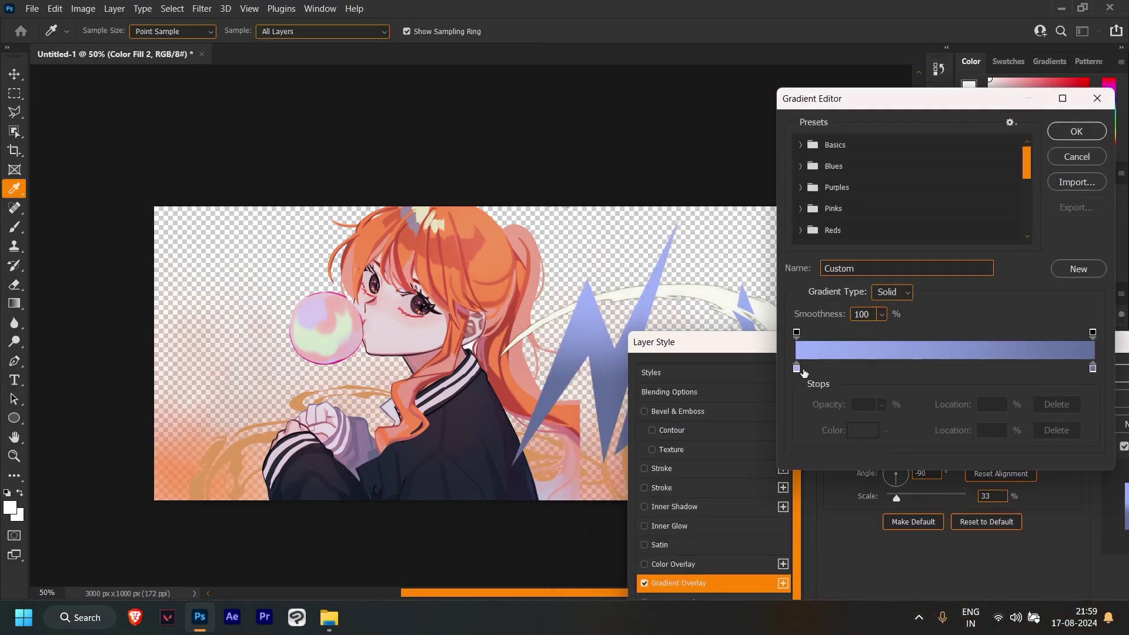
double_click(797, 368)
left_click(504, 257)
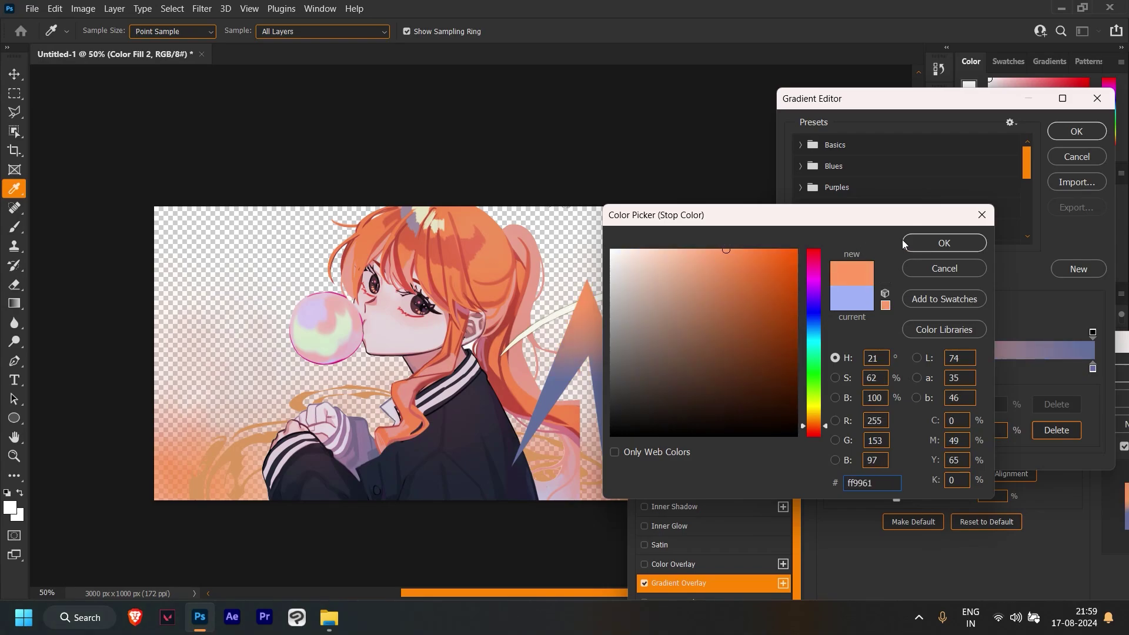
left_click(944, 243)
Step: Set the right stop to a darkened rust from the hair, apply it, then start a Nami drop shadow
left_click(862, 430)
left_click(469, 247)
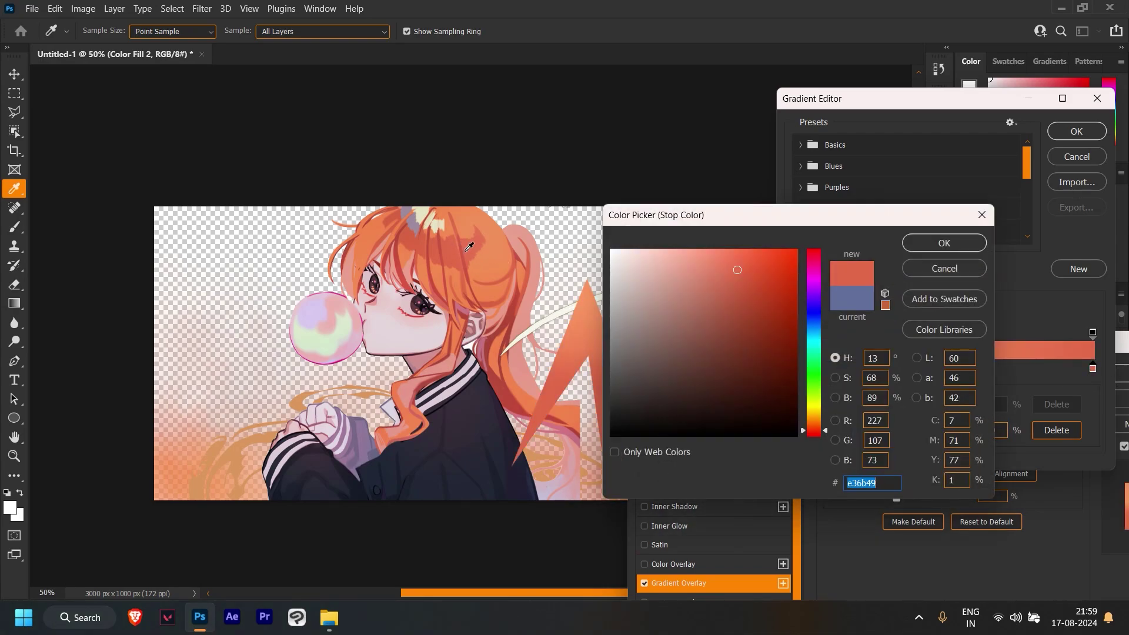
mouse_move(713, 306)
left_mouse_down()
mouse_move(726, 317)
mouse_move(738, 306)
left_mouse_up()
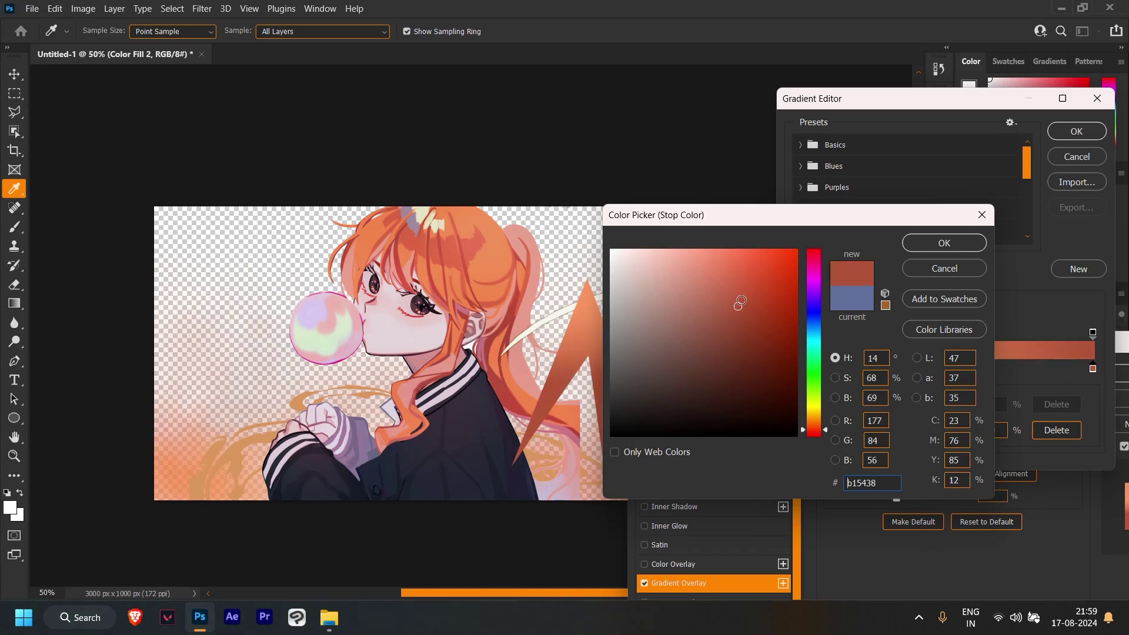
left_click(943, 242)
key("Return")
left_click(957, 245)
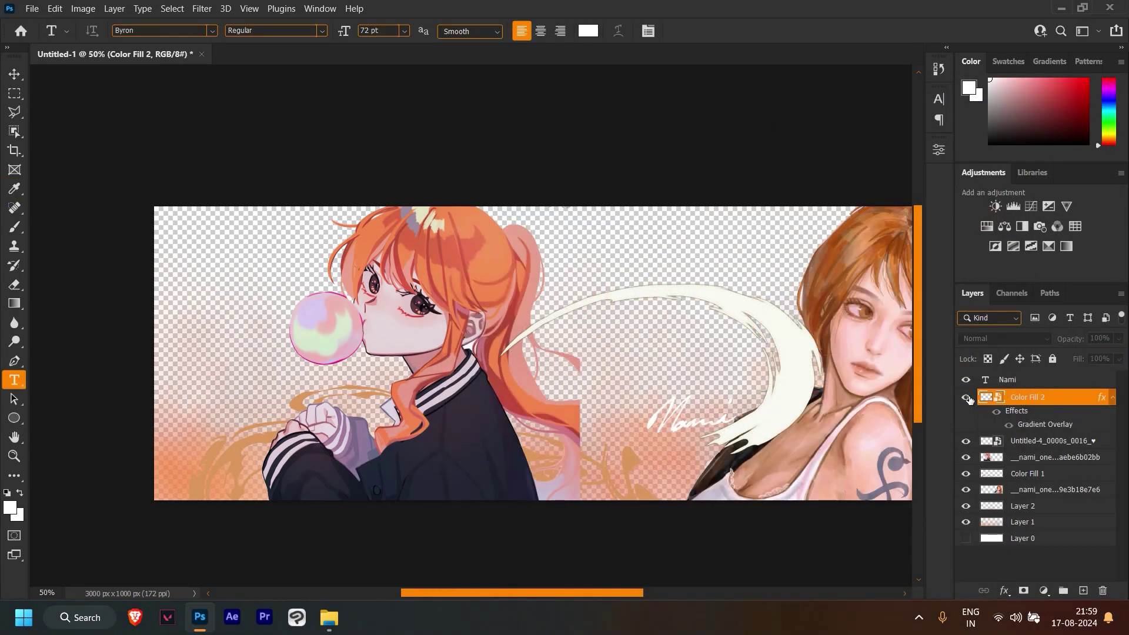
left_click(1007, 379)
left_click(1004, 590)
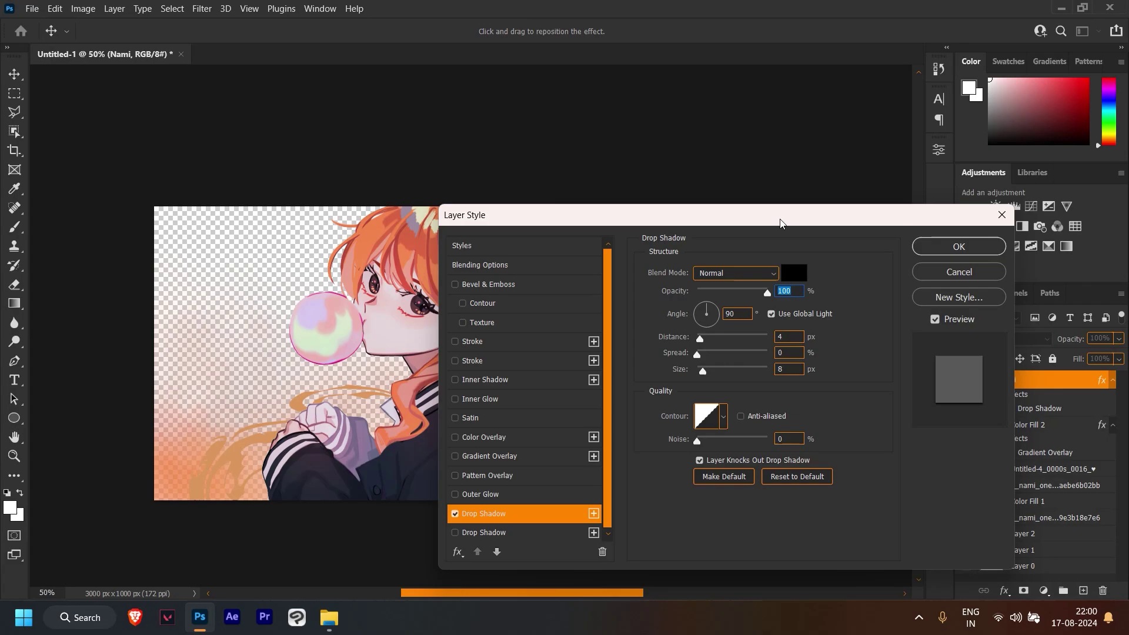
Step: Give the Nami script text a light, tight drop shadow with reduced opacity and size
left_click_drag(781, 224, 1051, 104)
mouse_move(969, 217)
left_mouse_down()
mouse_move(979, 217)
mouse_move(974, 251)
left_mouse_up()
left_click_drag(1037, 173, 997, 174)
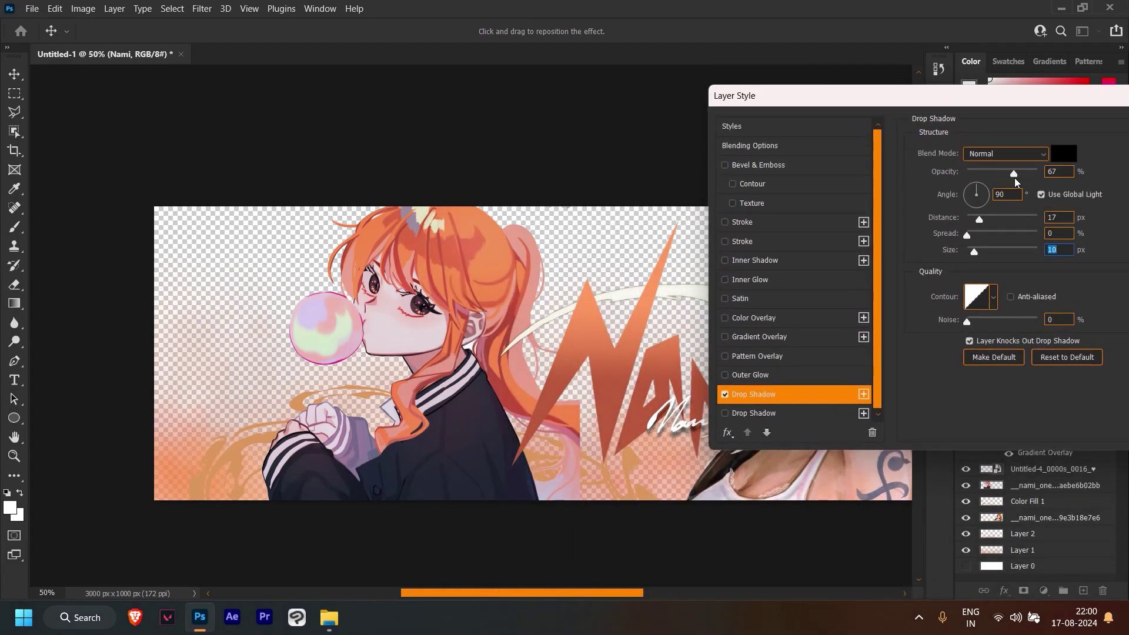
left_click_drag(976, 254, 986, 224)
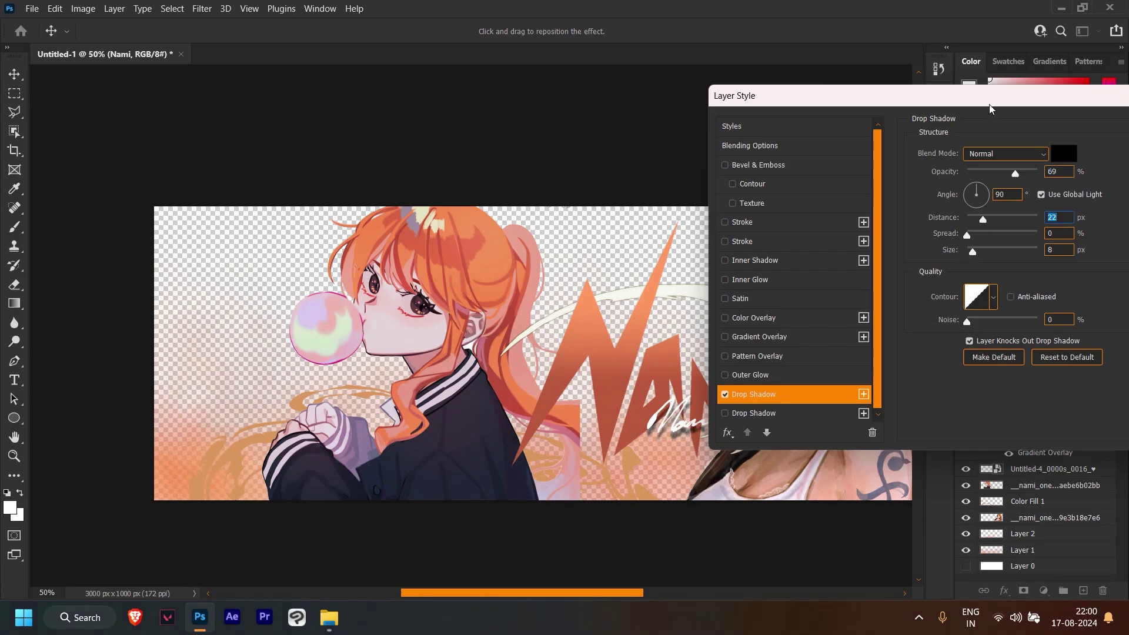
left_click_drag(989, 109, 888, 91)
key("Return")
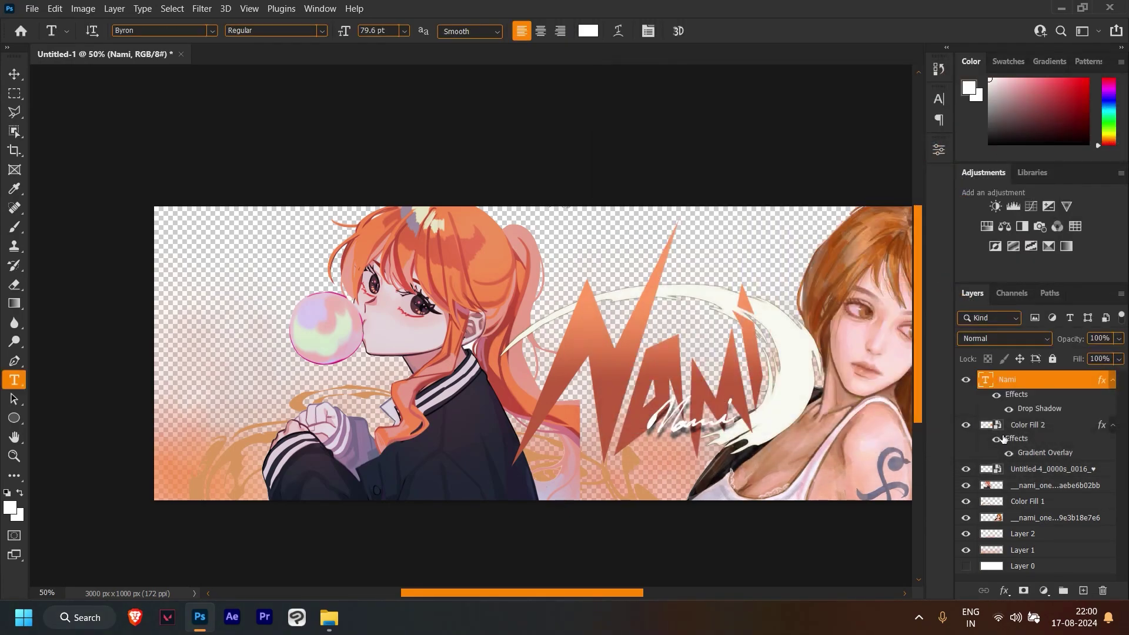
Step: Add a Stroke effect to the jagged NAMI lettering layer
left_click(1003, 439)
left_click(1005, 590)
left_click(1015, 481)
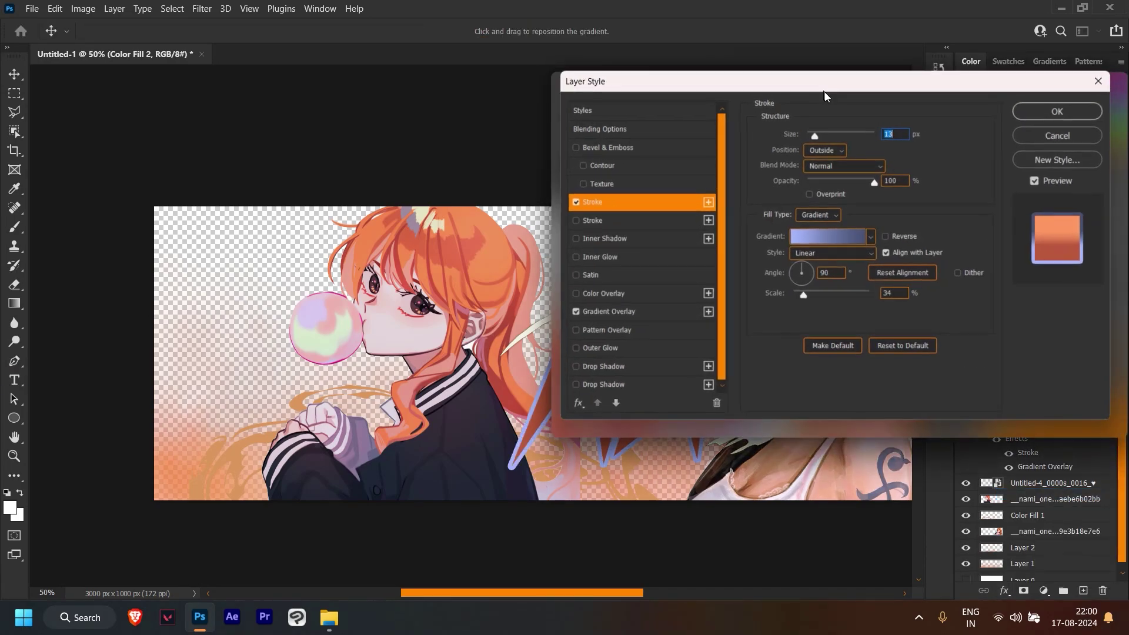
left_click_drag(825, 95, 881, 178)
Step: Make the stroke a gradient with an orange stop sampled from the lettering, and apply it
left_click(891, 332)
left_click(798, 372)
left_click(846, 427)
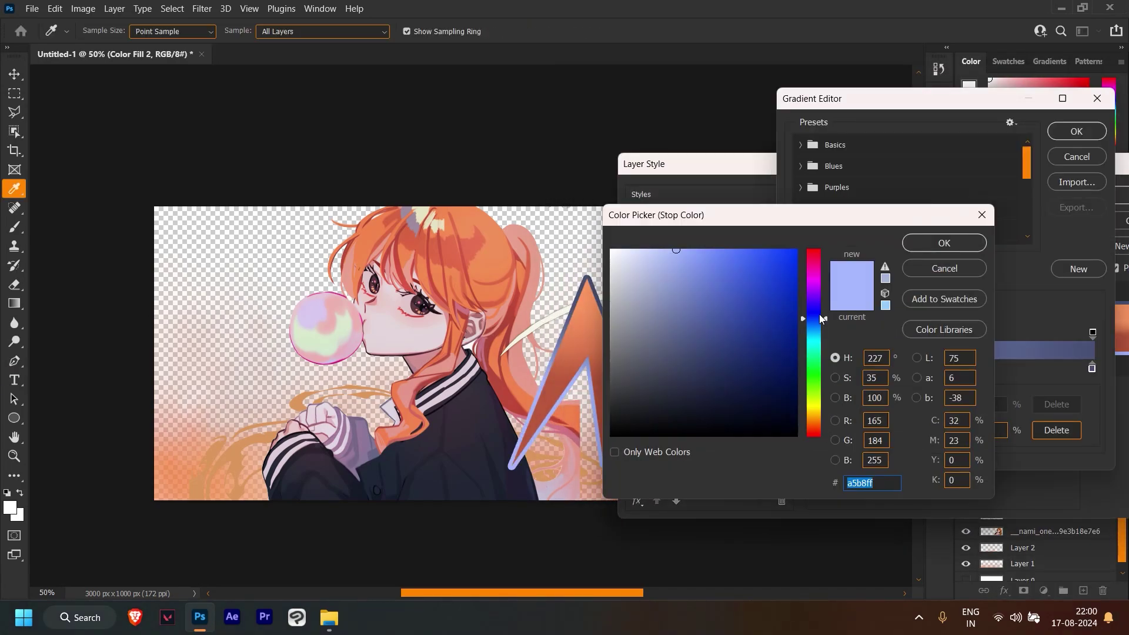
left_click(574, 363)
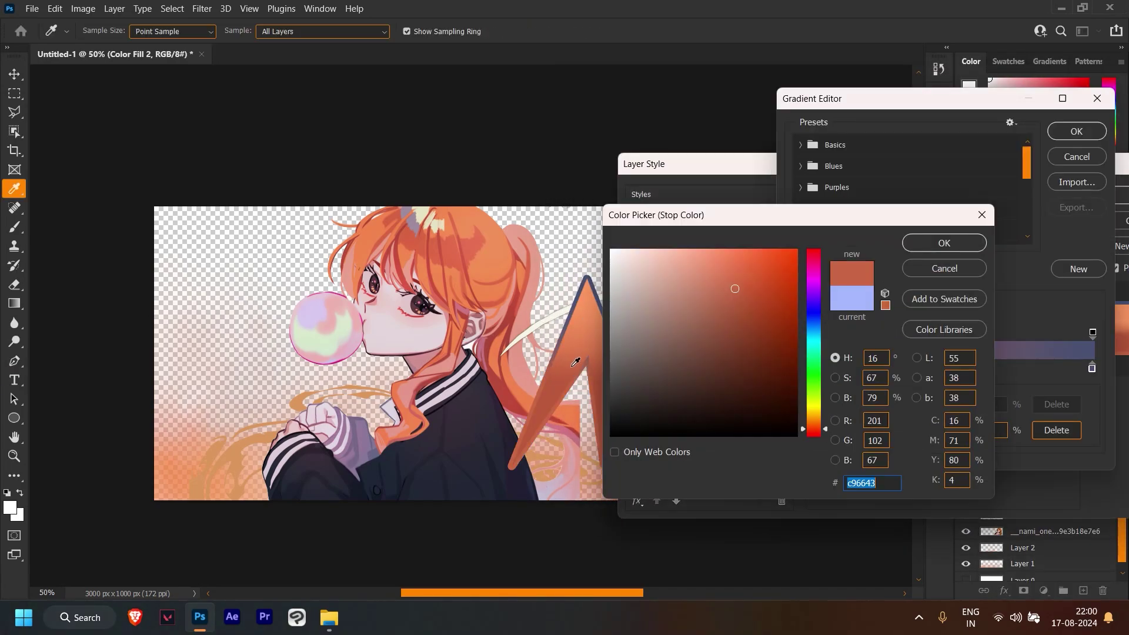
left_click(544, 409)
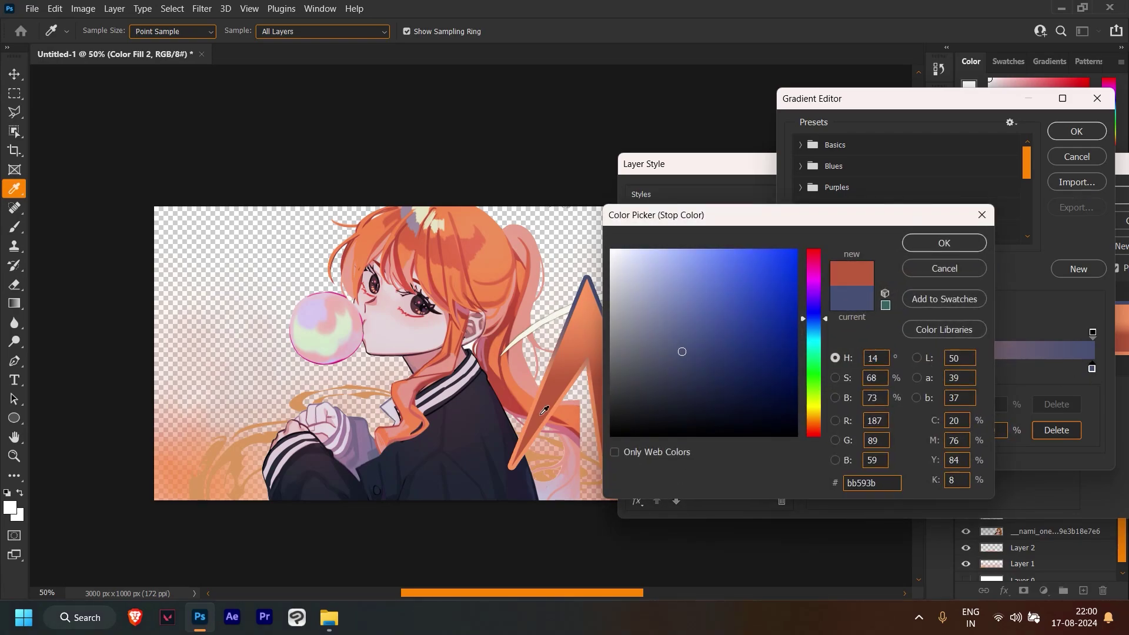
left_click(935, 243)
left_click(1072, 137)
key("Return")
key("t")
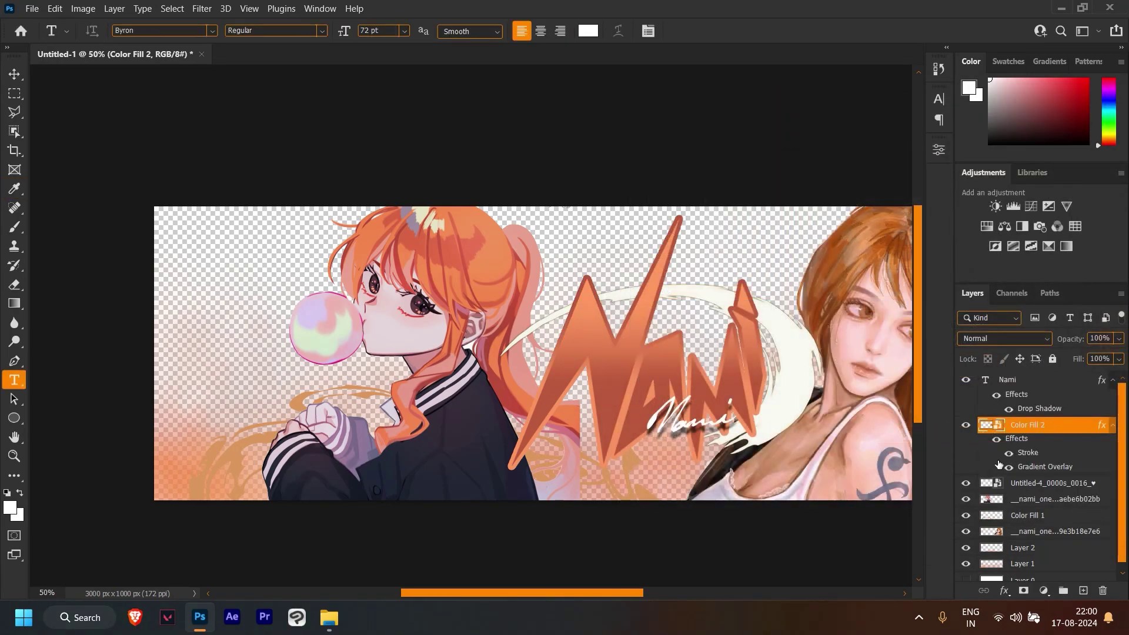
Step: Set the lettering's stroke size to 12 px
double_click(1028, 453)
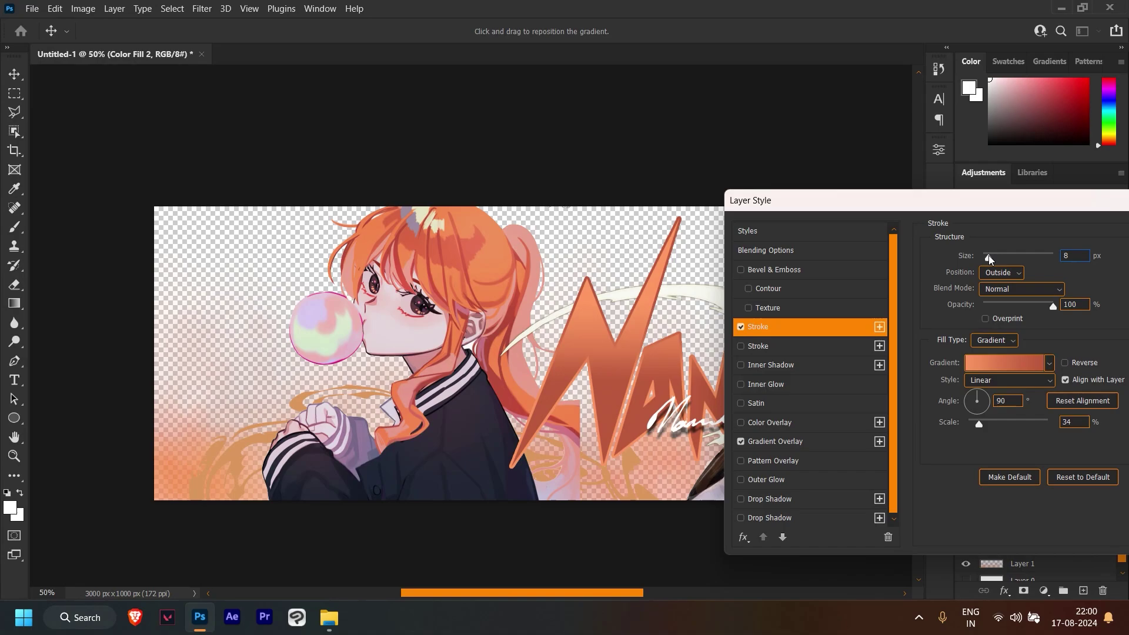
left_click_drag(989, 256, 991, 256)
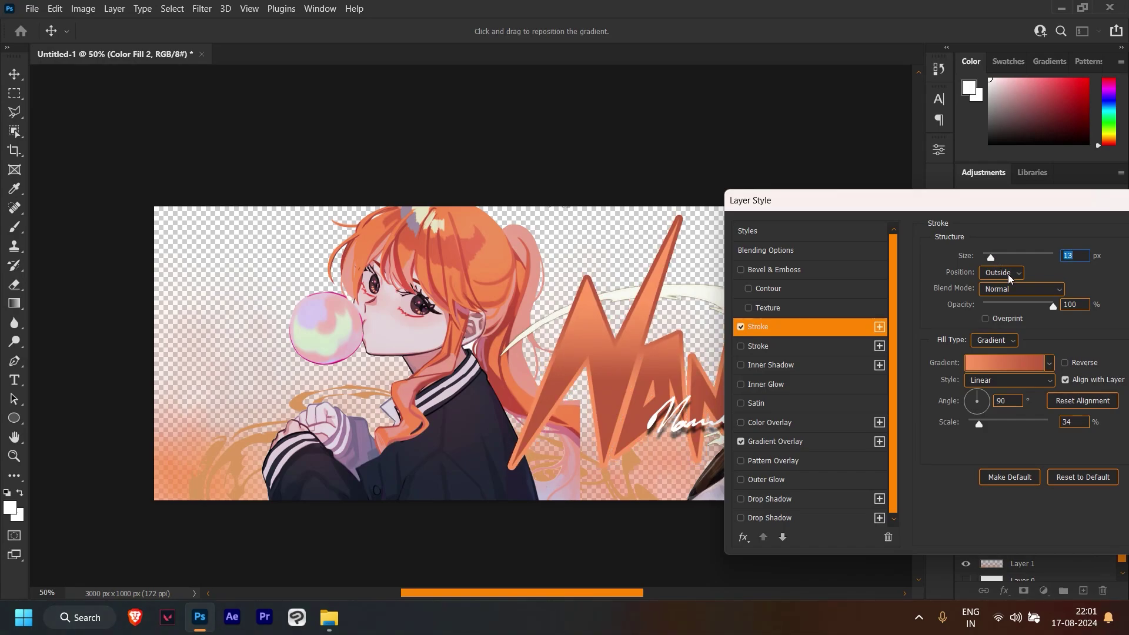
type("12")
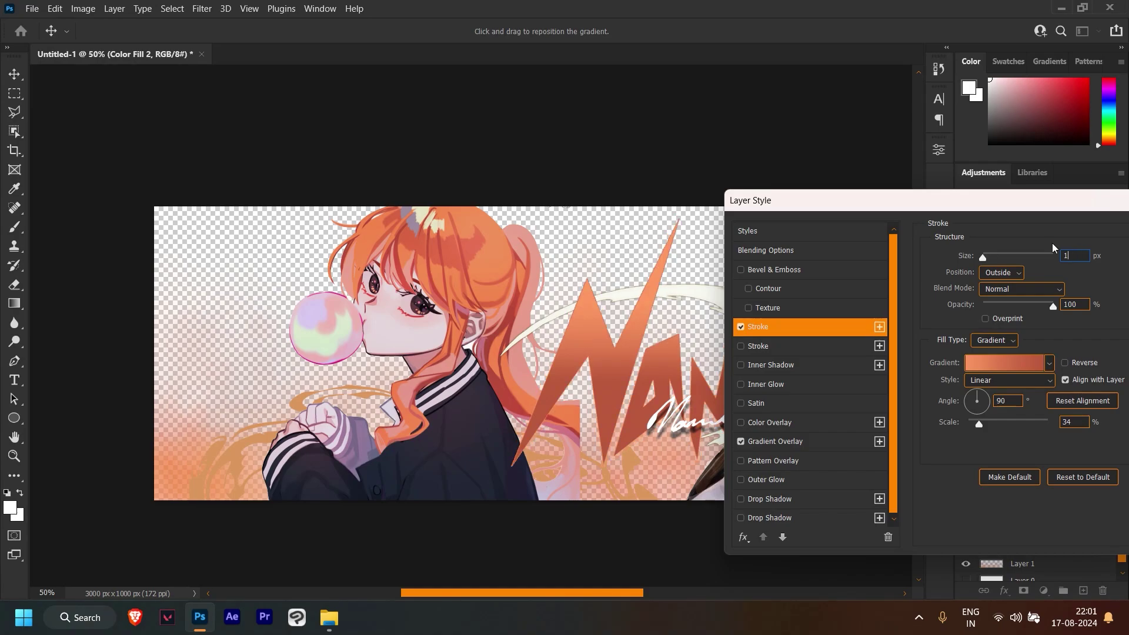
key("Return")
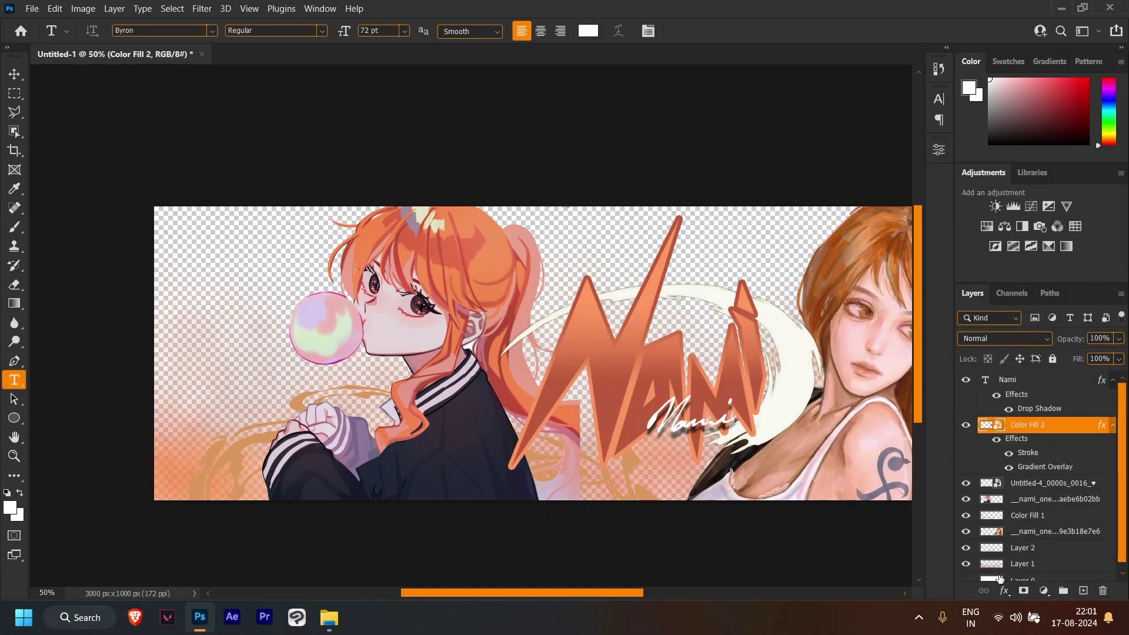
left_click(1004, 590)
Step: Add second and third strokes to the lettering, widening the third to 38 px
left_click(1024, 481)
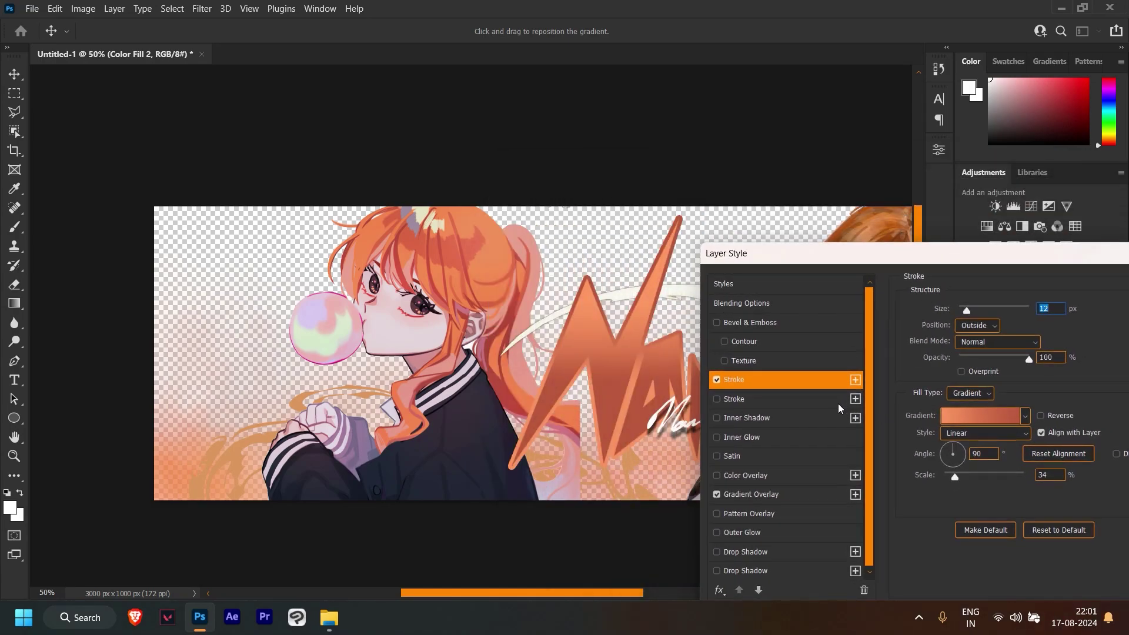
left_click(816, 400)
left_click(855, 417)
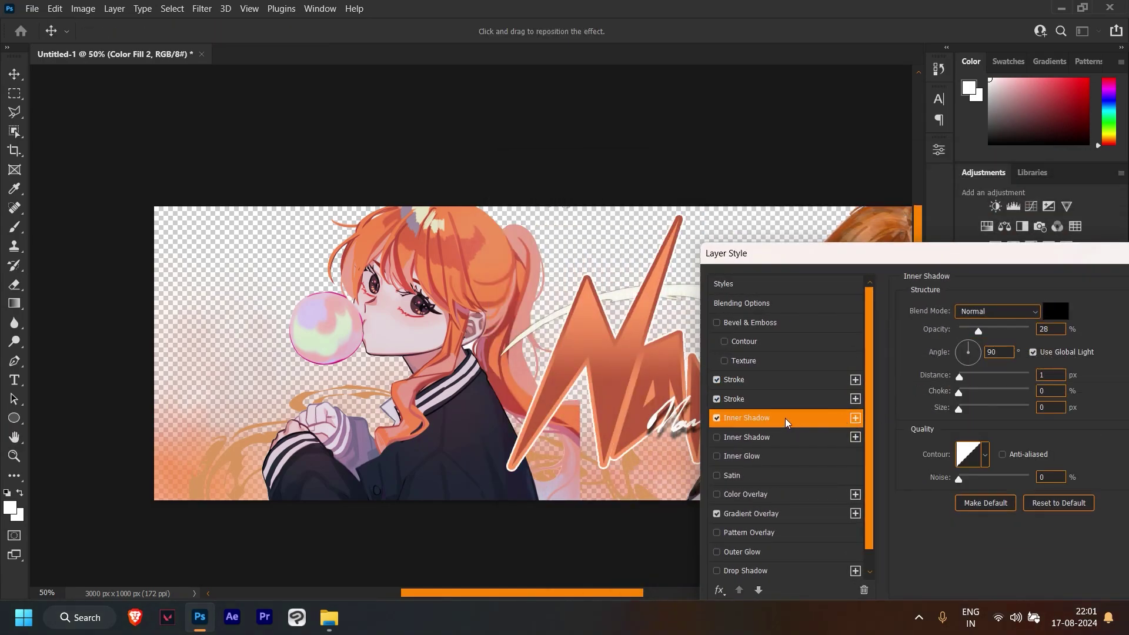
left_click(855, 398)
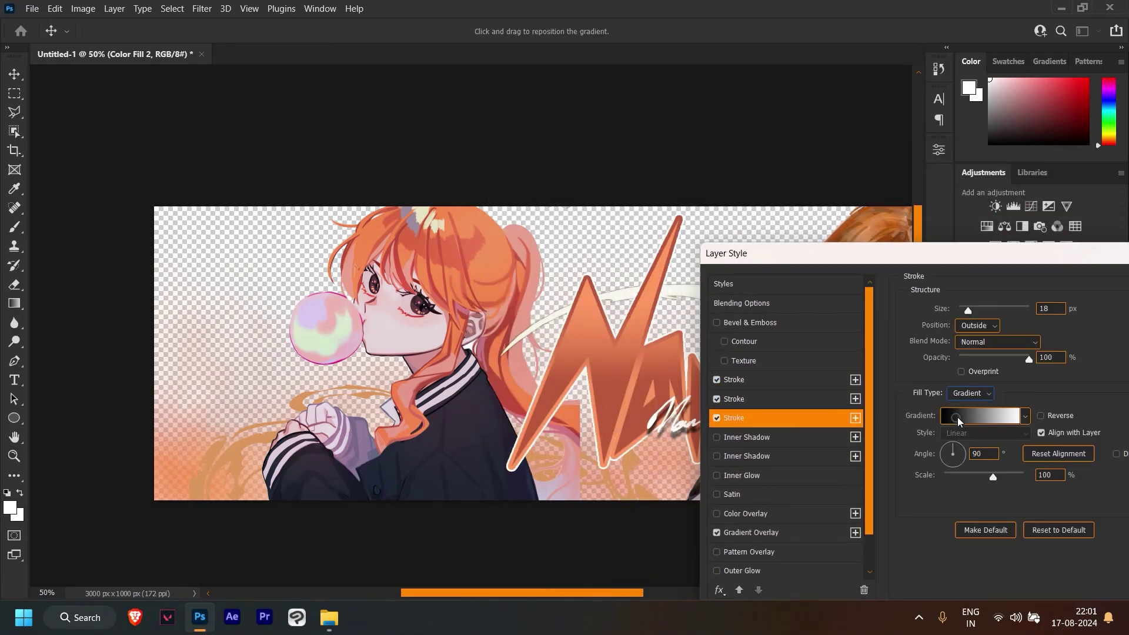
left_click_drag(969, 310, 973, 310)
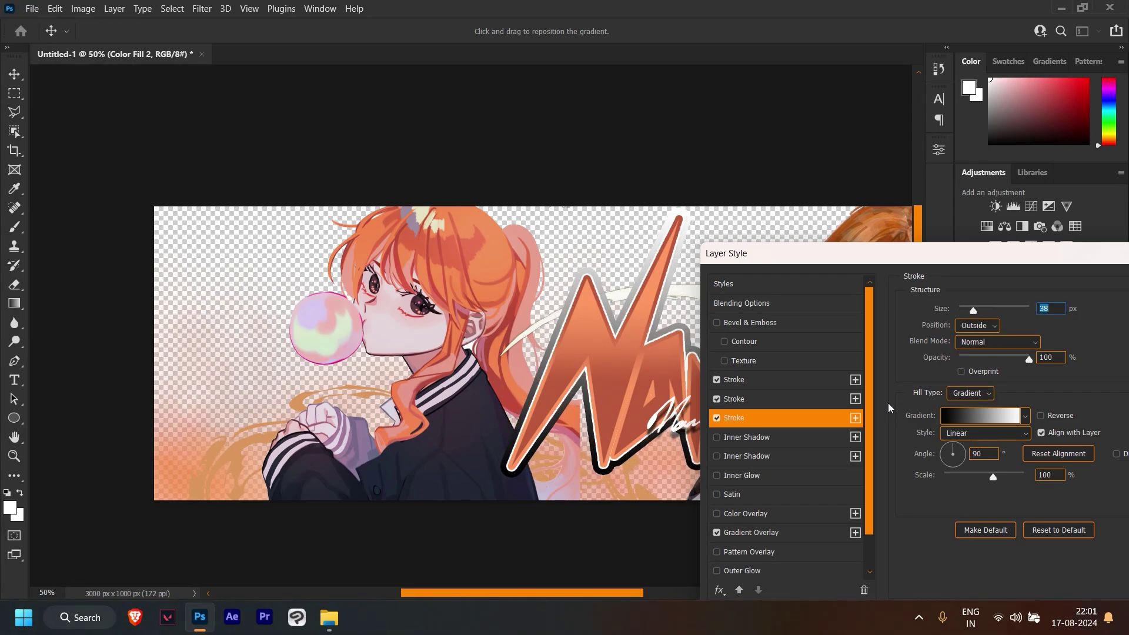
Step: Give the third stroke a gradient from sampled dark orange to light orange
left_click(979, 415)
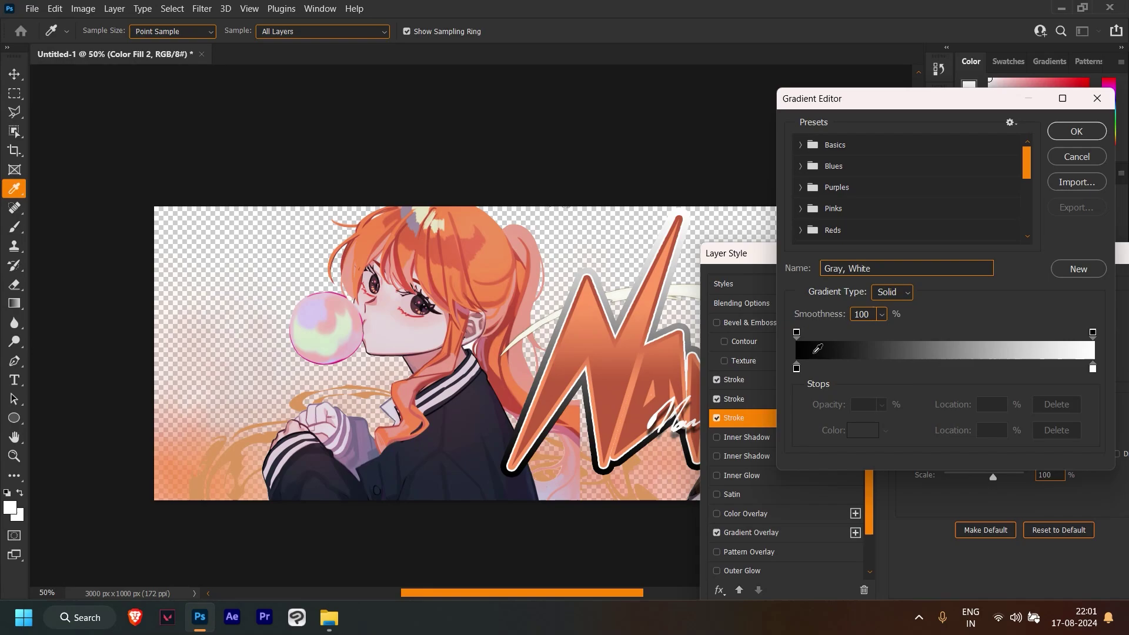
left_click(796, 371)
left_click(856, 429)
left_click(550, 408)
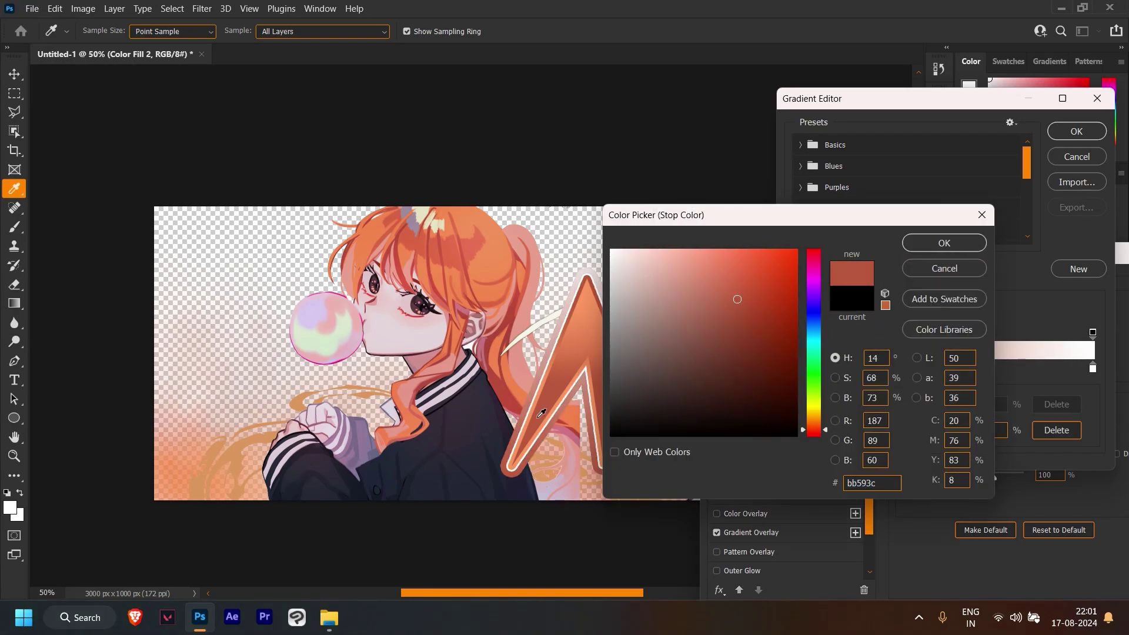
key("Return")
left_click(1092, 369)
left_click(861, 432)
left_click(594, 297)
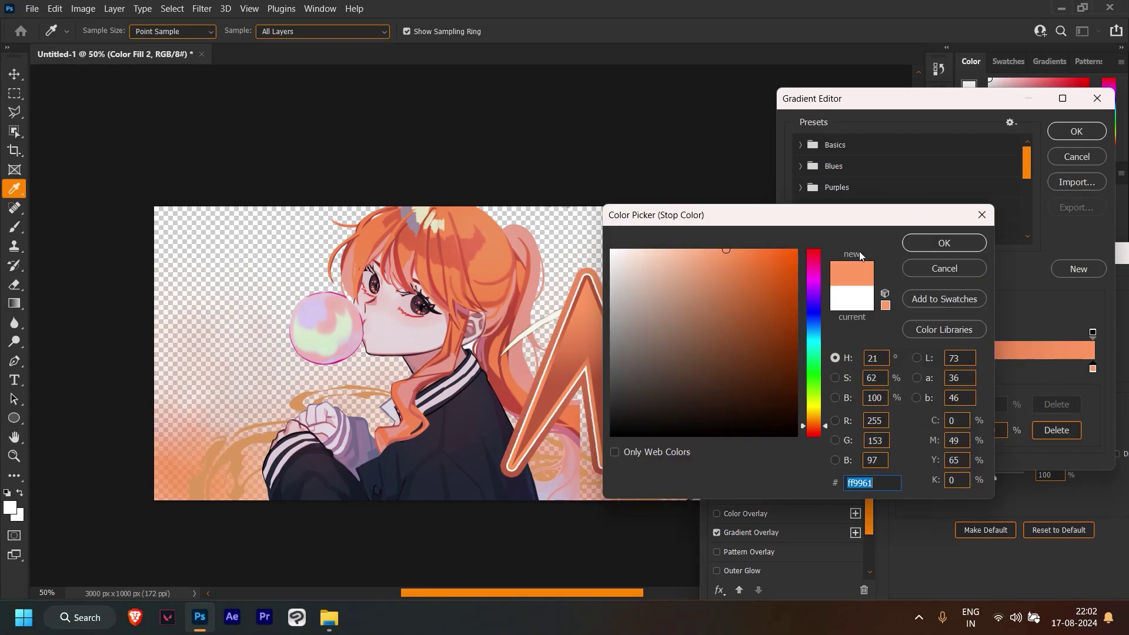
left_click(929, 244)
key("Return")
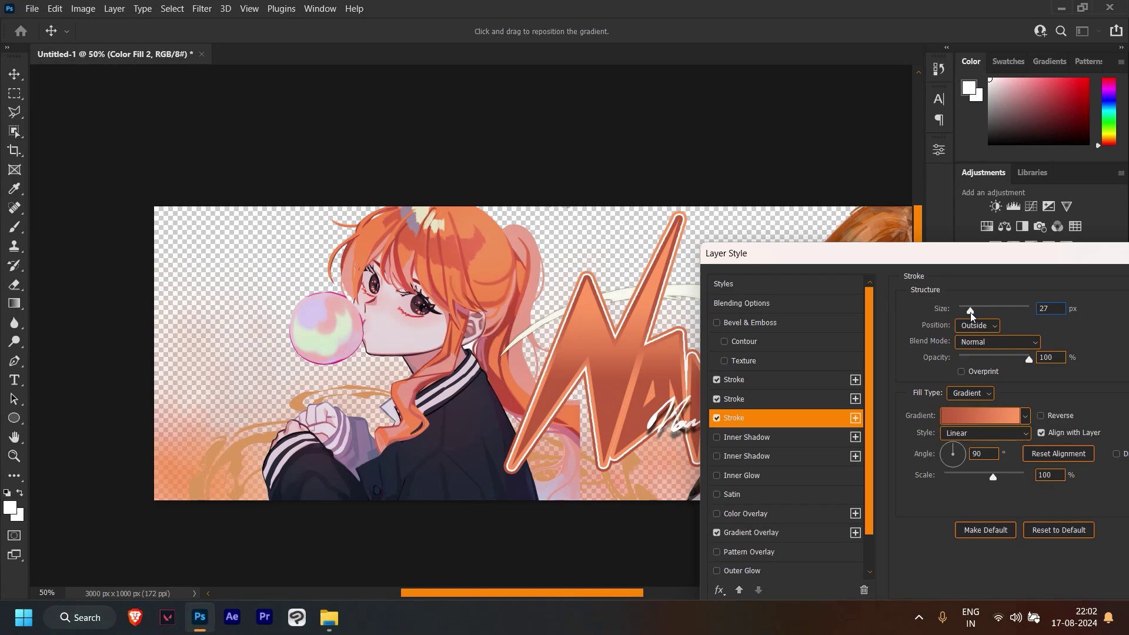
Step: Widen the orange band further and add a fourth solid white stroke at 59 px
left_click_drag(970, 311, 973, 311)
left_click(726, 400)
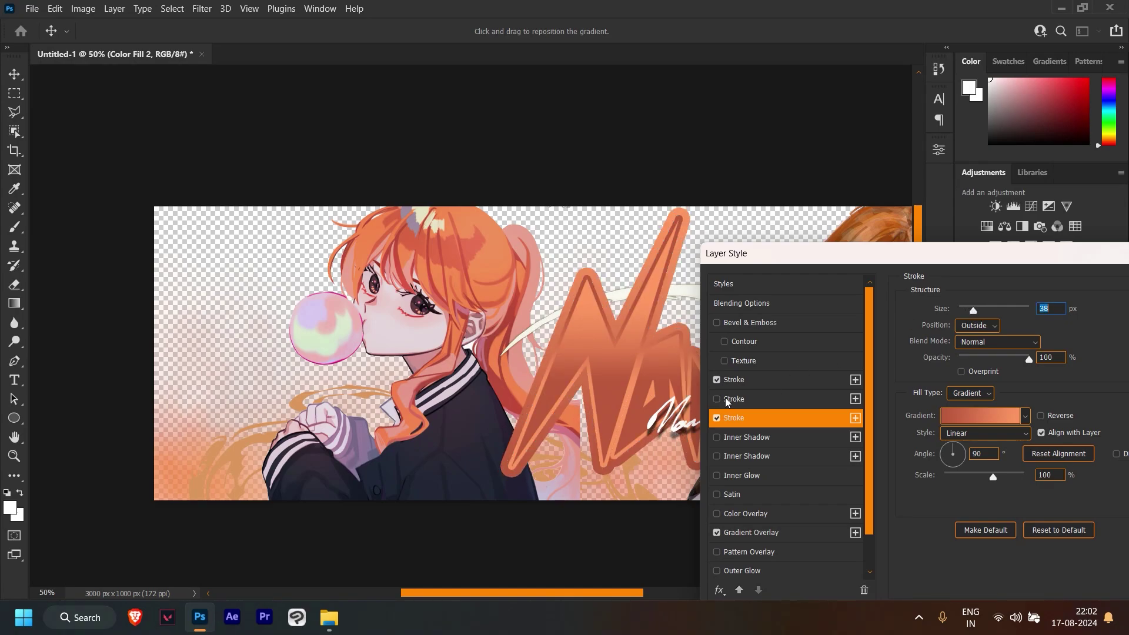
left_click(722, 401)
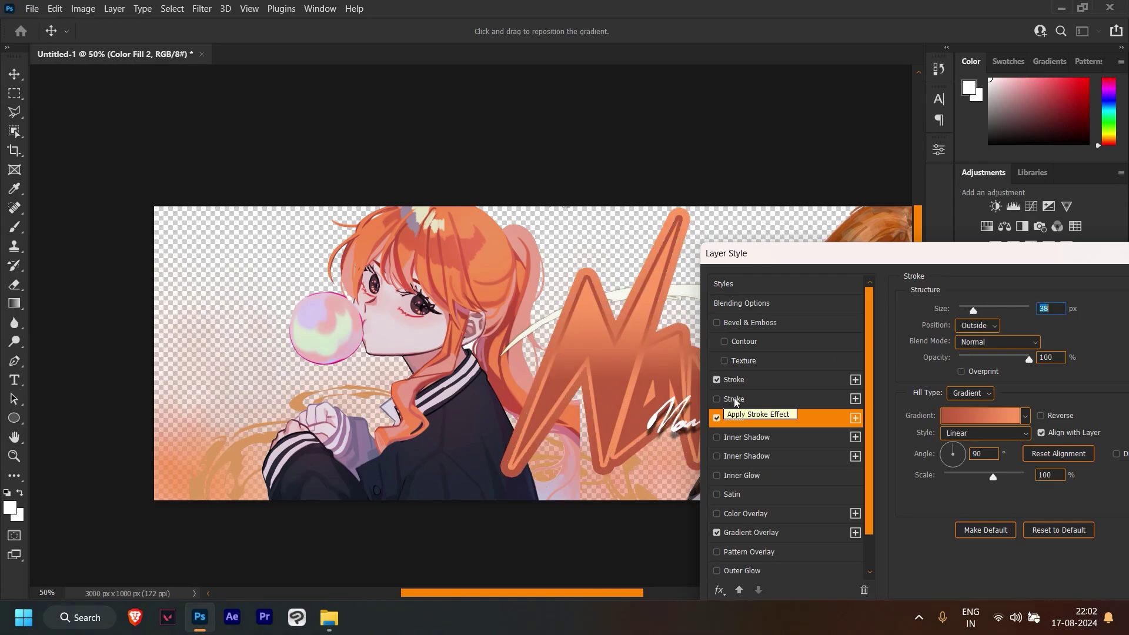
left_click(727, 404)
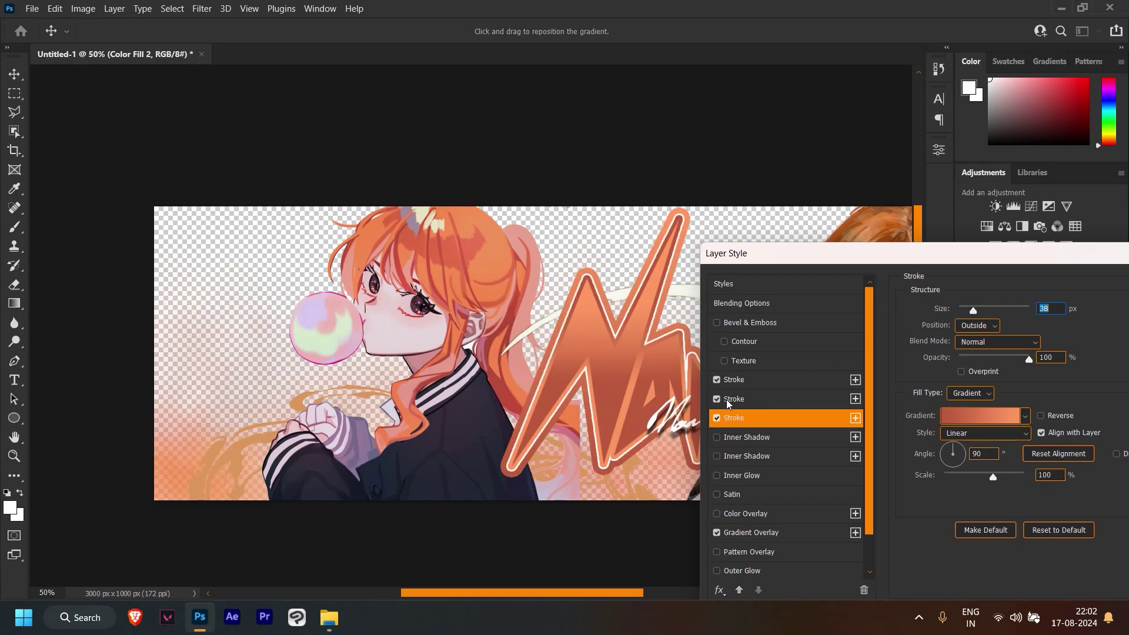
left_click(856, 419)
left_click(970, 393)
left_click_drag(973, 310, 976, 308)
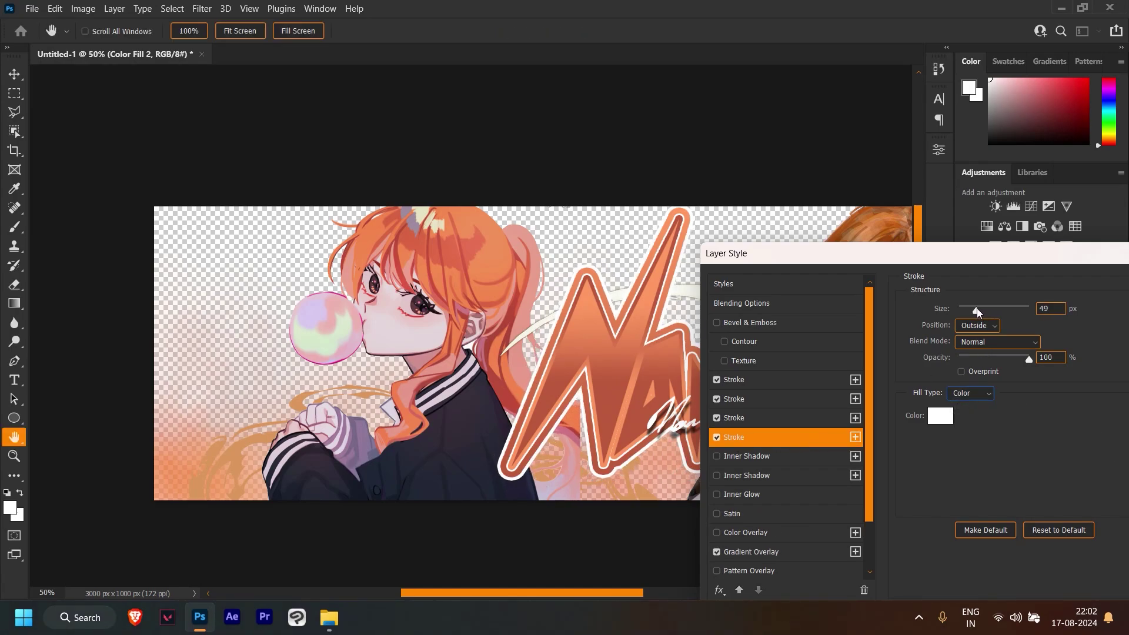
Step: Try a lower-opacity Inner Shadow on the lettering, then leave it off
left_click(747, 457)
left_click_drag(970, 375, 988, 377)
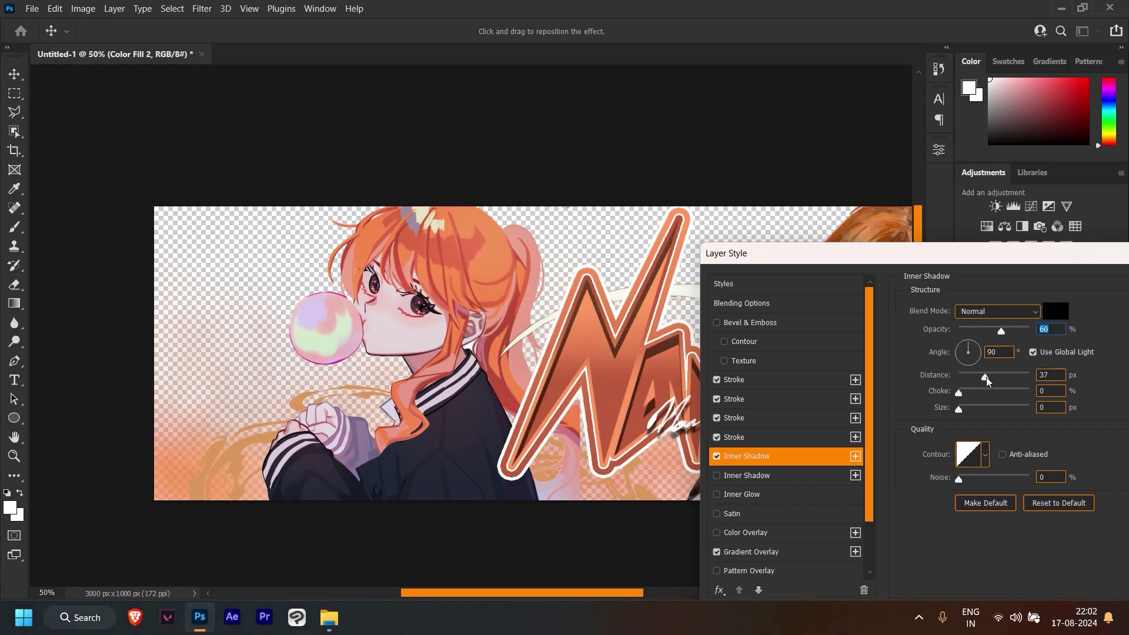
left_click_drag(1001, 331, 968, 334)
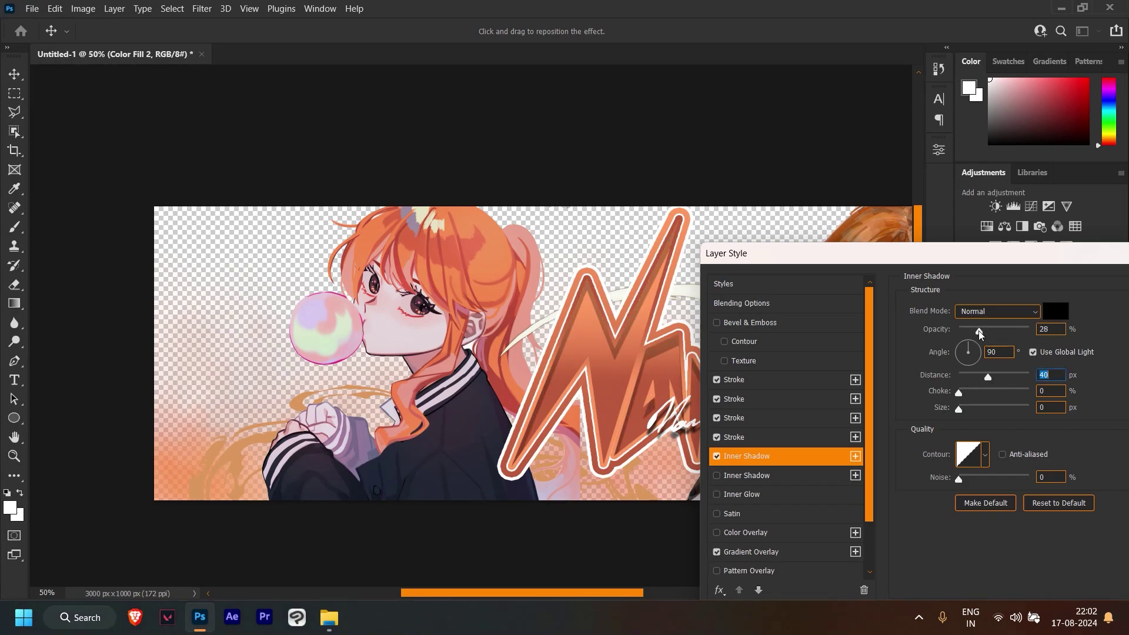
left_click(716, 457)
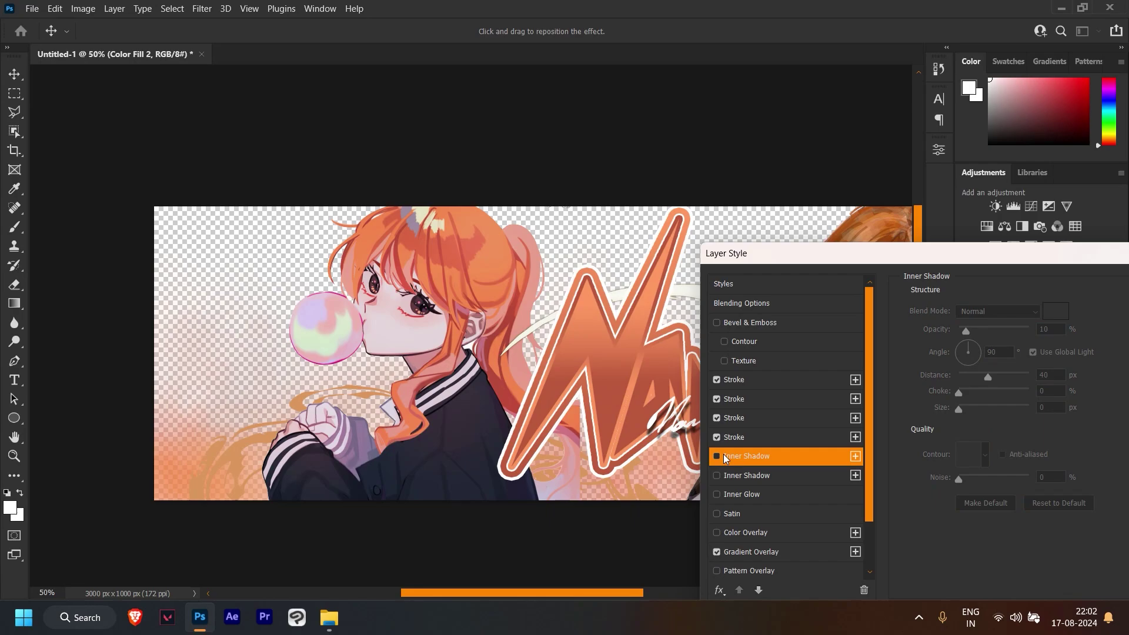
left_click(717, 456)
Step: Add a faint Inner Glow at 29 px size and 11% opacity
left_click(741, 494)
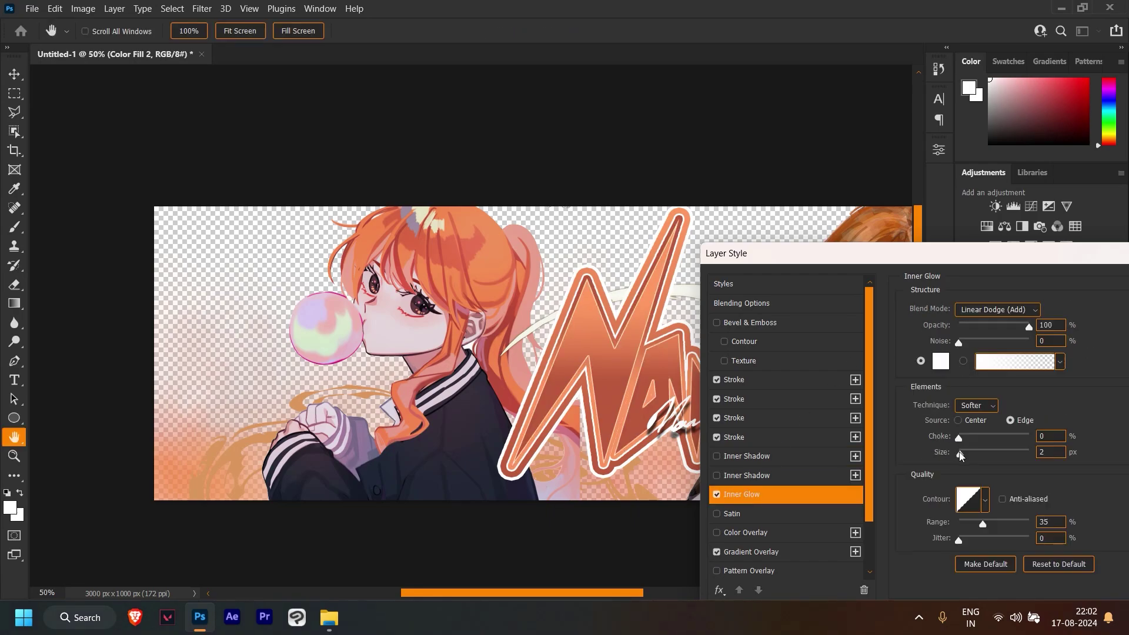
left_click_drag(958, 452, 971, 452)
left_click_drag(1028, 325, 967, 327)
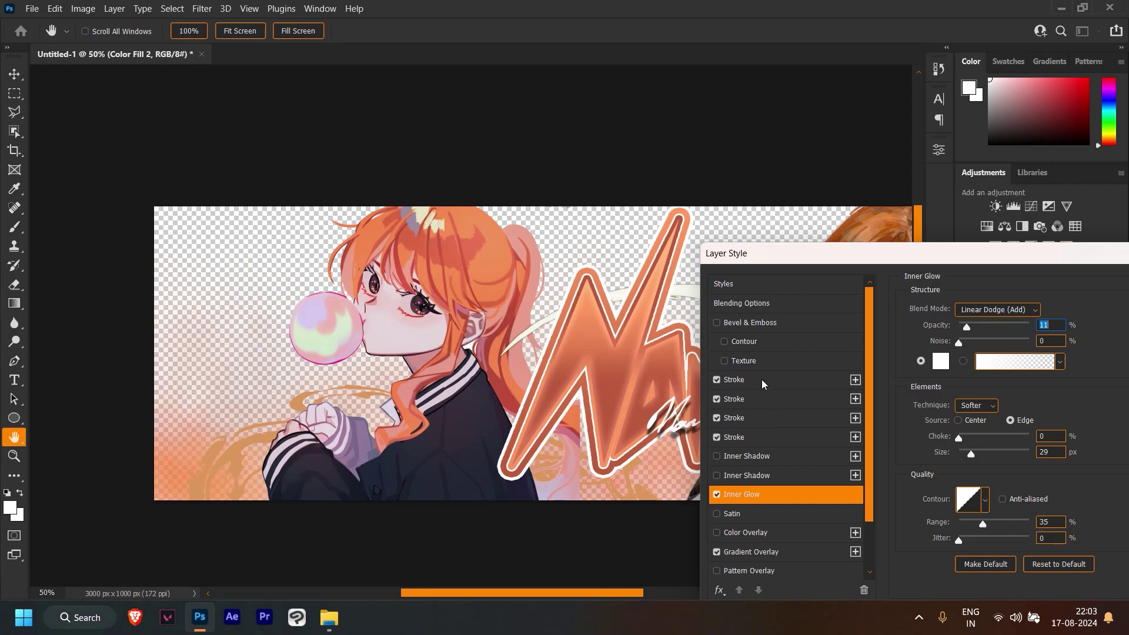
Step: Add a thin stroke coloured with a reddish tone sampled from the artwork
left_click(856, 379)
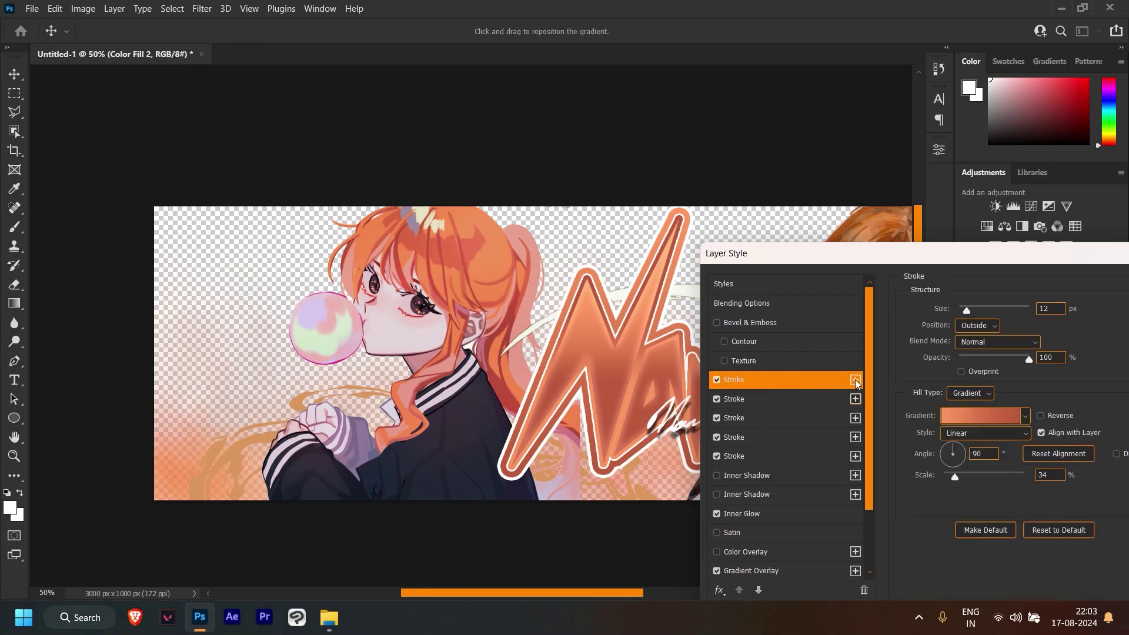
left_click(970, 393)
left_click_drag(970, 308, 960, 308)
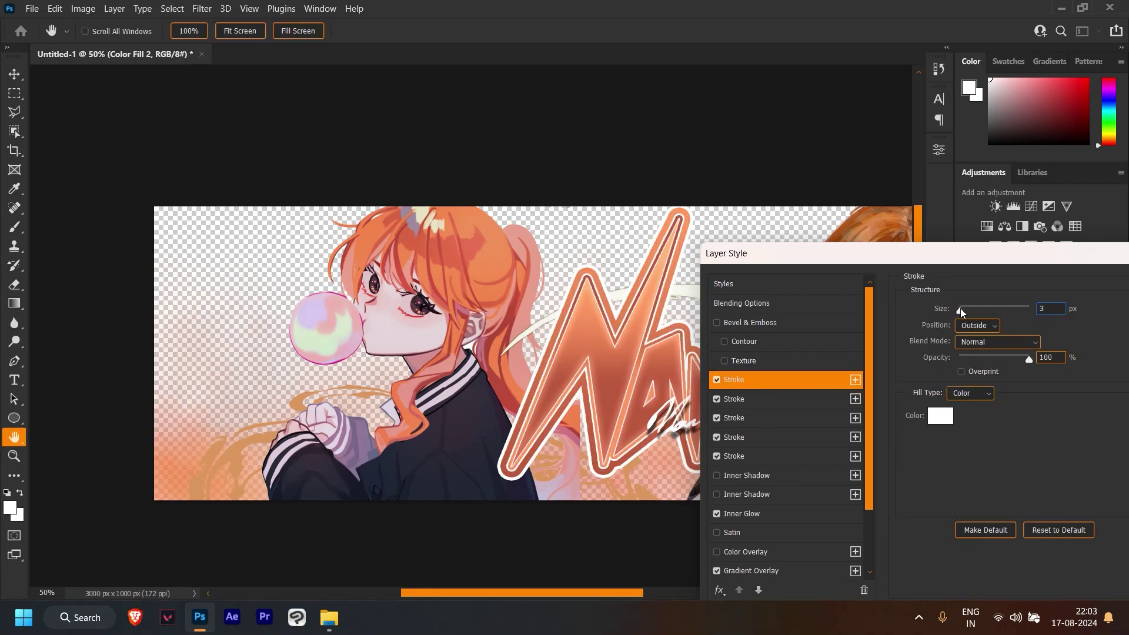
left_click(940, 416)
left_click(570, 378)
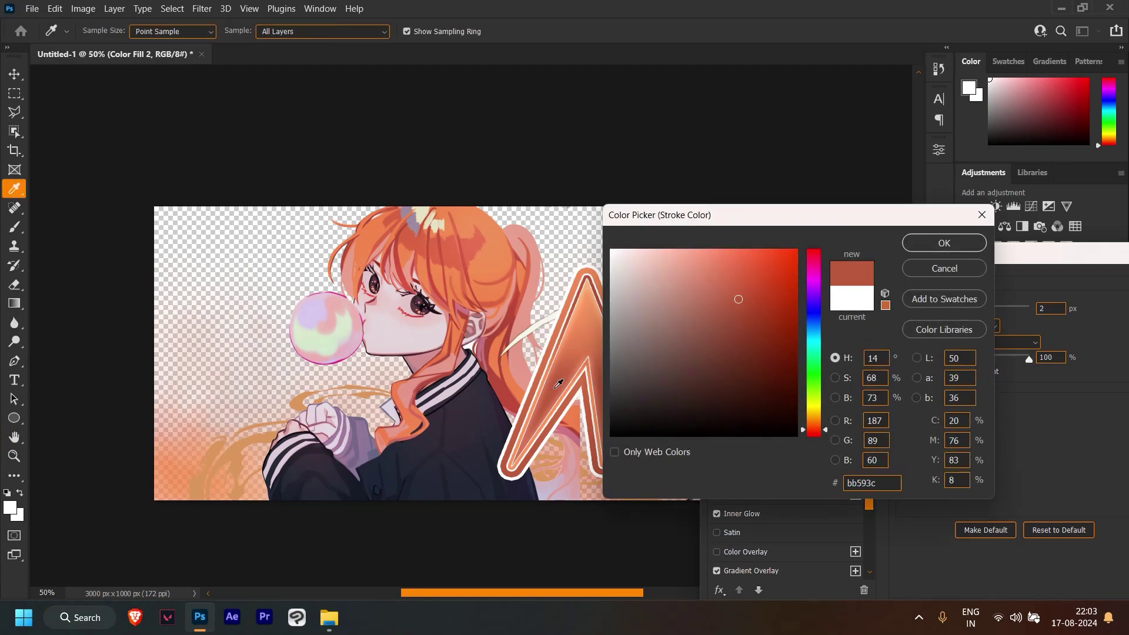
left_click_drag(737, 215, 832, 215)
left_click(1003, 248)
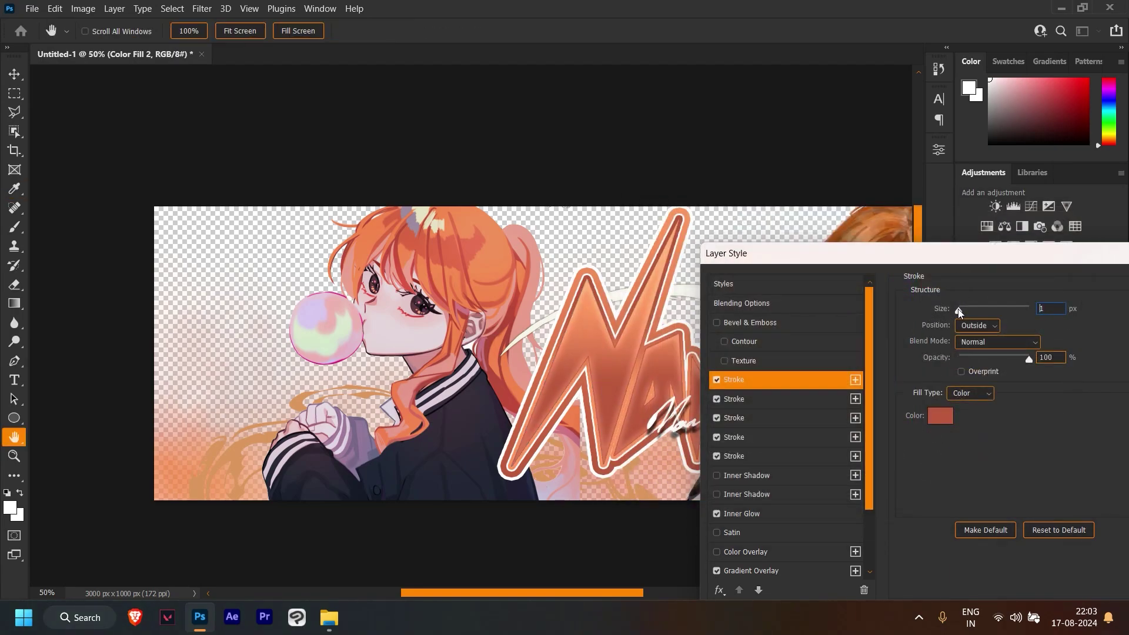
Step: Set the stroke Position to Outside and Size to 5 px, then apply the layer style
left_click(961, 309)
left_click(973, 327)
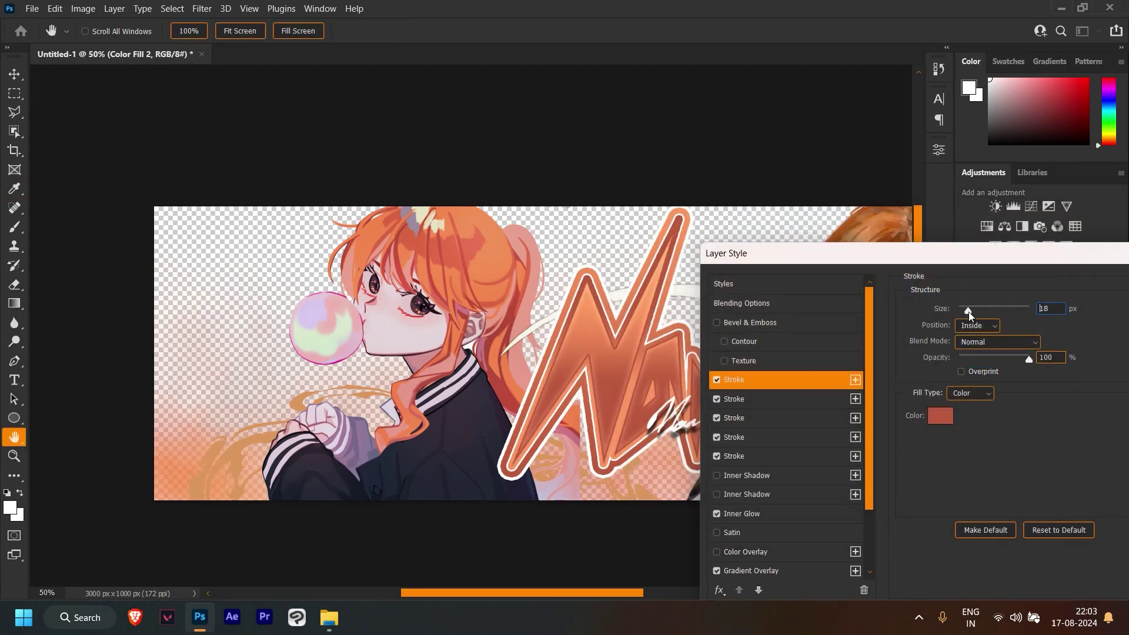
left_click_drag(969, 312, 960, 310)
left_click(976, 325)
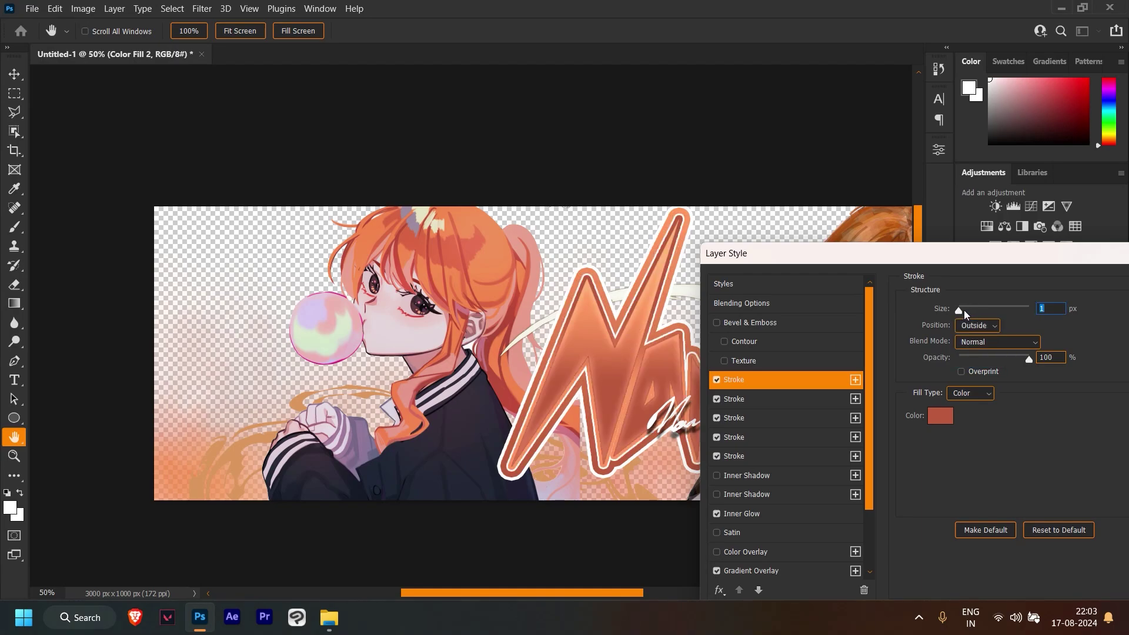
type("5")
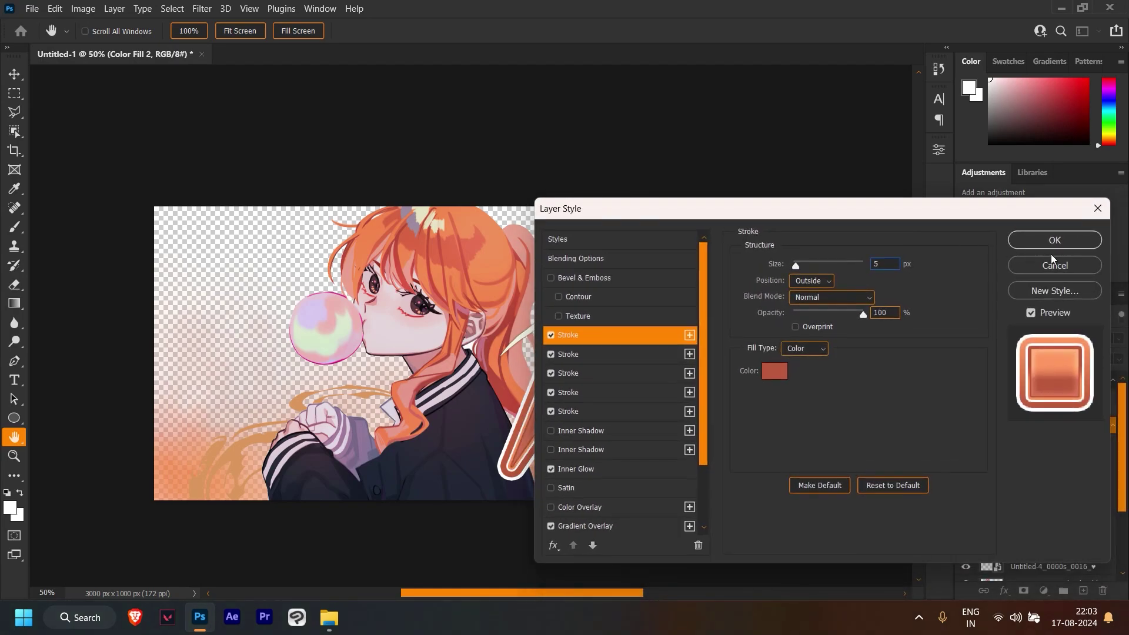
left_click(1052, 245)
Step: Shrink the Nami text and Color Fill 2 layers together to about 91%
key("t")
scroll(751, 313, "down", 2)
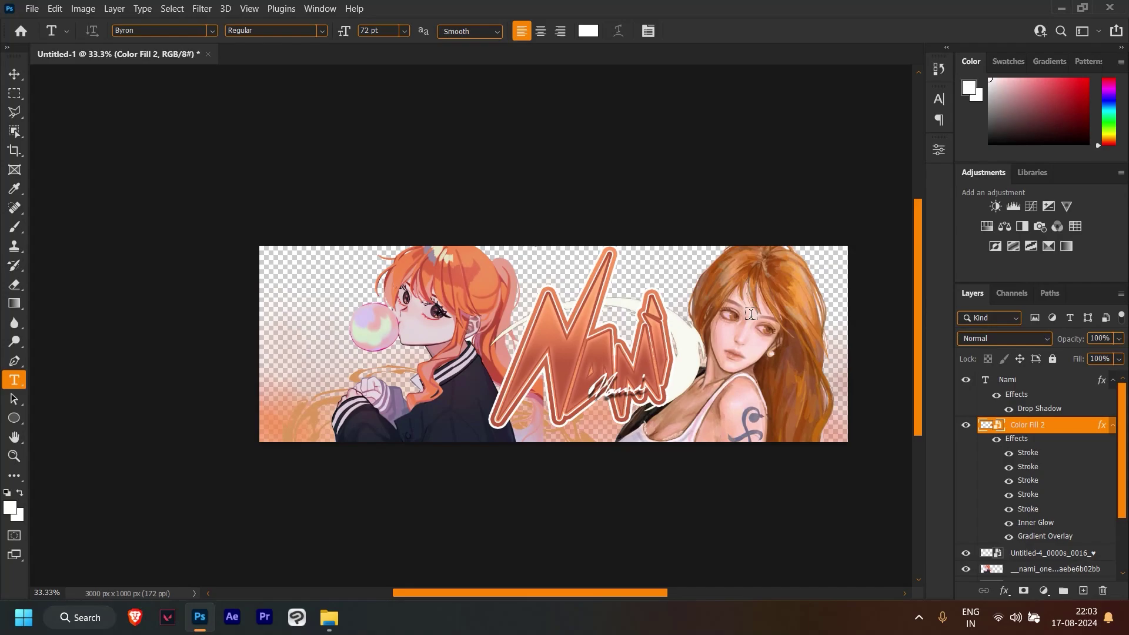
scroll(751, 313, "up", 1)
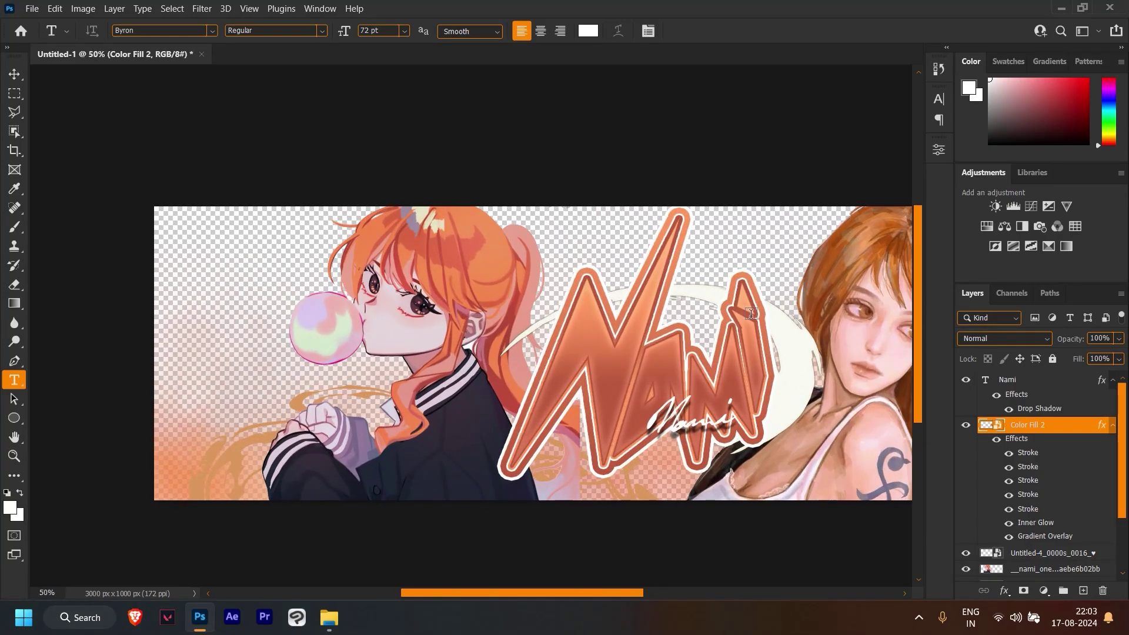
scroll(751, 313, "down", 1)
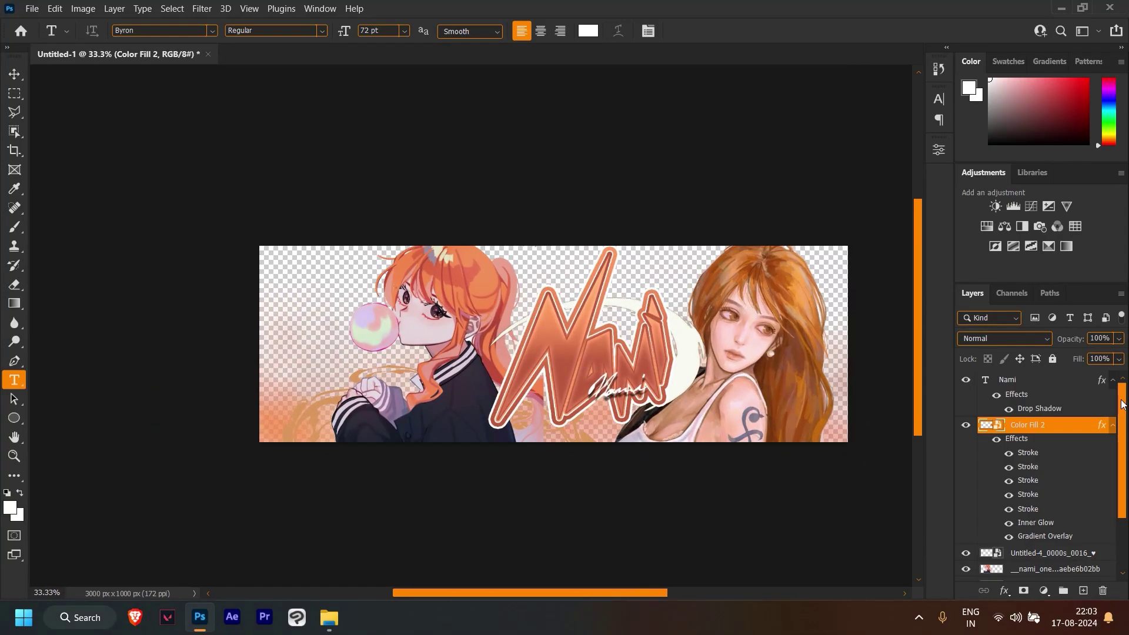
left_click(1113, 425)
left_click(1113, 379)
left_click(1035, 380, "shift")
key("ctrl+t")
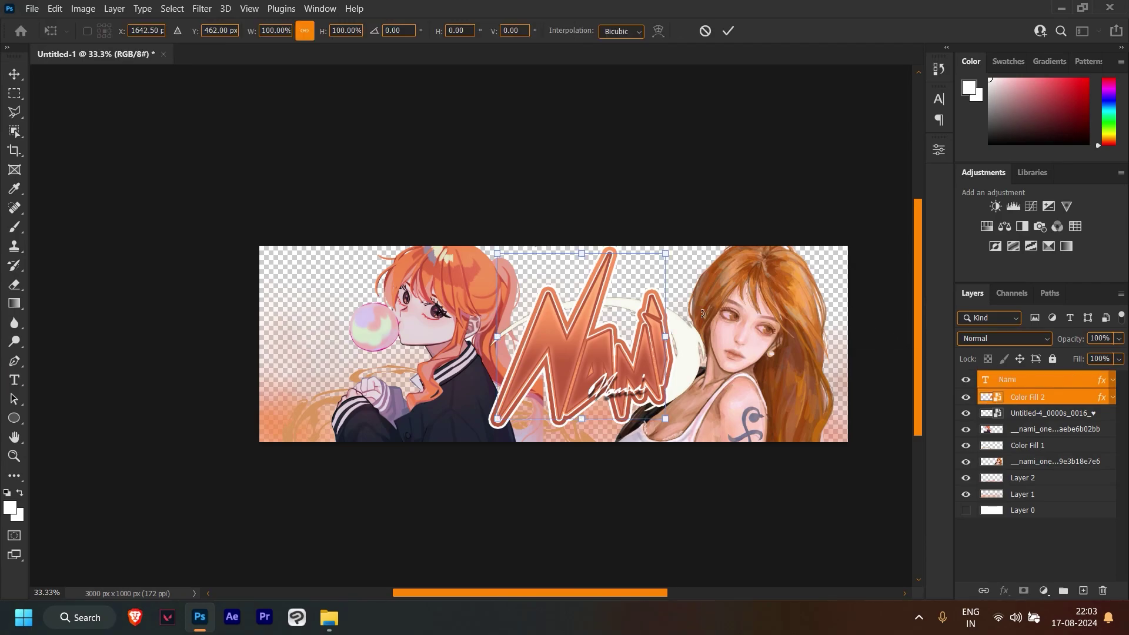
left_click_drag(665, 329, 641, 350)
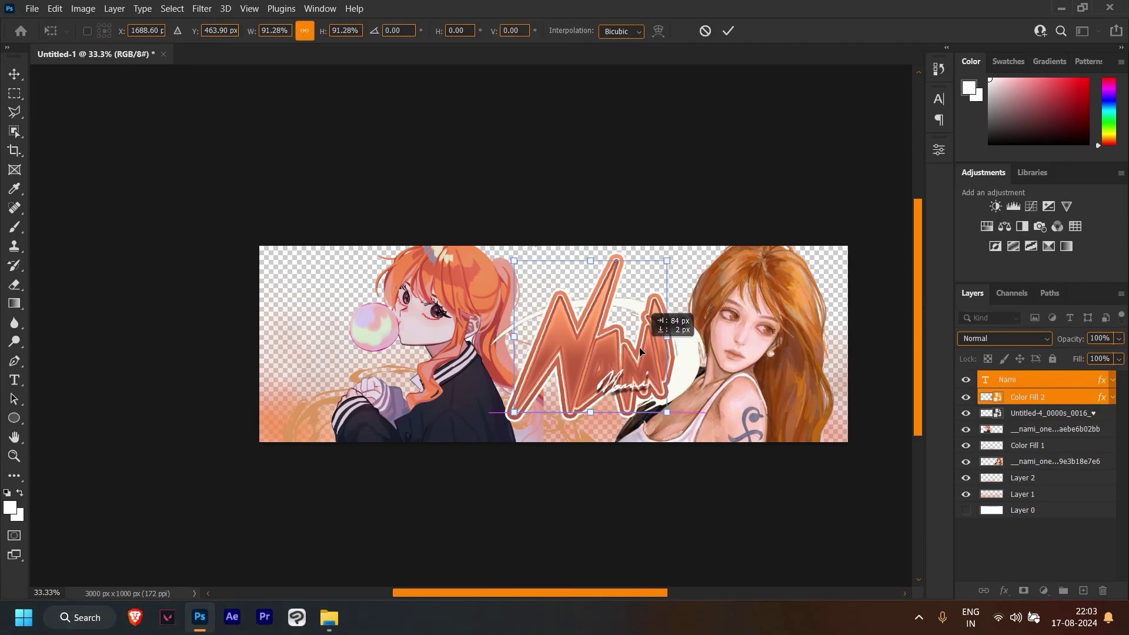
left_click(729, 33)
Step: Nudge the swirl layer behind the logo slightly down and right
left_click(1020, 413)
key("ctrl+t")
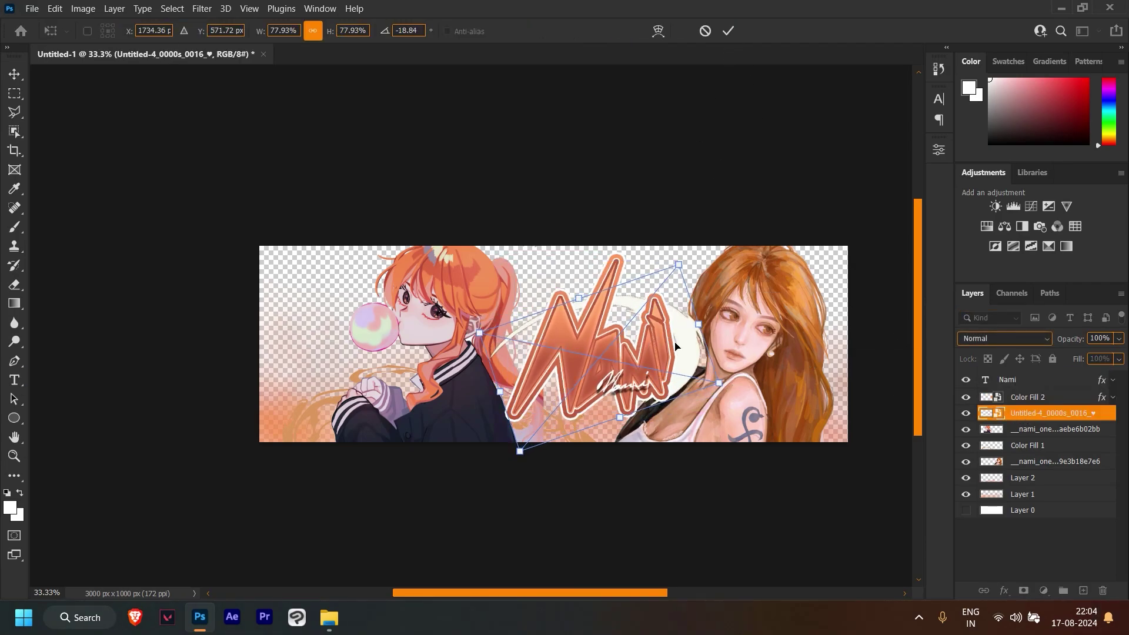
left_click_drag(674, 339, 681, 345)
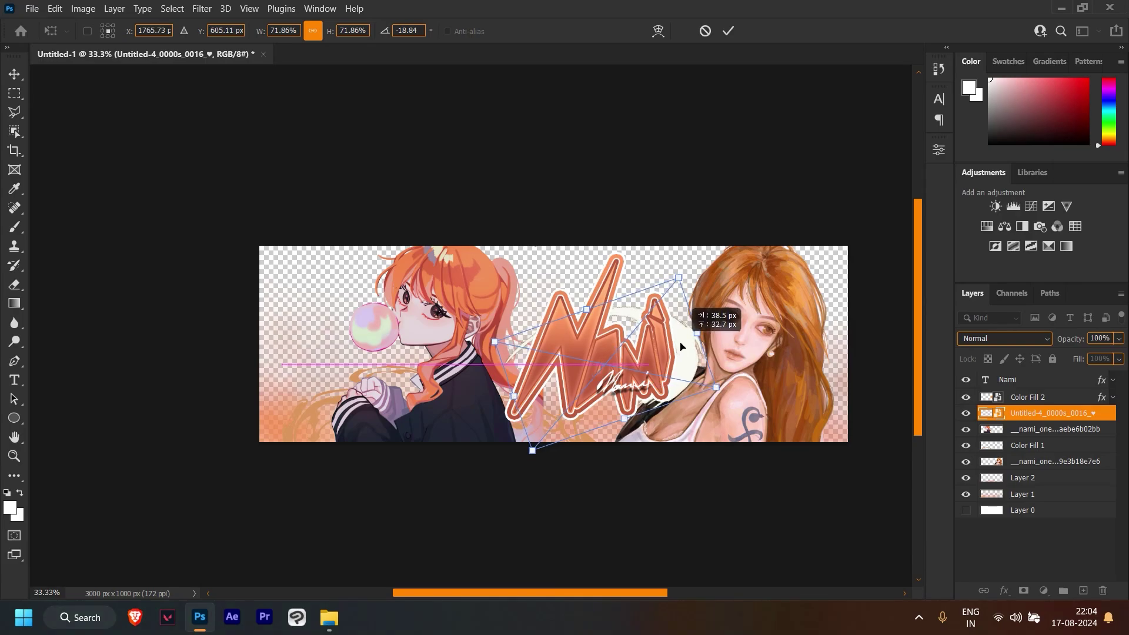
left_click(729, 31)
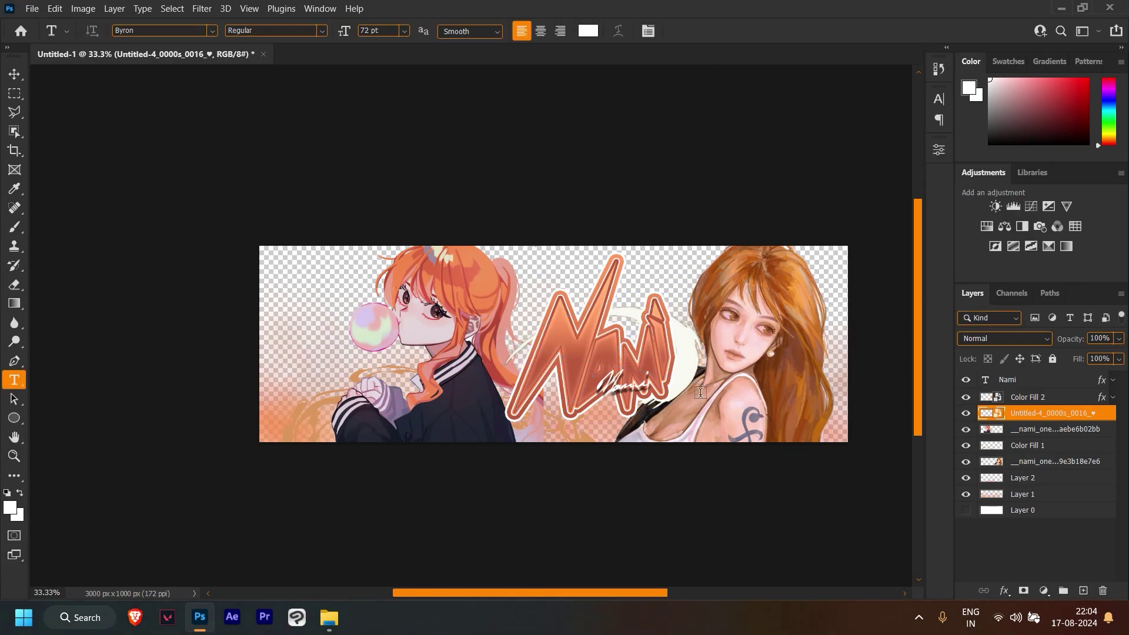
Step: Make the white background layer visible and select the swirl layer again
left_click(1004, 381)
left_click(967, 510)
left_click(1020, 413)
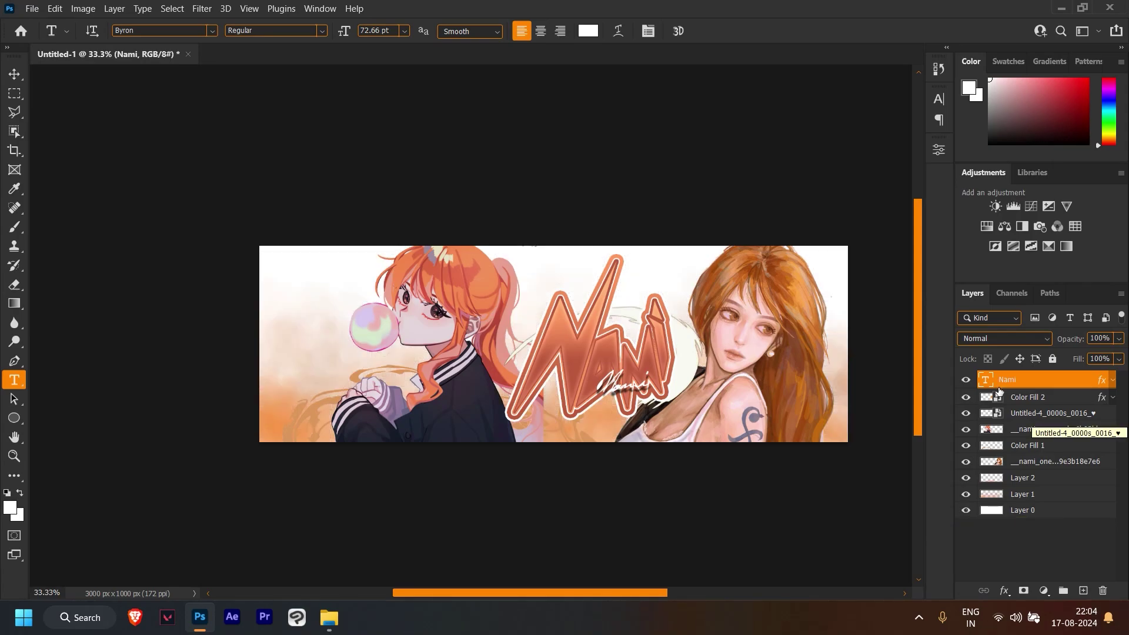
left_click(966, 413)
Step: Duplicate the right-hand Nami layer, then enlarge the original and shift it right
key("ctrl+i")
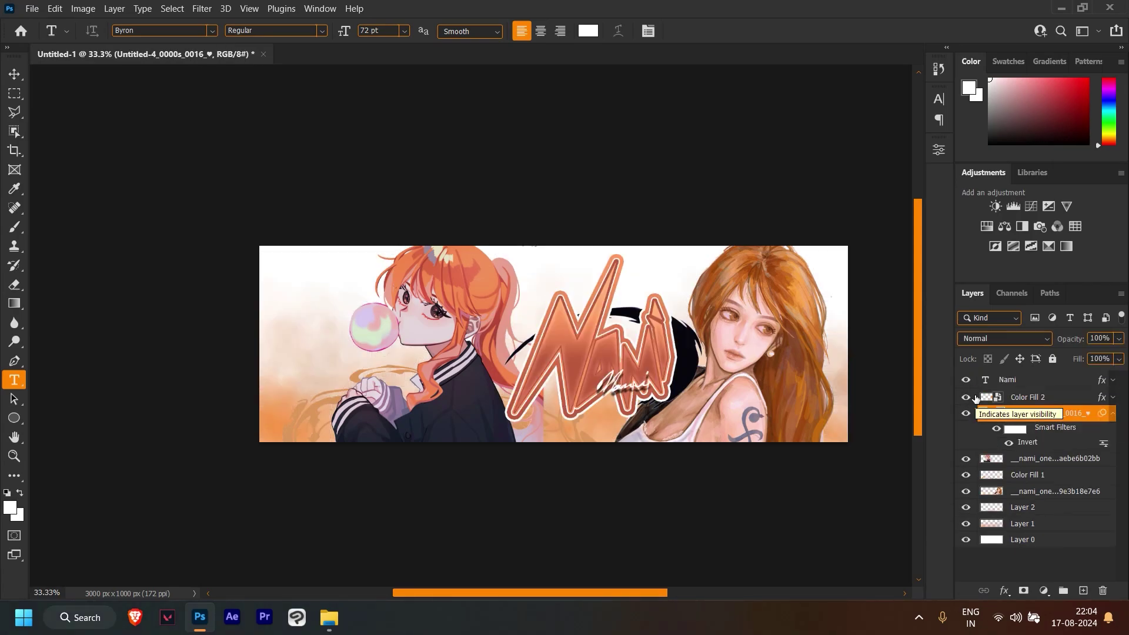
key("ctrl+i")
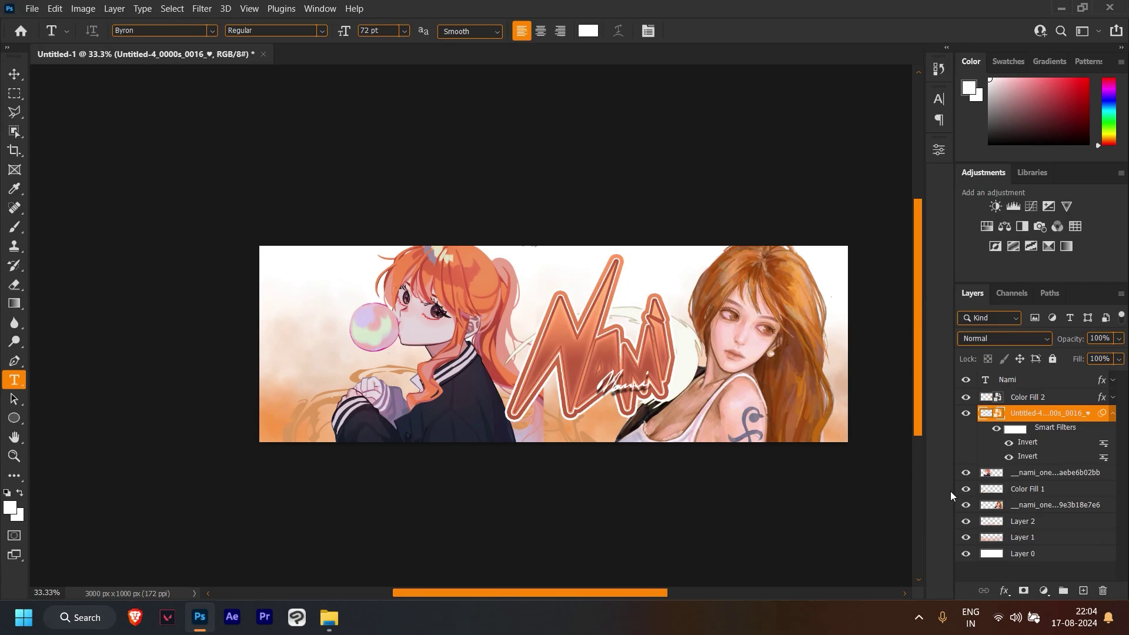
left_click(1003, 554)
left_click(981, 506)
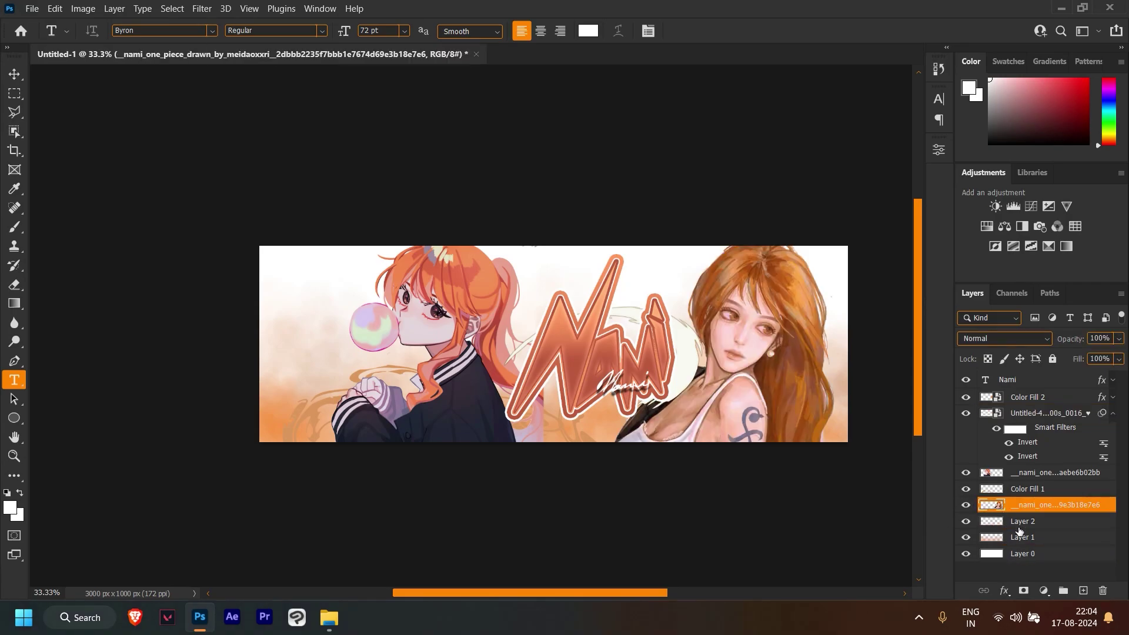
key("ctrl+j")
left_click(976, 512)
key("ctrl+t")
left_click_drag(759, 412, 864, 410)
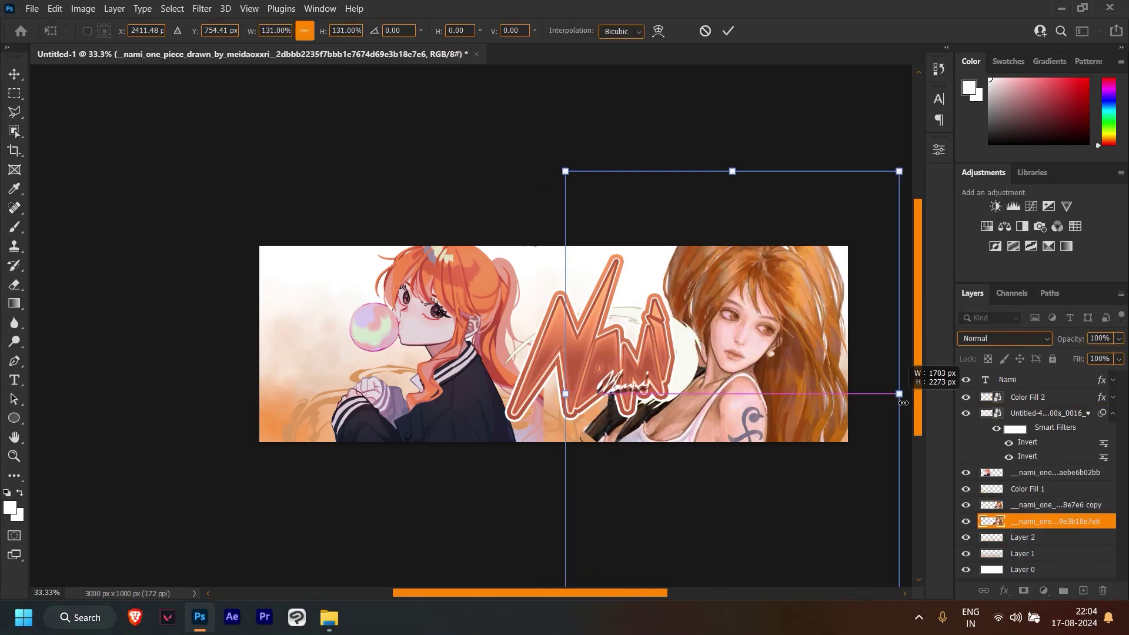
key("t")
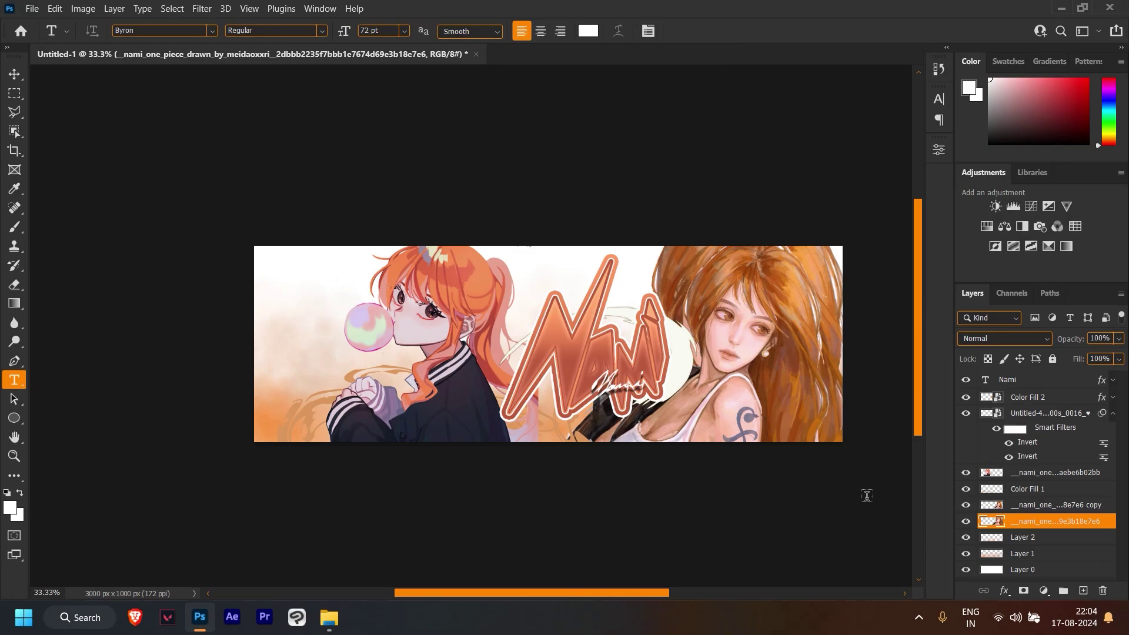
Step: Apply the Pixelate > Color Halftone filter to the enlarged illustration layer
left_click(207, 9)
mouse_move(218, 266)
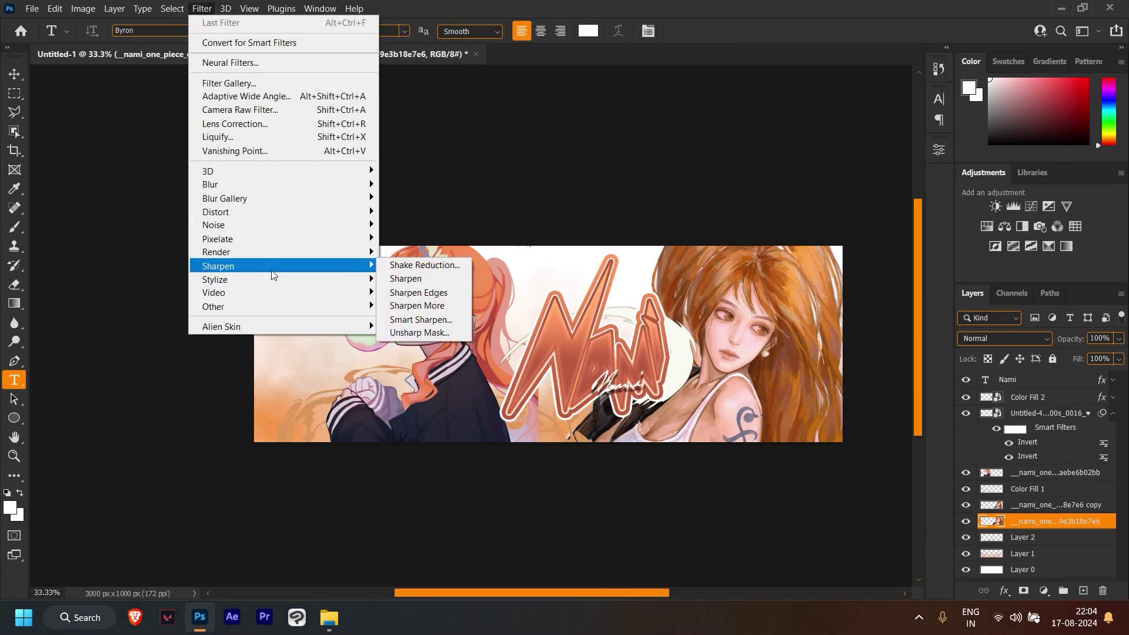
mouse_move(218, 238)
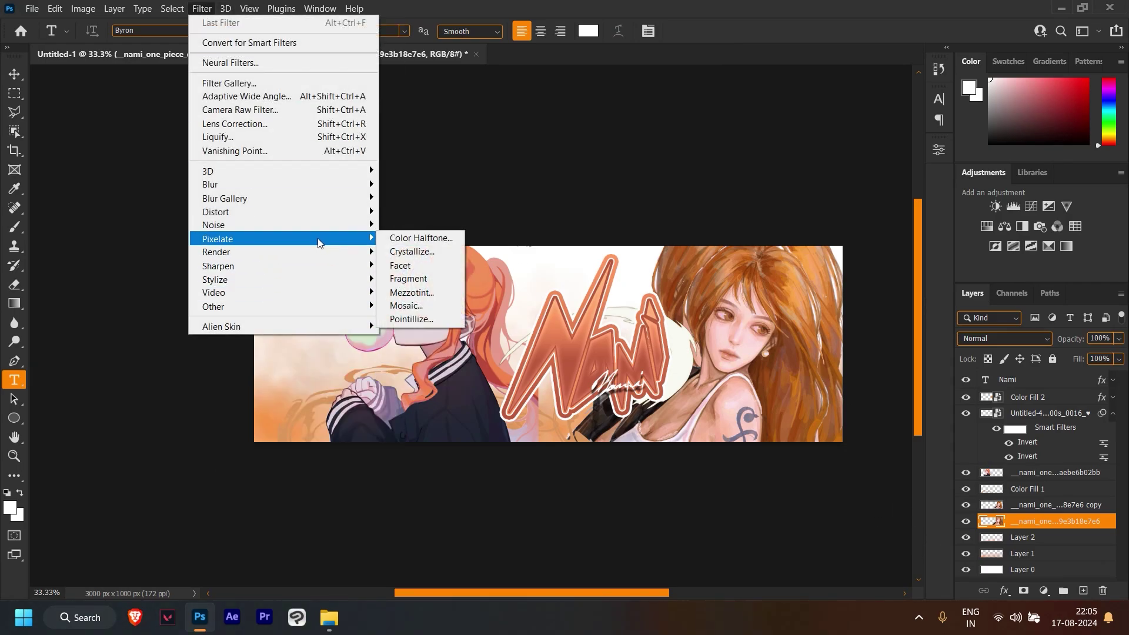
left_click(421, 238)
left_click(647, 179)
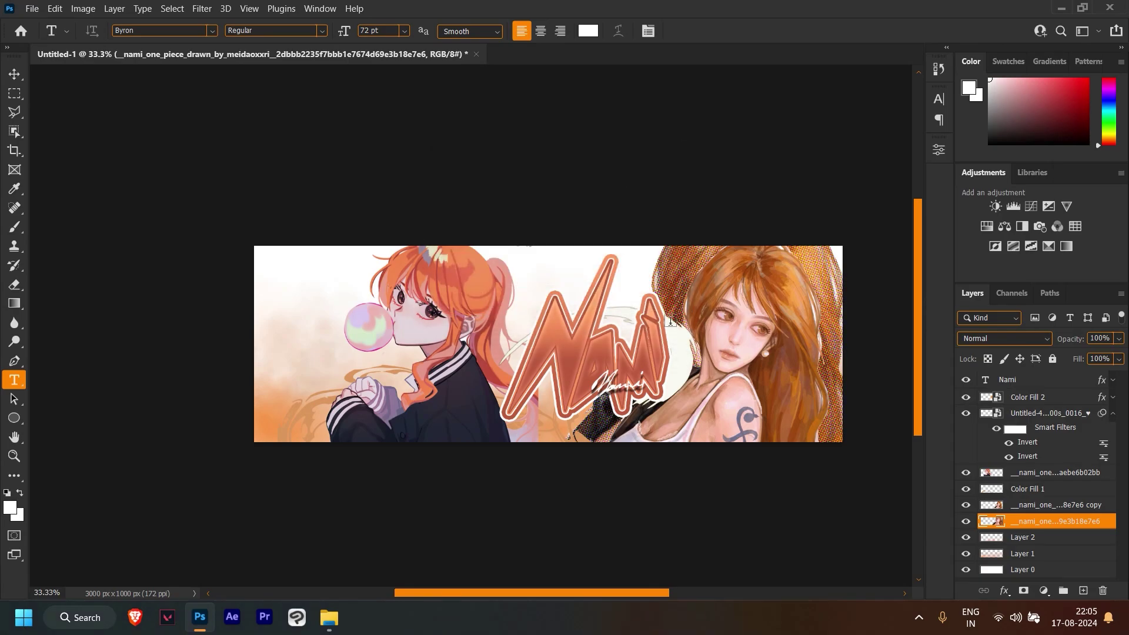
left_click(229, 8)
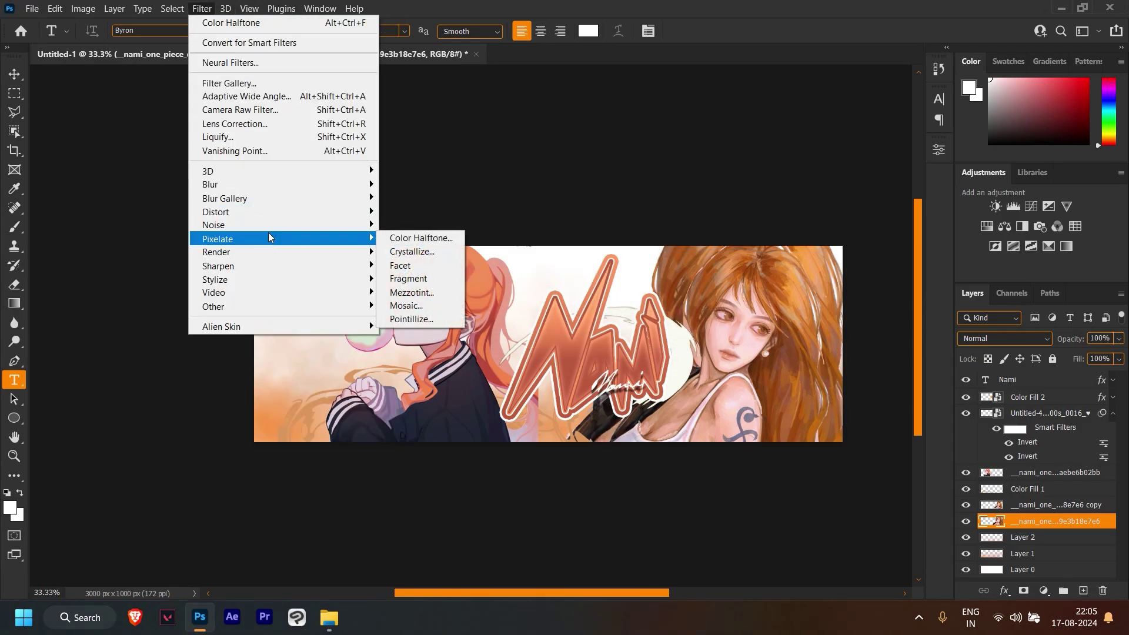
left_click(419, 238)
left_click(619, 182)
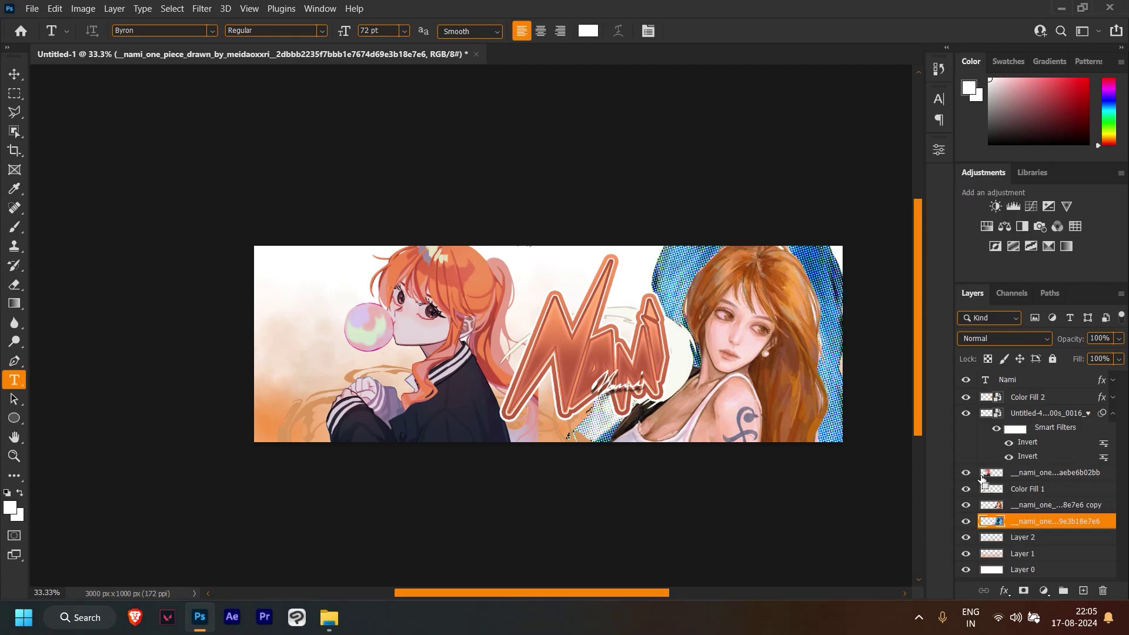
Step: Add a Gradient Map adjustment using a black-to-white Neutrals preset
left_click(1044, 591)
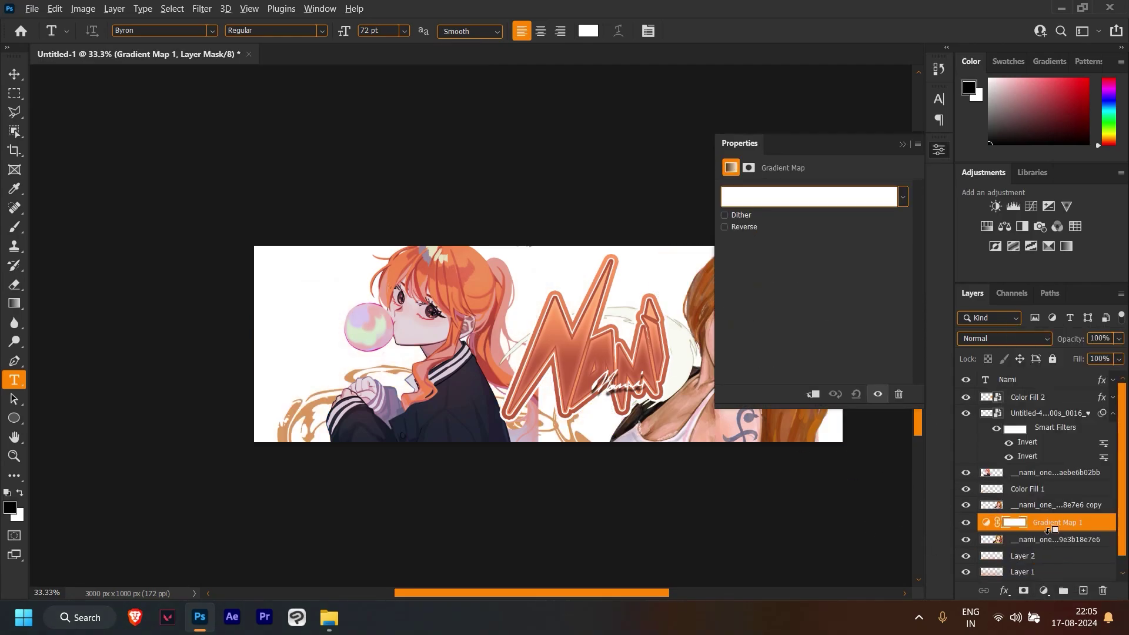
left_click(823, 197)
left_click_drag(1027, 162, 1026, 215)
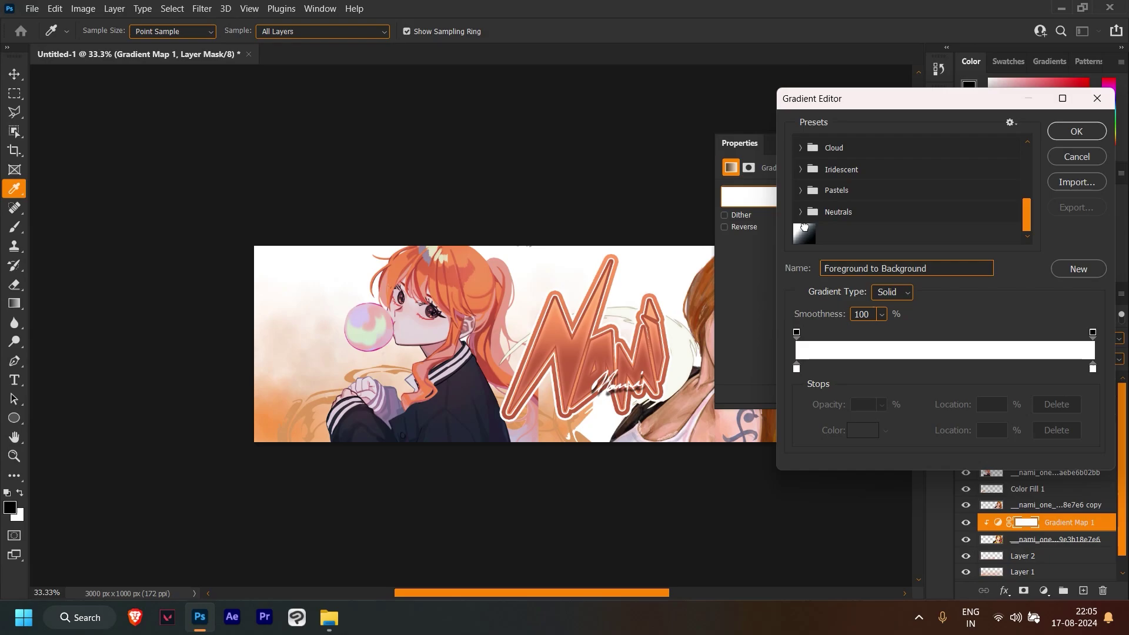
left_click(805, 234)
left_click(926, 368)
Step: Set one gradient stop's colour to orange ff7800
left_click(863, 429)
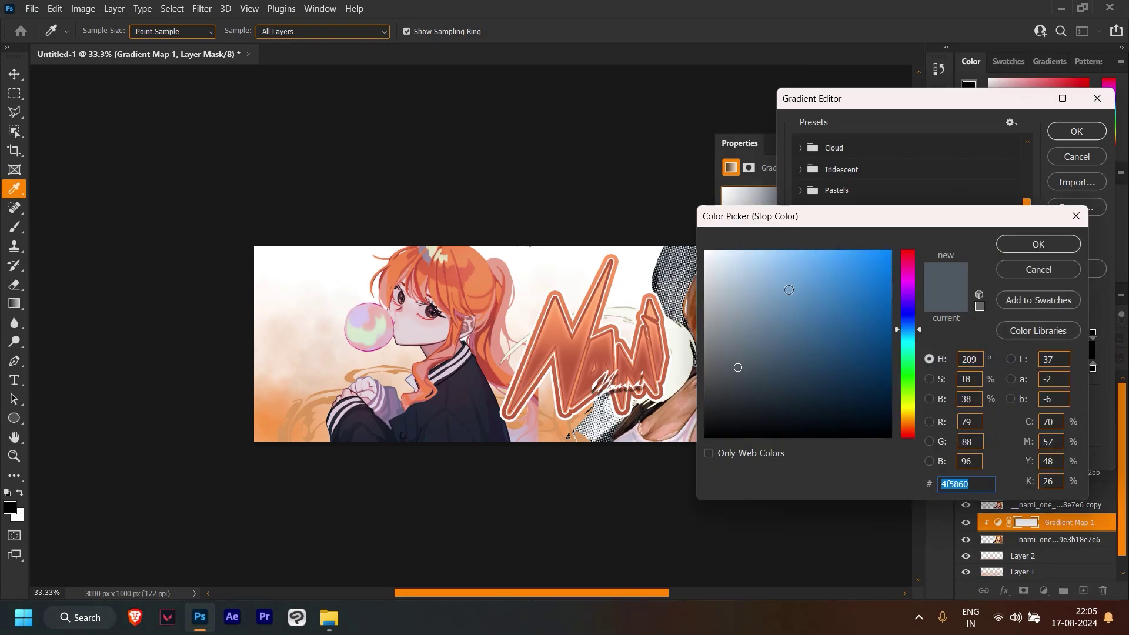
left_click_drag(764, 216, 863, 210)
left_click(645, 337)
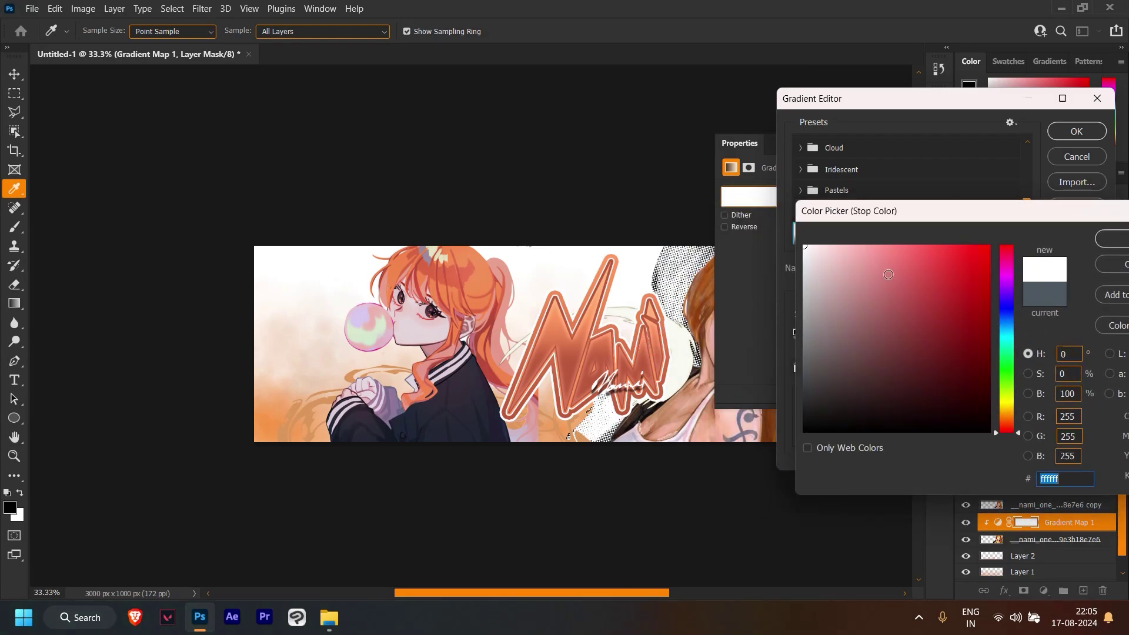
type("ff7800")
left_click(1118, 238)
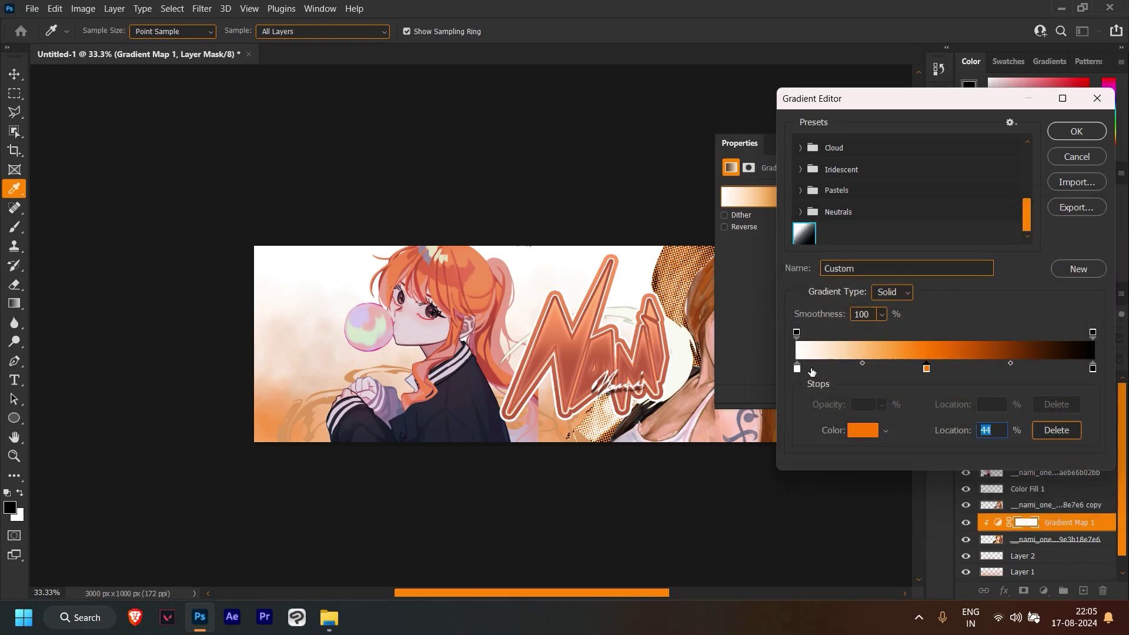
Step: Set the other gradient stop to a paler orange and apply the gradient map
left_click(862, 429)
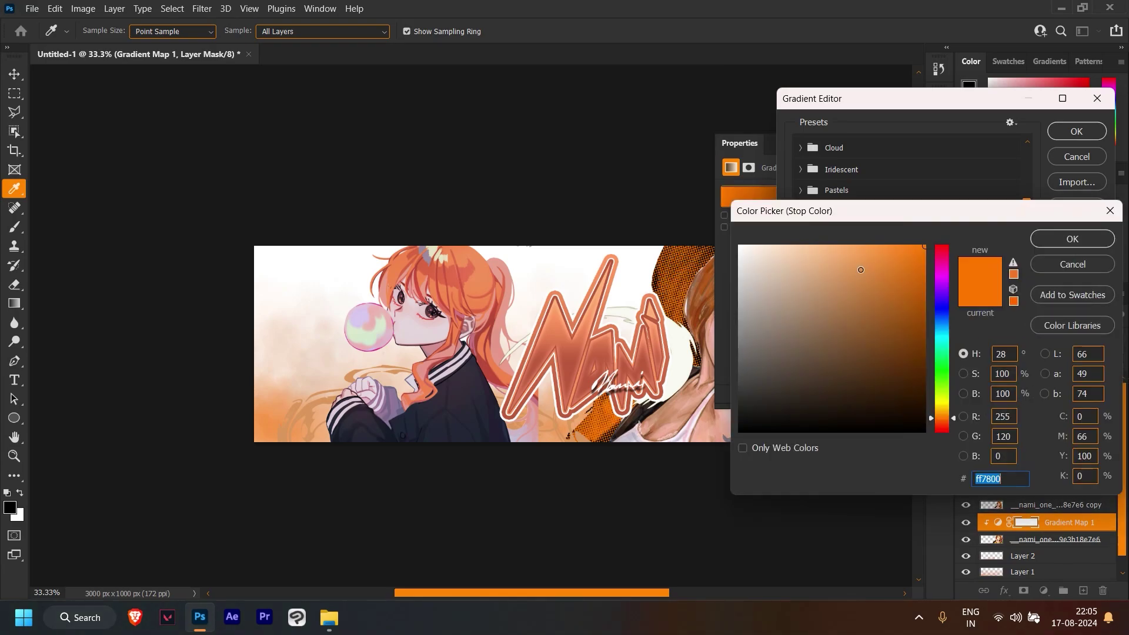
left_click(874, 277)
left_click_drag(927, 238, 884, 235)
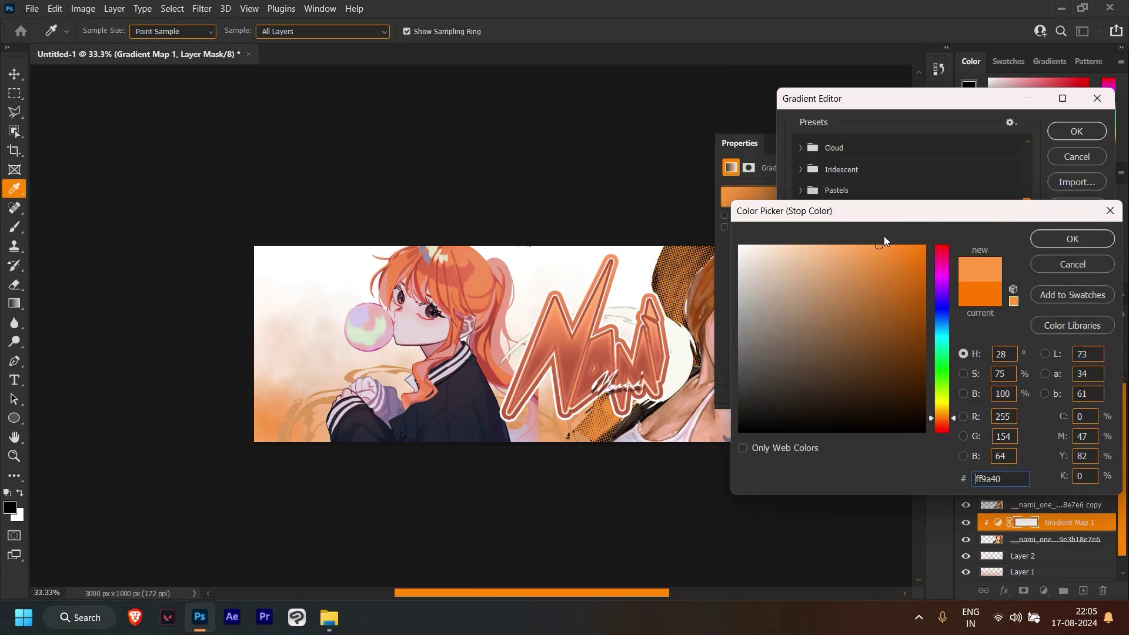
left_click(943, 416)
key("Return")
key("Return")
key("t")
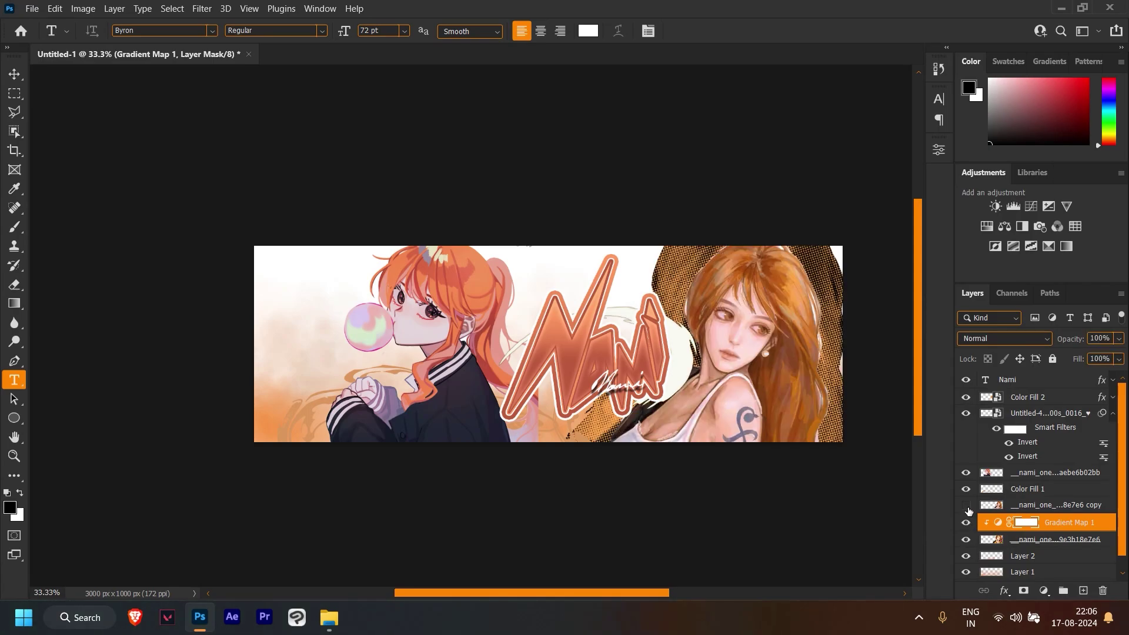
Step: Select the right illustration's copy layer, switch to the Magic Eraser and zoom in
left_click(1019, 506)
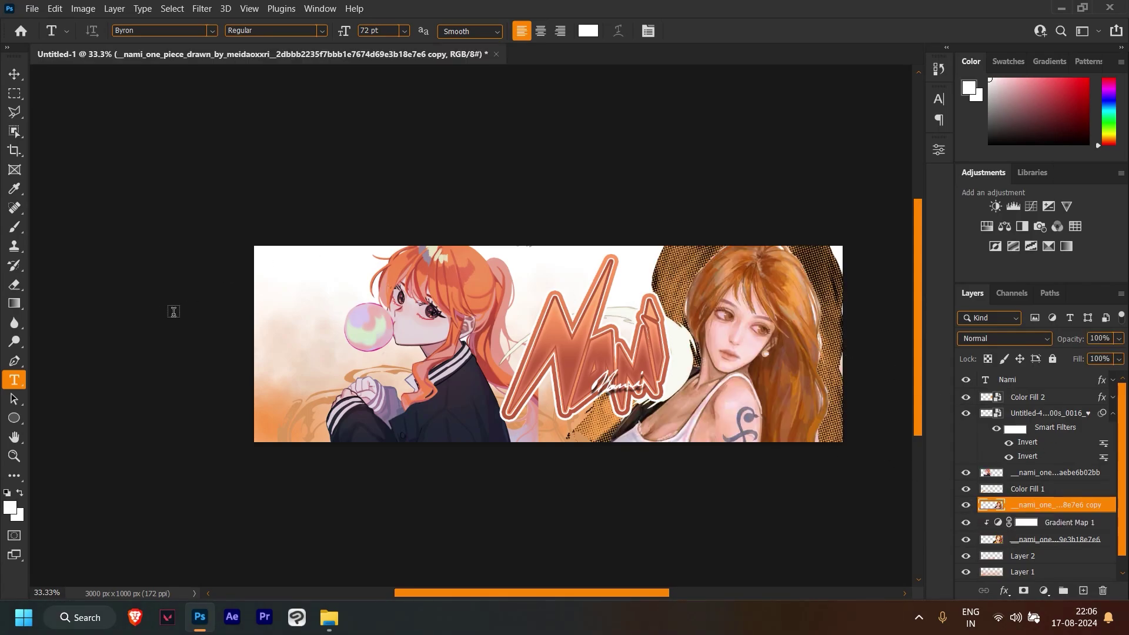
right_click(15, 285)
left_click(82, 309)
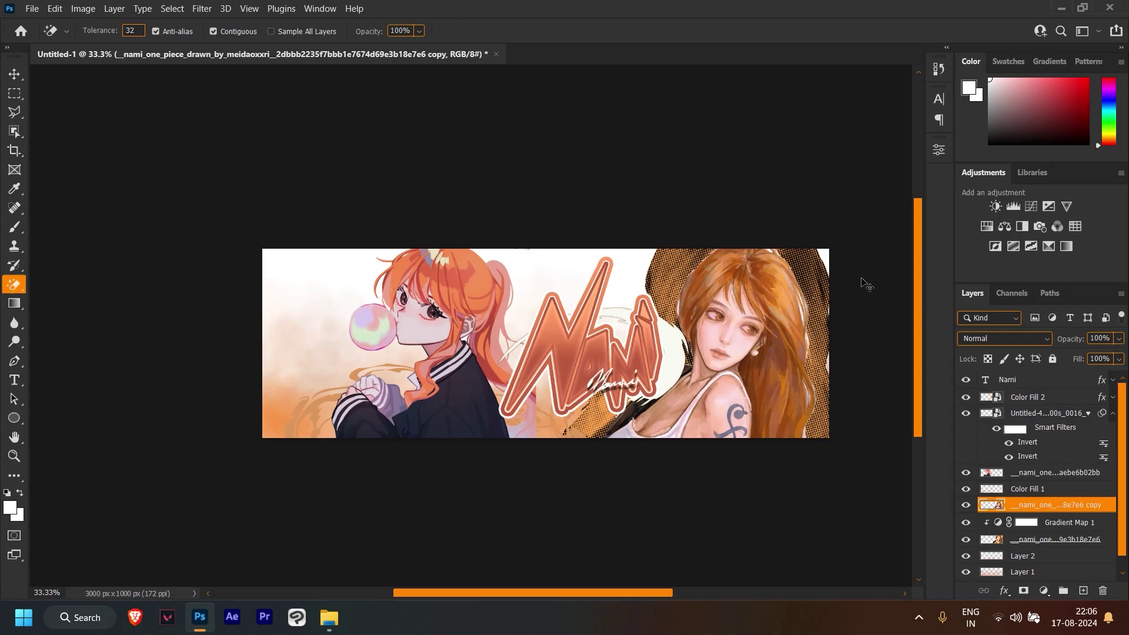
key("ctrl+1")
scroll(835, 284, "down", 5)
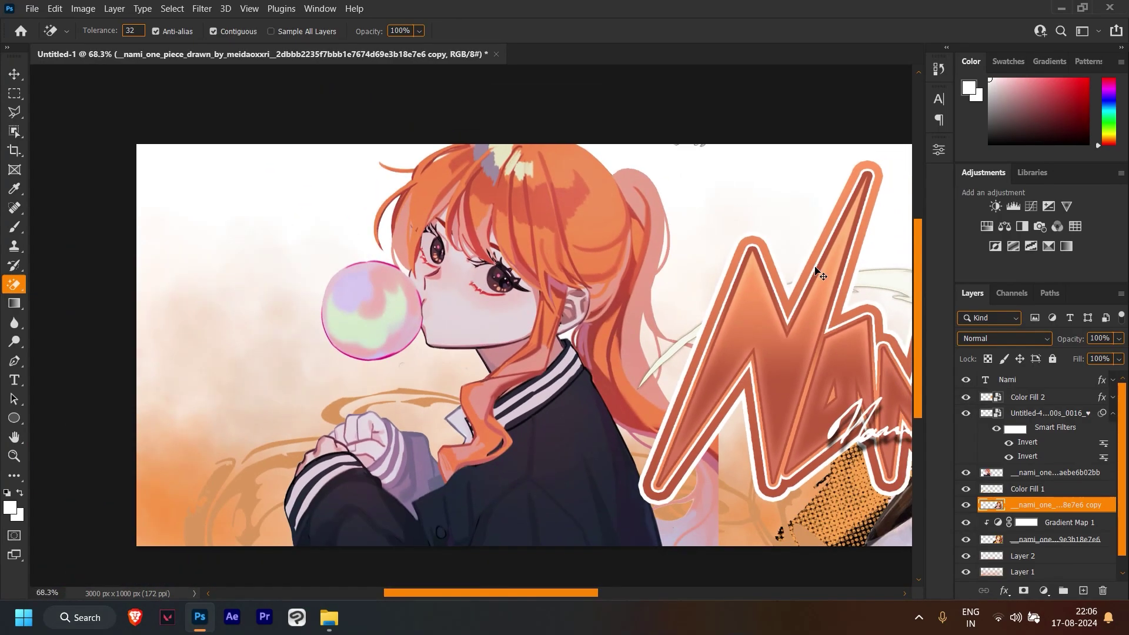
scroll(819, 261, "up", 6)
left_click_drag(592, 595, 726, 595)
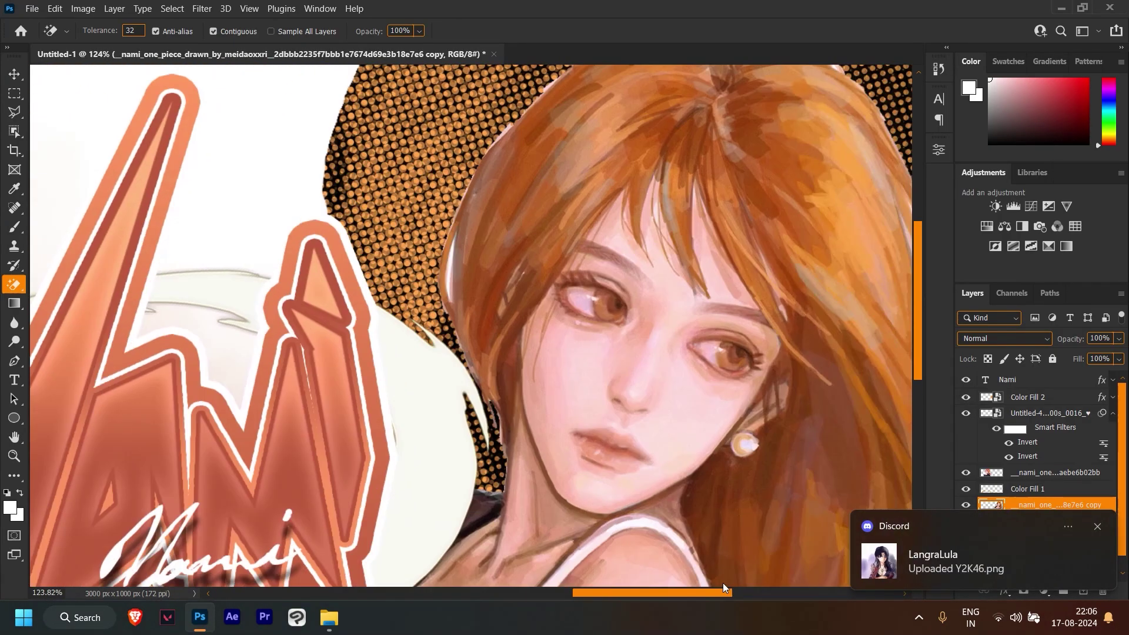
scroll(888, 245, "up", 3)
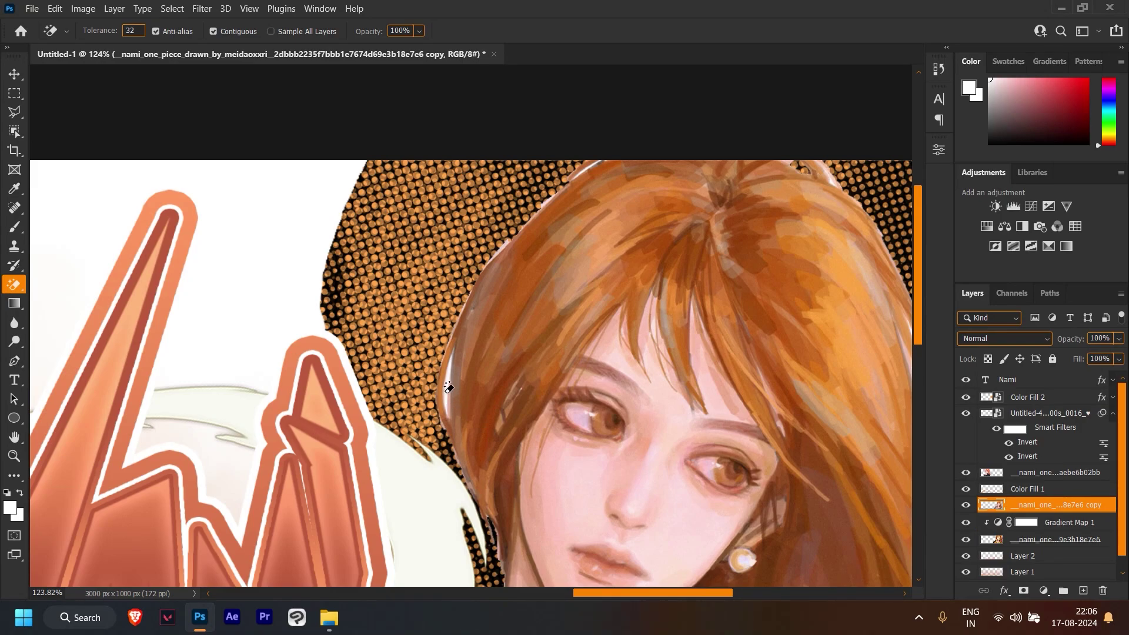
Step: Test-erase several patches of the right illustration's hair, undoing each attempt
left_click(586, 169)
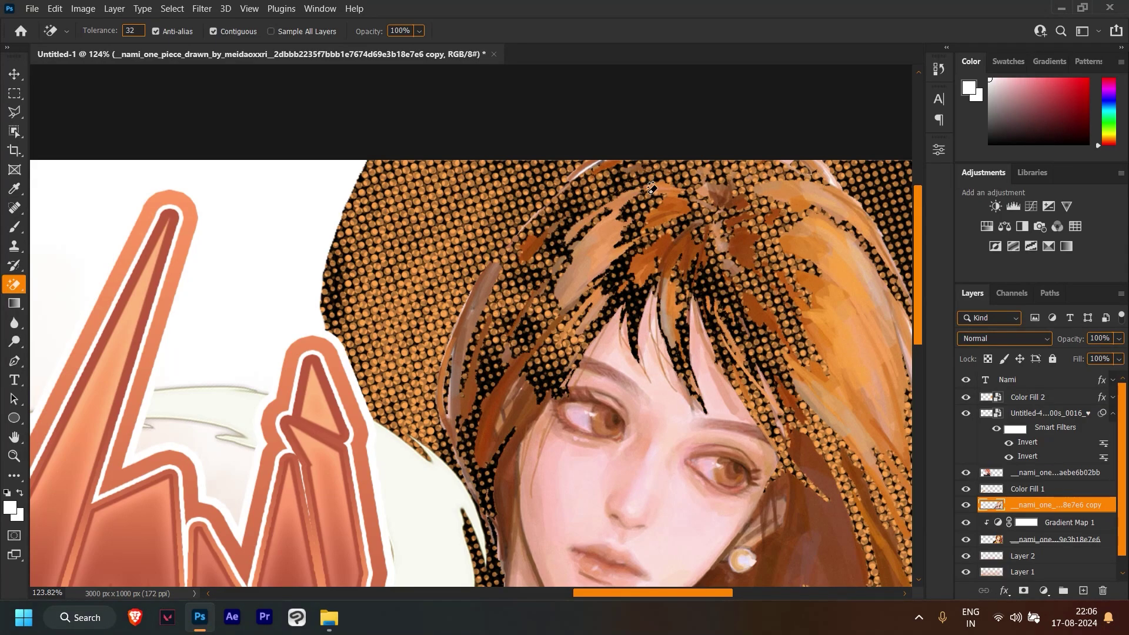
key("ctrl+z")
left_click_drag(722, 599, 749, 598)
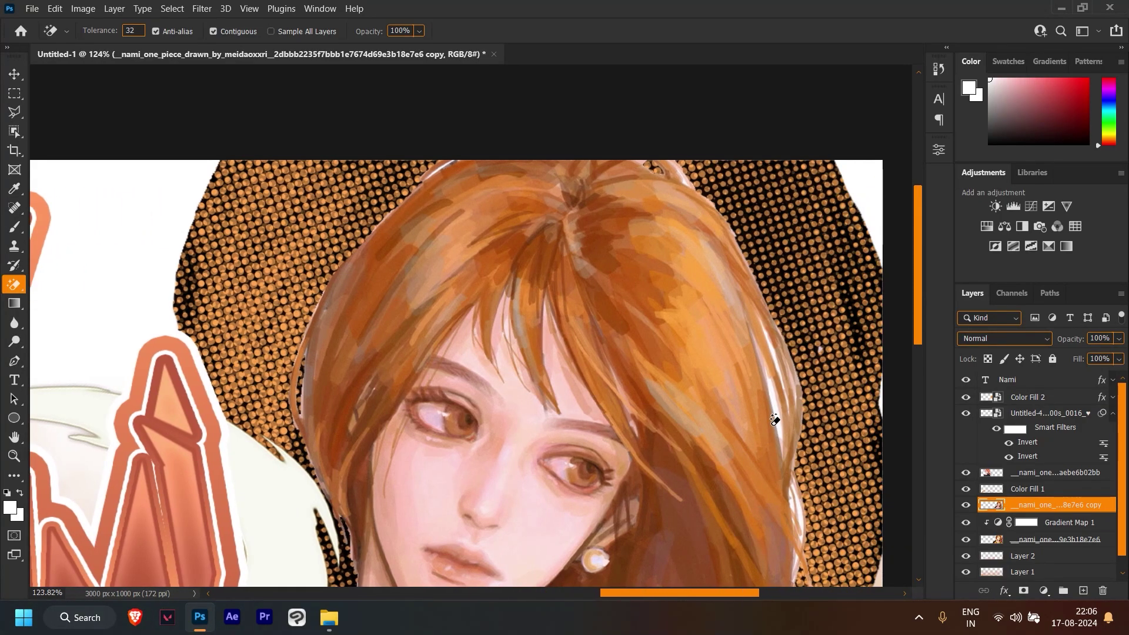
left_click(772, 367)
key("ctrl+z")
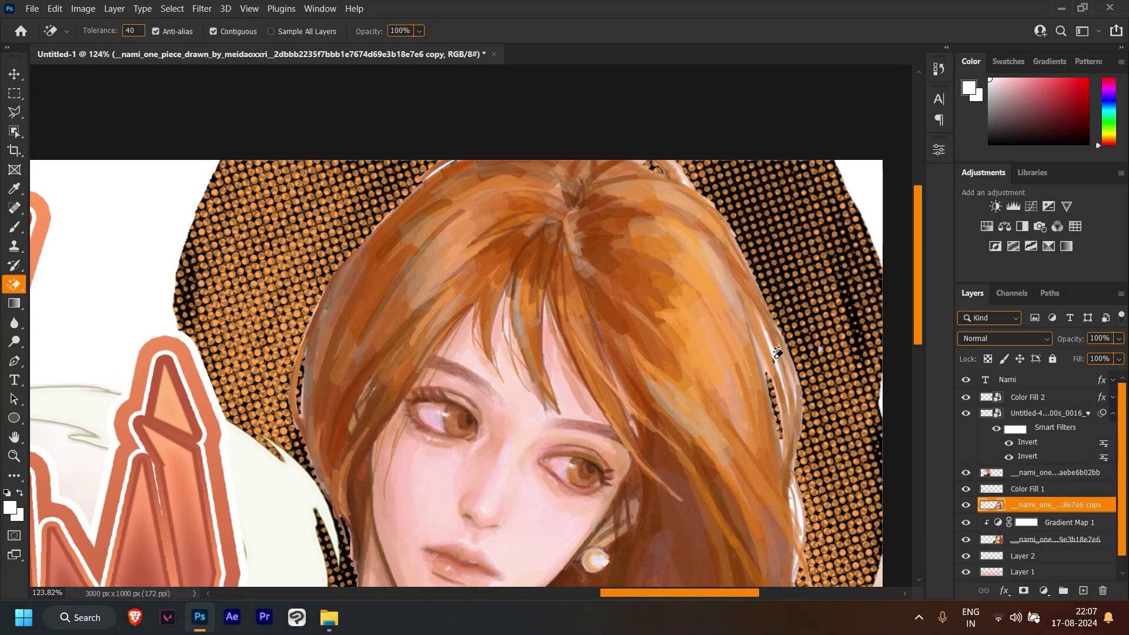
left_click(777, 355)
key("ctrl+z")
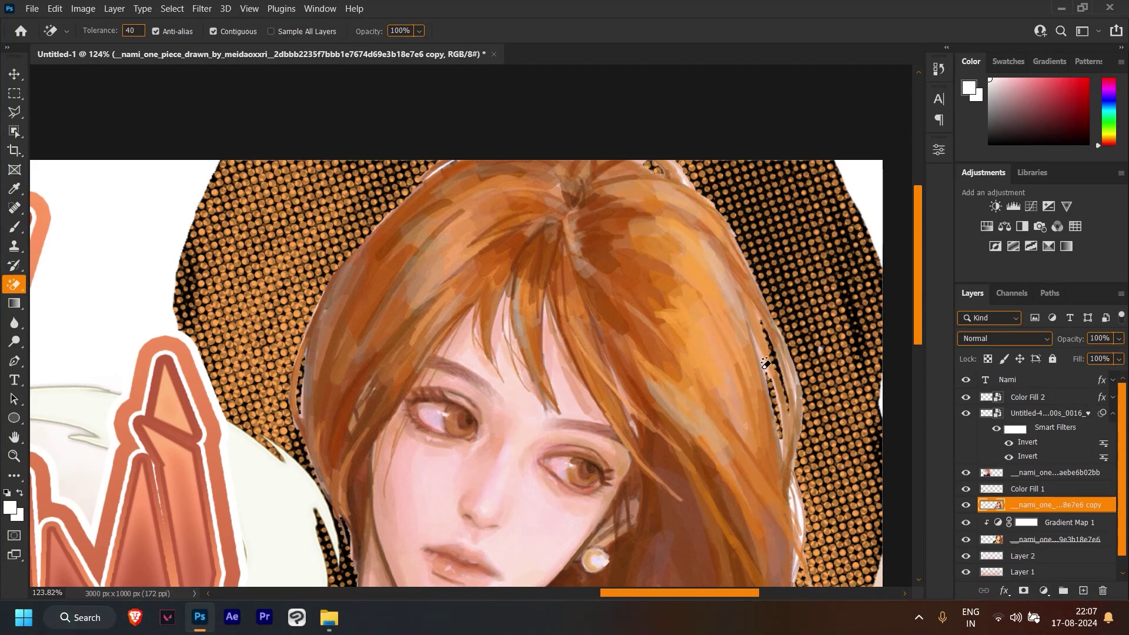
left_click(767, 363)
key("ctrl+z")
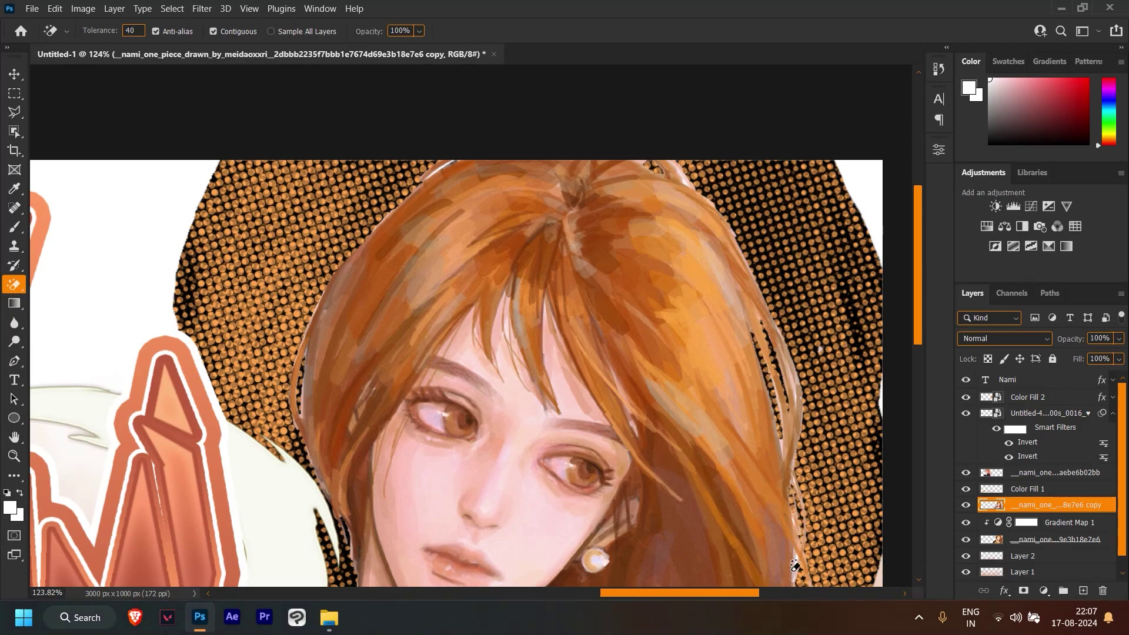
Step: Try erasing a pale hair gap at actual size, undo it, and zoom out to the whole banner
key("ctrl+minus")
key("ctrl+minus")
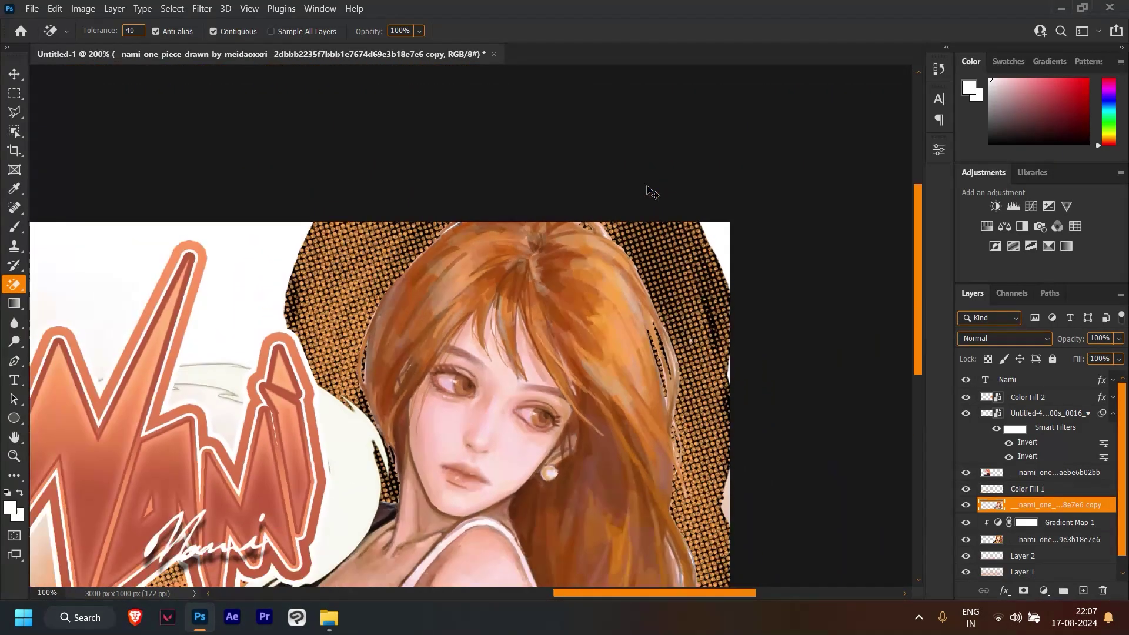
key("ctrl+minus")
key("ctrl+plus")
key("ctrl+plus")
key("ctrl+plus")
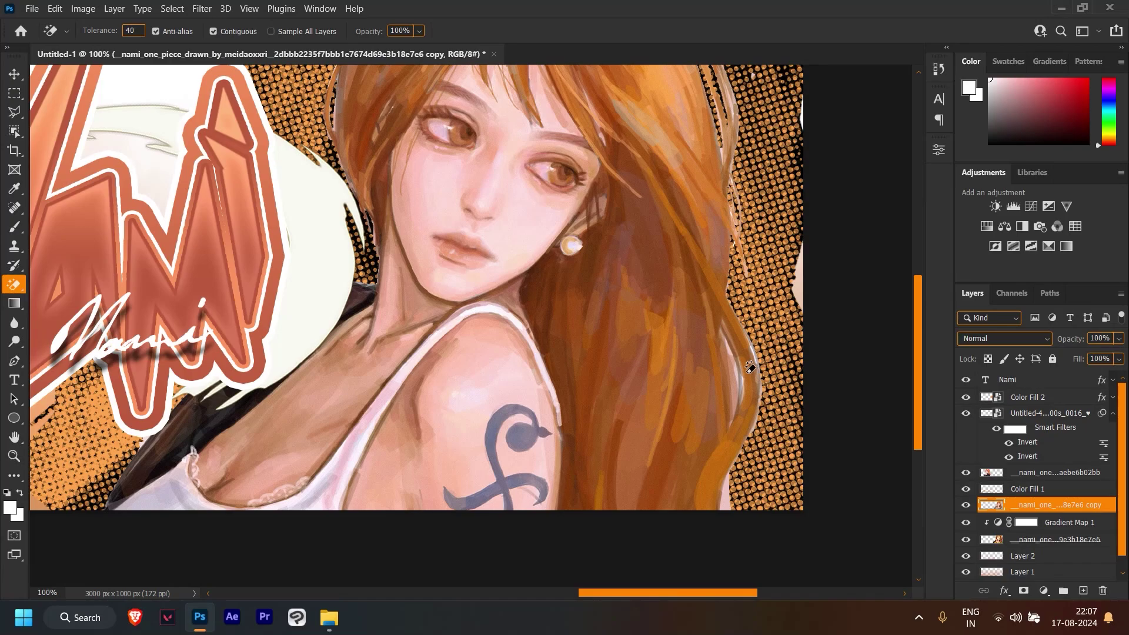
scroll(698, 532, "down", 3)
scroll(761, 594, "right", 5)
left_click(618, 375)
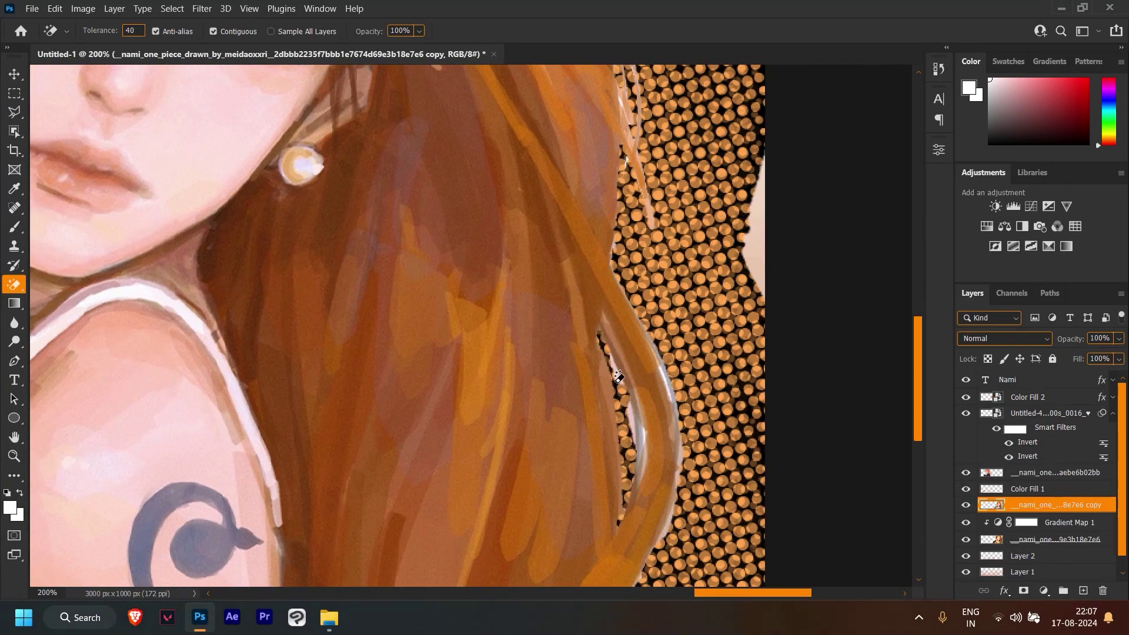
key("ctrl+z")
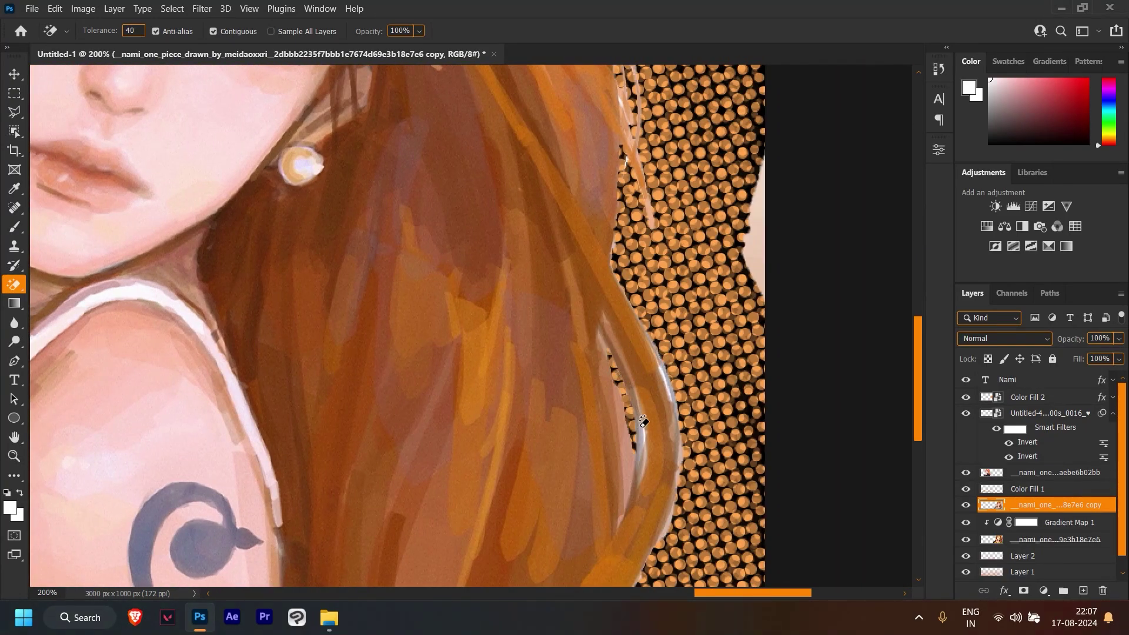
scroll(908, 406, "down", 3)
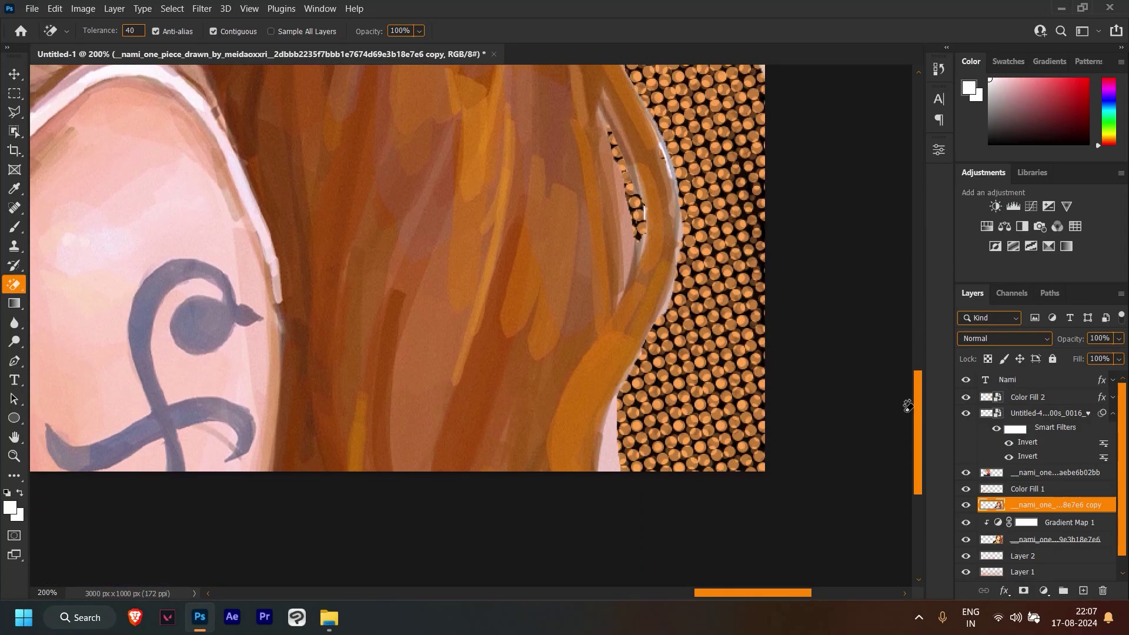
scroll(672, 402, "up", 8)
scroll(431, 112, "up", 3)
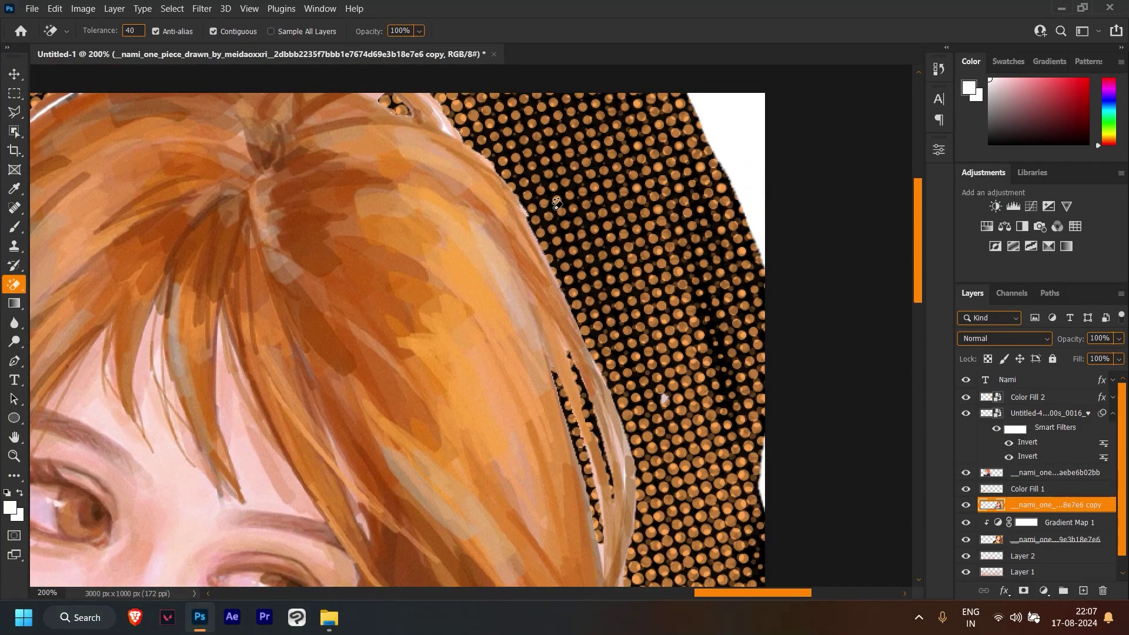
key("ctrl+minus")
key("ctrl+minus")
key("ctrl+minus")
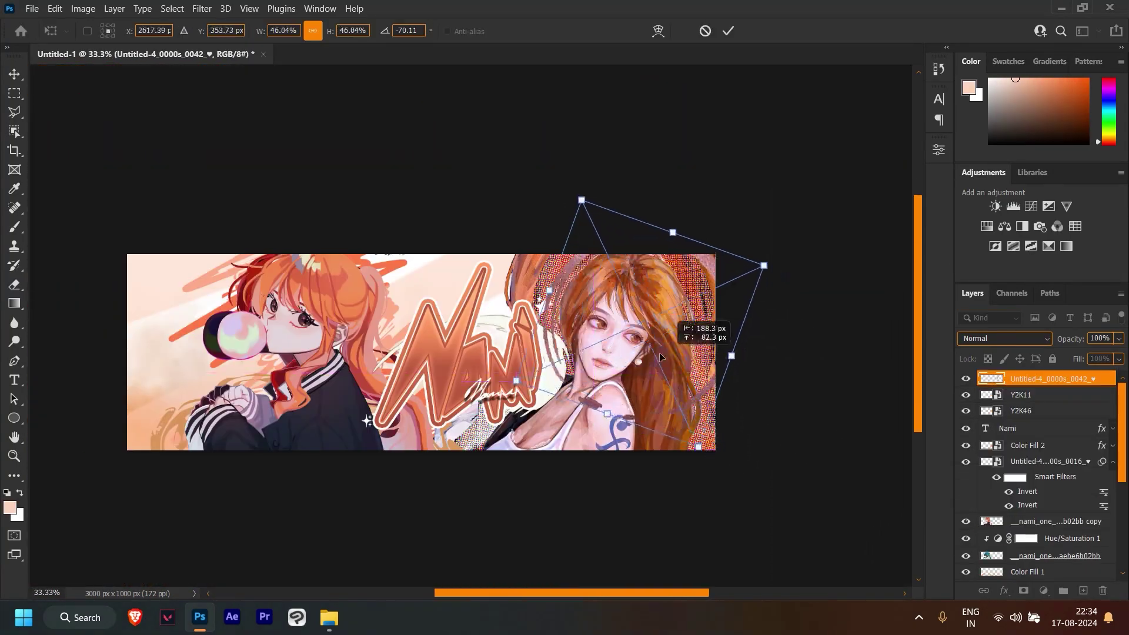
Step: Position the brush shape over the right character and move its layer below the illustration
left_click_drag(339, 338, 651, 369)
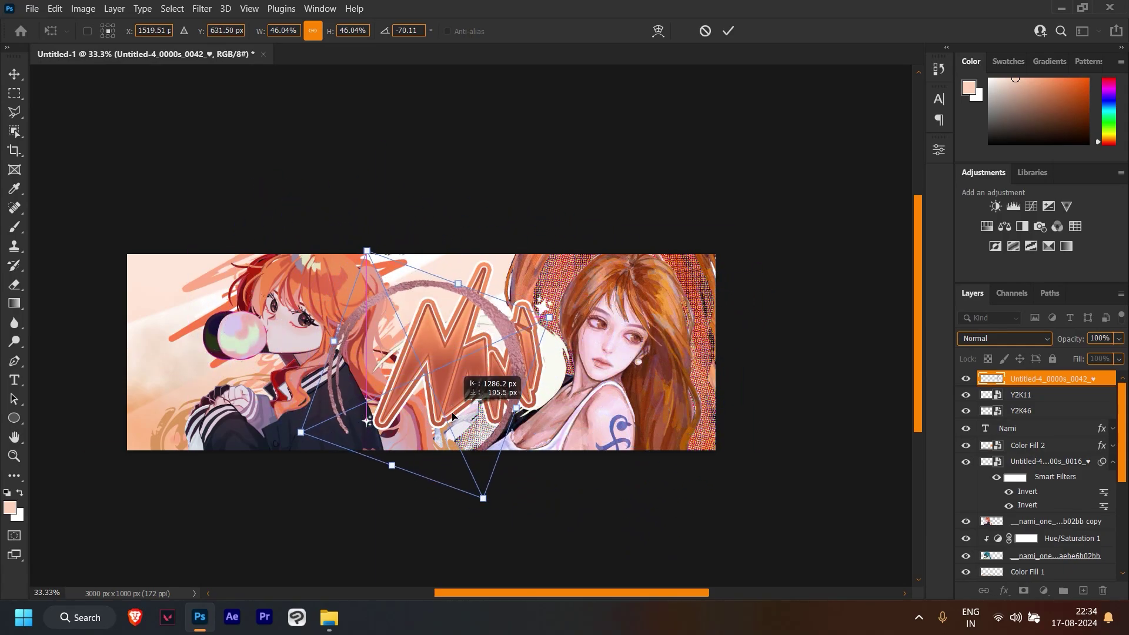
left_click(728, 30)
left_click_drag(1009, 395, 1004, 512)
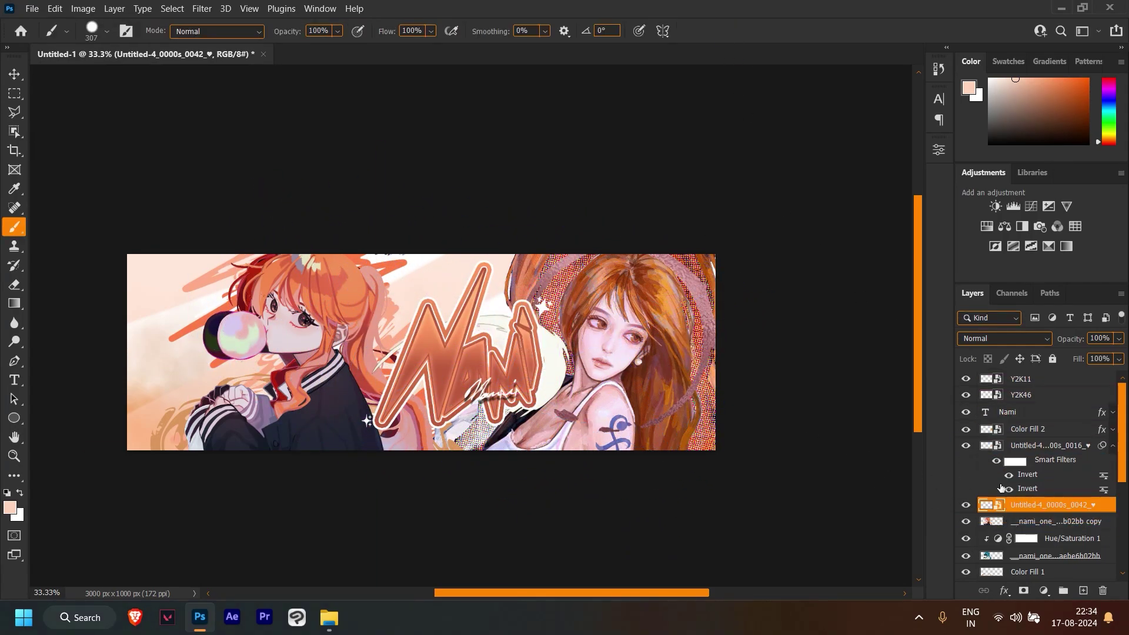
scroll(1002, 488, "down", 2)
left_click_drag(1035, 460, 972, 548)
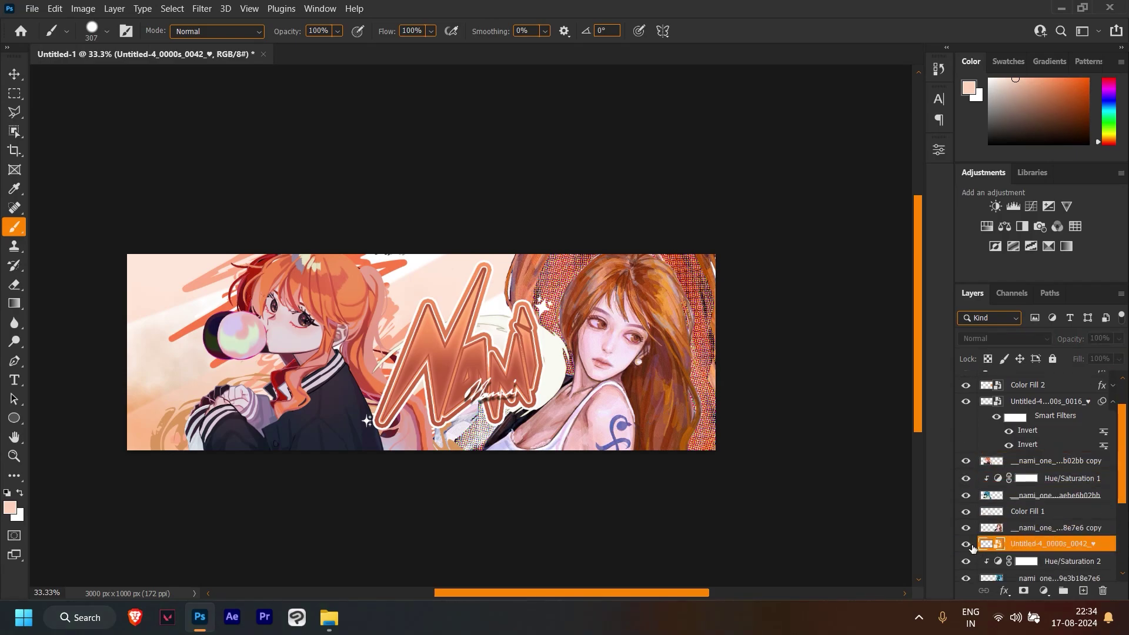
Step: Add a Hue/Saturation adjustment with hue +28 and saturation +97 to tint the shape orange
left_click(1035, 592)
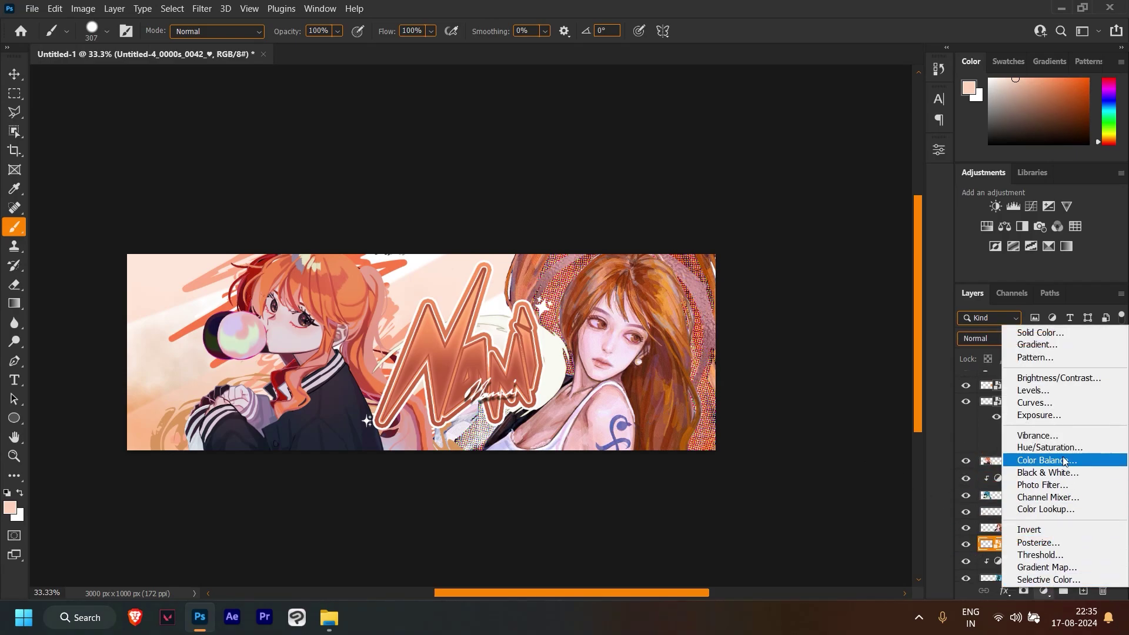
left_click(1035, 459)
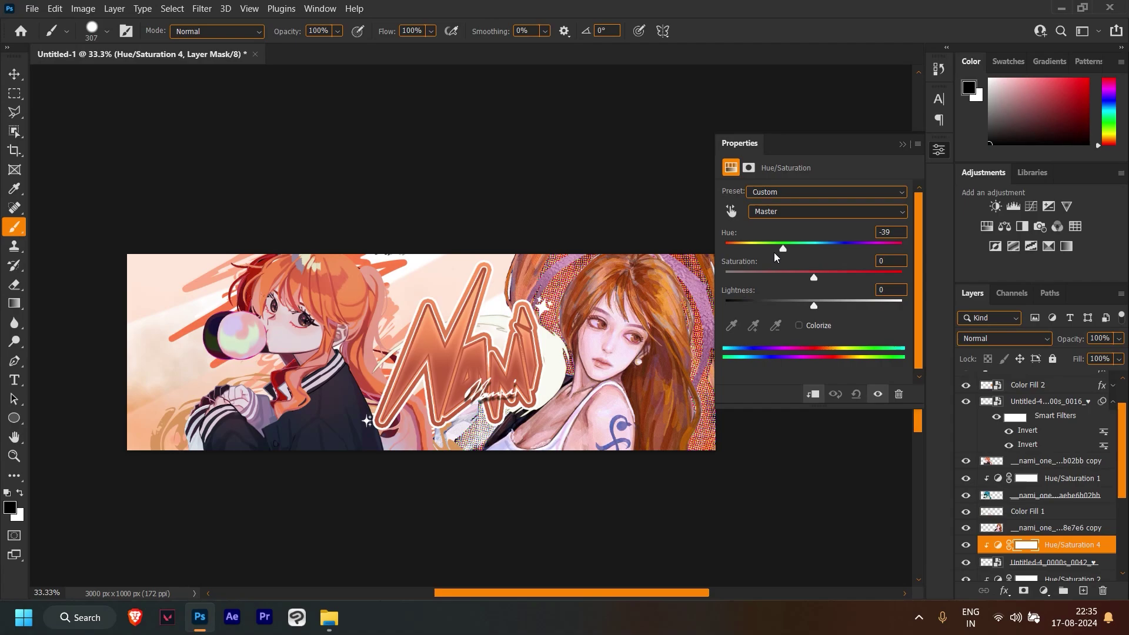
mouse_move(816, 251)
left_mouse_down()
mouse_move(832, 248)
mouse_move(790, 273)
mouse_move(826, 279)
left_mouse_up()
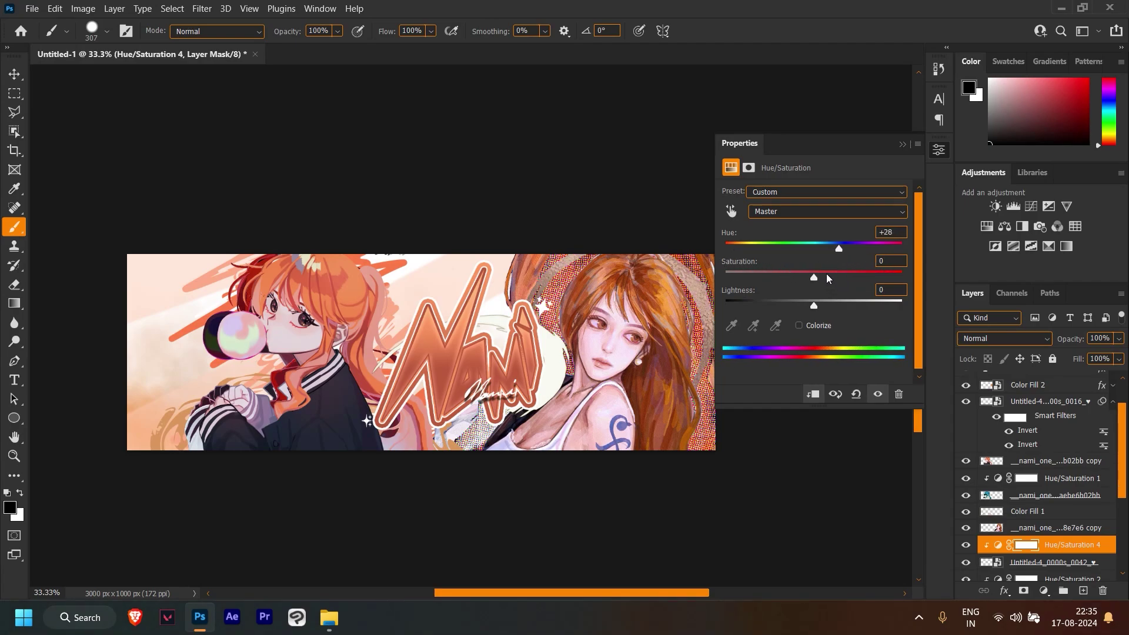
left_click(875, 144)
scroll(1035, 470, "up", 3)
left_click(1034, 379)
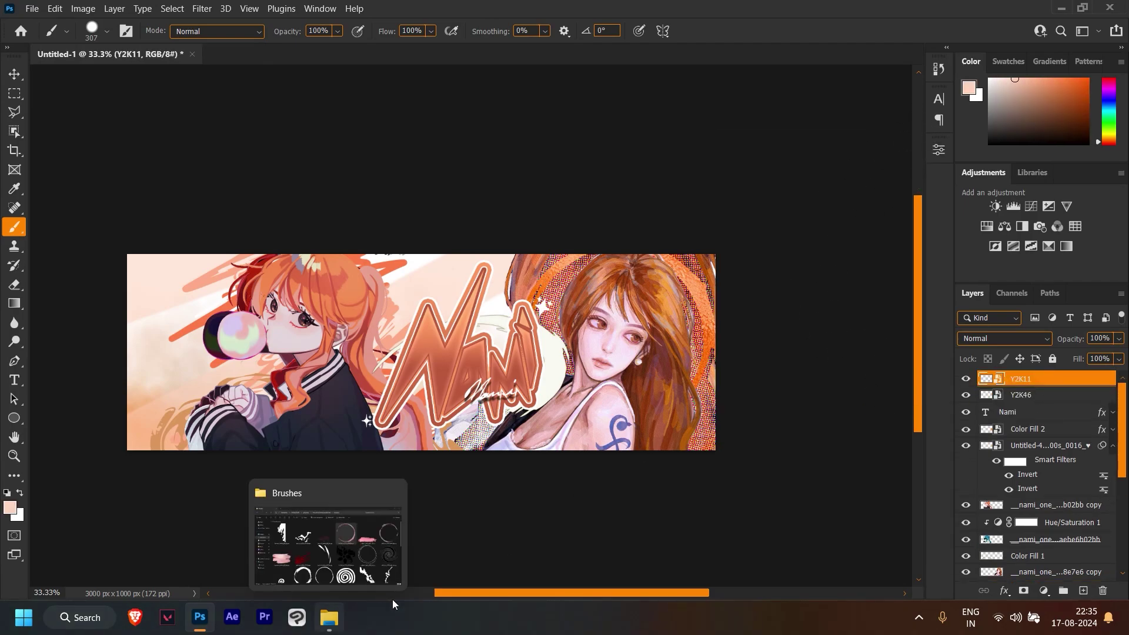
Step: Browse the Brushes folder's PNGs and drag splash image 0005 onto the Photoshop banner
left_click(396, 582)
left_click(481, 266)
scroll(1097, 365, "down", 2)
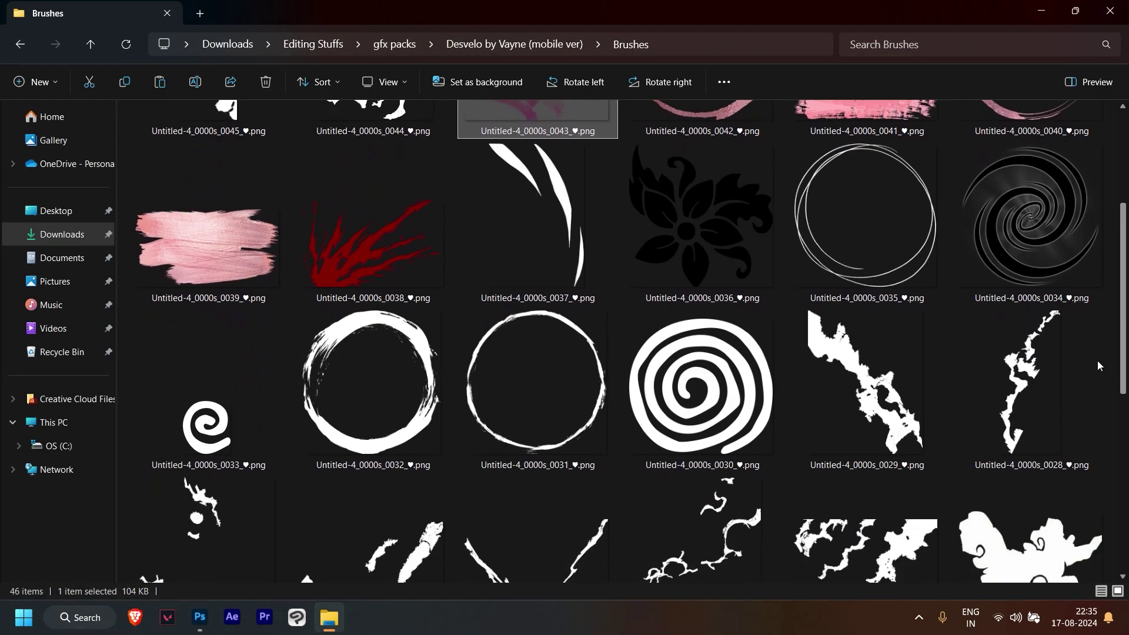
scroll(1097, 365, "down", 2)
left_click(700, 435)
scroll(1117, 371, "down", 1)
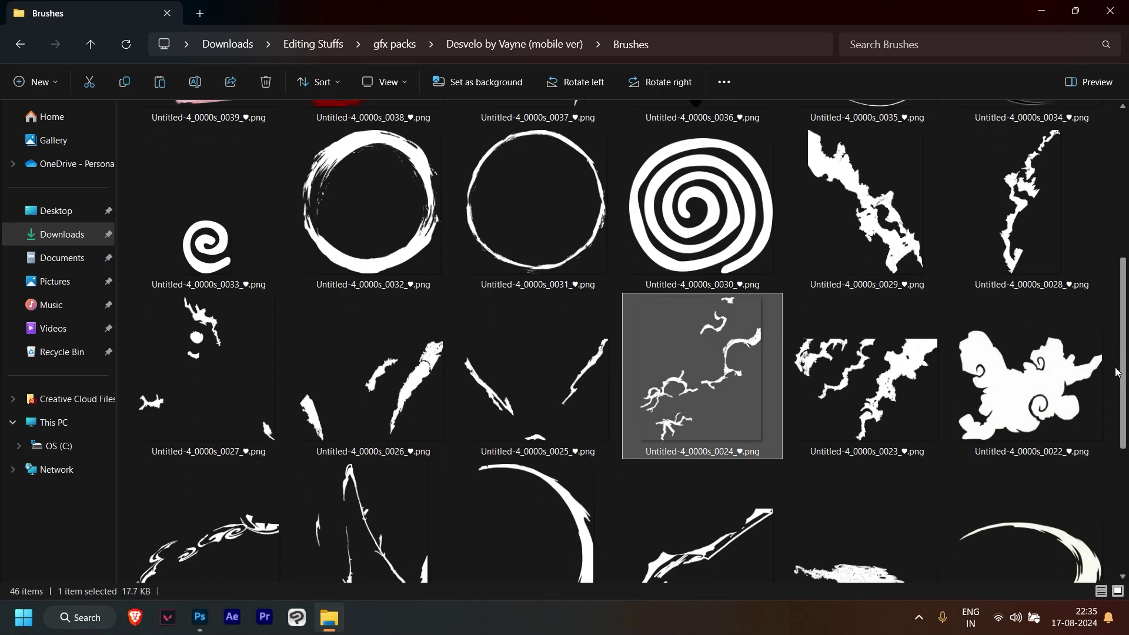
scroll(1117, 371, "down", 3)
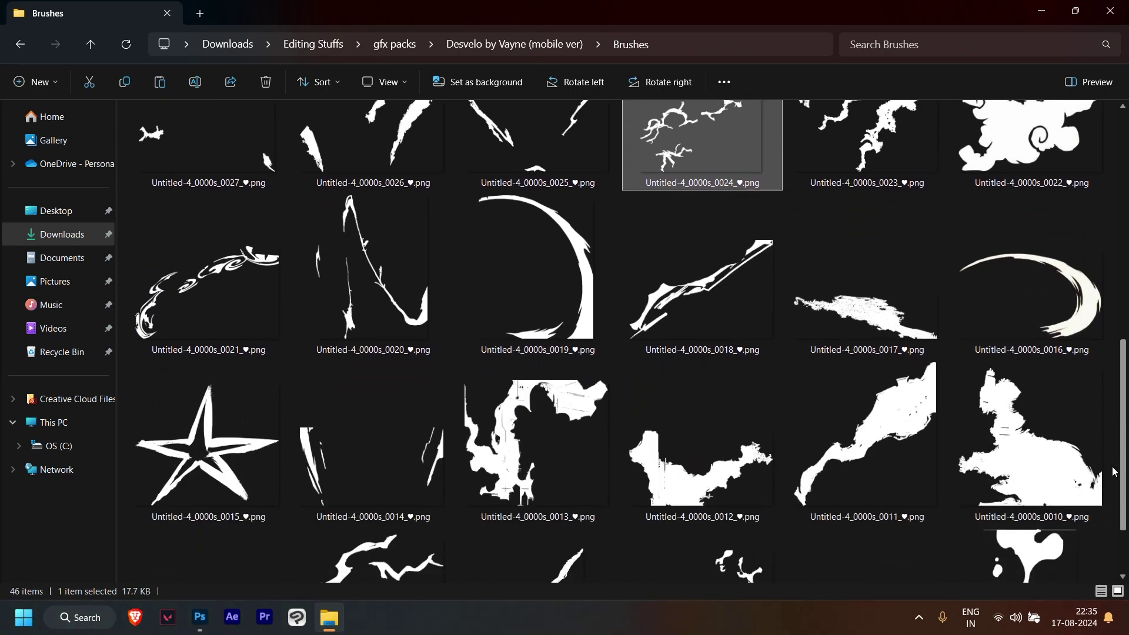
scroll(1029, 412, "down", 2)
scroll(940, 382, "down", 2)
left_click(841, 368)
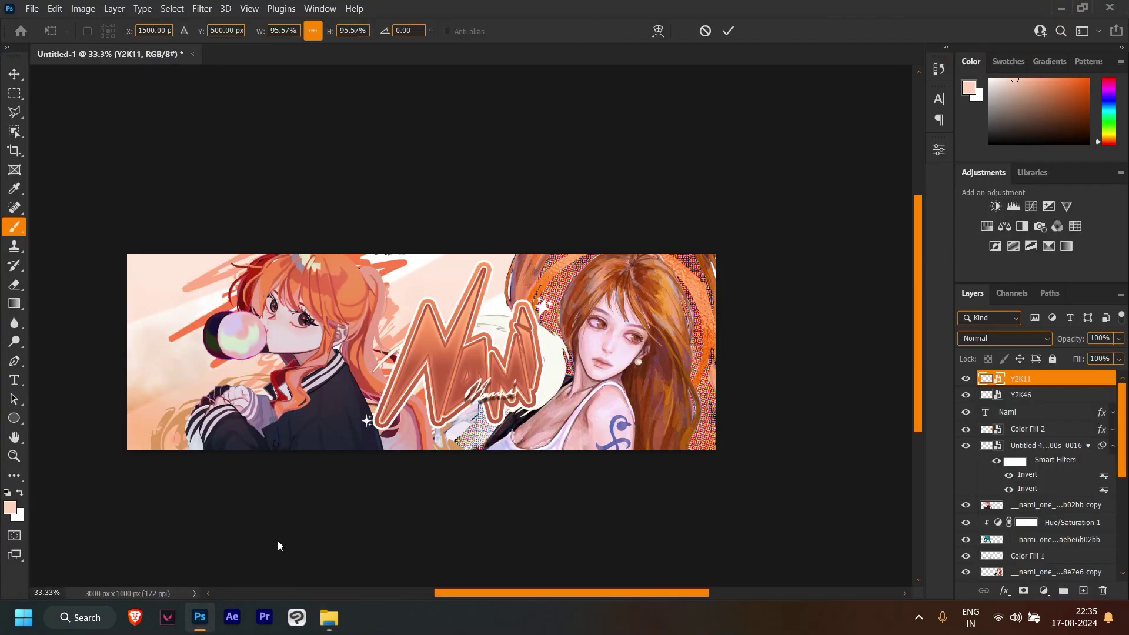
left_click_drag(841, 367, 317, 505)
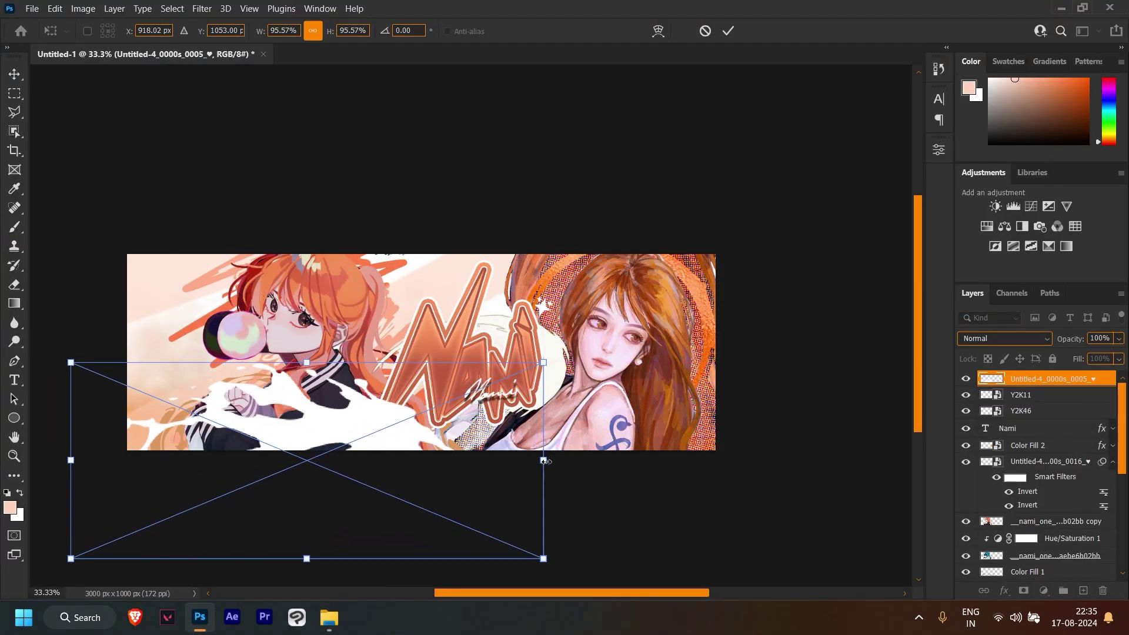
Step: Shrink and tilt the white splash, commit it, and move its layer below the left illustration
left_click_drag(544, 461, 407, 502)
mouse_move(246, 460)
left_mouse_down()
mouse_move(261, 421)
mouse_move(394, 321)
mouse_move(341, 398)
left_mouse_up()
mouse_move(309, 533)
left_mouse_down()
mouse_move(530, 327)
mouse_move(452, 422)
mouse_move(404, 425)
left_mouse_up()
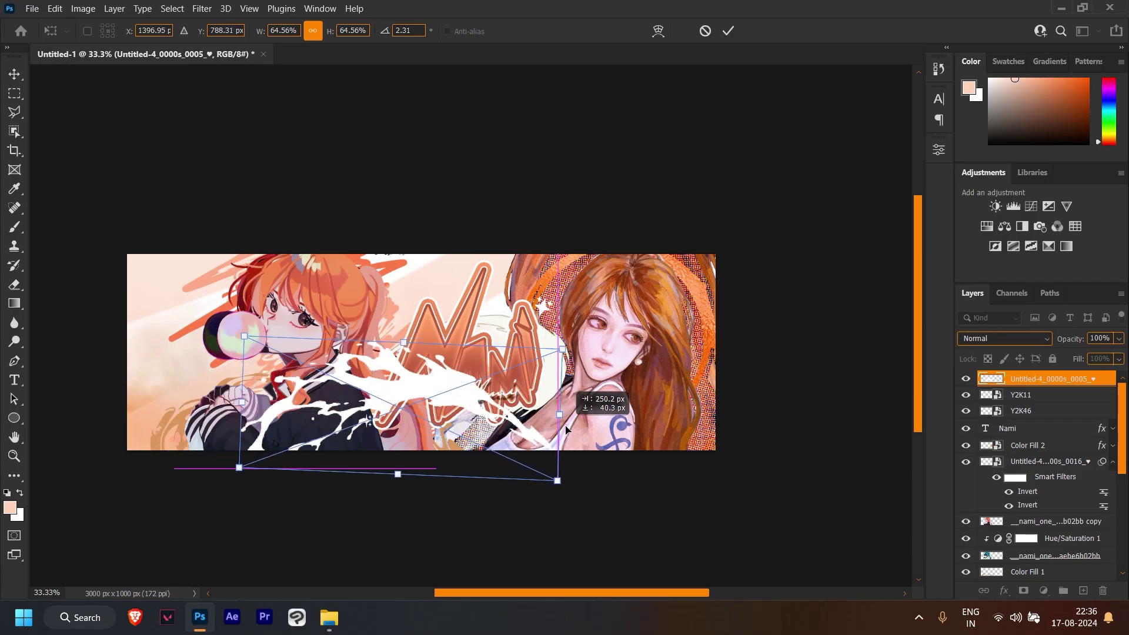
left_click(729, 31)
left_click_drag(1044, 379, 1065, 539)
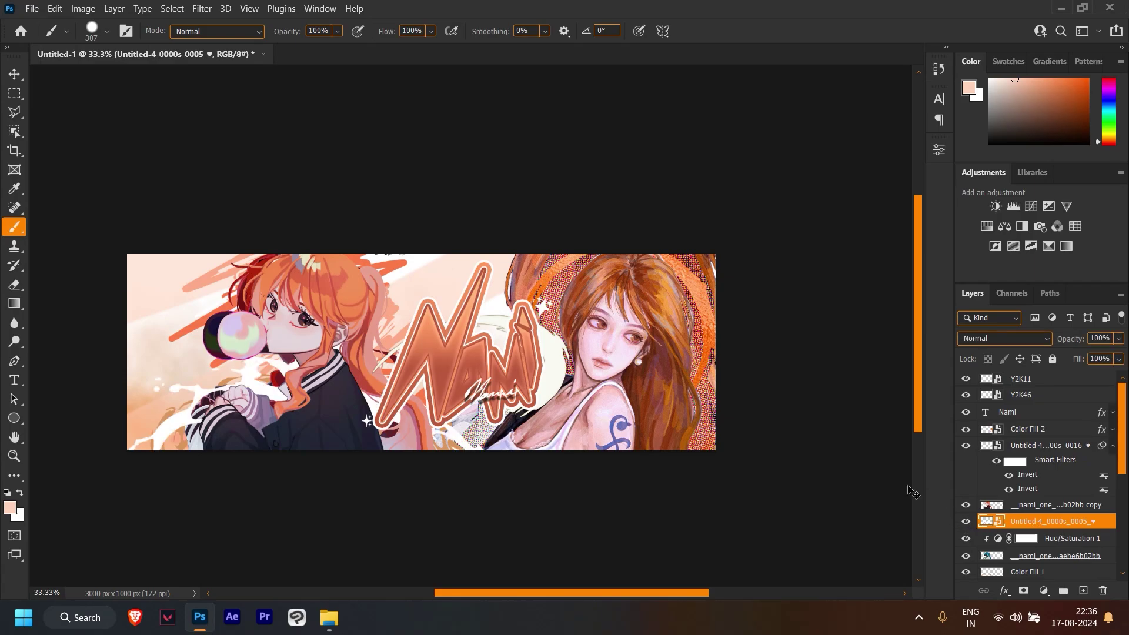
Step: Add a Colorize Hue/Saturation adjustment tinting the left splash strong orange, then select both layers
left_click(1044, 591)
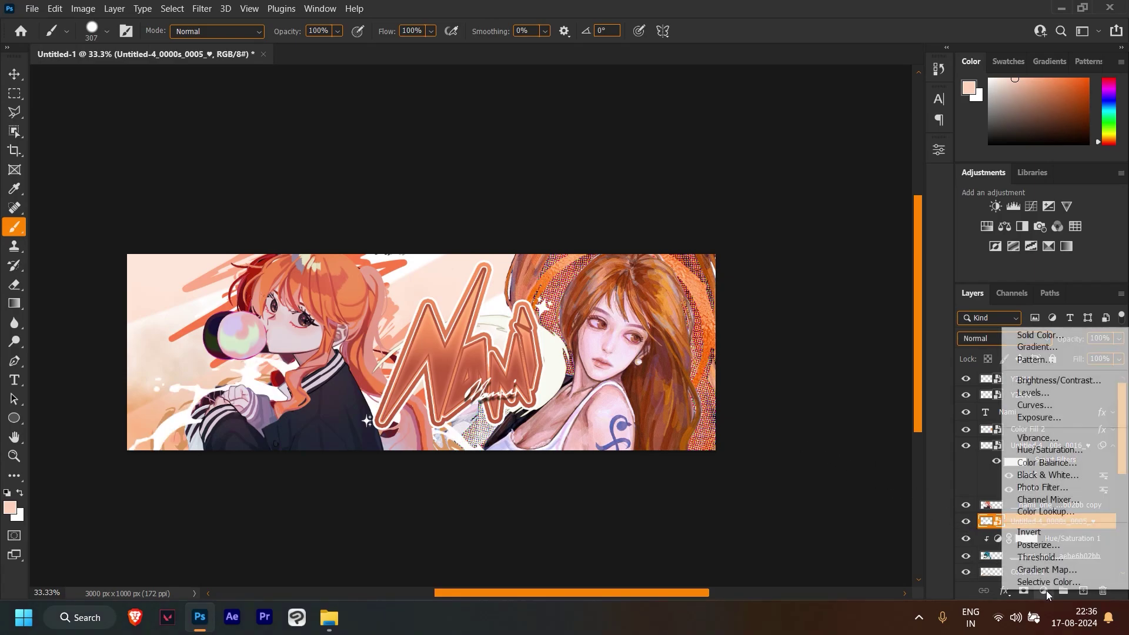
left_click(1035, 459)
left_click_drag(814, 305, 771, 305)
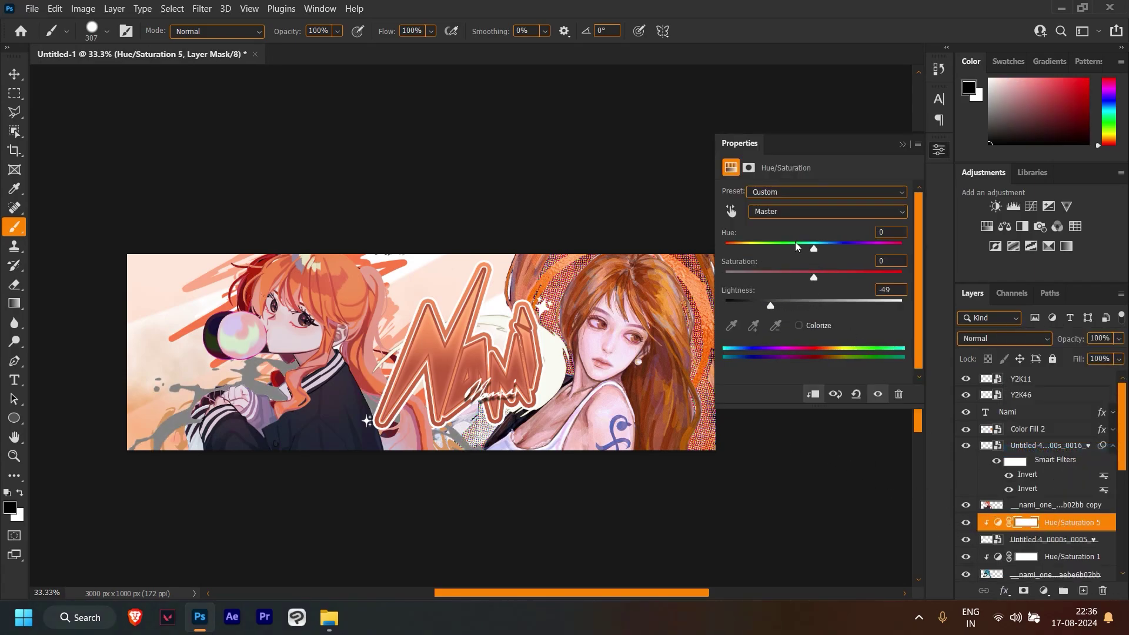
left_click_drag(804, 246, 791, 248)
mouse_move(771, 306)
left_mouse_down()
mouse_move(726, 305)
mouse_move(898, 277)
left_mouse_up()
left_click(800, 325)
left_click_drag(813, 305, 768, 305)
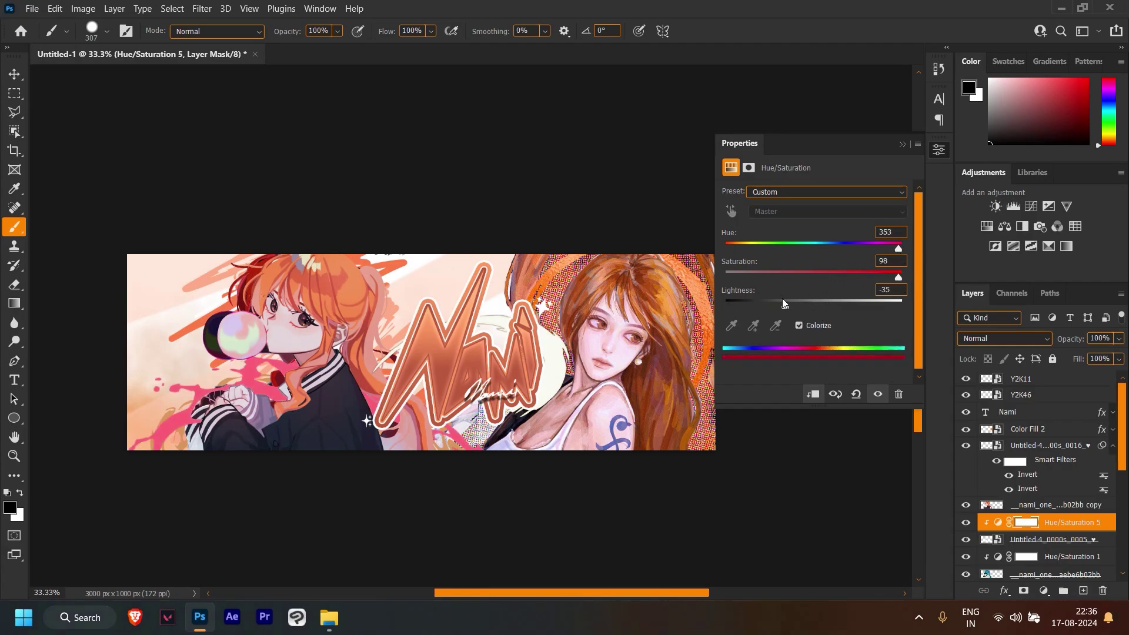
mouse_move(898, 247)
left_mouse_down()
mouse_move(882, 245)
mouse_move(902, 277)
mouse_move(741, 235)
left_mouse_up()
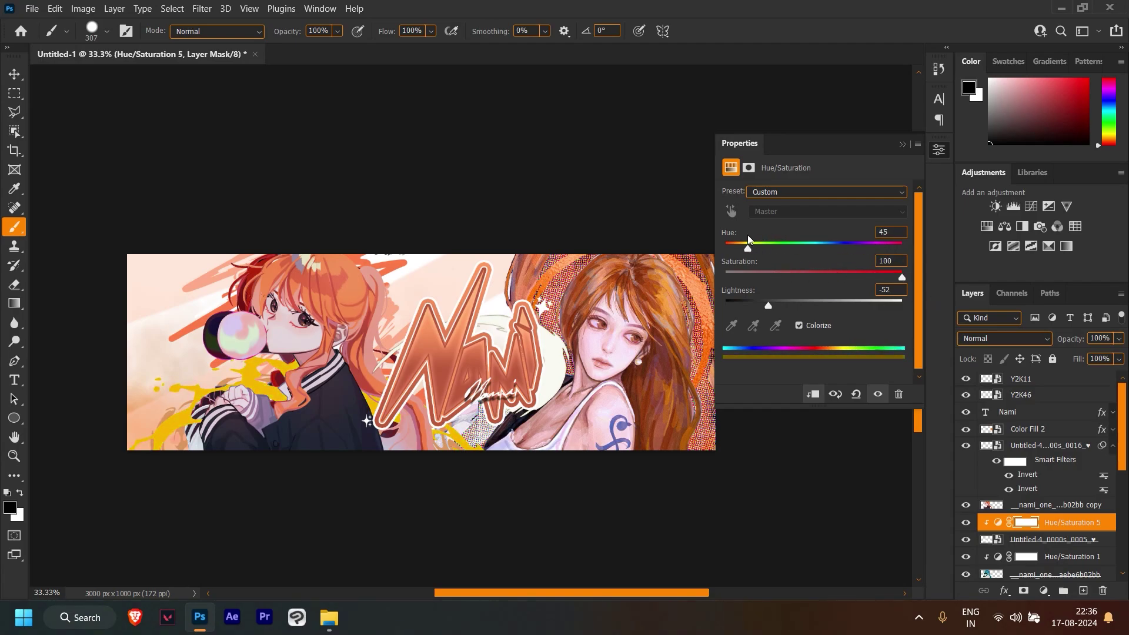
left_click(902, 144)
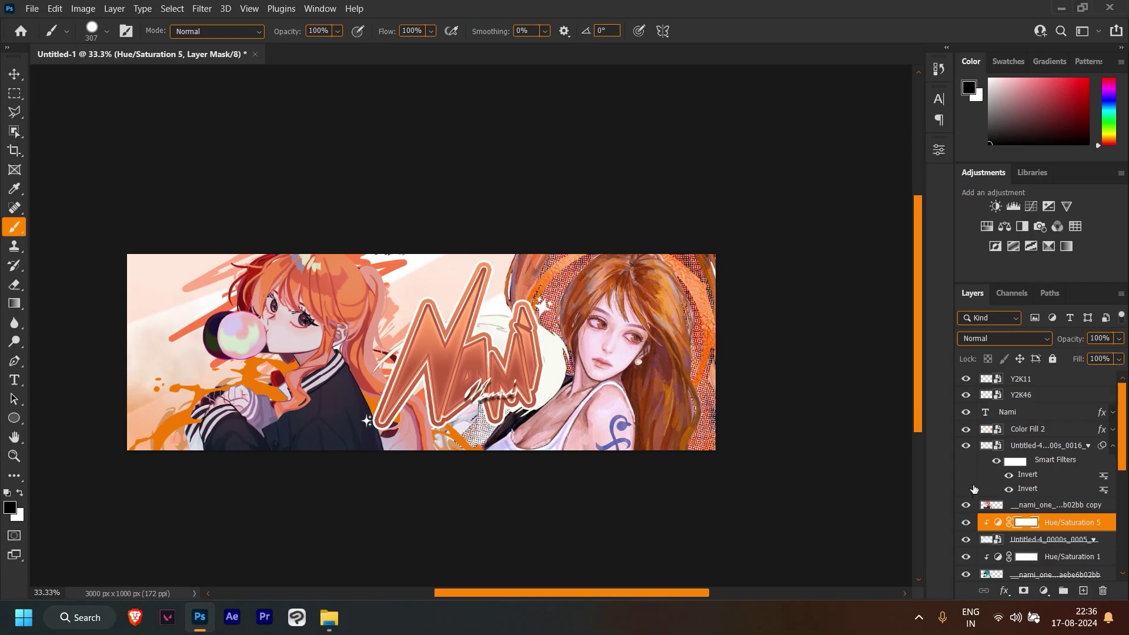
left_click(1025, 538, "shift")
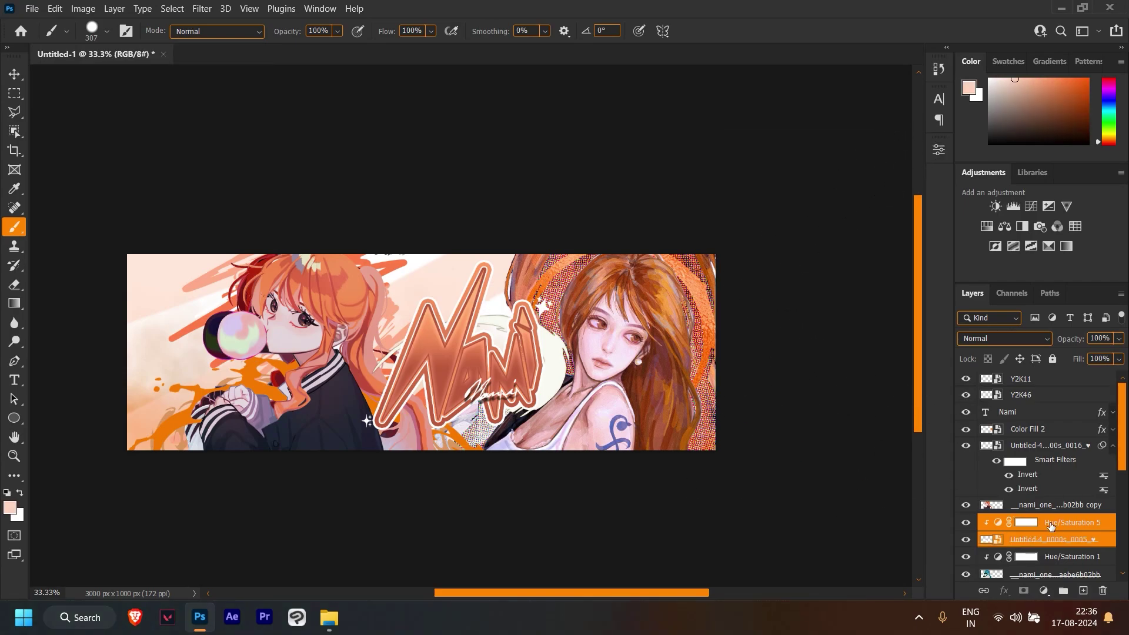
Step: Place another splash PNG, then enlarge, rotate and position it at the upper left
left_click(330, 617)
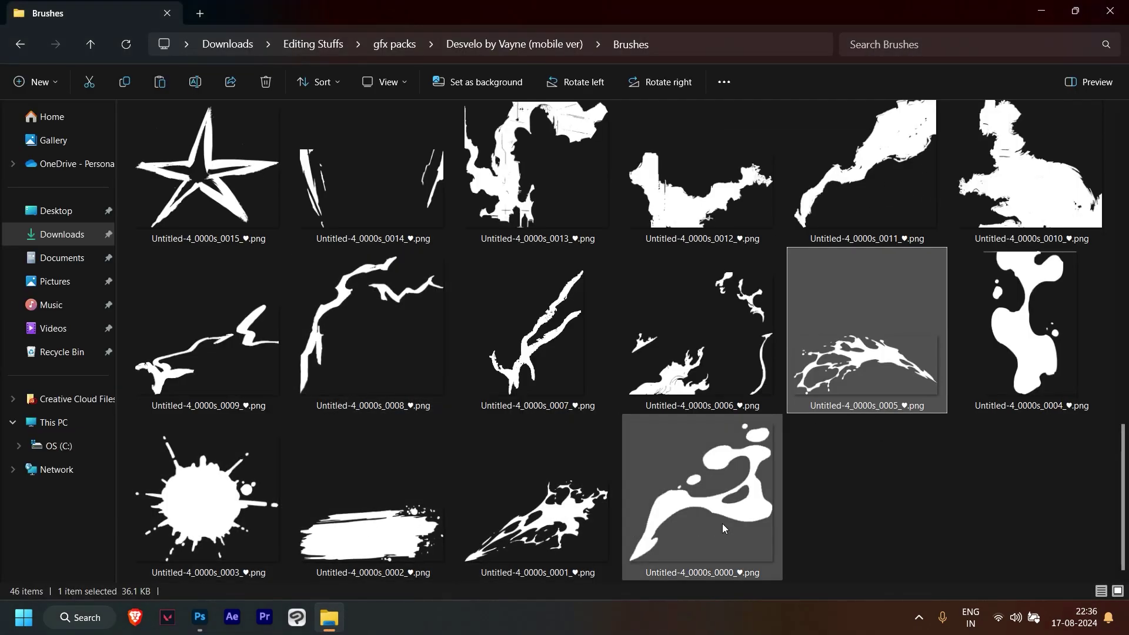
left_click_drag(724, 527, 264, 469)
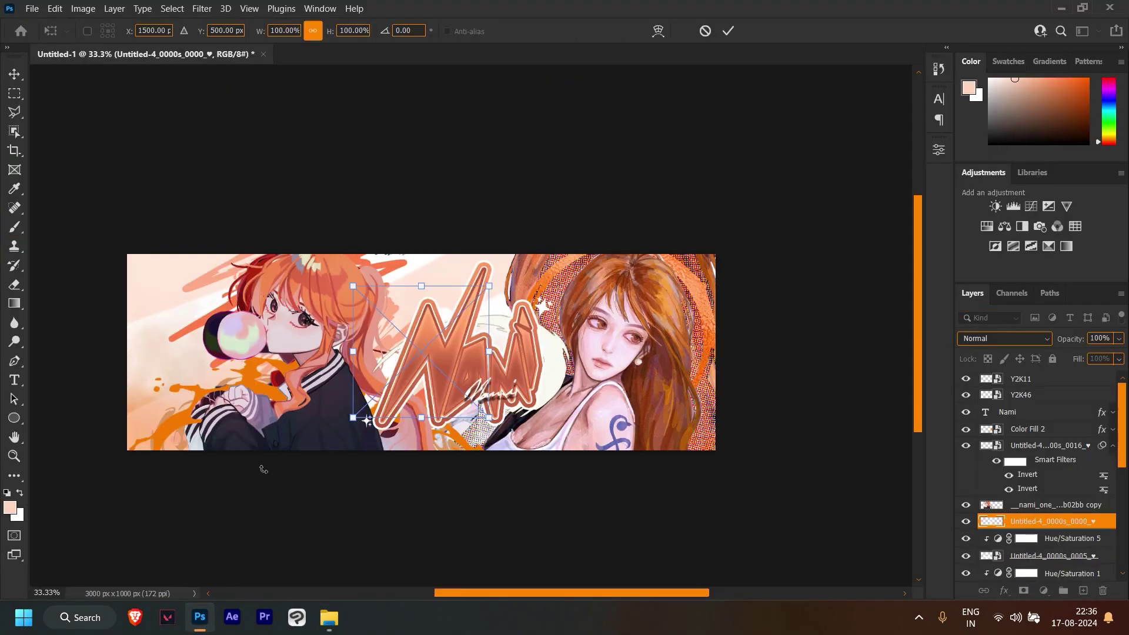
left_click_drag(488, 286, 574, 199)
left_click_drag(540, 337, 320, 372)
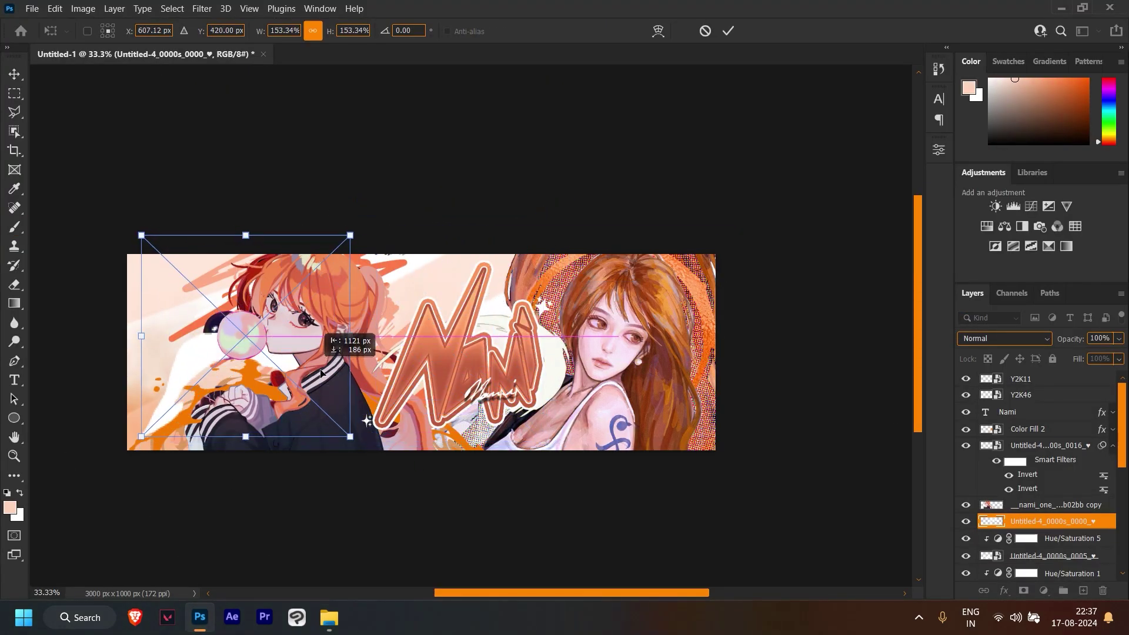
left_click_drag(358, 444, 254, 481)
mouse_move(269, 391)
left_mouse_down()
mouse_move(234, 324)
mouse_move(298, 318)
left_mouse_up()
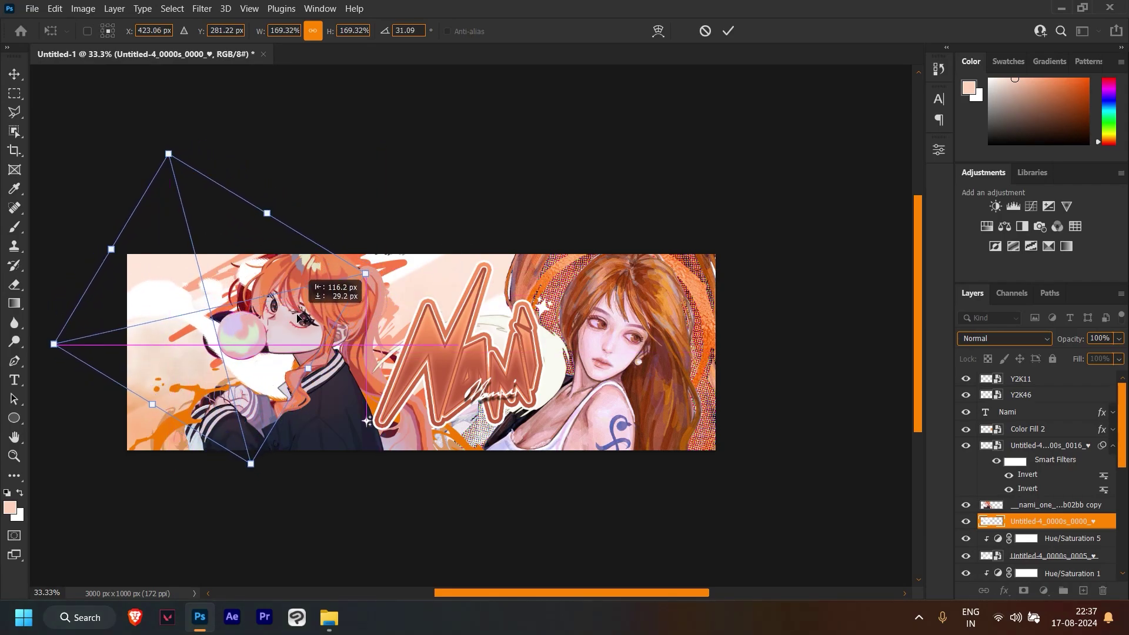
left_click(728, 31)
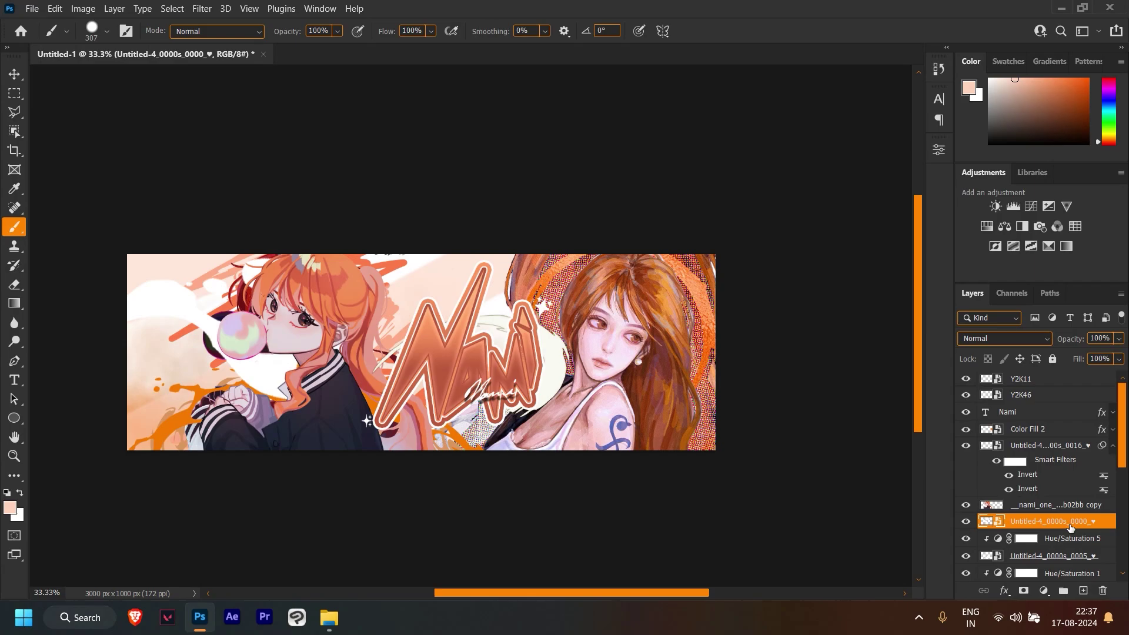
Step: Tint the new splash cream with a Colorize Hue/Saturation adjustment (hue 35, saturation 68), discarding a trial Color Balance
left_click(1043, 592)
left_click(1076, 460)
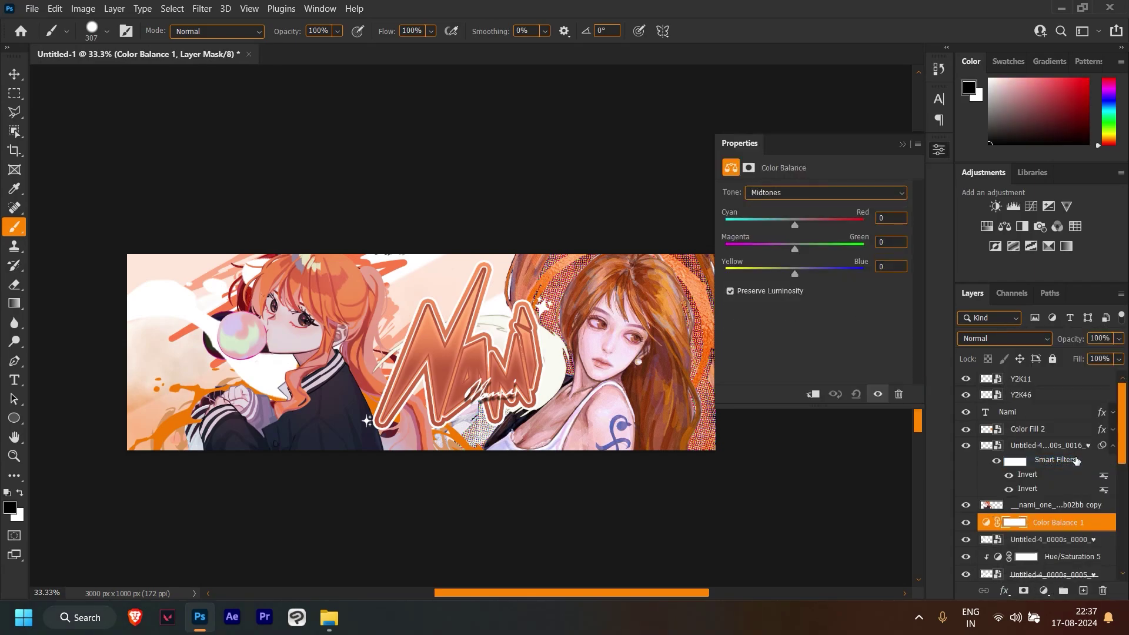
left_click(902, 144)
key("Delete")
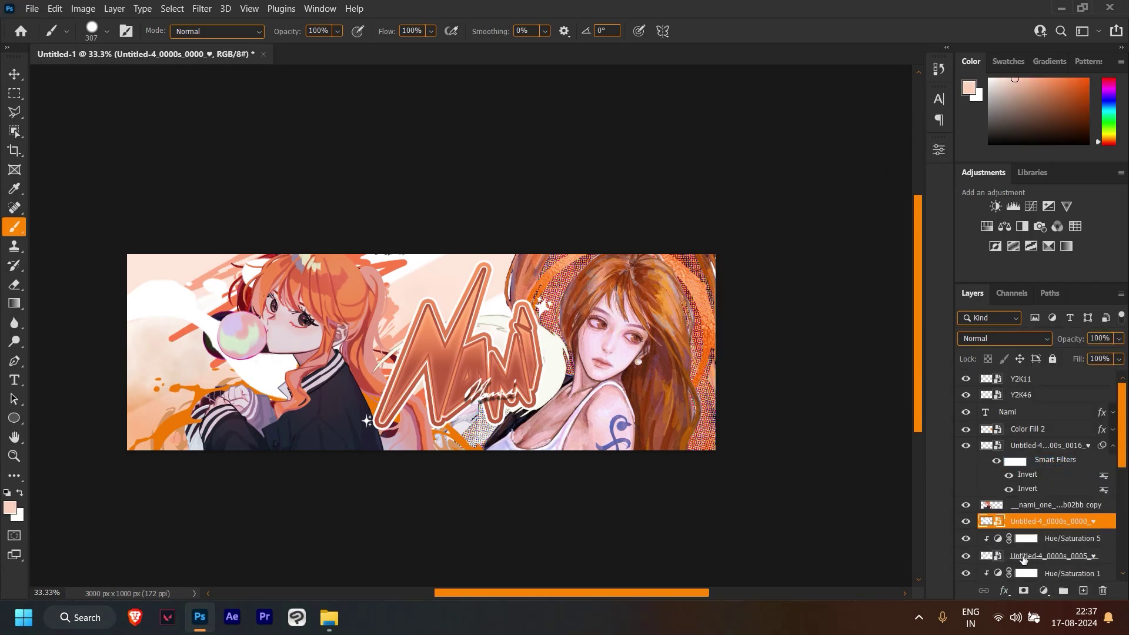
left_click(1043, 592)
left_click(1076, 445)
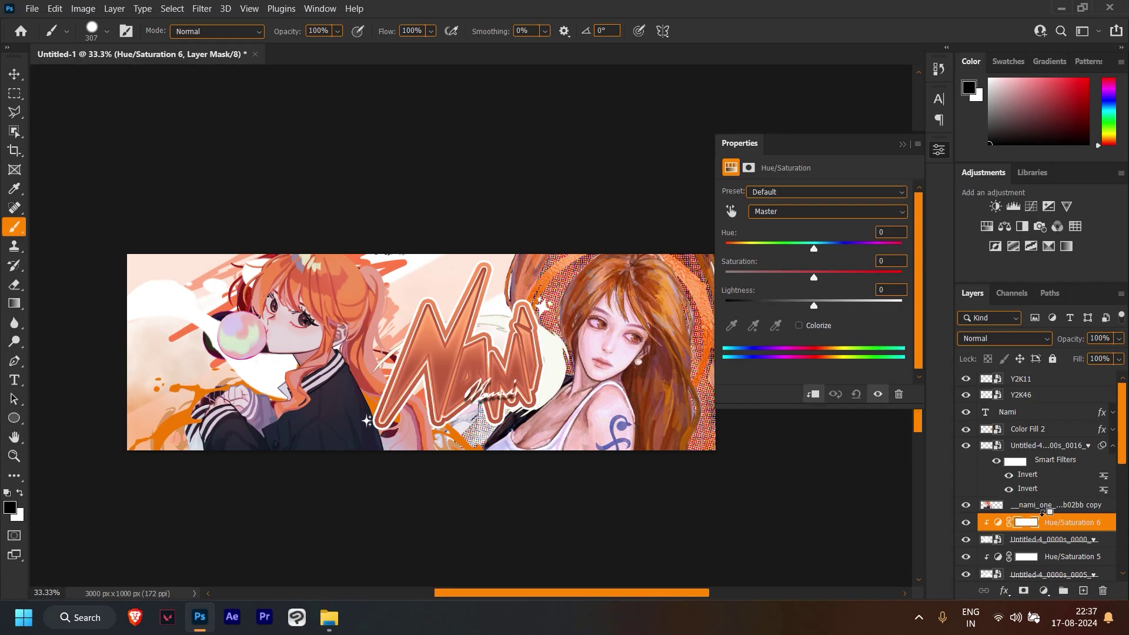
left_click(811, 331)
left_click_drag(814, 305, 797, 304)
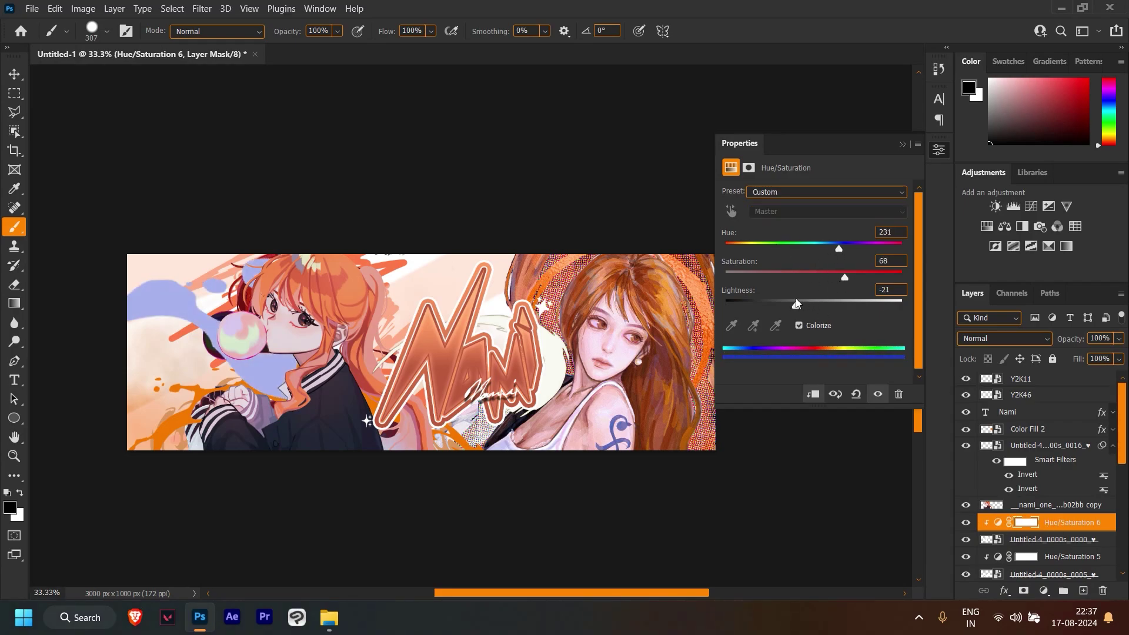
left_click_drag(865, 246, 742, 238)
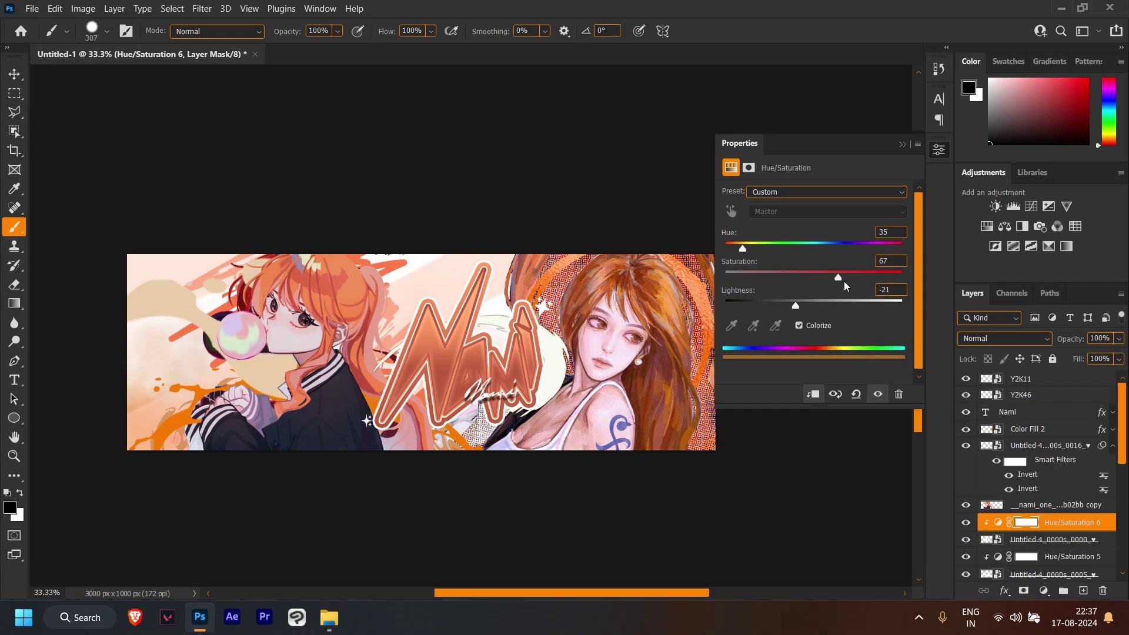
left_click_drag(796, 305, 800, 302)
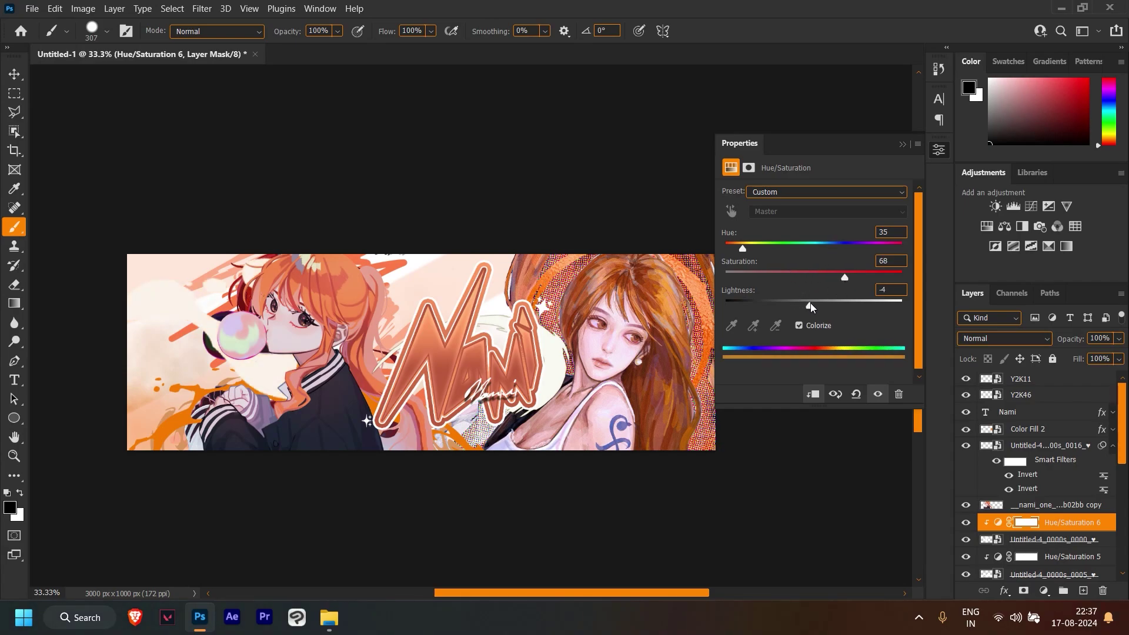
left_click(939, 150)
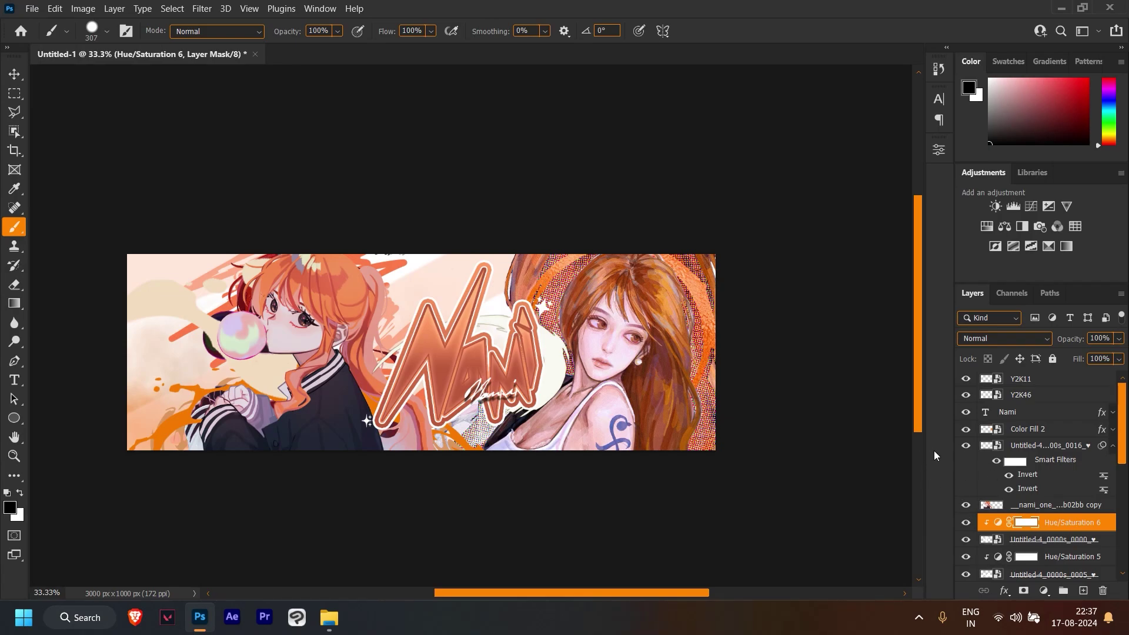
Step: Move the new splash and Hue/Saturation 6 lower in the stack, toggling layer visibility to compare
left_click(1012, 545, "ctrl")
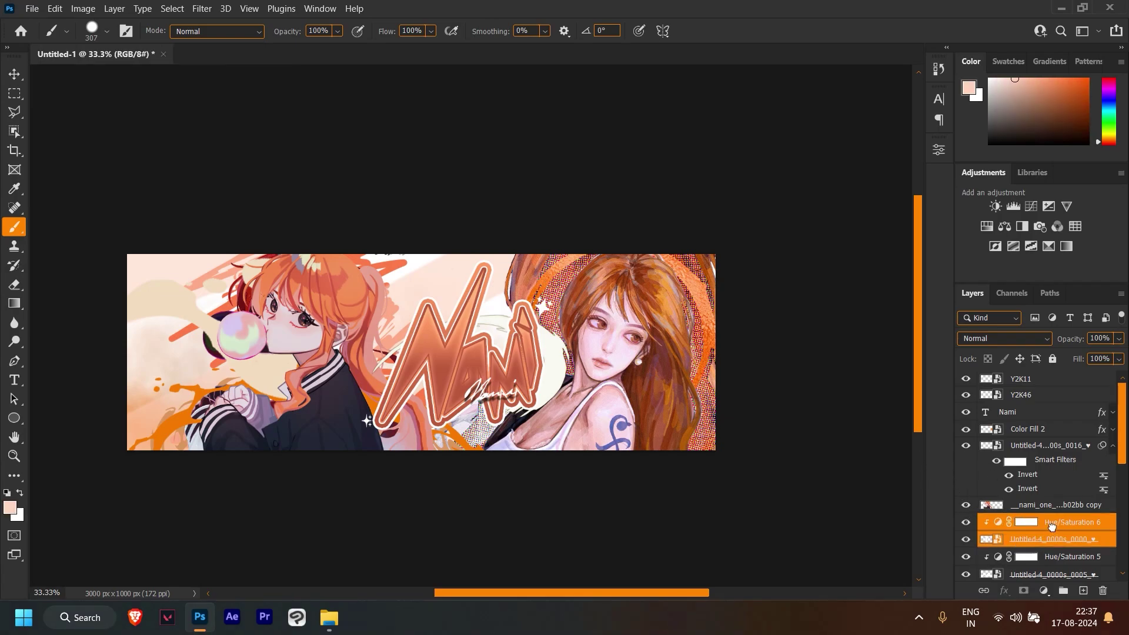
left_click_drag(1012, 545, 1047, 532)
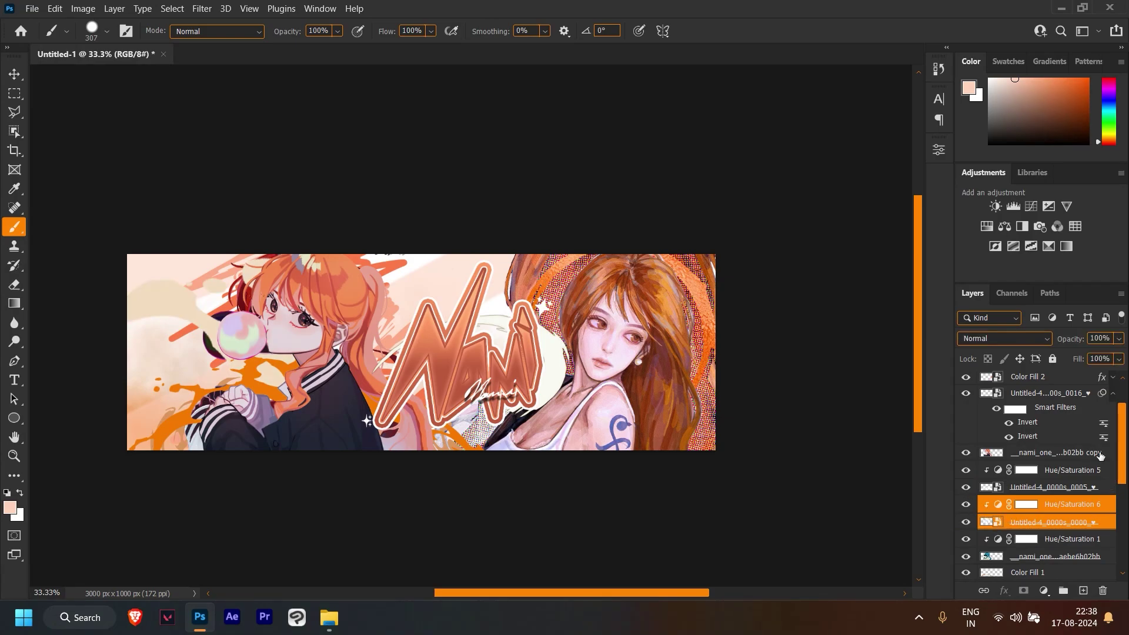
scroll(1002, 464, "down", 3)
left_click(967, 507)
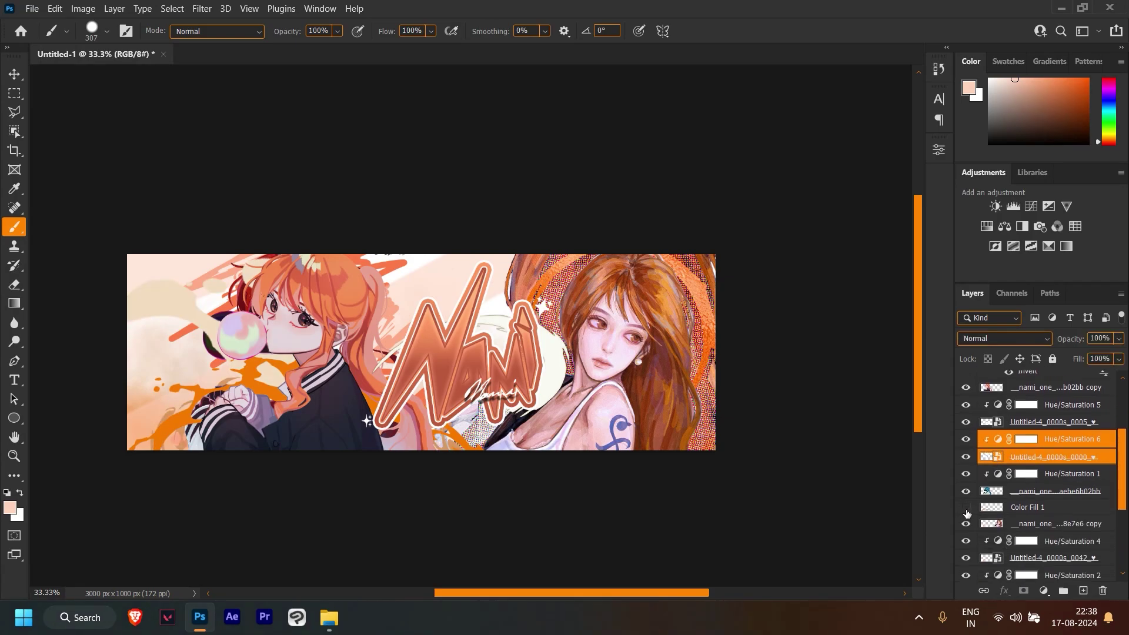
scroll(1121, 489, "up", 1)
scroll(1121, 489, "up", 2)
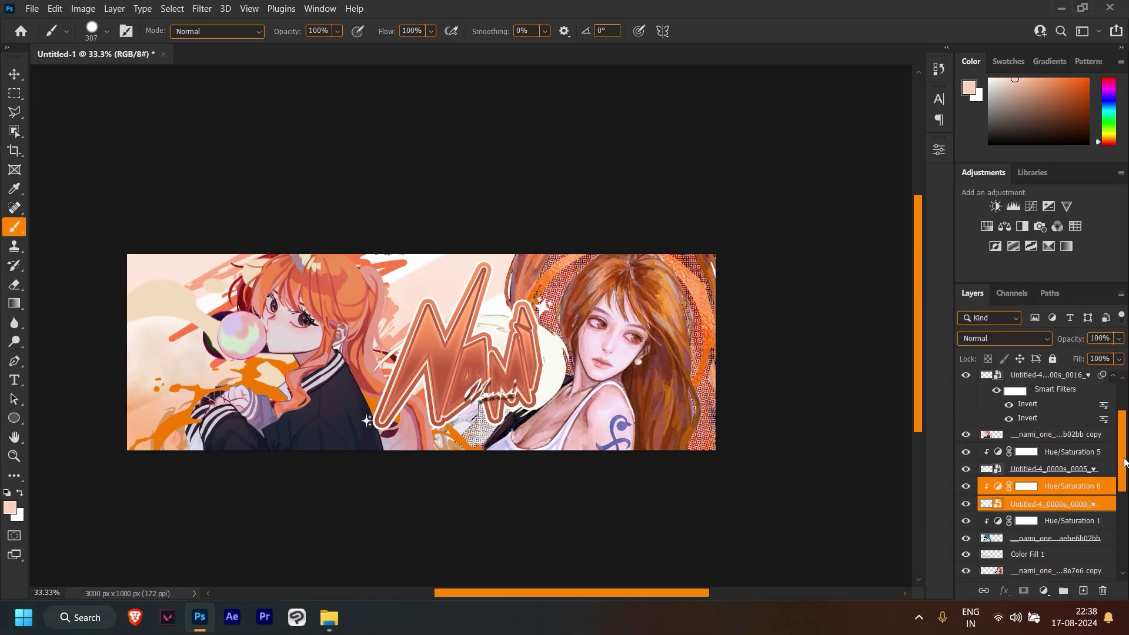
left_click(968, 437)
left_click(966, 437)
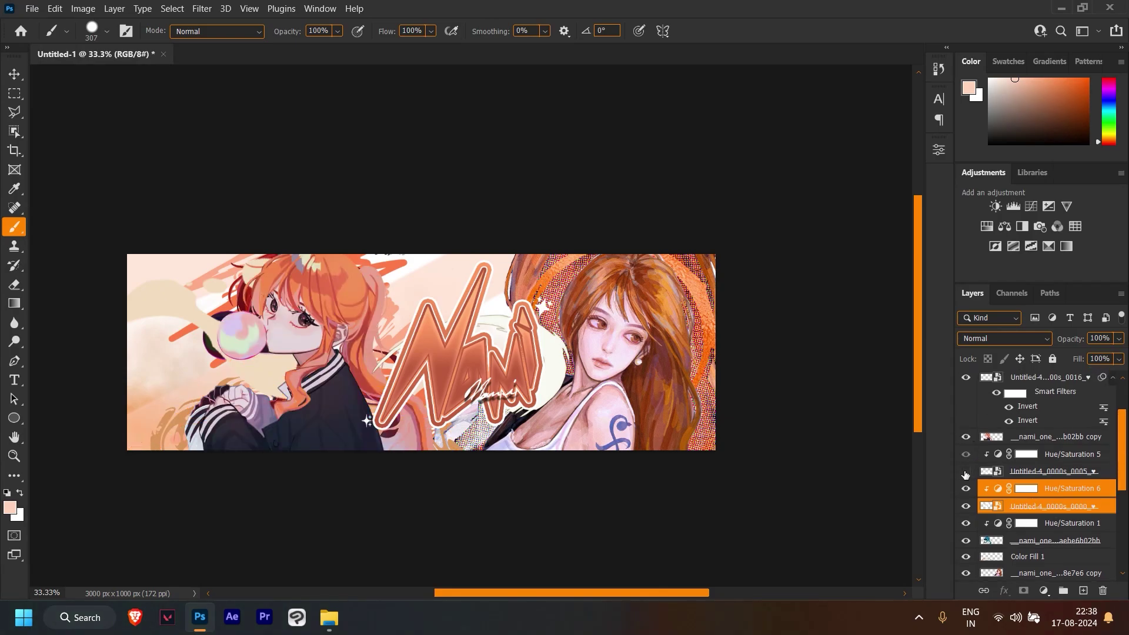
scroll(1116, 458, "down", 3)
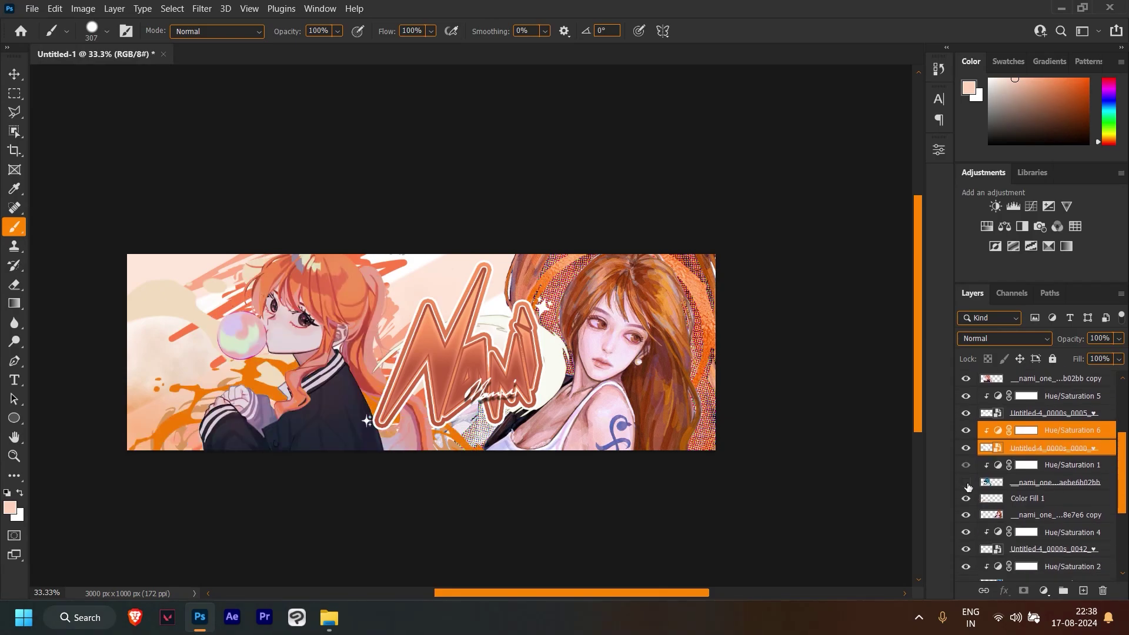
Step: Move Hue/Saturation 1 and its Nami illustration higher in the stack, then select Layer 3
left_click(1058, 465)
left_click_drag(1053, 482, 1050, 421)
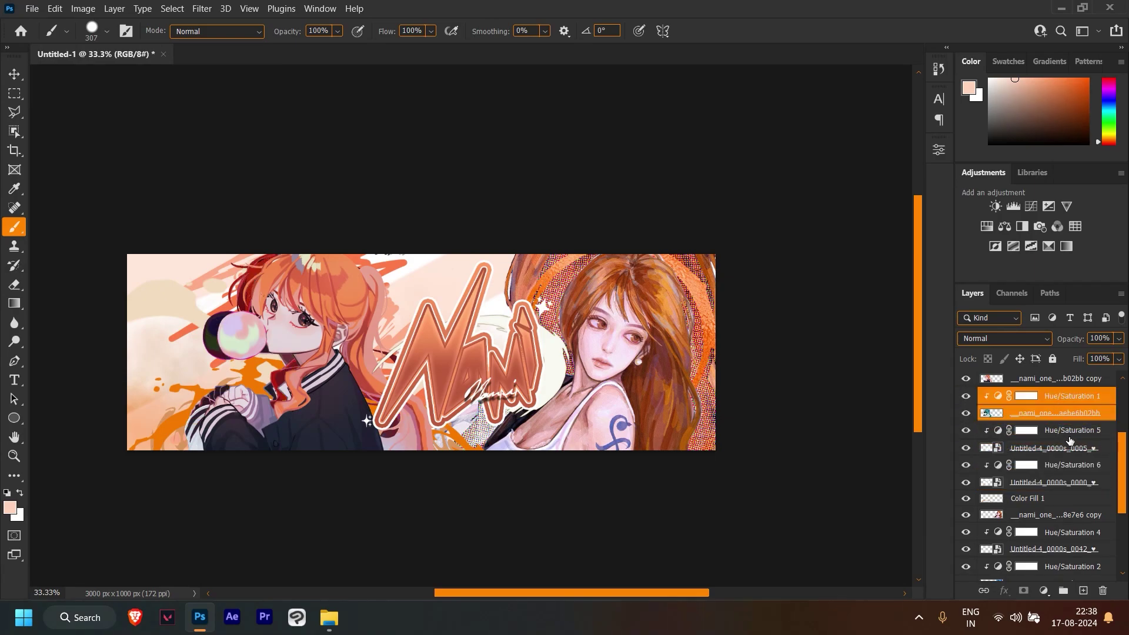
scroll(1124, 469, "up", 2)
scroll(1088, 455, "up", 2)
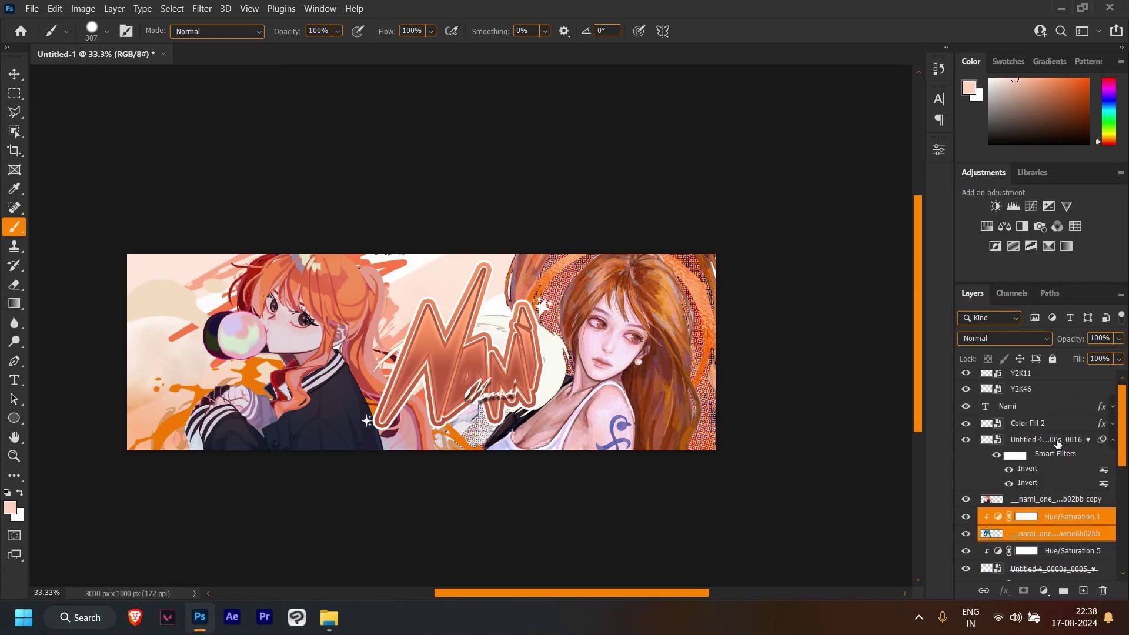
scroll(1010, 470, "down", 4)
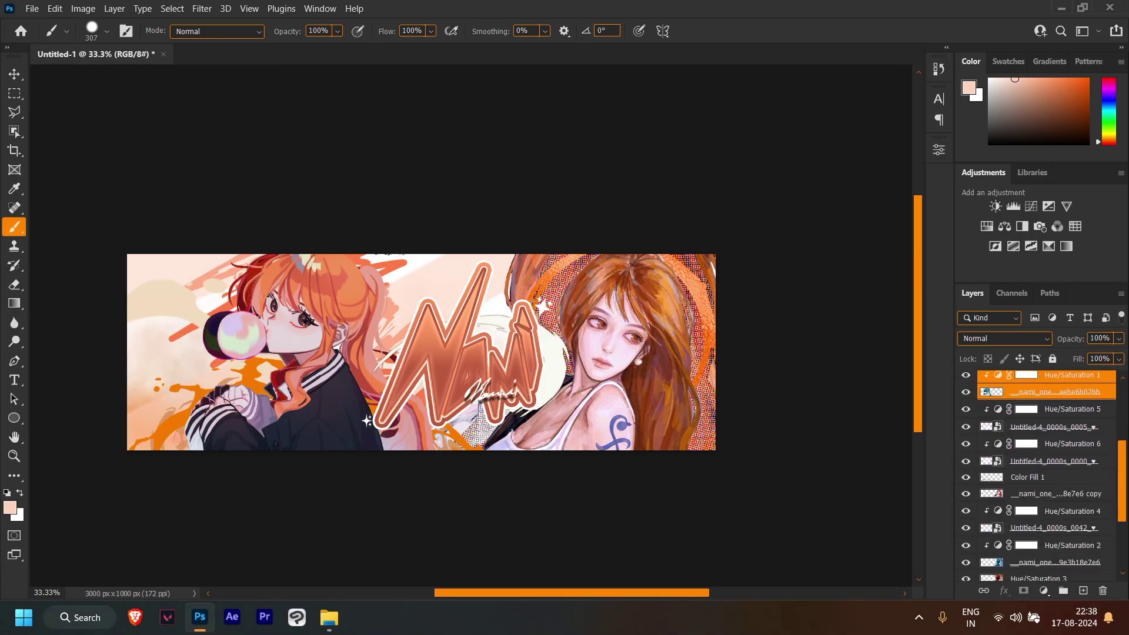
scroll(1041, 476, "down", 2)
left_click(1035, 523)
Step: Nudge Layer 3's content slightly left with Free Transform and commit
left_click(999, 573)
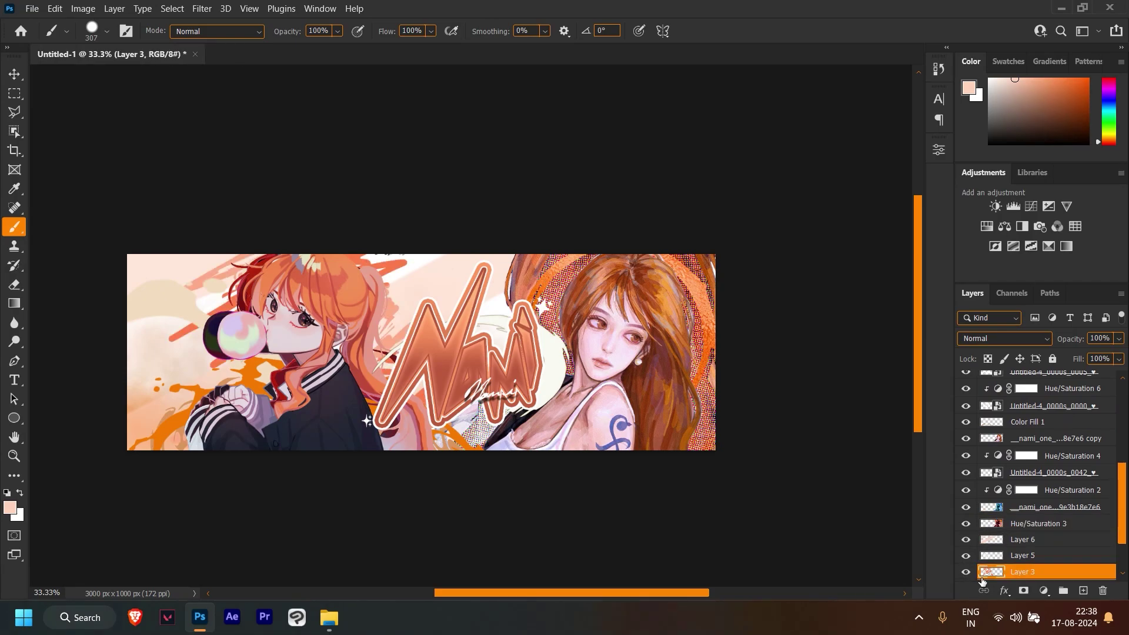
key("ctrl+t")
mouse_move(343, 377)
left_mouse_down()
mouse_move(391, 335)
mouse_move(277, 349)
mouse_move(309, 352)
left_mouse_up()
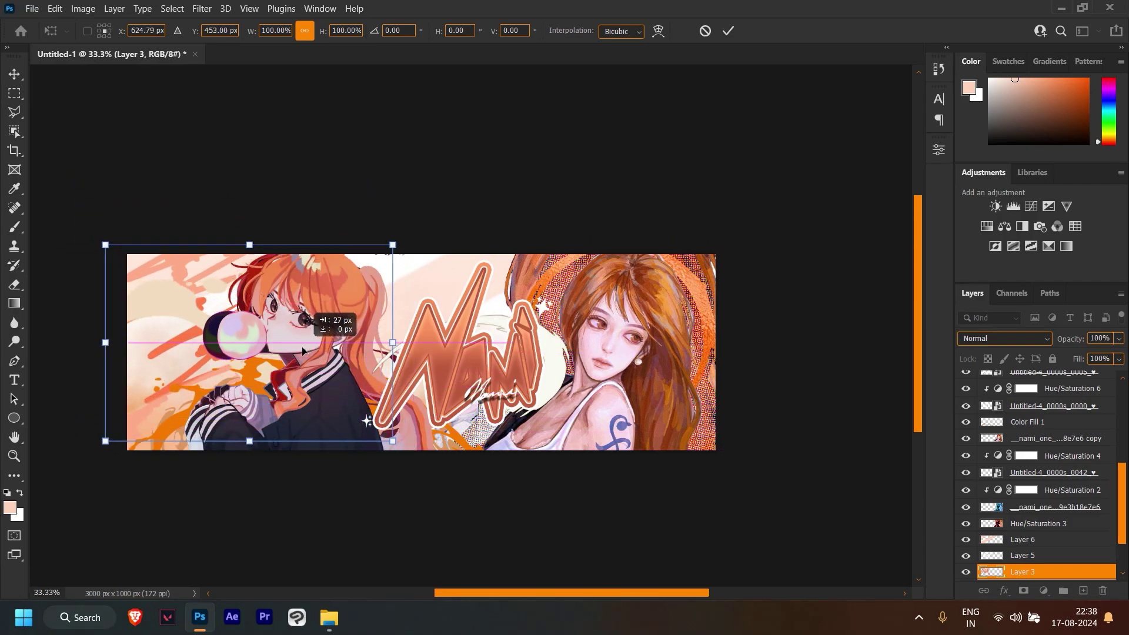
left_click(728, 30)
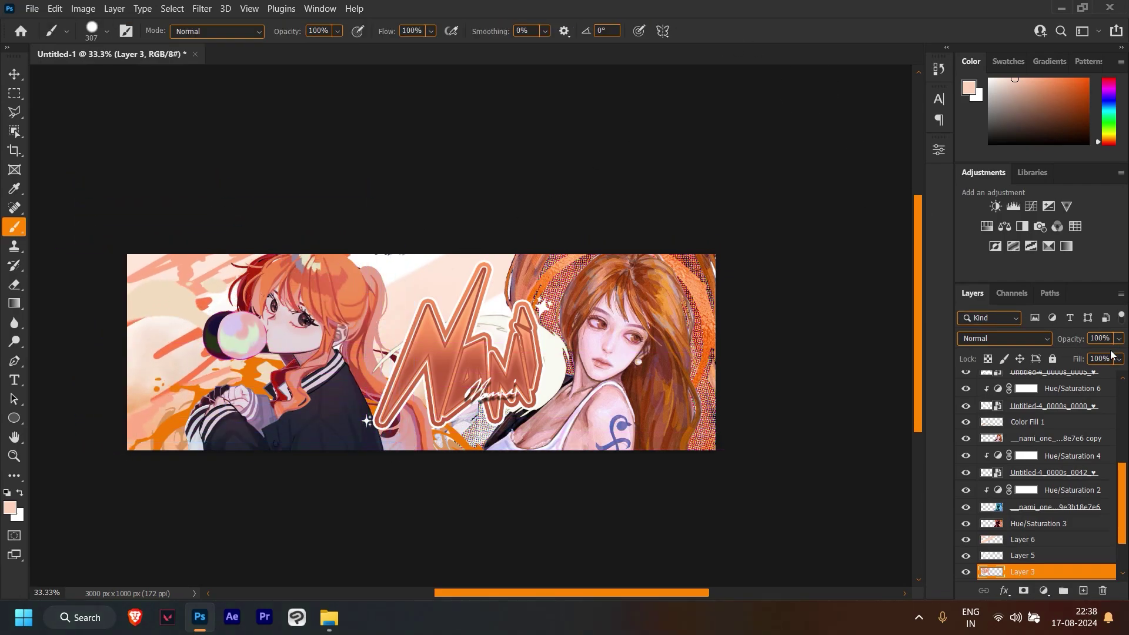
Step: Fade Layer 3 to 32% opacity and shift it slightly right
left_click(1118, 339)
left_click_drag(1120, 355, 1079, 358)
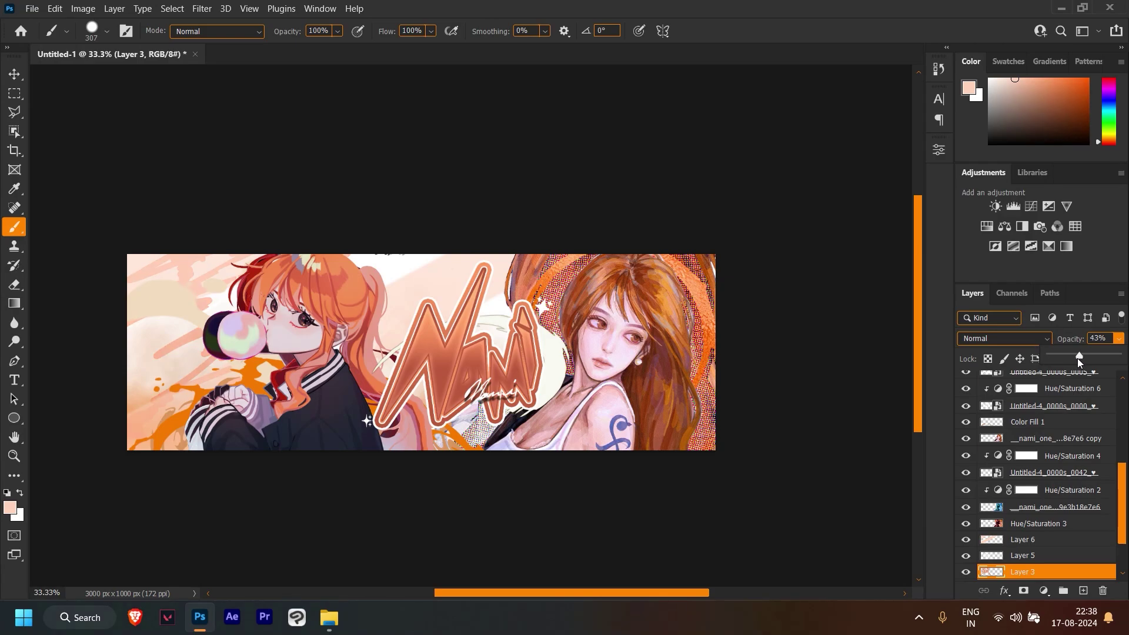
left_click_drag(1070, 357, 1072, 356)
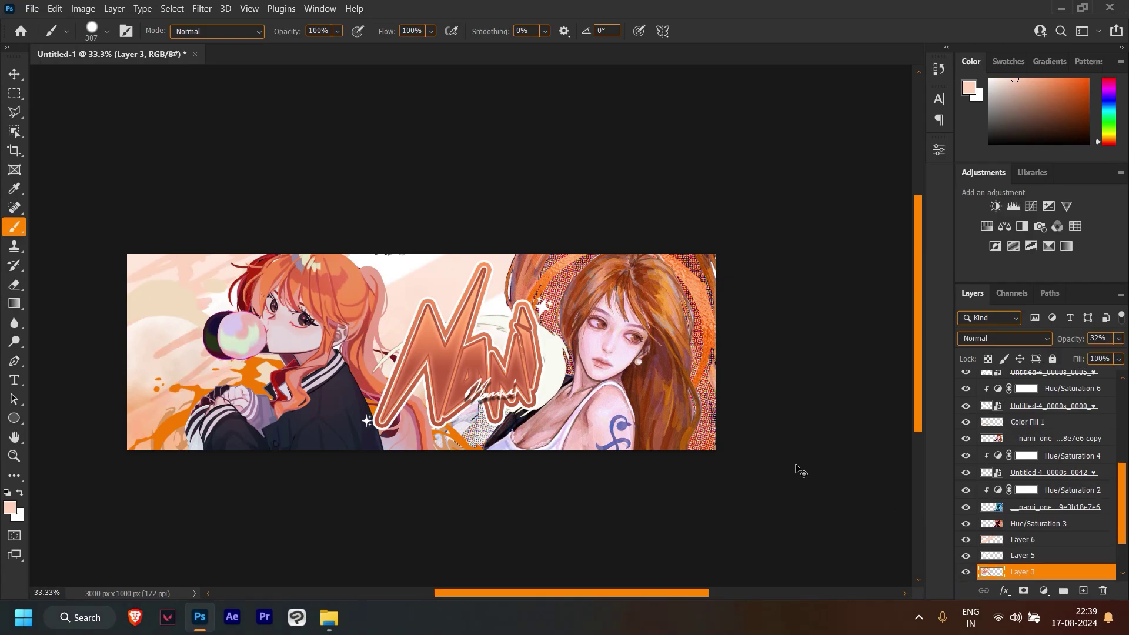
key("ctrl+t")
left_click_drag(370, 276, 382, 277)
left_click(703, 30)
left_click(330, 617)
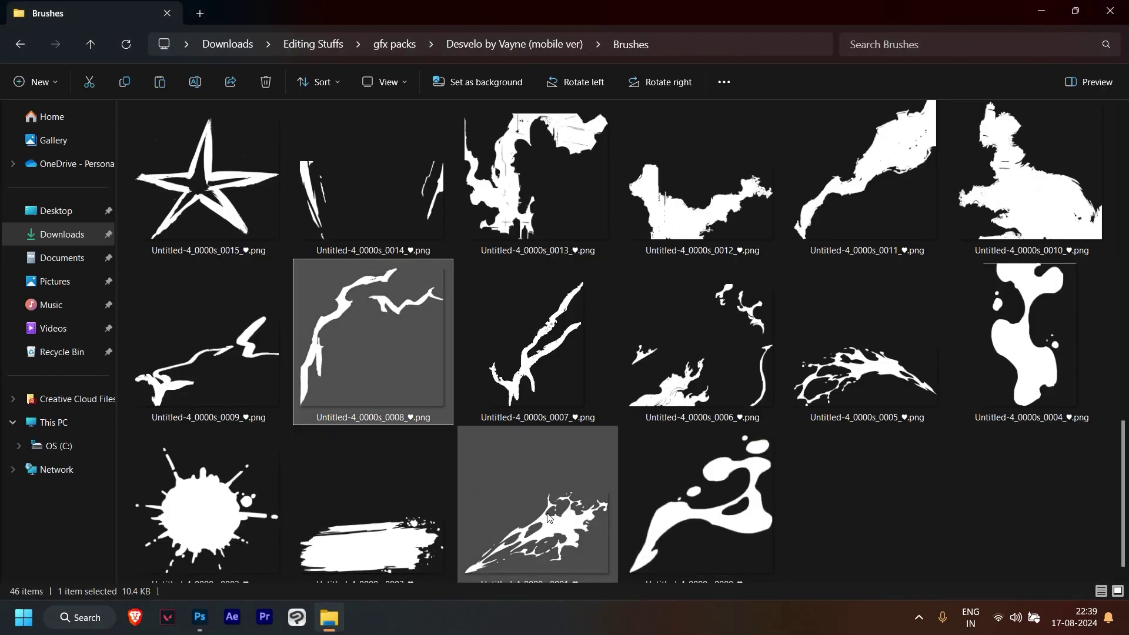
Step: Try placing brush image 0011, cancel it, and select the nami illustration copy layer
mouse_move(646, 414)
left_mouse_down()
mouse_move(642, 401)
mouse_move(851, 224)
mouse_move(241, 567)
mouse_move(417, 342)
left_mouse_up()
left_click(851, 223)
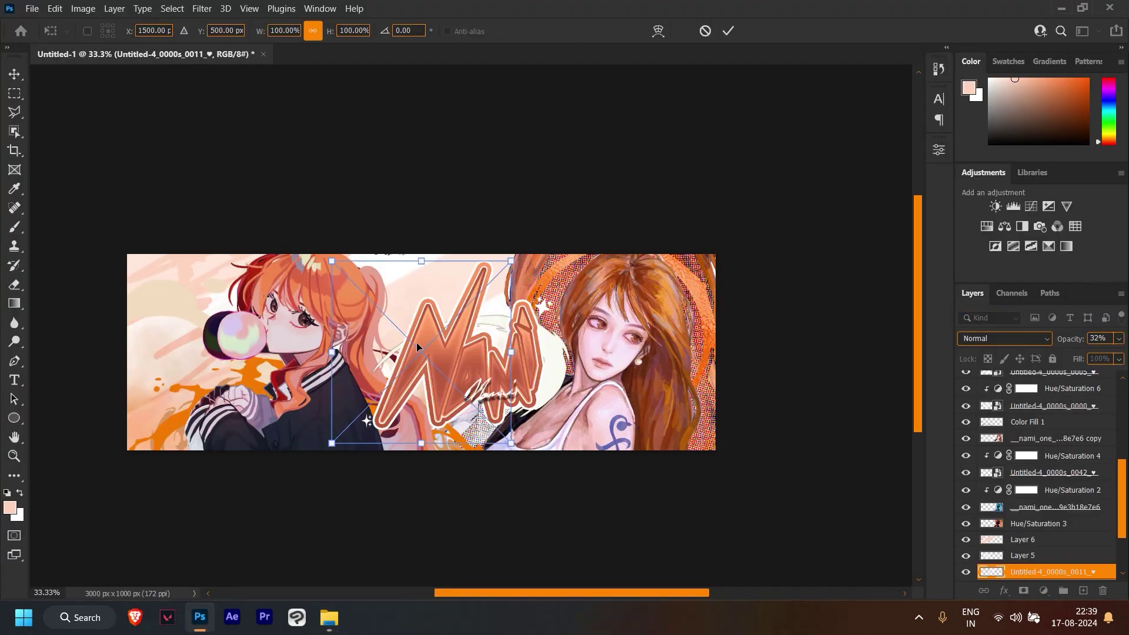
key("Escape")
key("b")
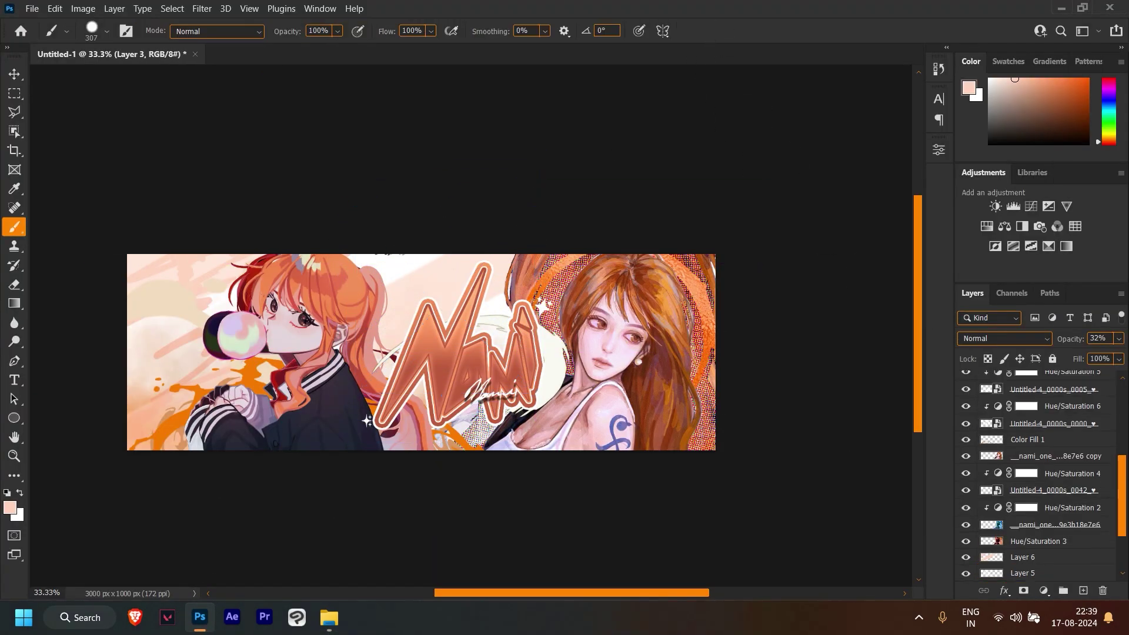
left_click_drag(1125, 501, 1125, 462)
left_click(1052, 444)
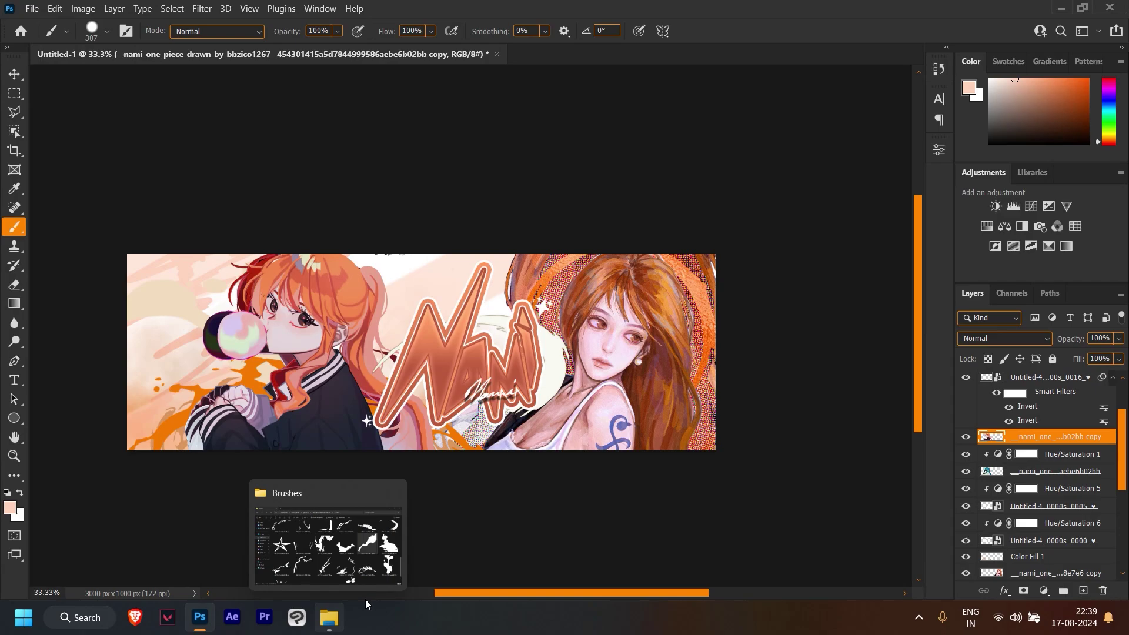
Step: Place the hand-drawn star image, shrunk small, on the left girl's hair
left_click(329, 541)
left_click(210, 275)
scroll(253, 367, "up", 1)
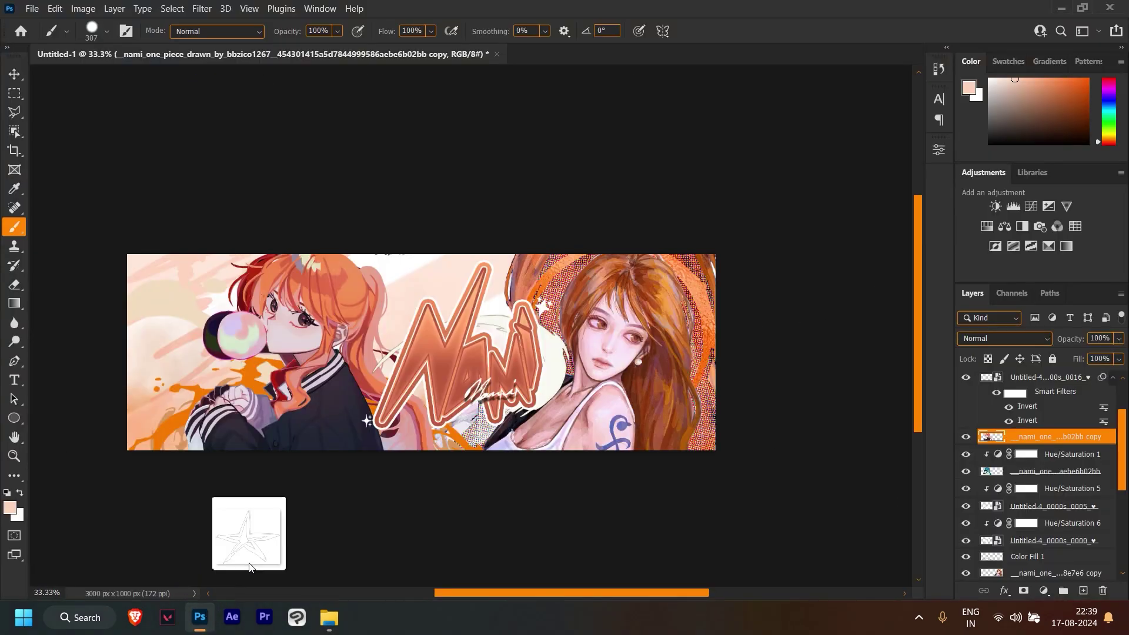
left_click_drag(250, 378, 457, 319)
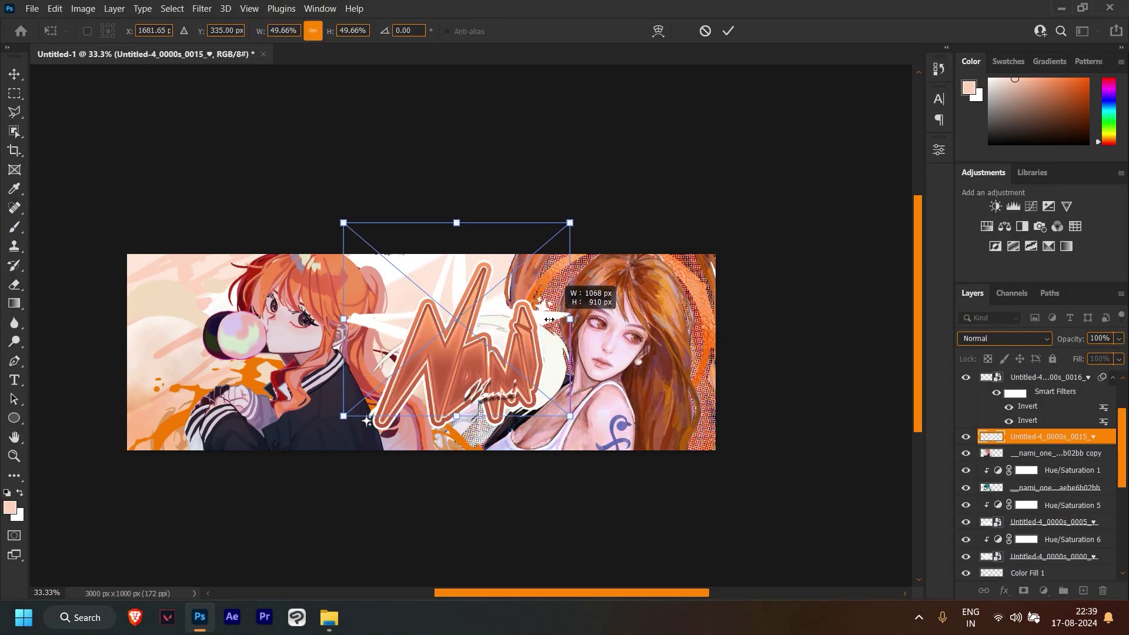
mouse_move(549, 319)
left_mouse_down()
mouse_move(447, 319)
mouse_move(453, 372)
mouse_move(677, 444)
mouse_move(423, 276)
mouse_move(364, 253)
mouse_move(348, 284)
mouse_move(361, 276)
left_mouse_up()
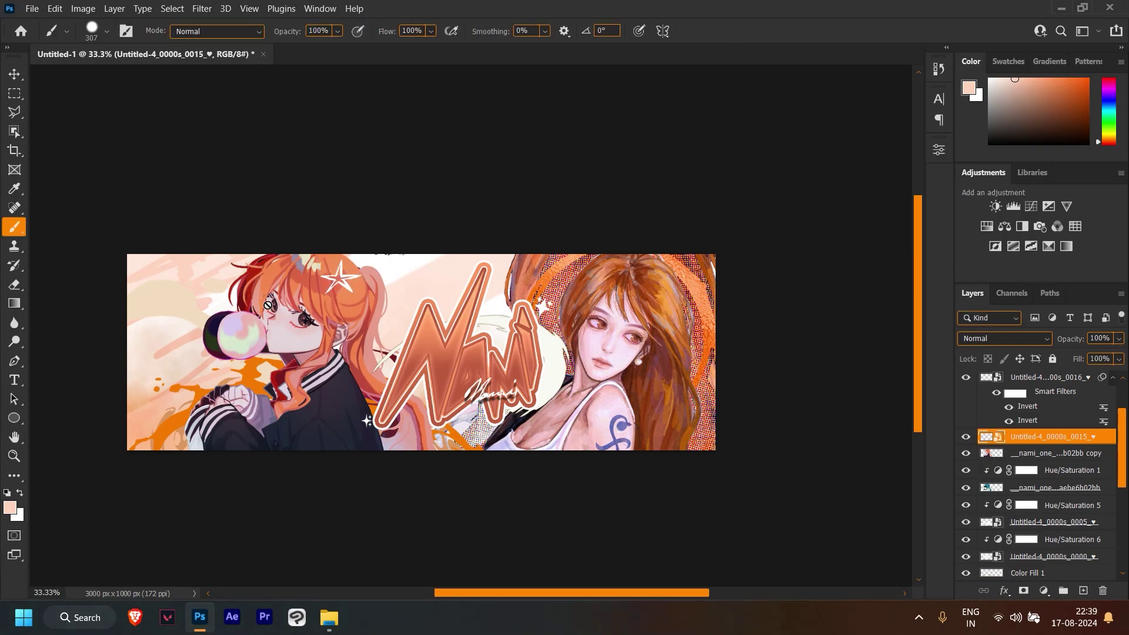
left_click(329, 535)
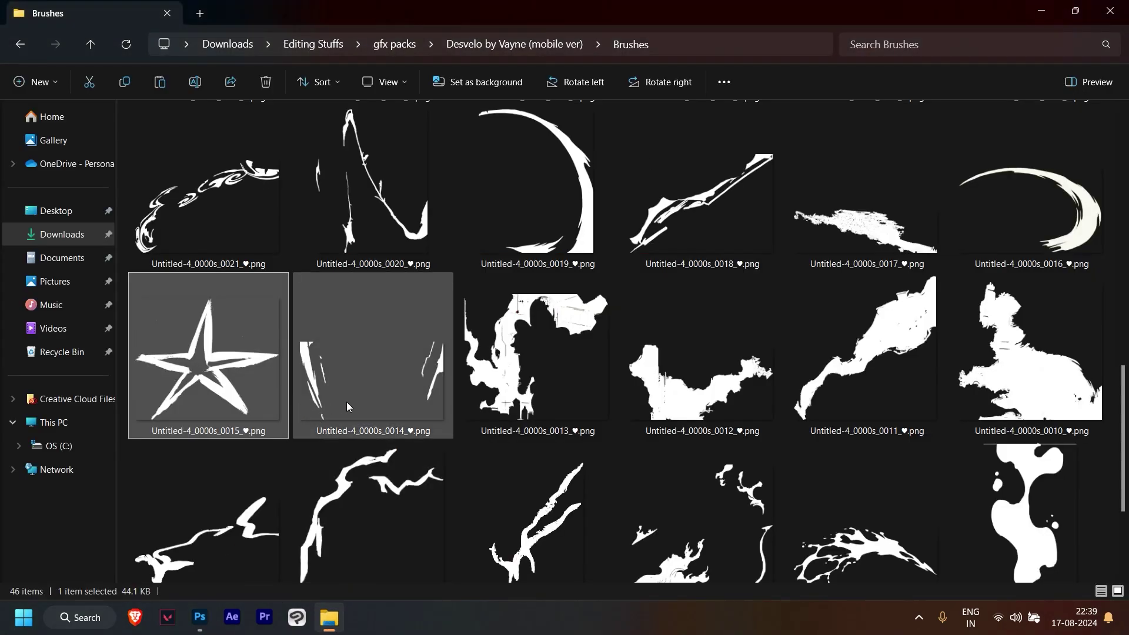
Step: Place jagged streak image 0009 along the banner's bottom and commit it
scroll(760, 402, "down", 3)
left_click(252, 376)
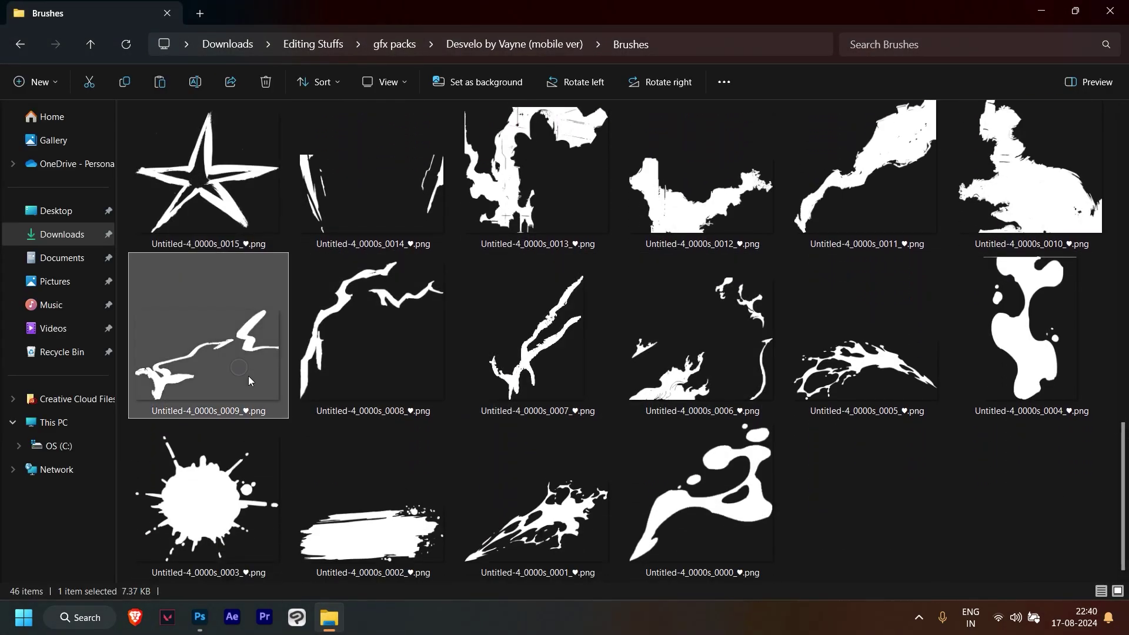
scroll(251, 382, "up", 1)
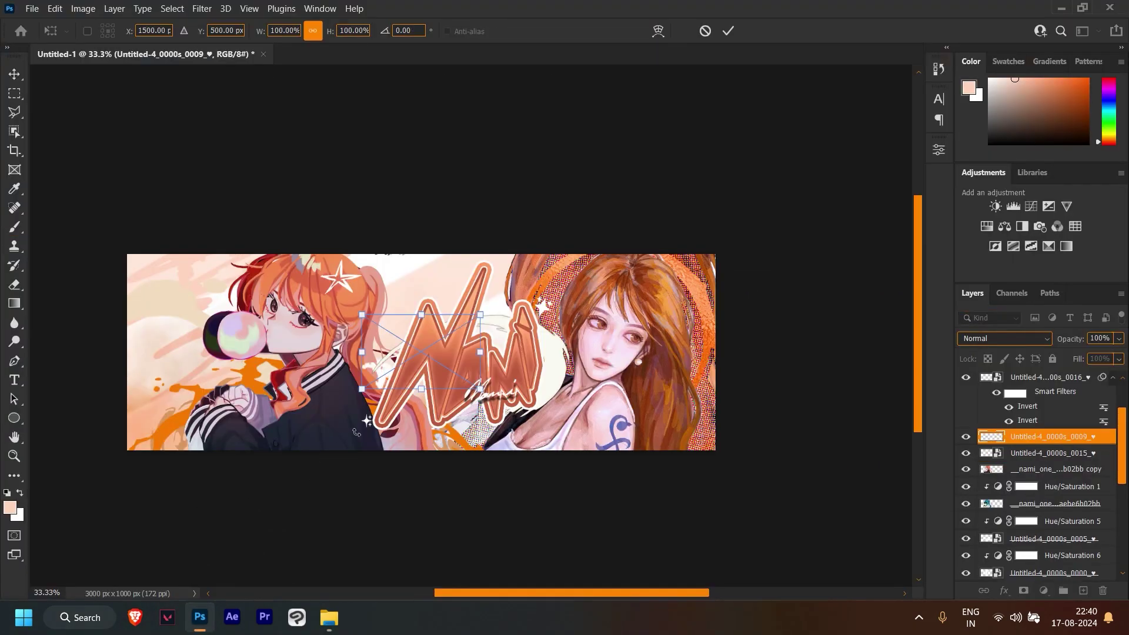
left_click_drag(252, 415, 371, 435)
left_click(729, 31)
key("b")
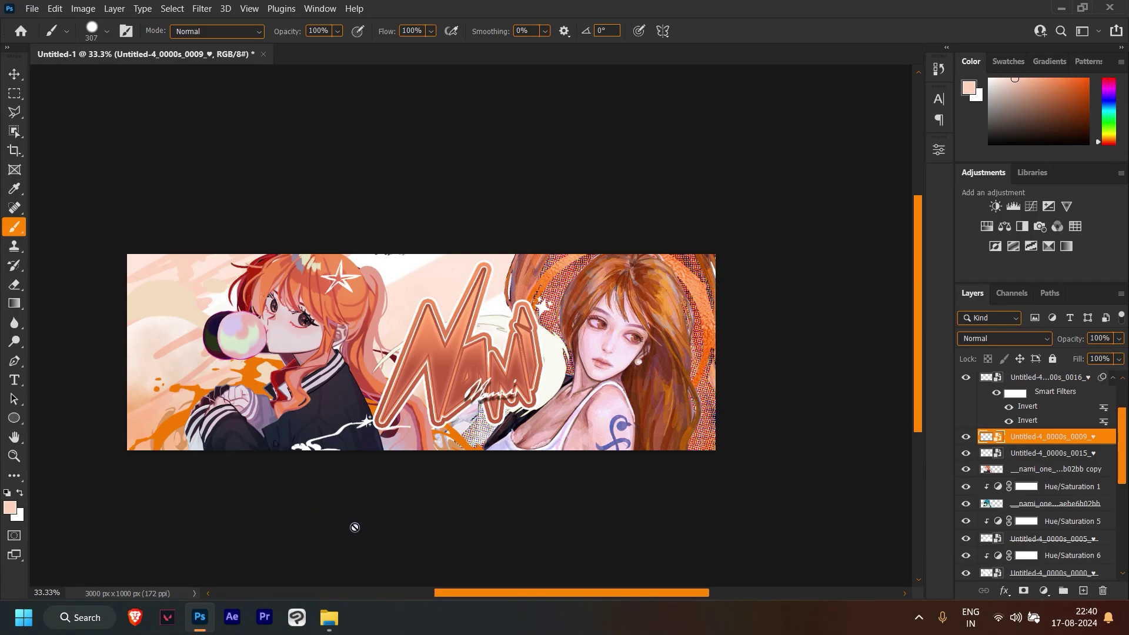
Step: Show the Paint folder as Extra large icons and place splash 0012, shrunk, on the banner
left_click(329, 616)
key("alt+Left")
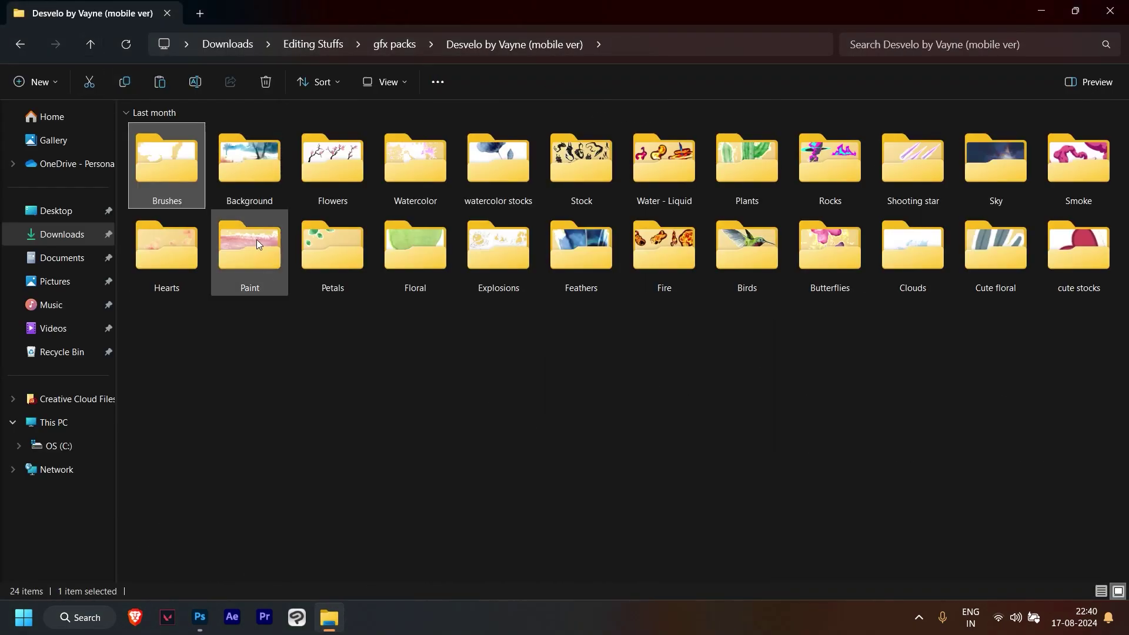
double_click(256, 239)
right_click(704, 247)
key("Down")
key("Down")
key("Up")
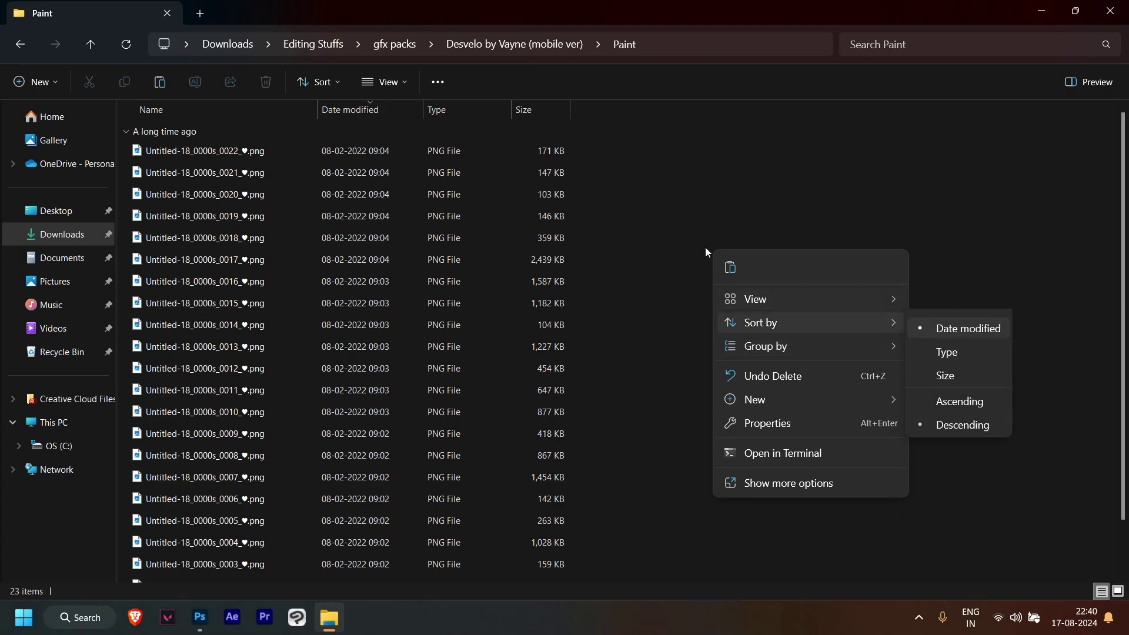
left_click(917, 303)
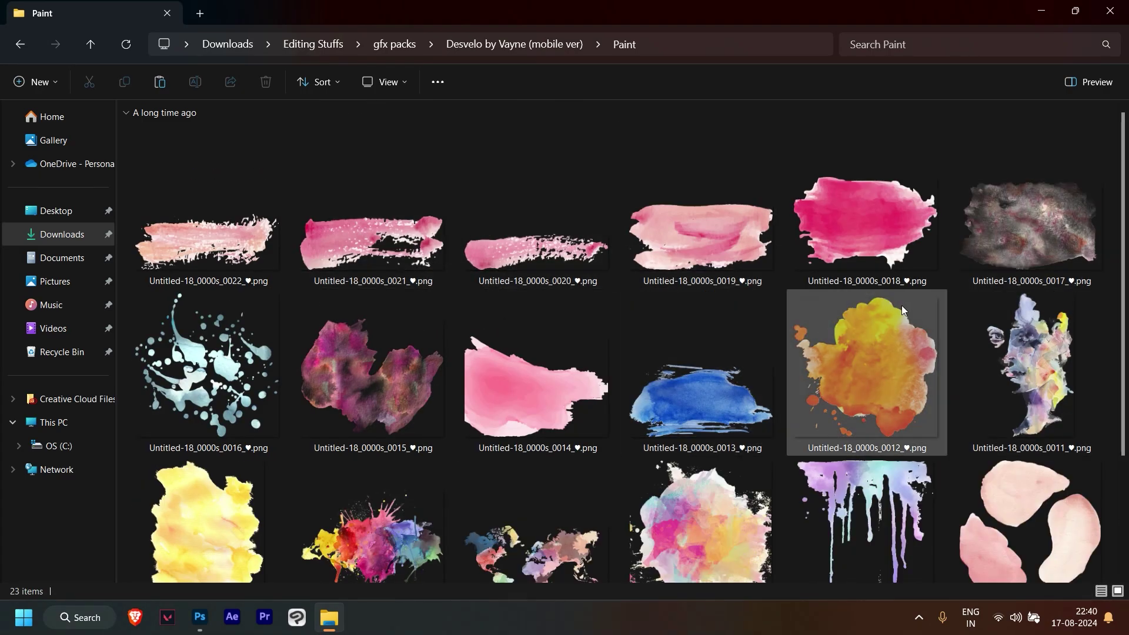
mouse_move(849, 357)
left_mouse_down()
mouse_move(421, 262)
mouse_move(666, 413)
mouse_move(376, 303)
left_mouse_up()
mouse_move(533, 304)
left_mouse_down()
mouse_move(415, 312)
mouse_move(512, 305)
mouse_move(469, 378)
mouse_move(402, 329)
left_mouse_up()
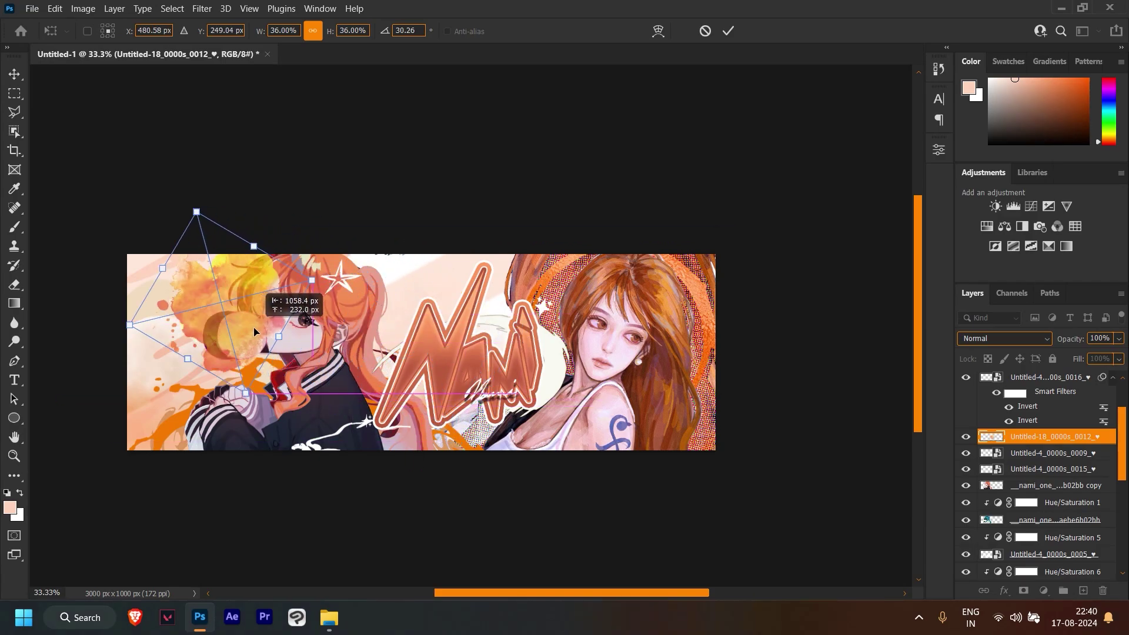
Step: Resize the splash, rotate it nearly upright, and commit
left_click_drag(402, 329, 276, 341)
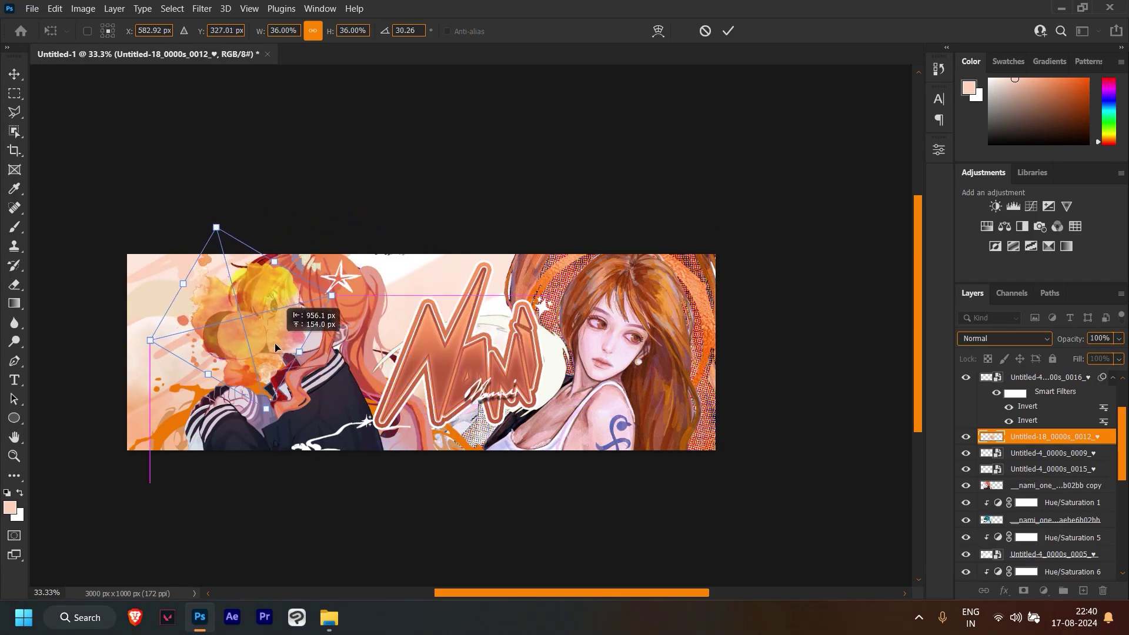
left_click_drag(366, 337, 362, 282)
left_click_drag(208, 396, 251, 347)
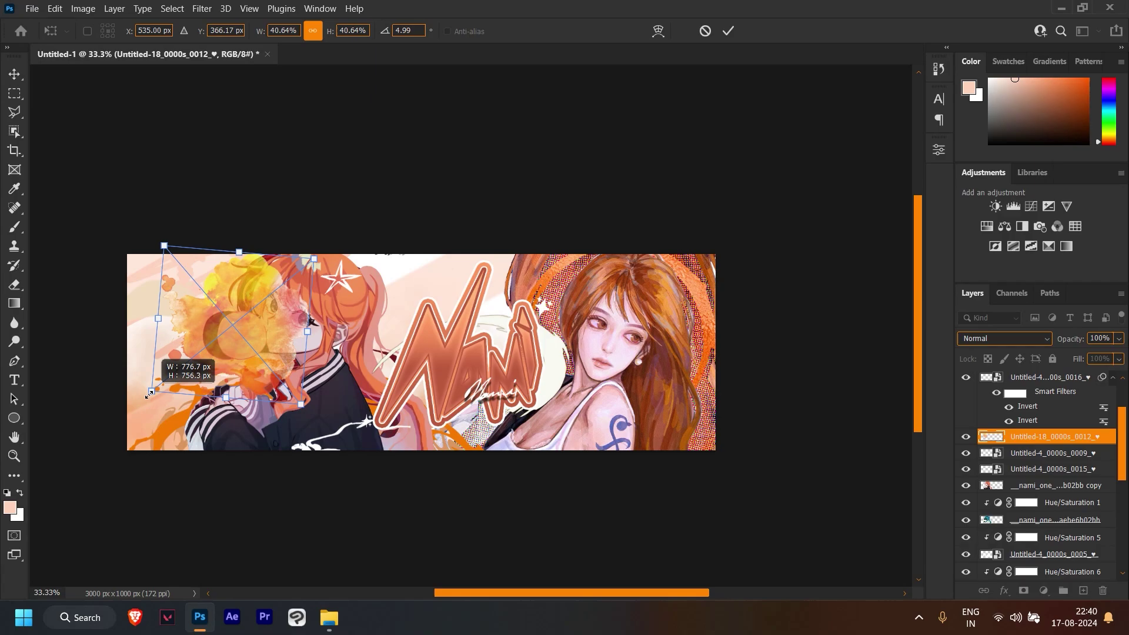
left_click(728, 31)
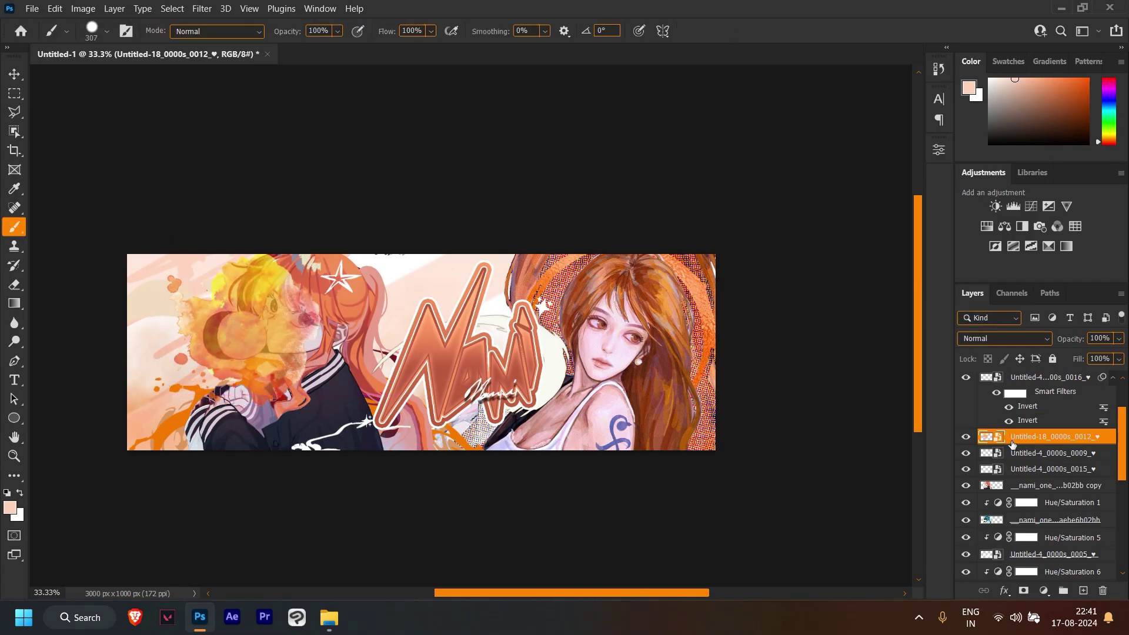
Step: Move the splash layer below the nami copy and set it beside the right woman's face
left_click_drag(1012, 442, 1039, 488)
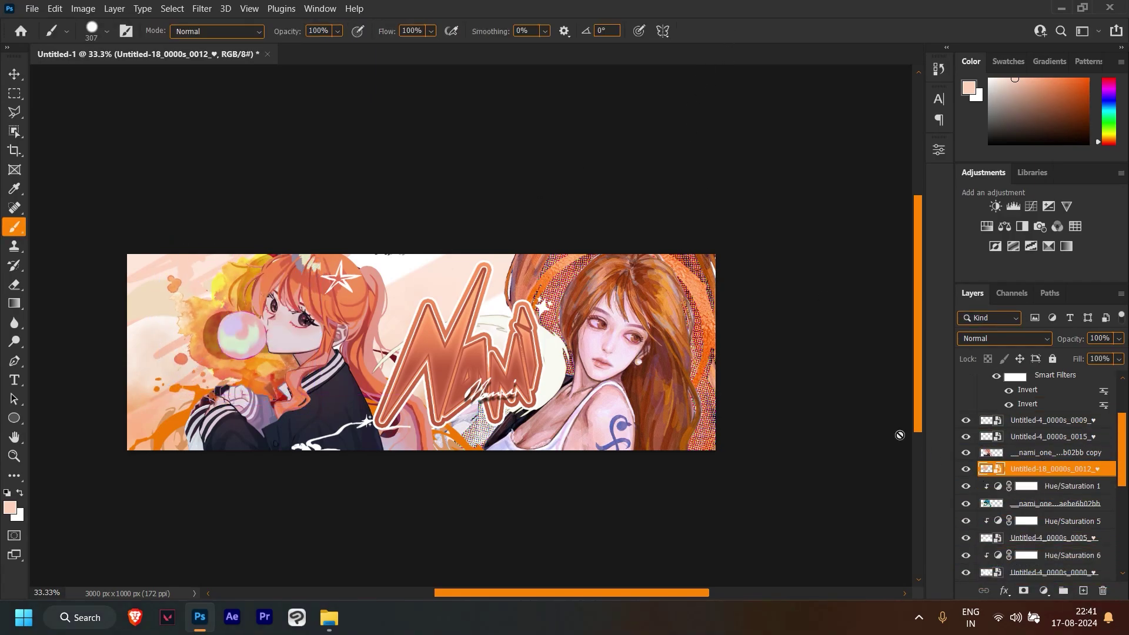
key("ctrl+t")
mouse_move(271, 329)
left_mouse_down()
mouse_move(540, 357)
mouse_move(547, 369)
left_mouse_up()
left_click(727, 31)
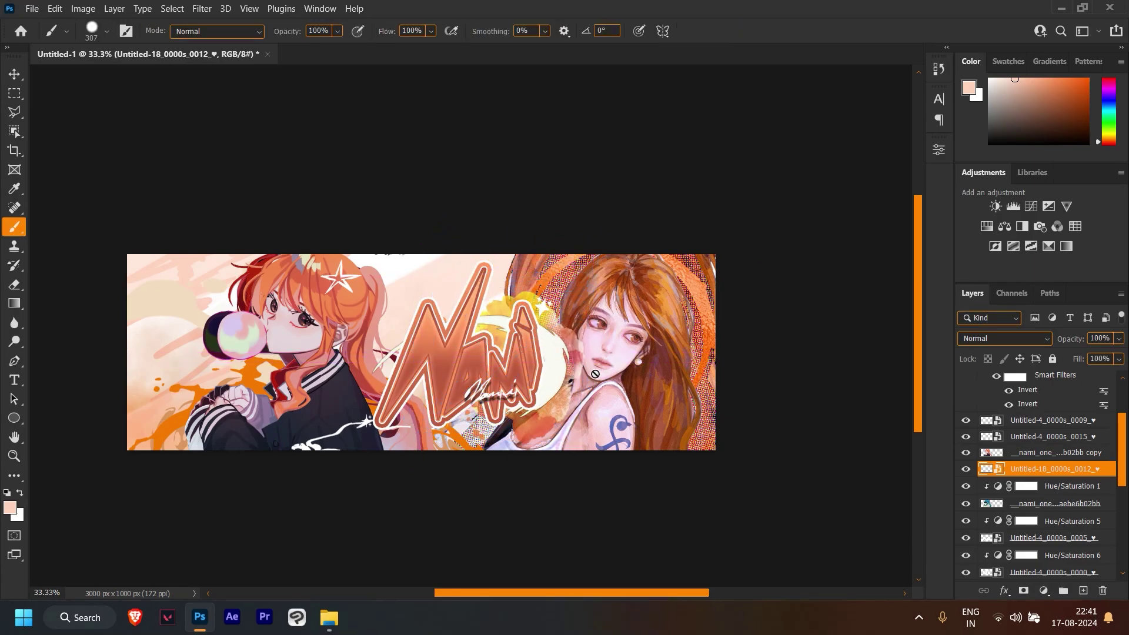
left_click_drag(1099, 356, 1127, 360)
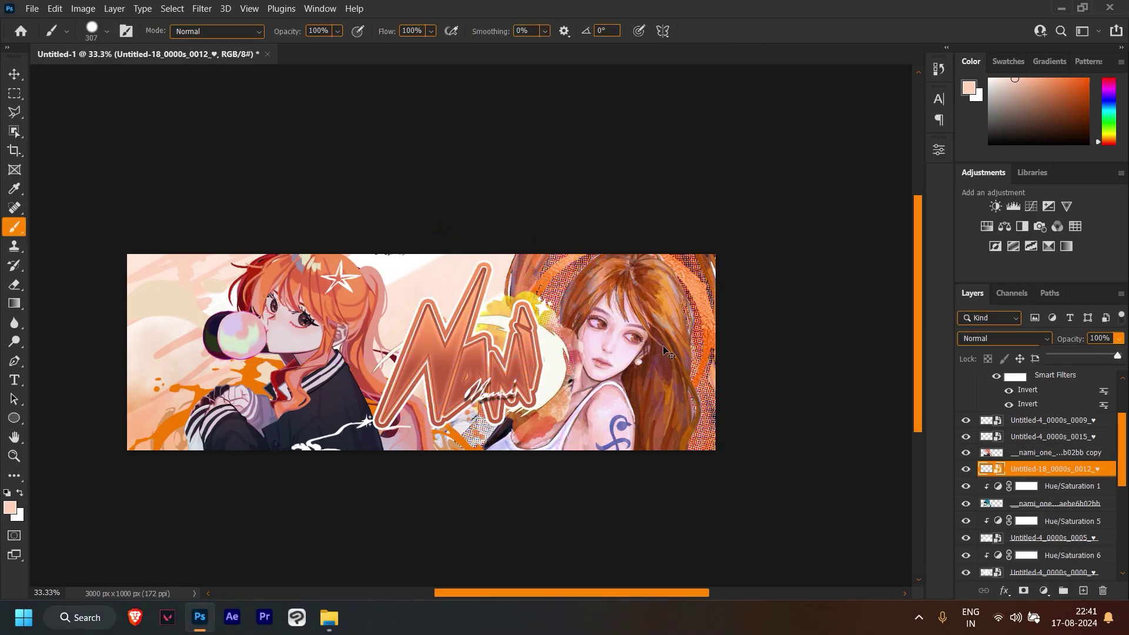
left_click_drag(669, 355, 611, 335)
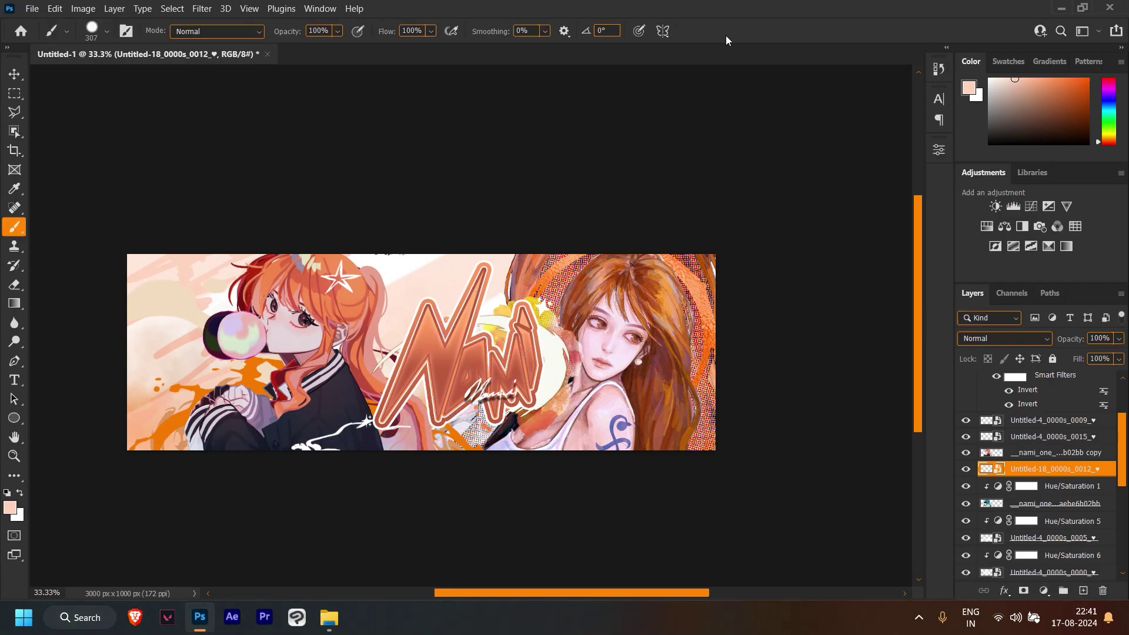
Step: Toggle the splash's visibility to compare, then select the top Y2K46 layer
left_click(966, 474)
left_click(963, 471)
scroll(1121, 453, "up", 2)
left_click(1035, 378)
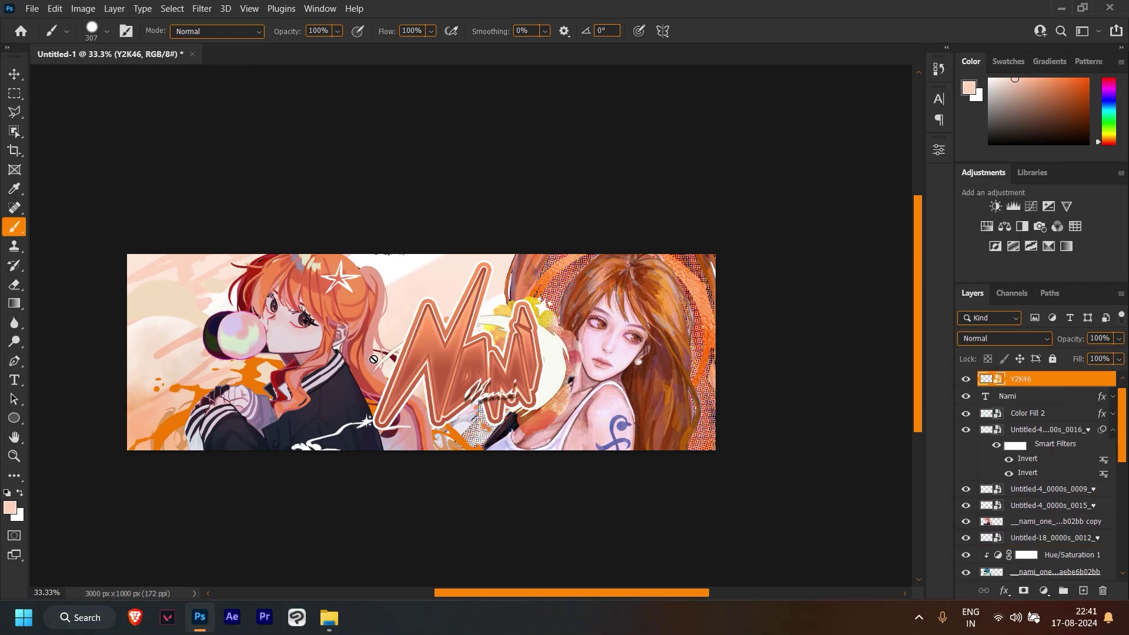
Step: Open the Hearts folder in Explorer with Extra large icons
left_click(330, 617)
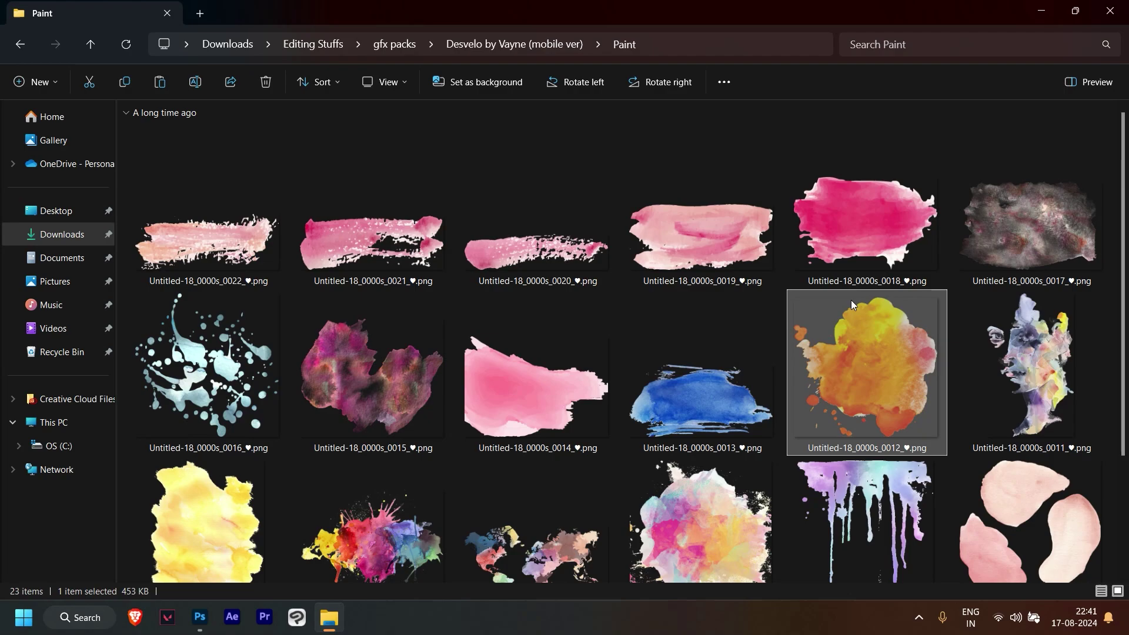
scroll(1057, 517, "down", 3)
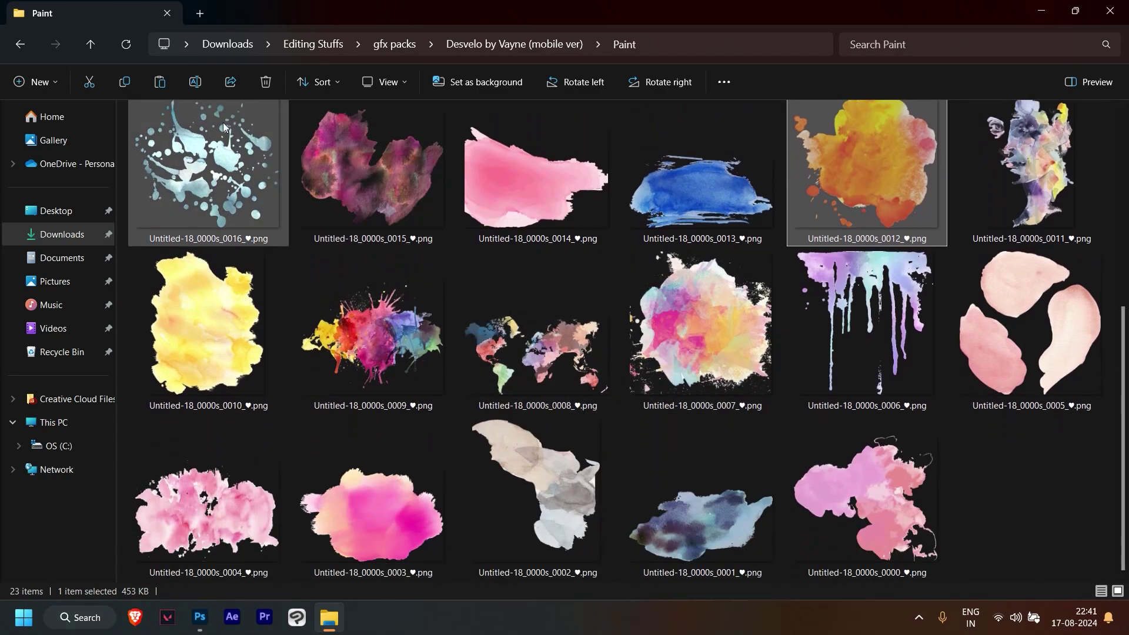
key("alt+Left")
double_click(199, 249)
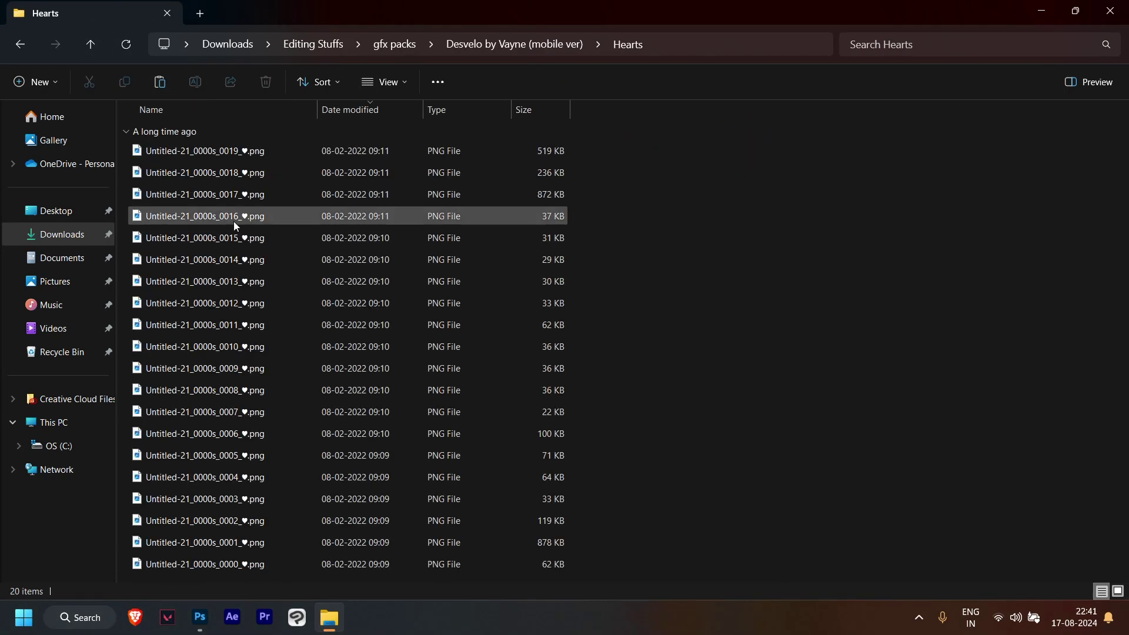
right_click(658, 219)
left_click(894, 254)
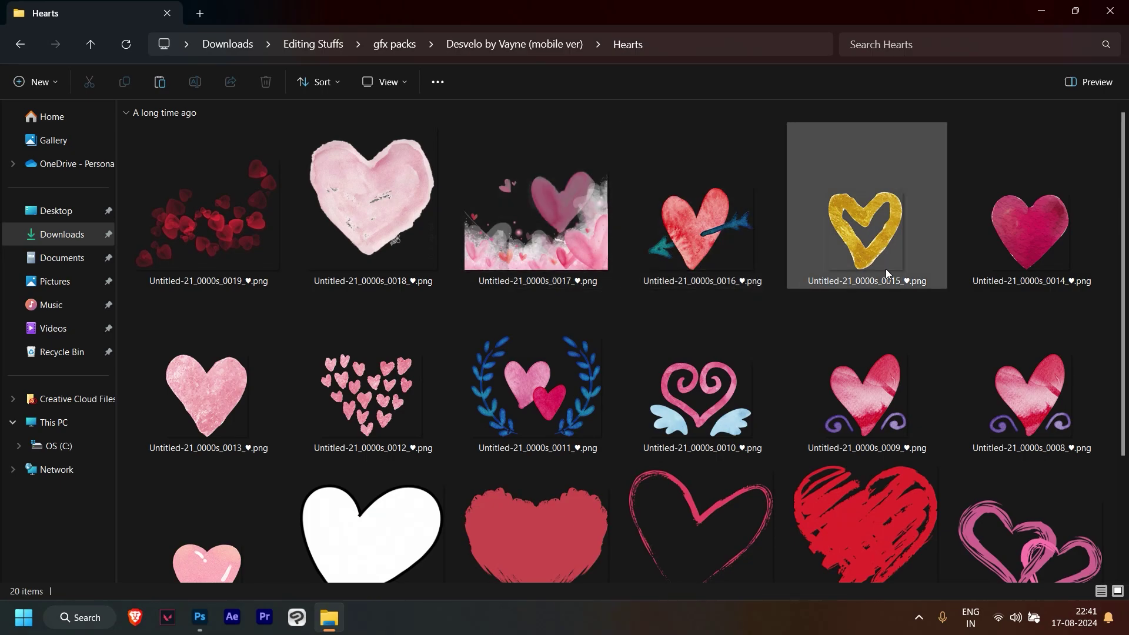
Step: Place heart image 0000 (three white hearts), shrunk to about 11%, near the star
left_click_drag(1121, 337, 1071, 496)
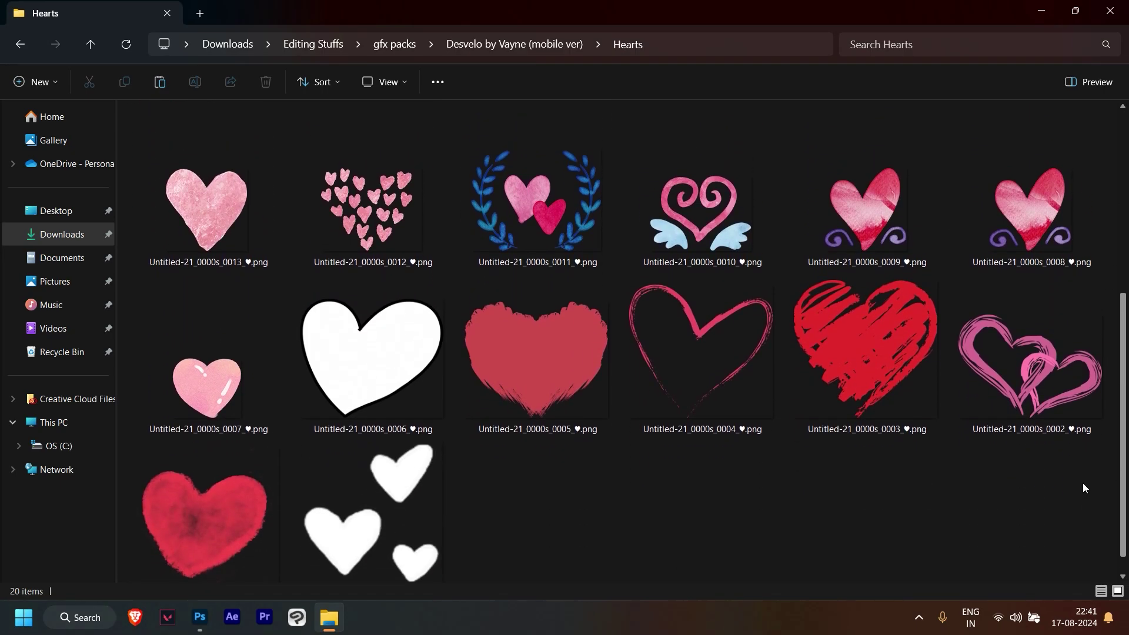
scroll(871, 236, "up", 3)
scroll(706, 365, "down", 3)
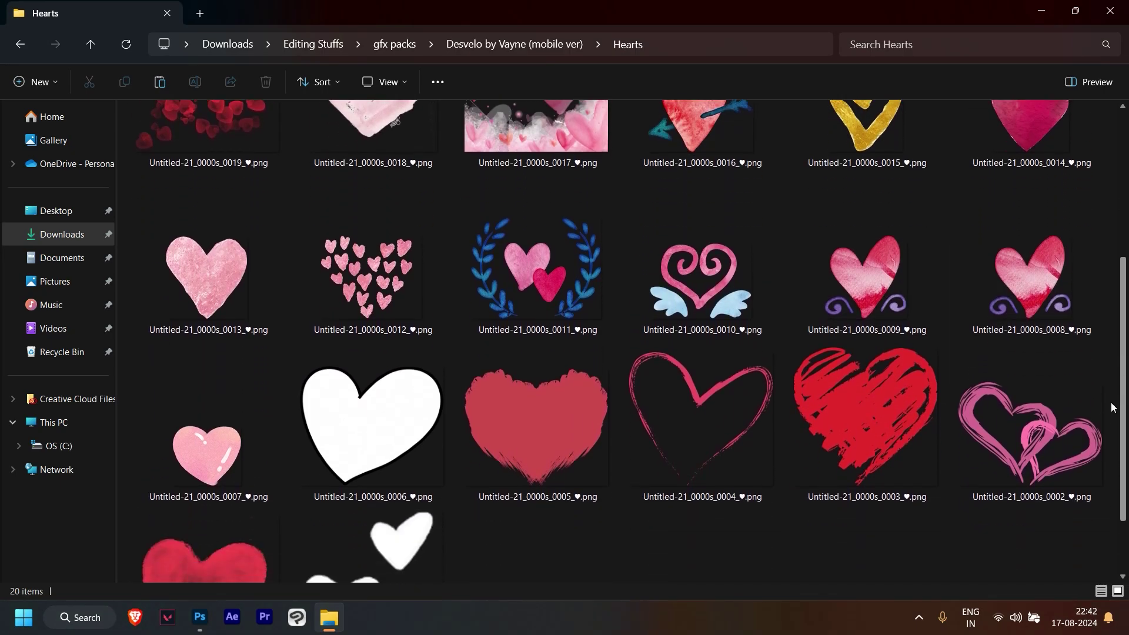
left_click(386, 471)
left_click_drag(411, 468, 188, 466)
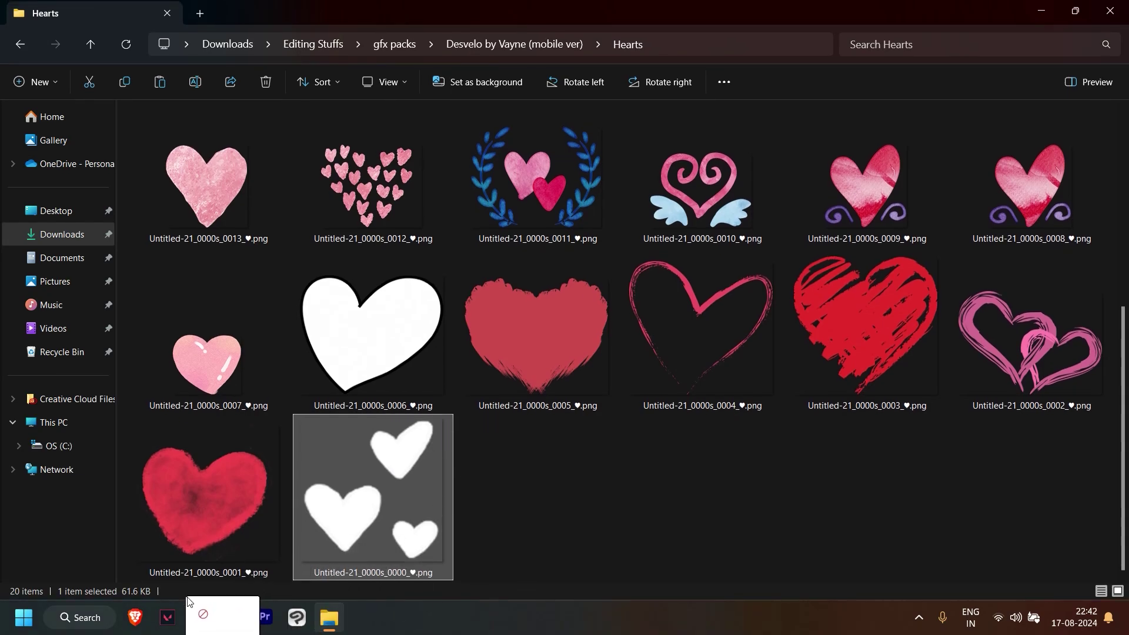
mouse_move(524, 448)
left_mouse_down()
mouse_move(392, 301)
mouse_move(218, 294)
left_mouse_up()
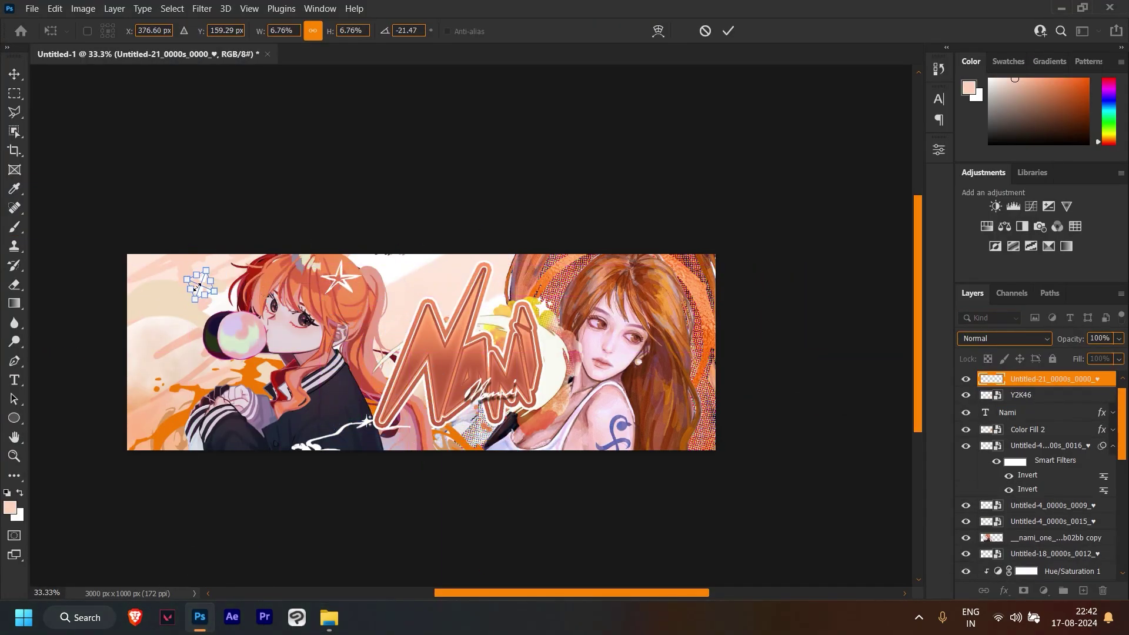
Step: Move the heart beside the right woman's face and commit it
left_click_drag(207, 282, 662, 323)
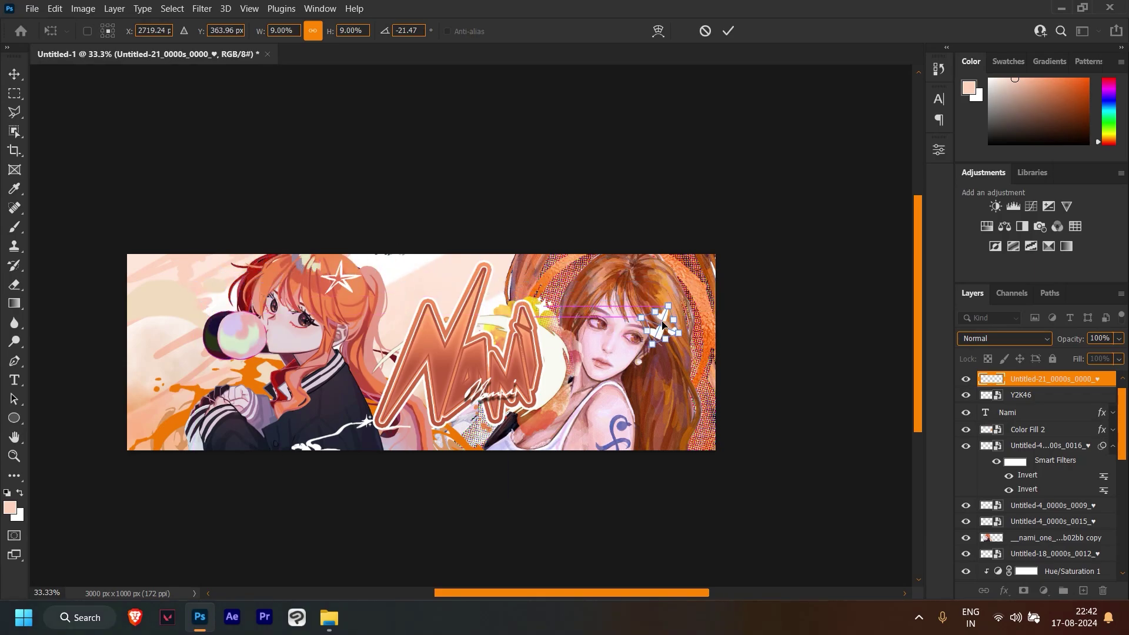
left_click(734, 34)
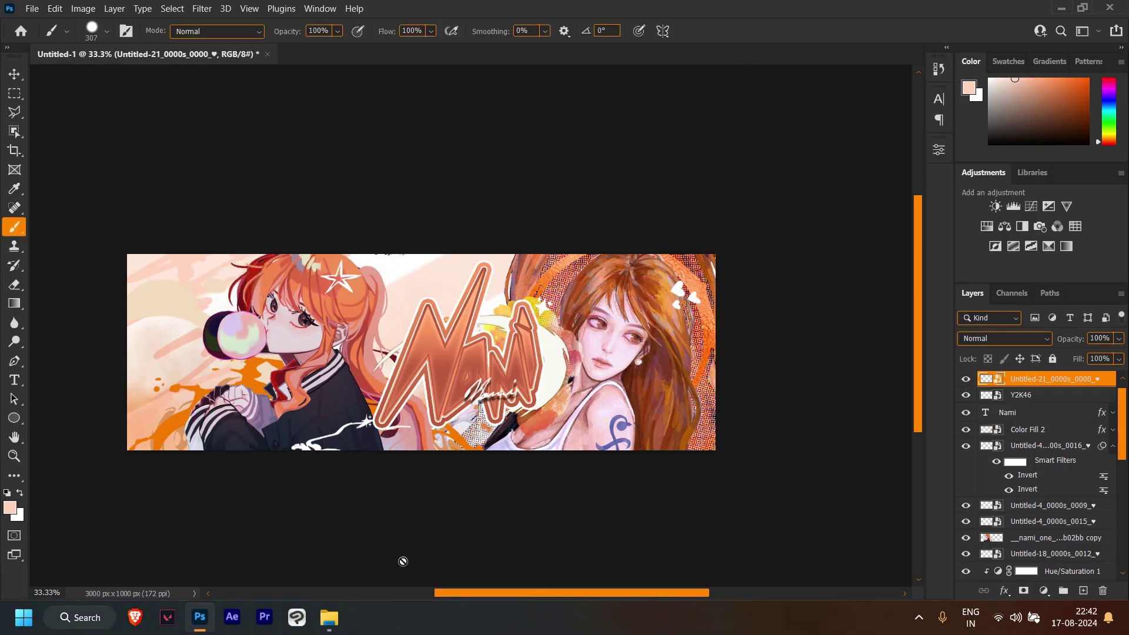
left_click(329, 617)
Step: Place a teal cloud image, scaled down, along the banner's bottom edge
left_click_drag(537, 492, 595, 535)
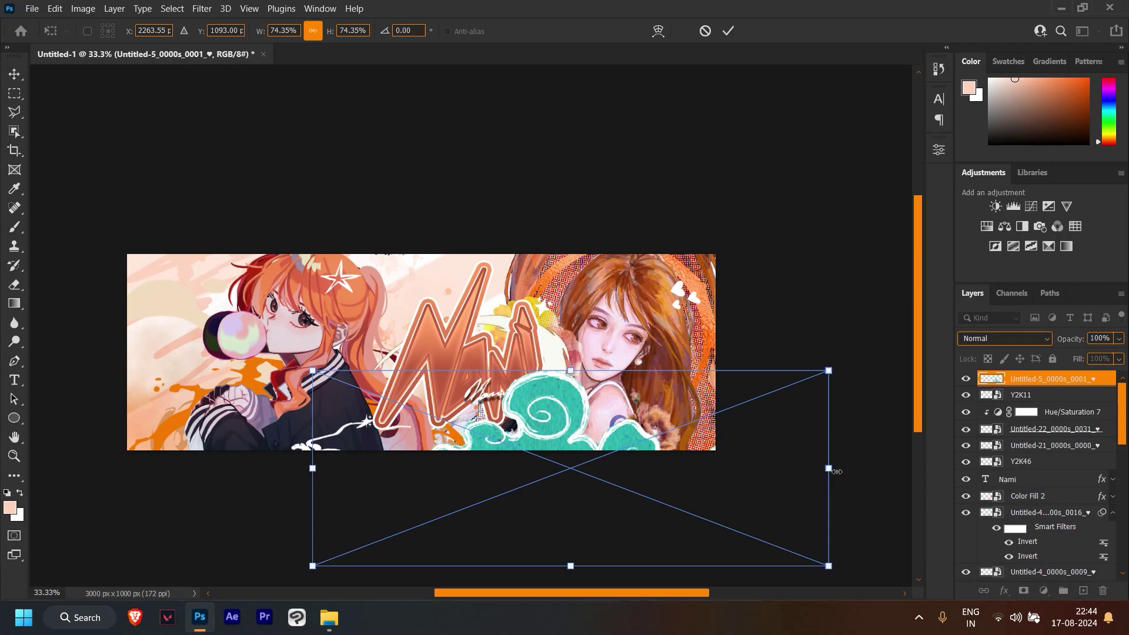
left_click_drag(835, 468, 589, 468)
mouse_move(511, 459)
left_mouse_down()
mouse_move(610, 435)
mouse_move(635, 467)
left_mouse_up()
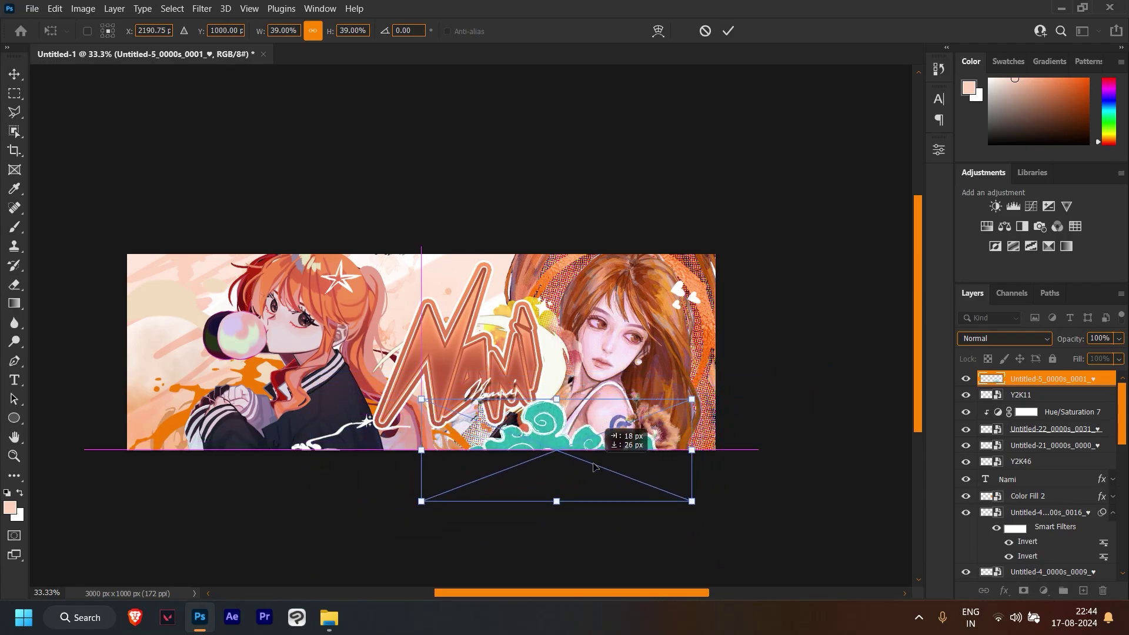
left_click_drag(700, 497, 651, 484)
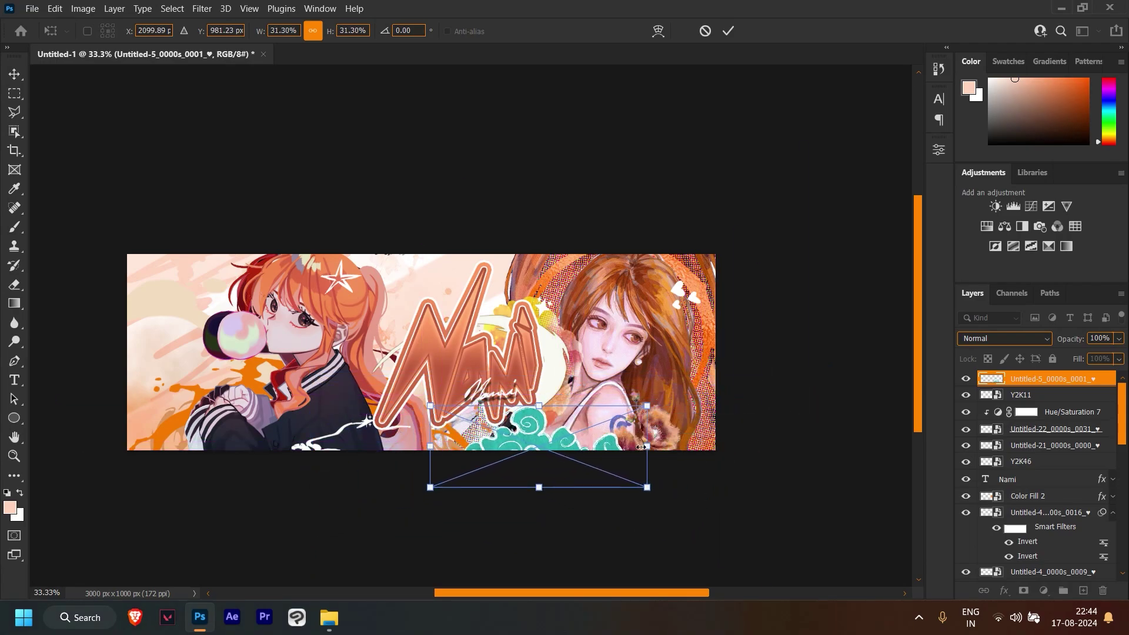
left_click_drag(602, 452, 588, 450)
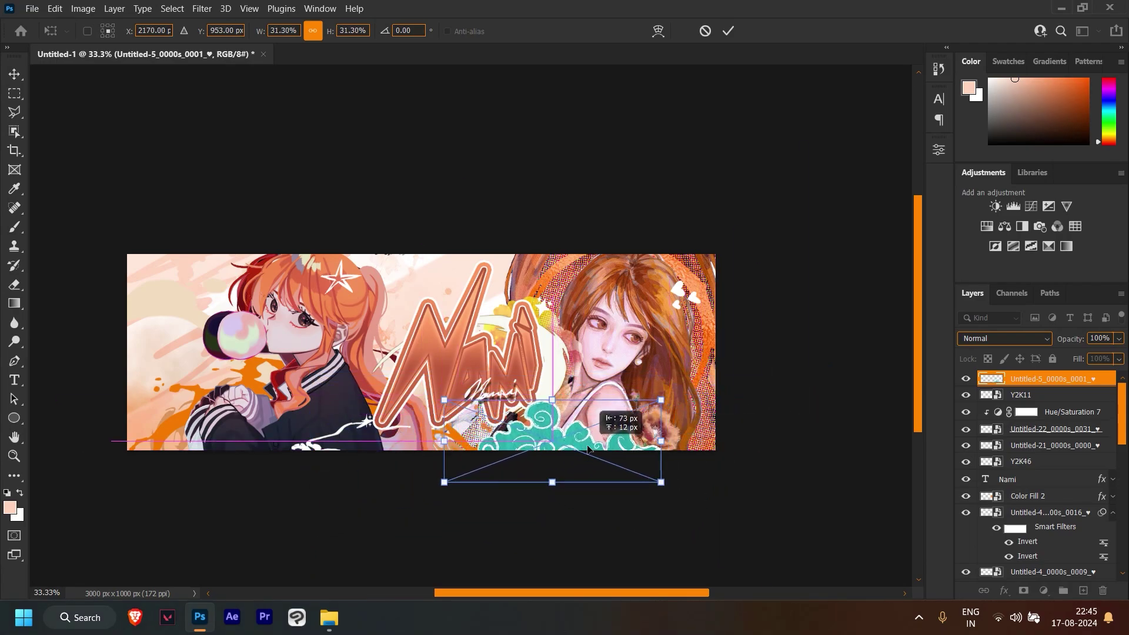
left_click(728, 30)
Step: Duplicate the teal cloud and lay the enlarged copy along the lower-left edge
key("ctrl+j")
key("ctrl+t")
left_click_drag(557, 437, 238, 231)
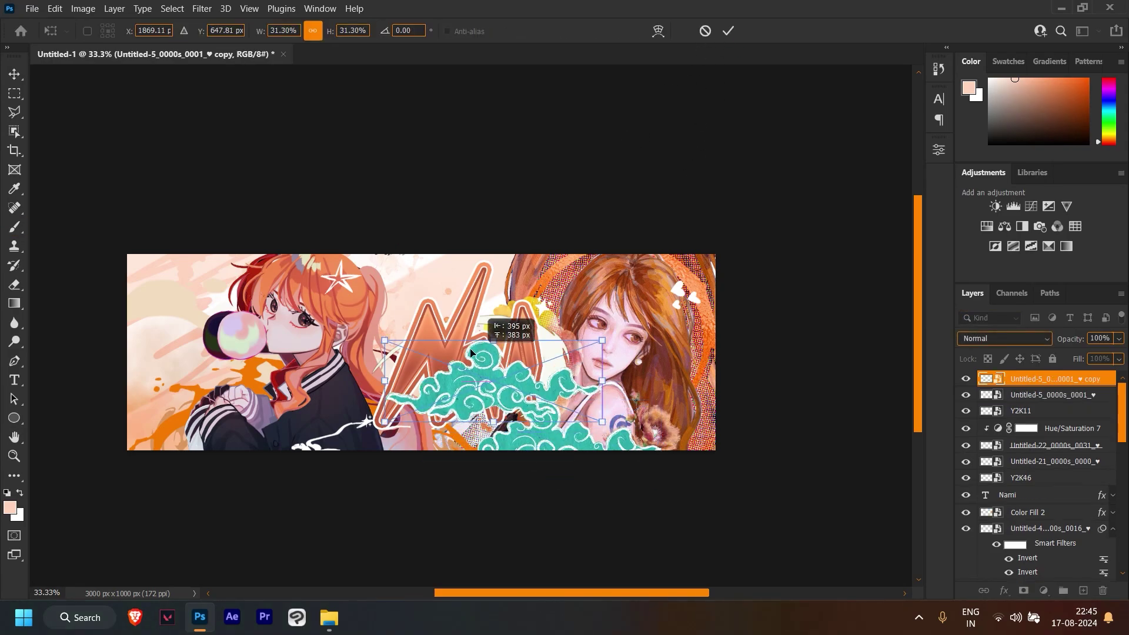
left_click_drag(342, 194, 411, 179)
mouse_move(268, 232)
left_mouse_down()
mouse_move(225, 456)
mouse_move(302, 474)
mouse_move(799, 440)
left_mouse_up()
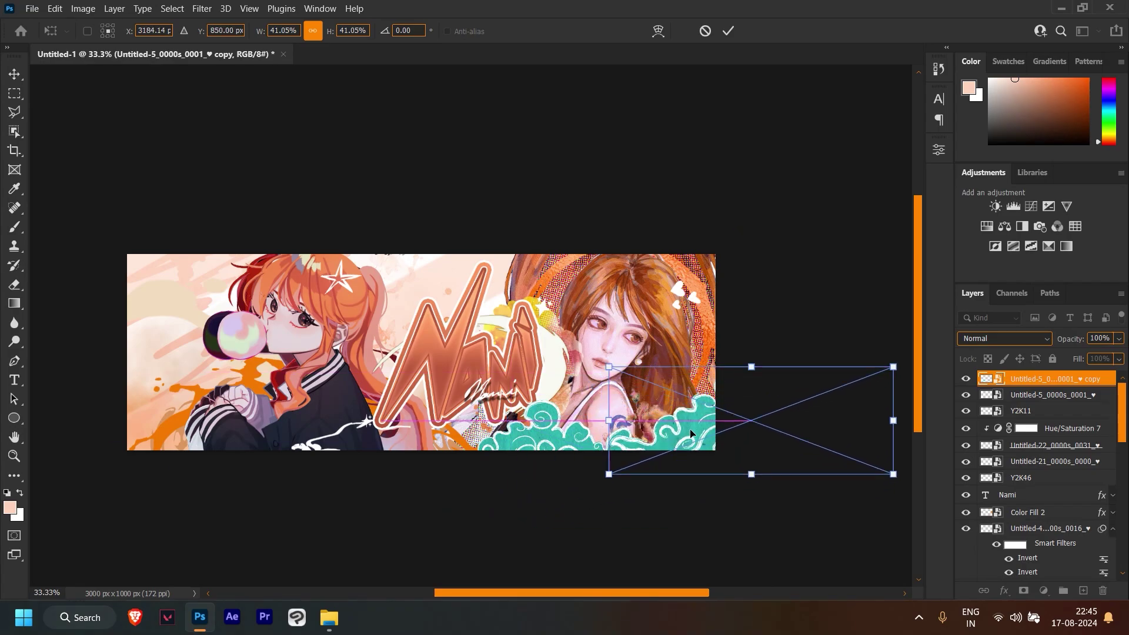
left_click_drag(698, 456, 245, 453)
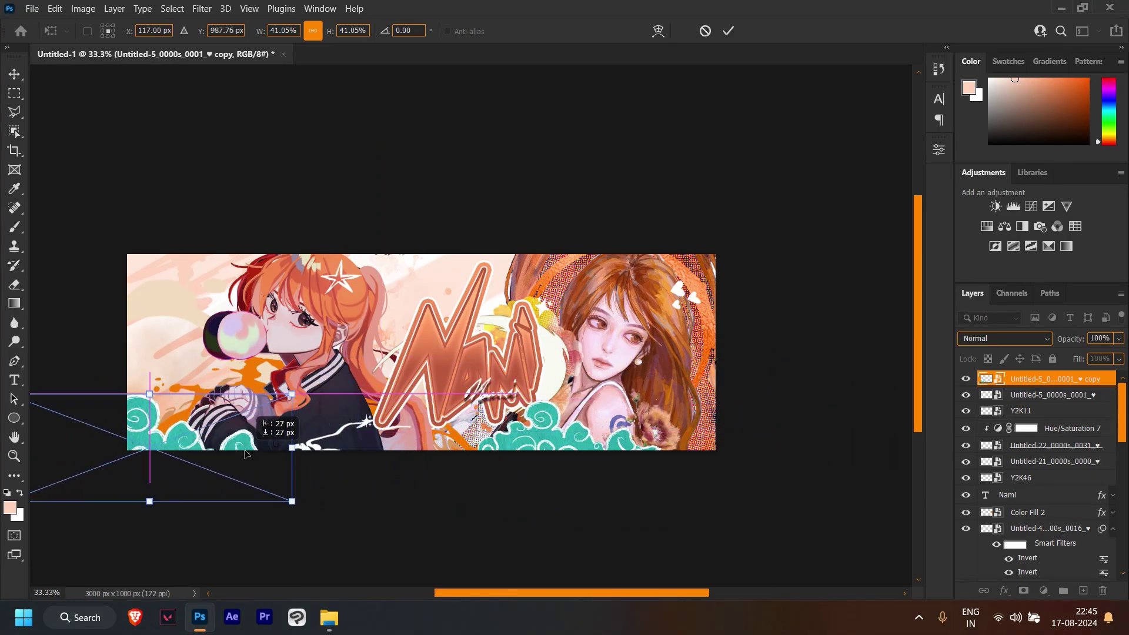
Step: Commit the cloud copy and soften it with a Gaussian Blur
left_click(722, 31)
left_click(201, 8)
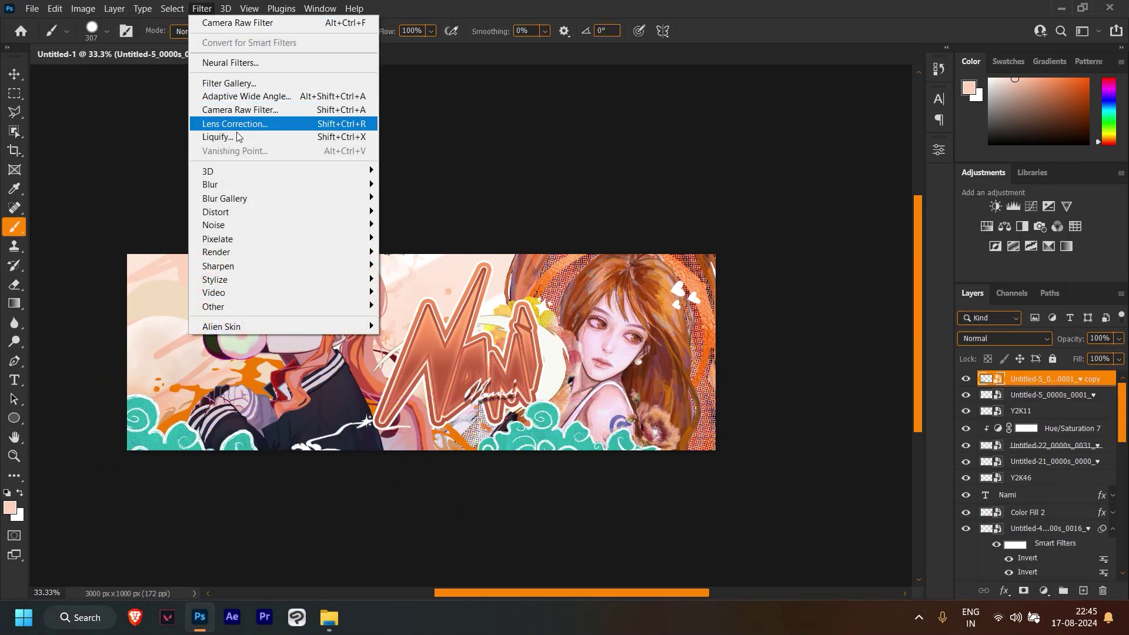
left_click(415, 238)
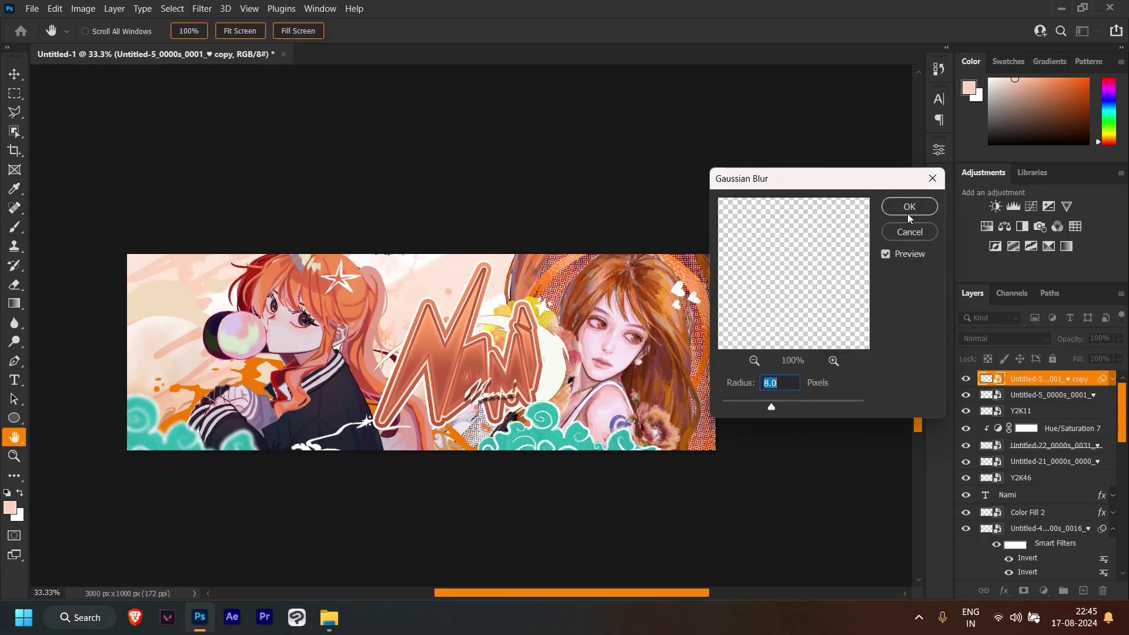
left_click(908, 214)
Step: Place the puffy mint cloud image, scaled down and rotated upside down
left_click(329, 617)
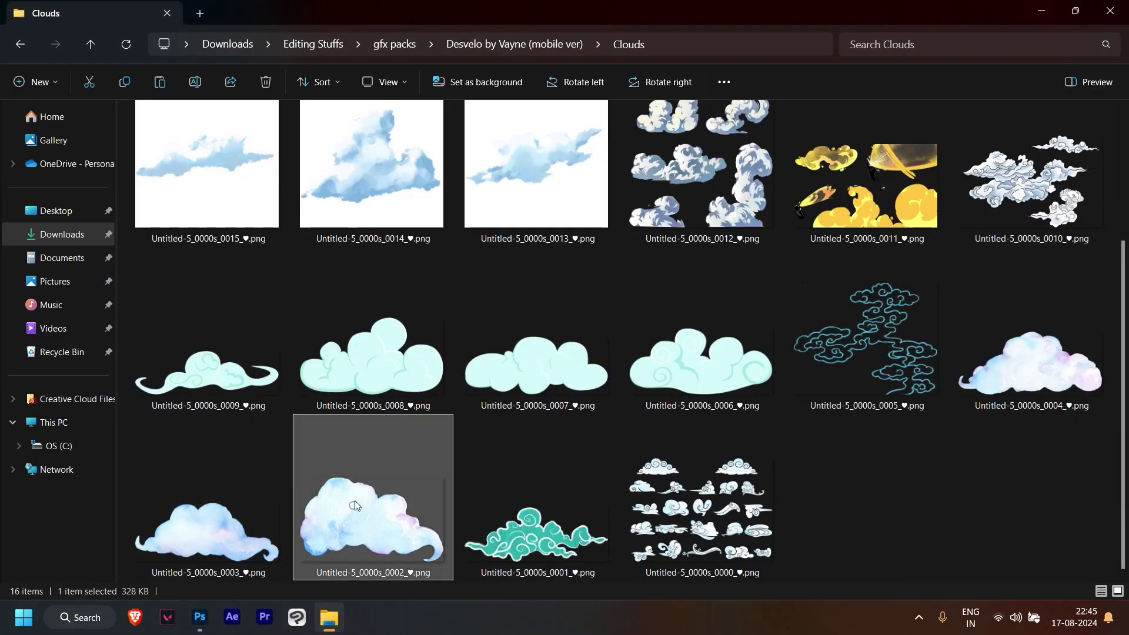
left_click(382, 376)
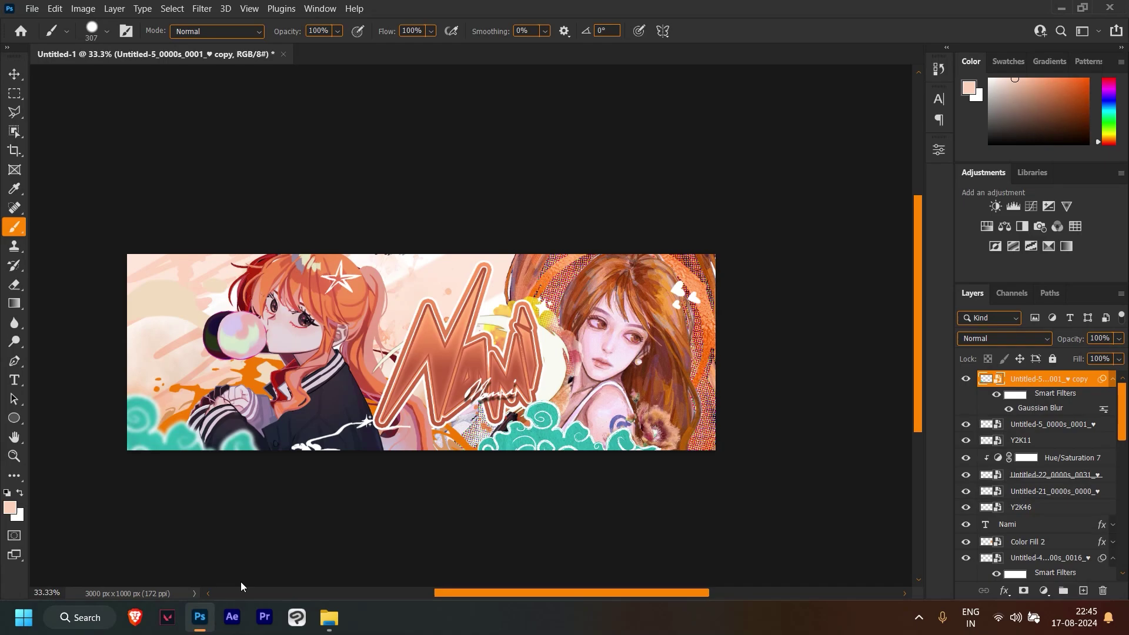
left_click_drag(373, 400, 314, 482)
left_click_drag(469, 481, 378, 449)
mouse_move(263, 489)
left_mouse_down()
mouse_move(680, 494)
mouse_move(327, 241)
mouse_move(276, 329)
left_mouse_up()
left_click_drag(253, 277, 286, 529)
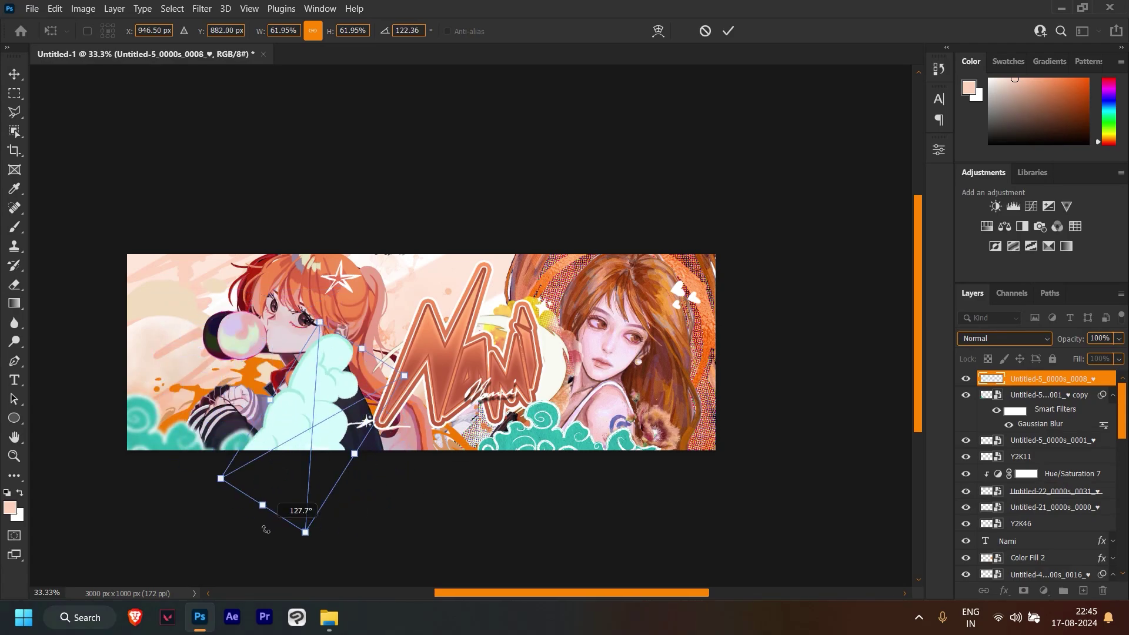
mouse_move(306, 447)
left_mouse_down()
mouse_move(303, 347)
mouse_move(356, 253)
mouse_move(210, 250)
mouse_move(512, 256)
mouse_move(218, 253)
left_mouse_up()
Step: Tilt the mint cloud into the banner's top-left corner and commit it
left_click_drag(94, 276, 82, 253)
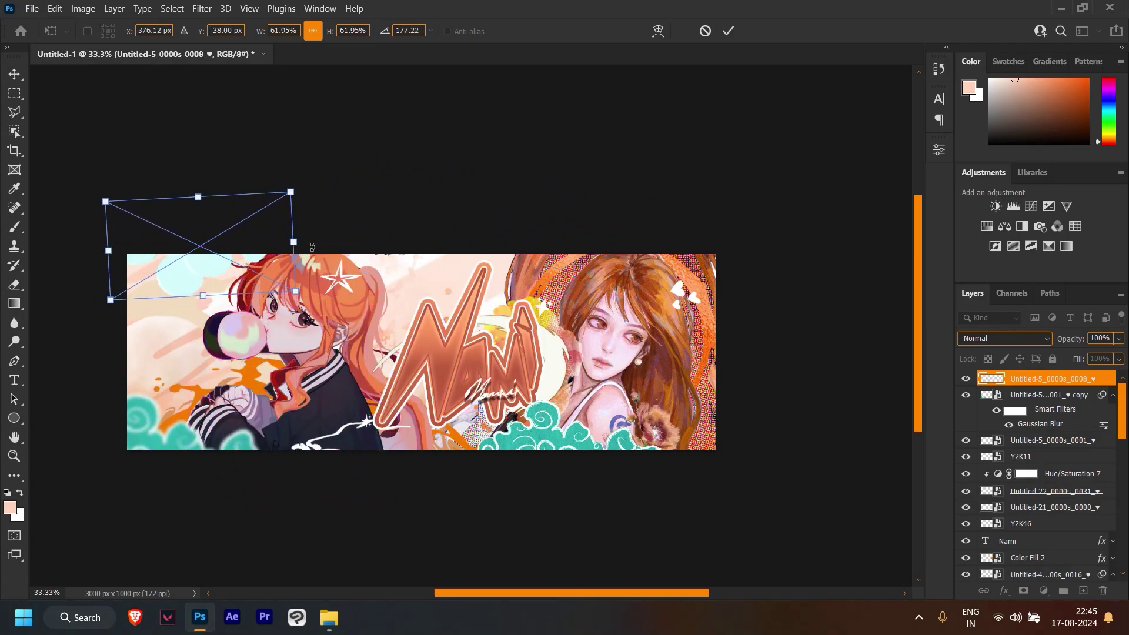
mouse_move(184, 232)
left_mouse_down()
mouse_move(210, 260)
mouse_move(235, 264)
left_mouse_up()
left_click_drag(341, 259, 351, 197)
left_click_drag(247, 263, 249, 261)
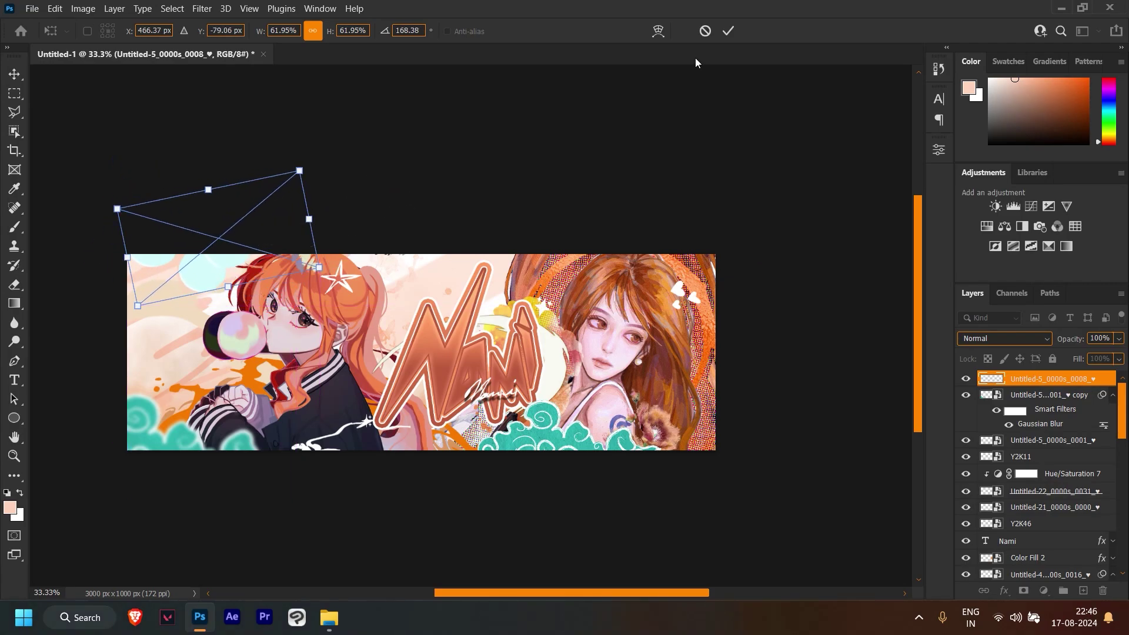
key("Return")
key("b")
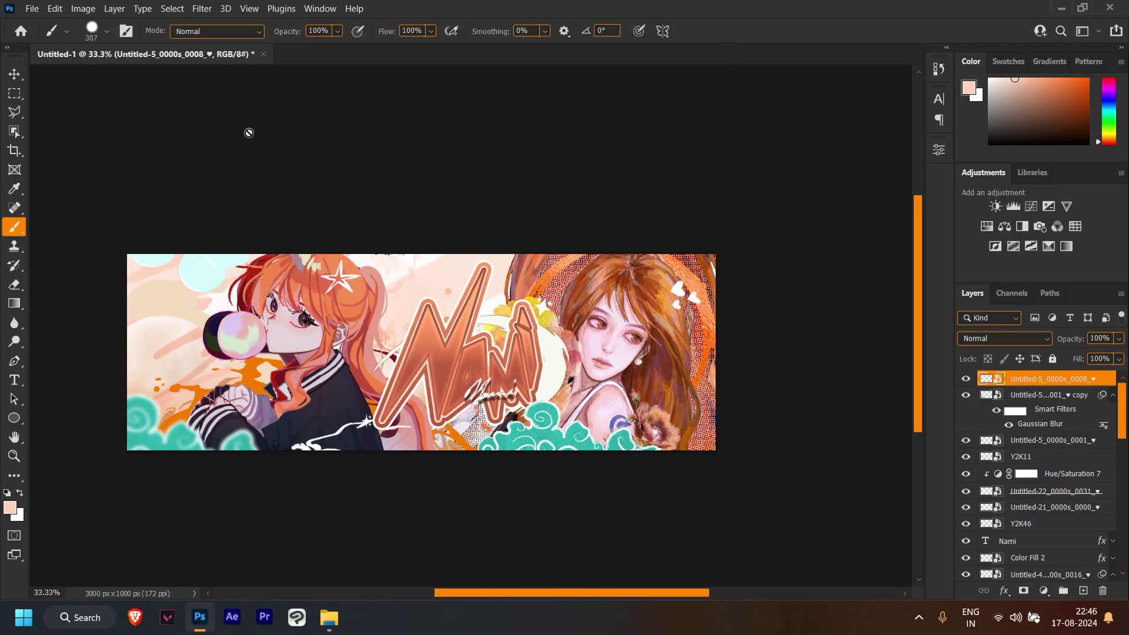
Step: Apply a Gaussian Blur to the mint cloud
left_click(202, 9)
mouse_move(210, 184)
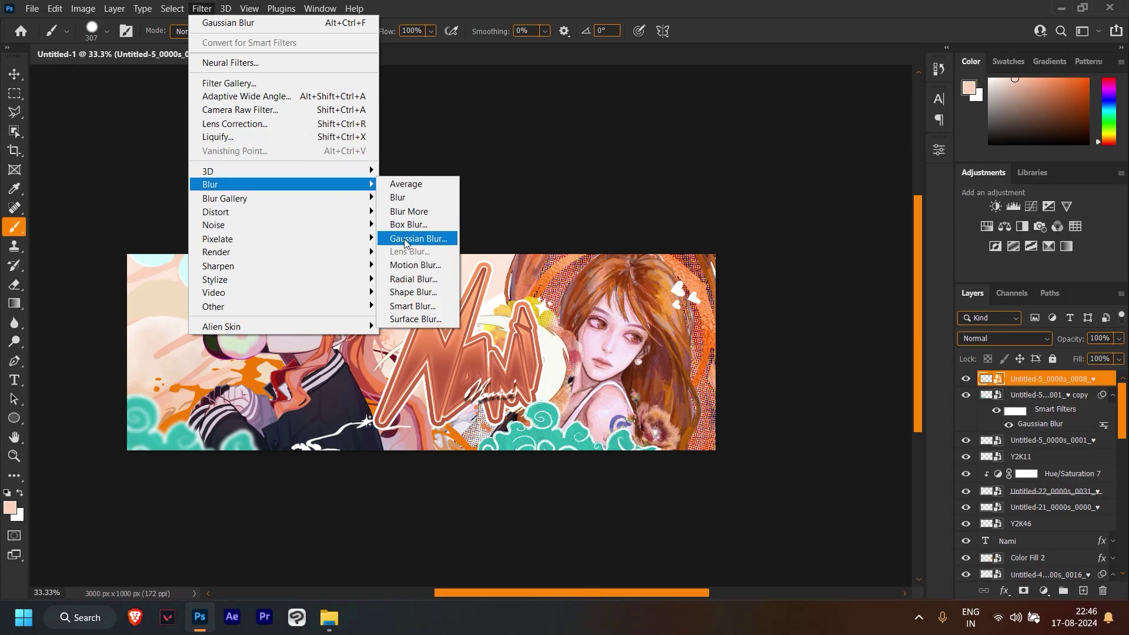
left_click(405, 239)
key("Return")
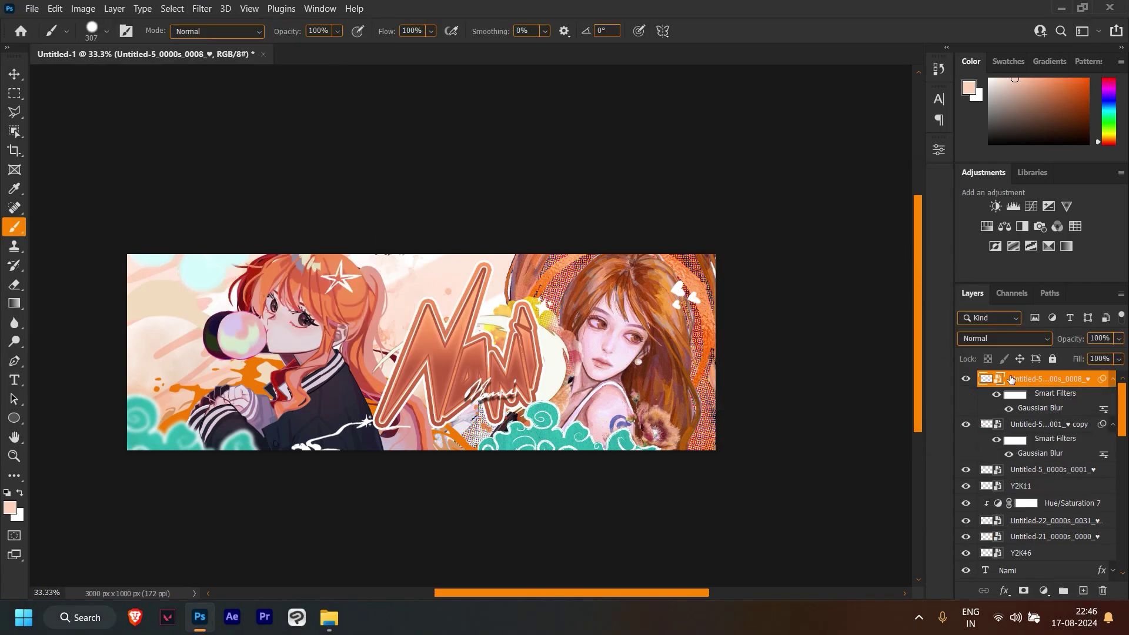
left_click(976, 470)
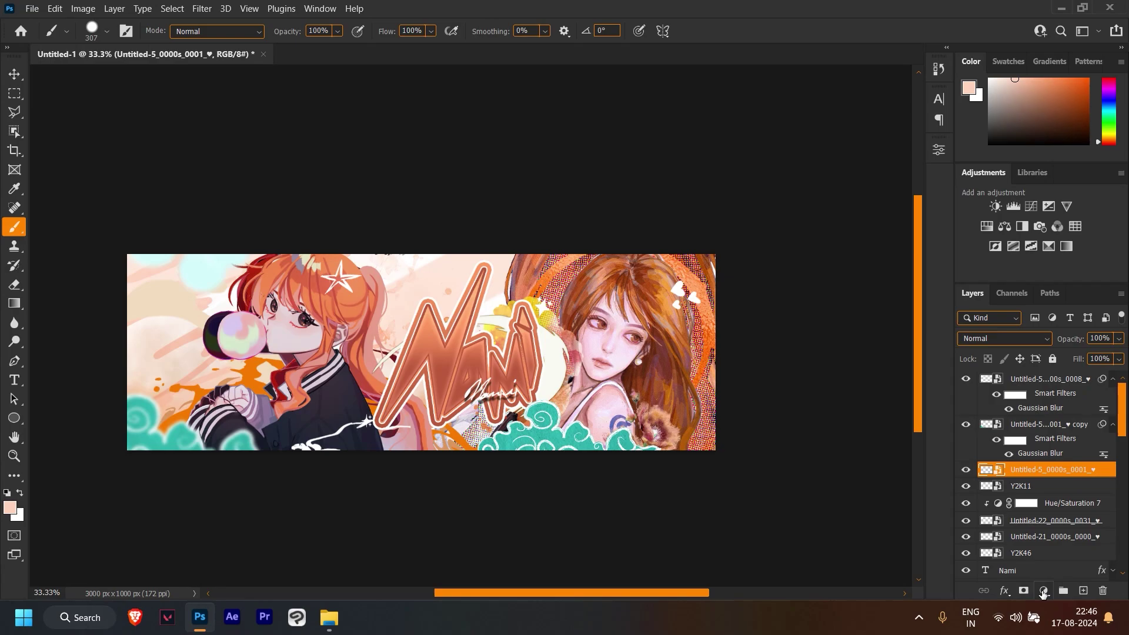
Step: Add a Hue/Saturation adjustment with Hue -157 to the teal cloud
left_click(1043, 592)
left_click(1030, 462)
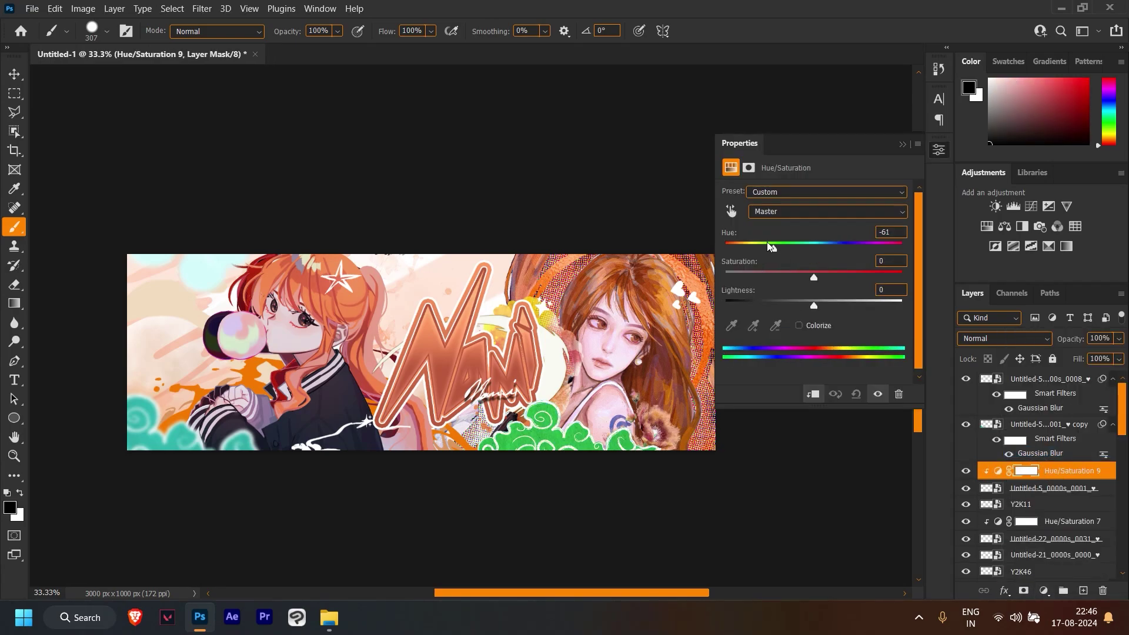
left_click_drag(743, 254, 735, 254)
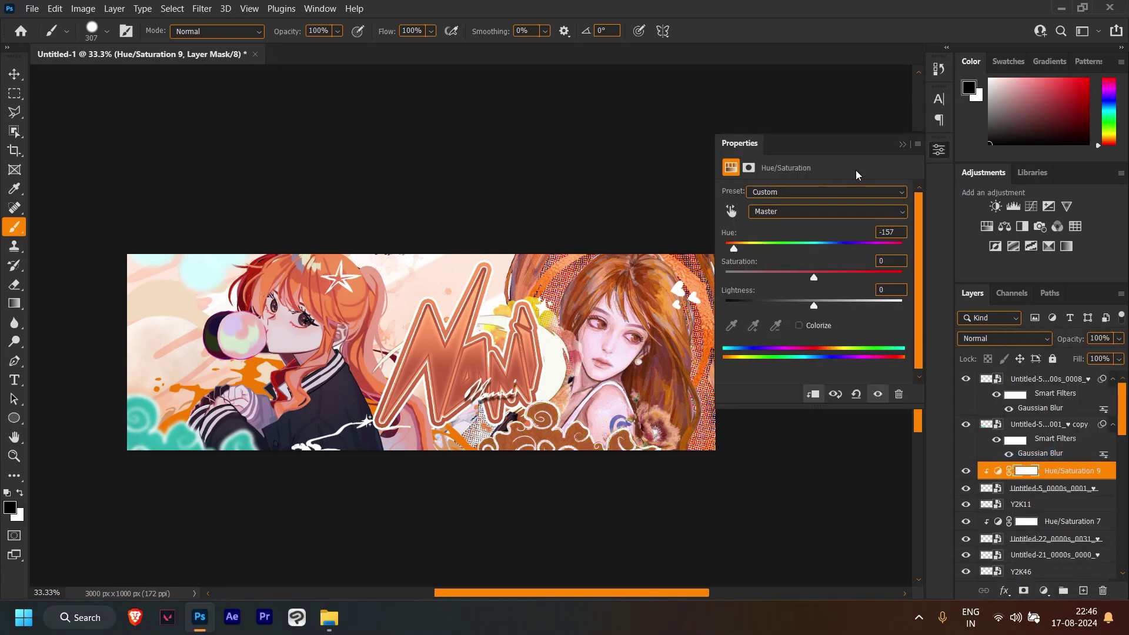
left_click(902, 144)
Step: Clip adjustment copies to the blurred and mint clouds, with Saturation +58 and Lightness -24
key("ctrl+j")
left_click_drag(1053, 473, 1058, 441)
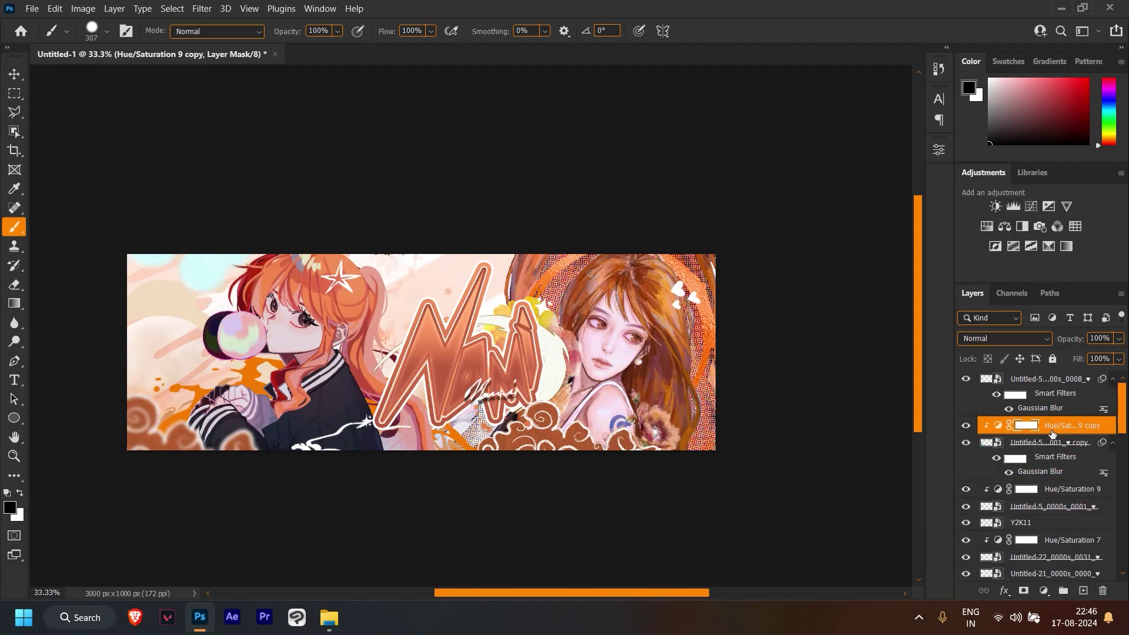
key("ctrl+j")
left_click_drag(1053, 383, 1053, 380)
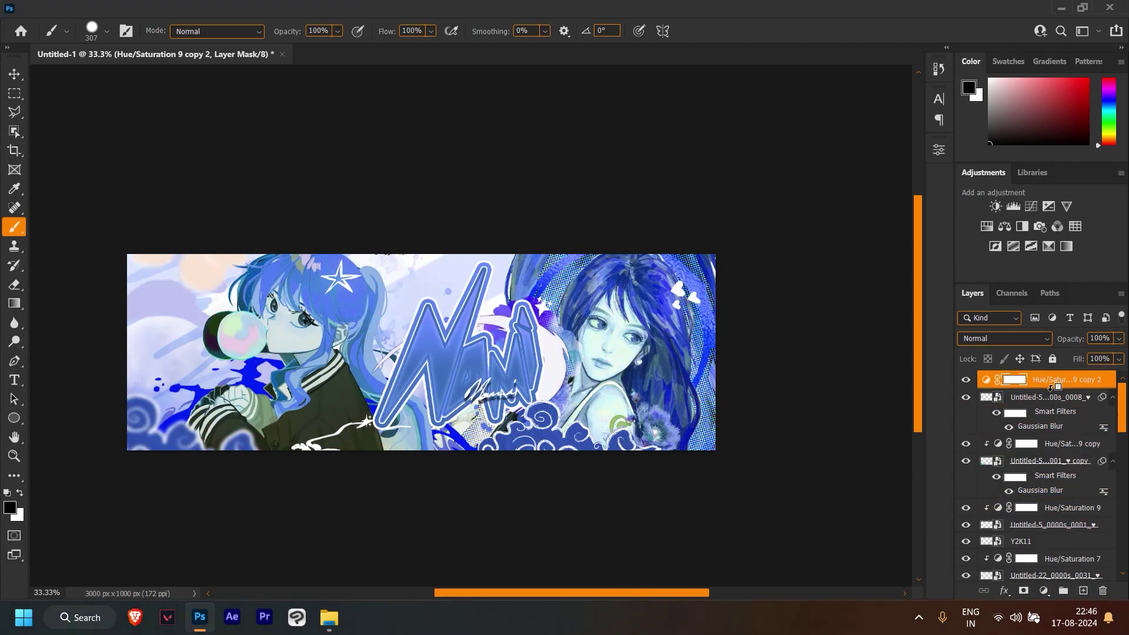
left_click(1051, 388, "alt")
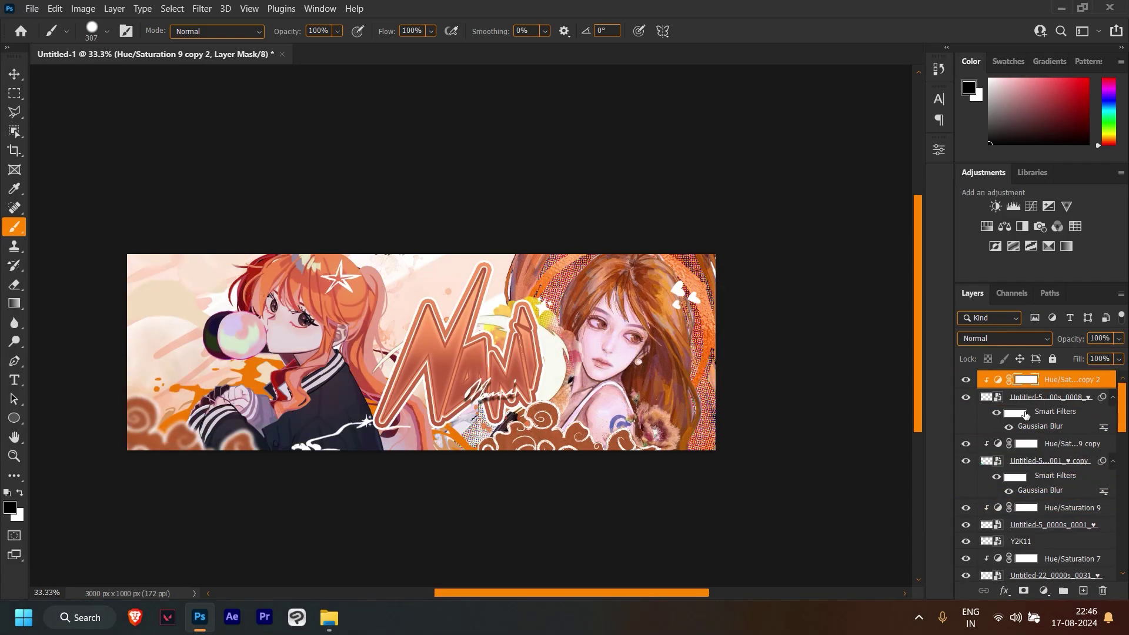
double_click(998, 381)
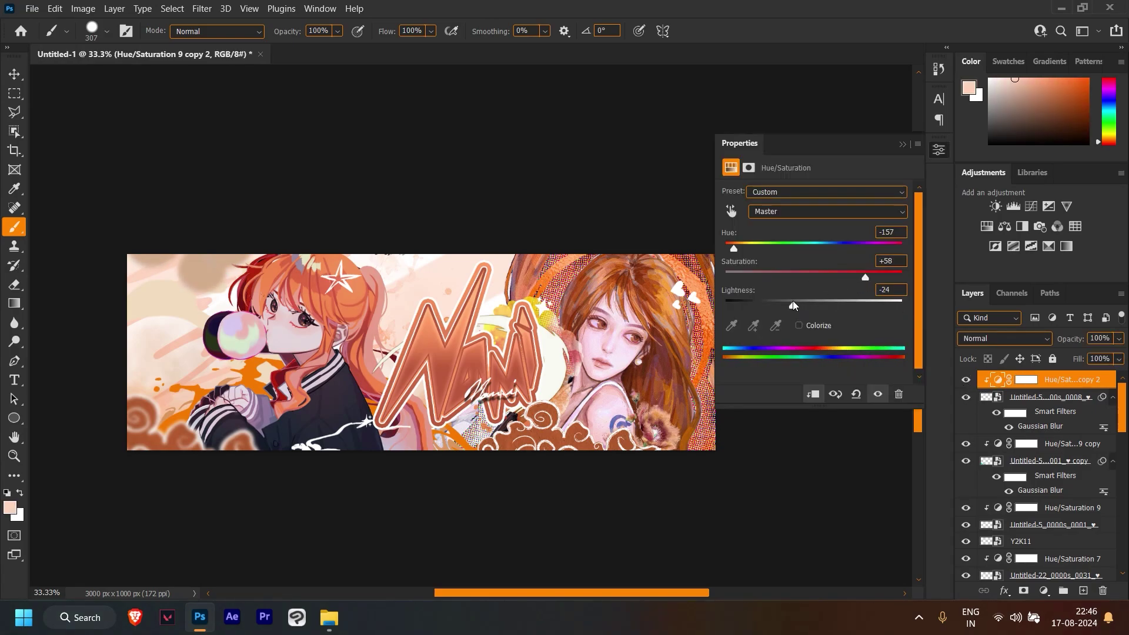
left_click_drag(793, 304, 809, 304)
left_click(902, 144)
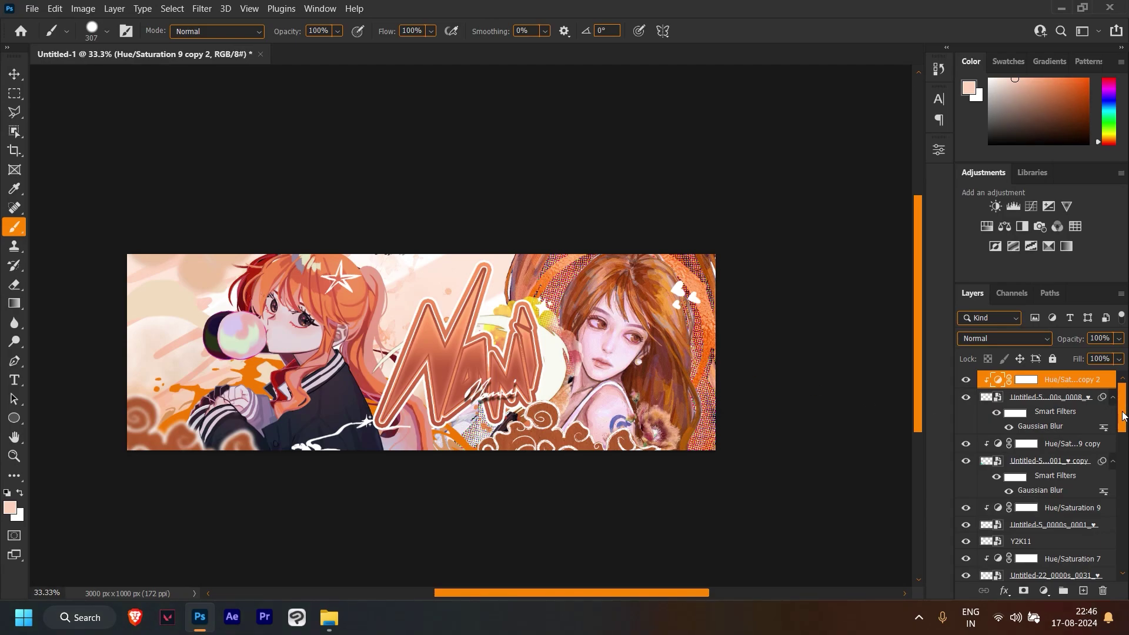
Step: Add a 'Nami.' text layer and move it onto the banner
key("t")
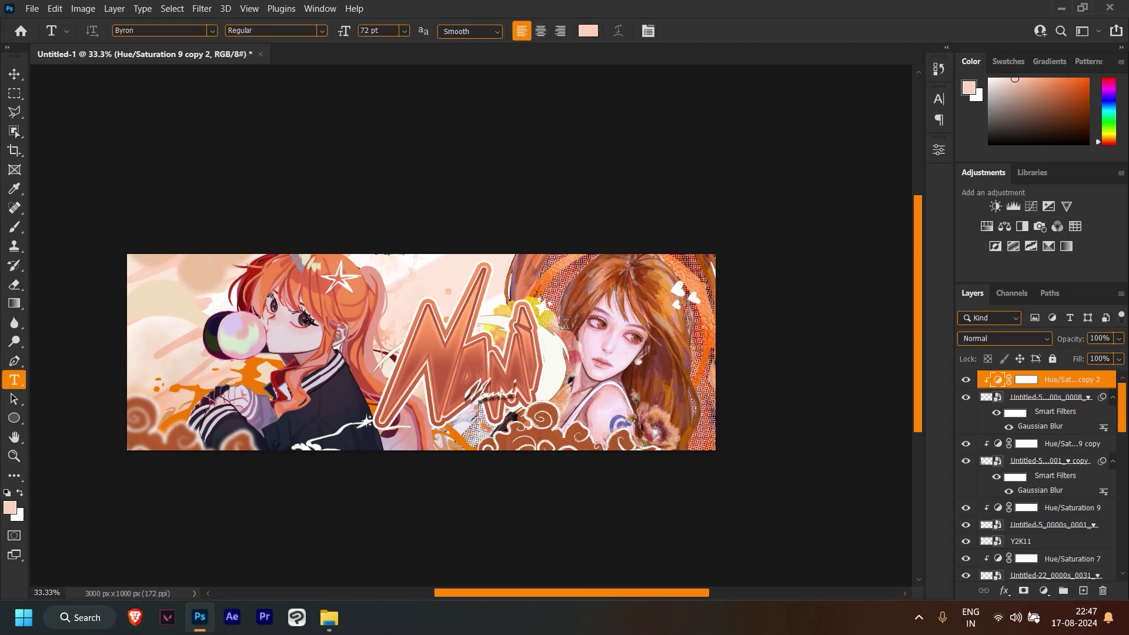
left_click(565, 323)
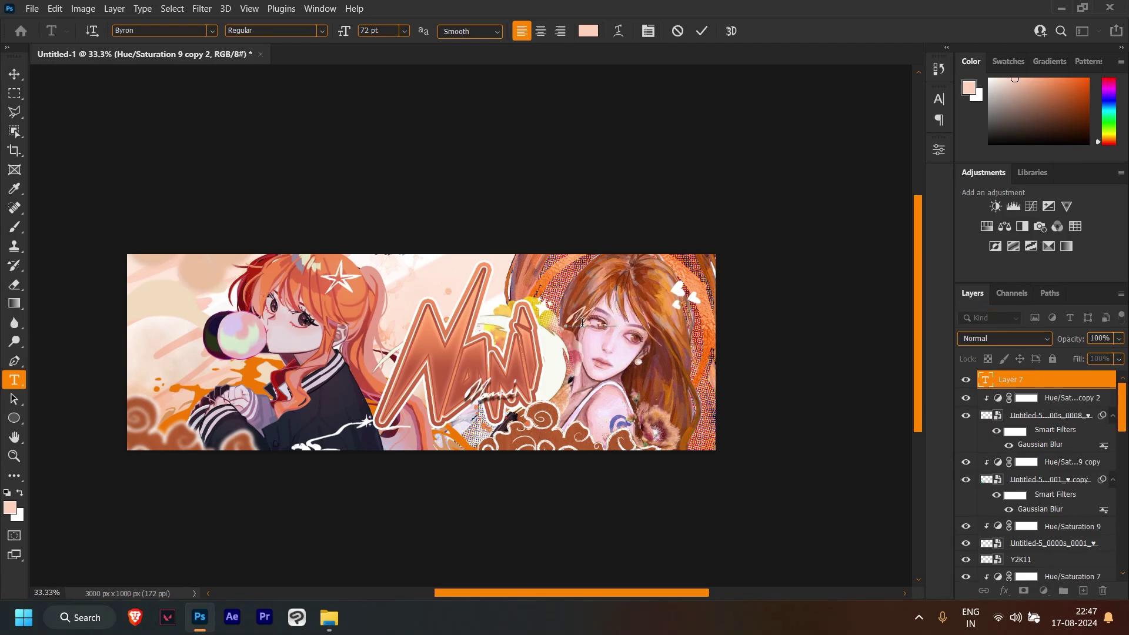
left_click(708, 33)
key("ctrl+t")
mouse_move(591, 323)
left_mouse_down()
mouse_move(391, 383)
mouse_move(252, 312)
mouse_move(237, 442)
mouse_move(598, 427)
left_mouse_up()
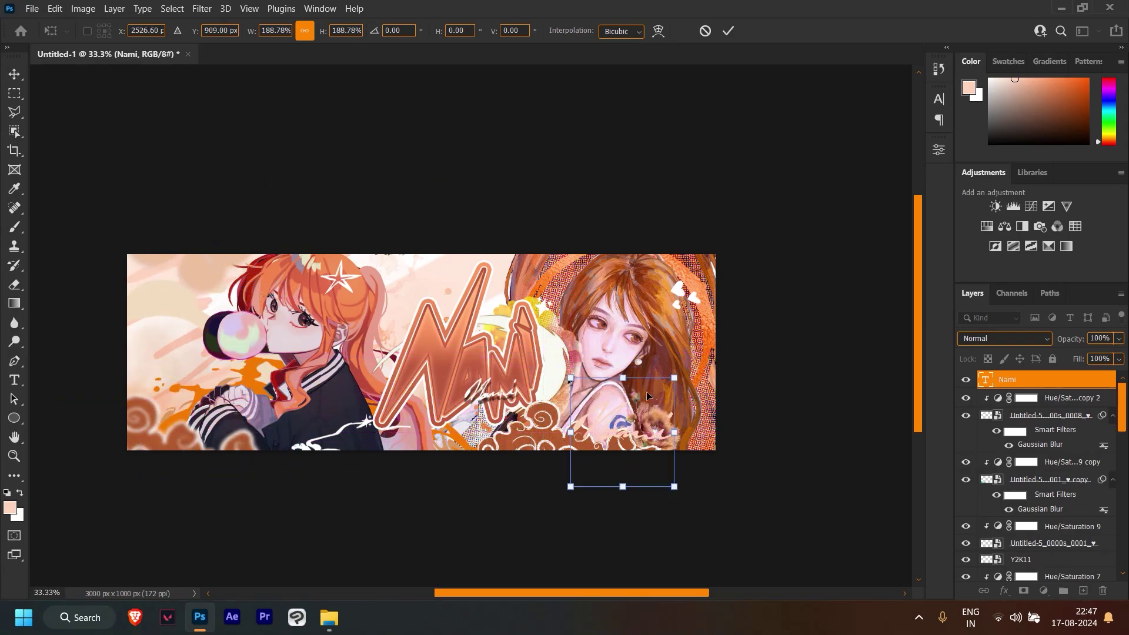
left_click(728, 32)
Step: Set the Nami. label to Arial Bold with -100 tracking
left_click(211, 31)
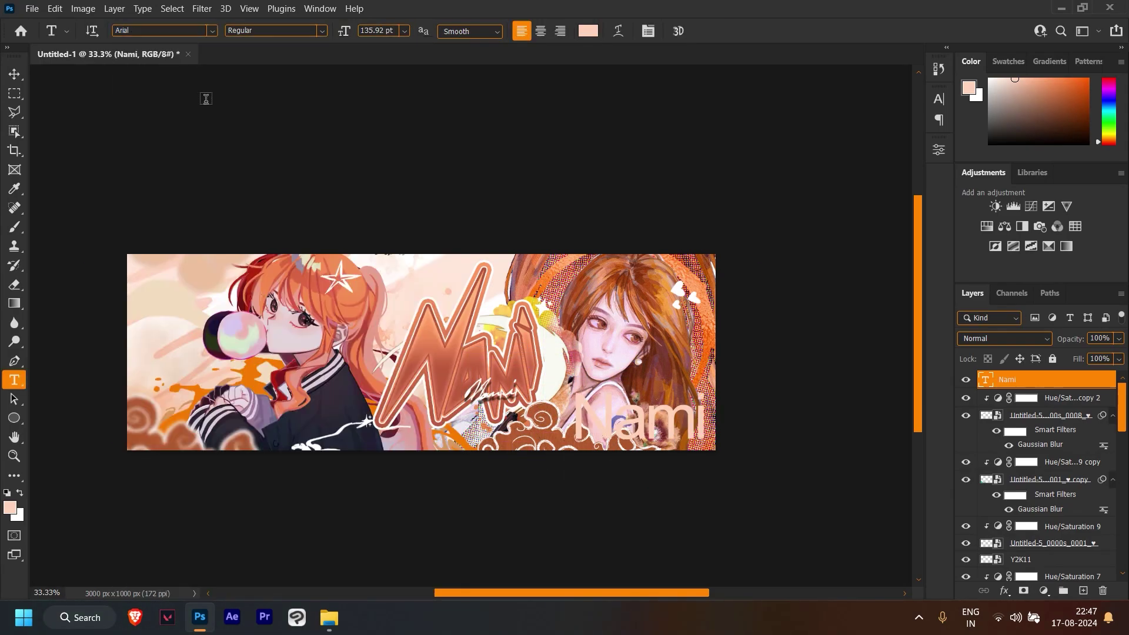
left_click(302, 31)
left_click(308, 113)
left_click(939, 150)
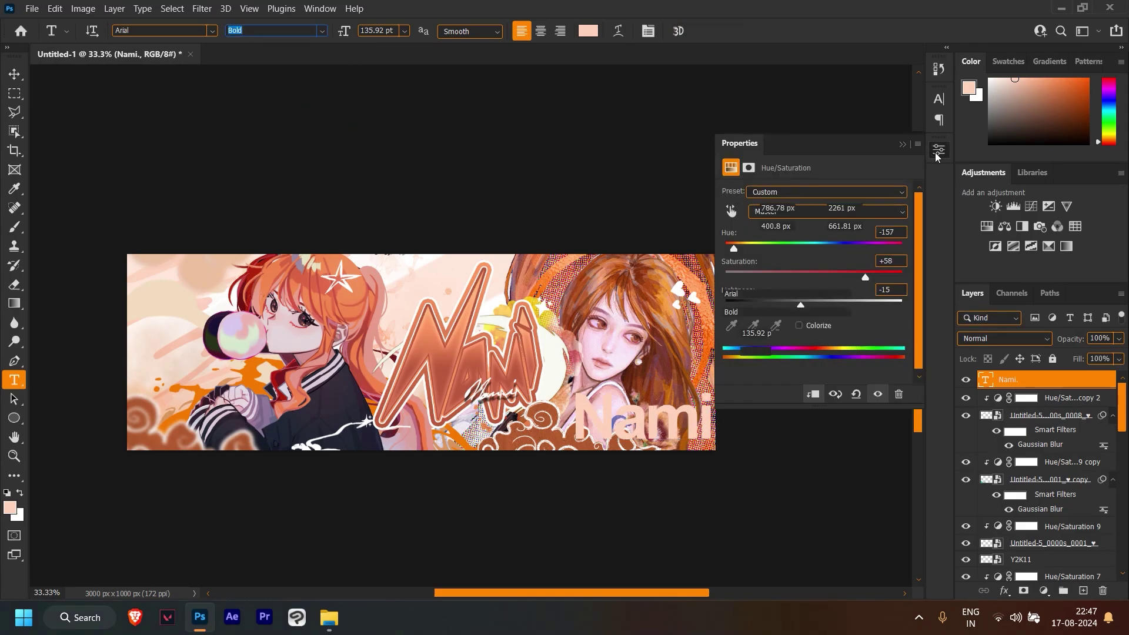
left_click(858, 351)
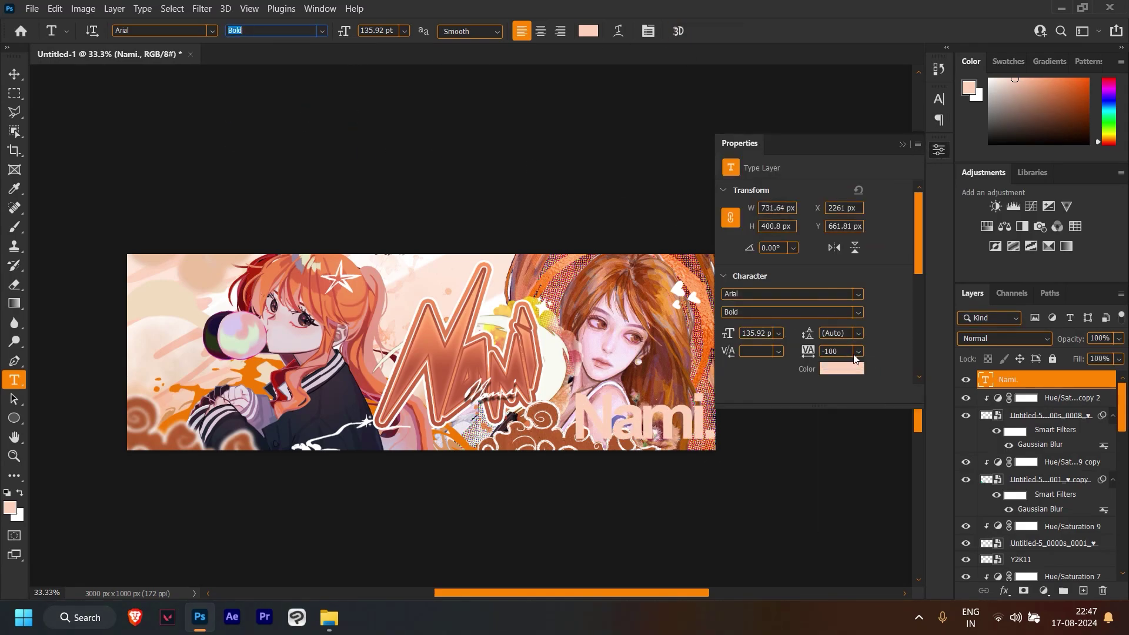
left_click(900, 146)
Step: Scale Nami. down to a small label and move it up to the top left
key("ctrl+t")
mouse_move(714, 384)
left_mouse_down()
mouse_move(629, 421)
mouse_move(410, 295)
mouse_move(674, 383)
mouse_move(201, 372)
left_mouse_up()
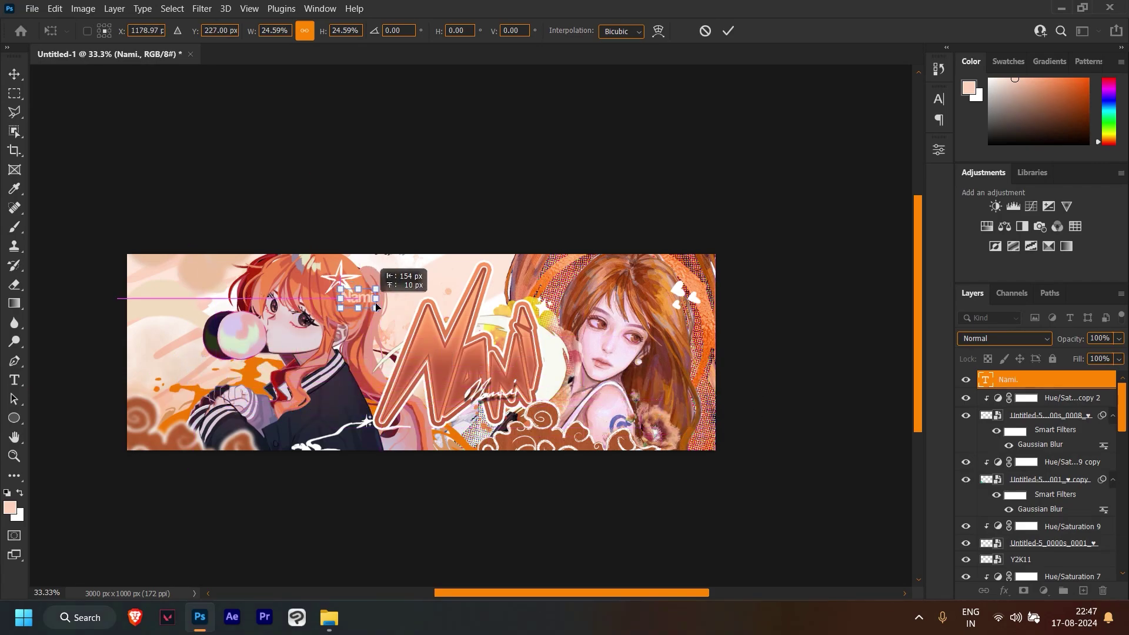
left_click_drag(376, 306, 413, 290)
left_click_drag(273, 289, 215, 288)
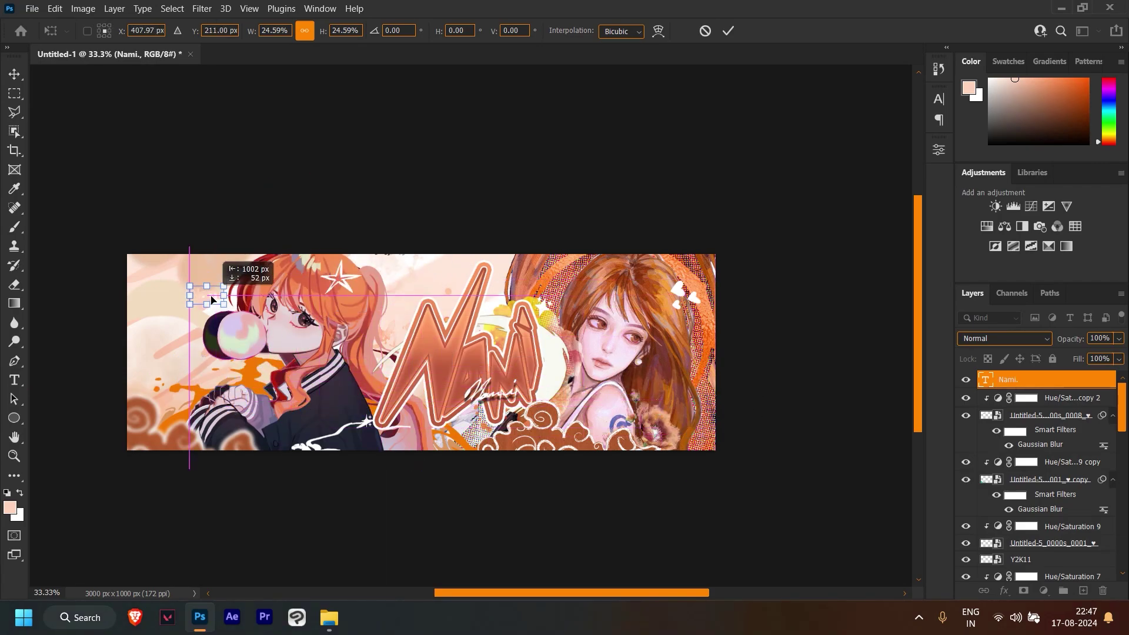
key("Return")
Step: Colour the label a sampled peach and place it at the banner's upper middle
left_click(585, 32)
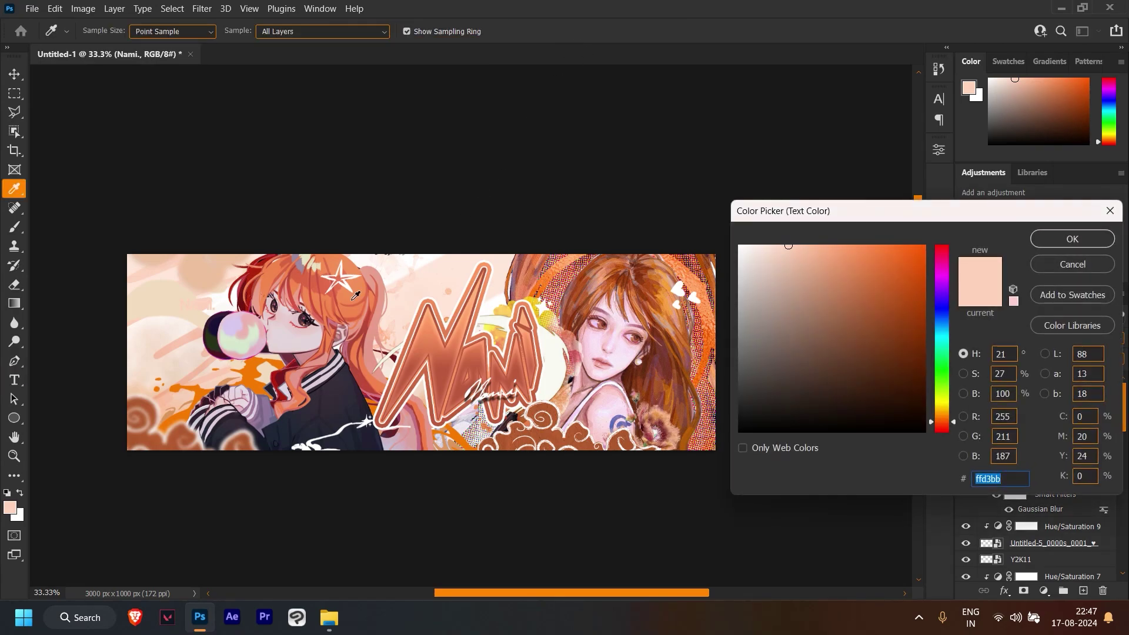
left_click(1055, 250)
key("ctrl+t")
left_click_drag(205, 310, 424, 292)
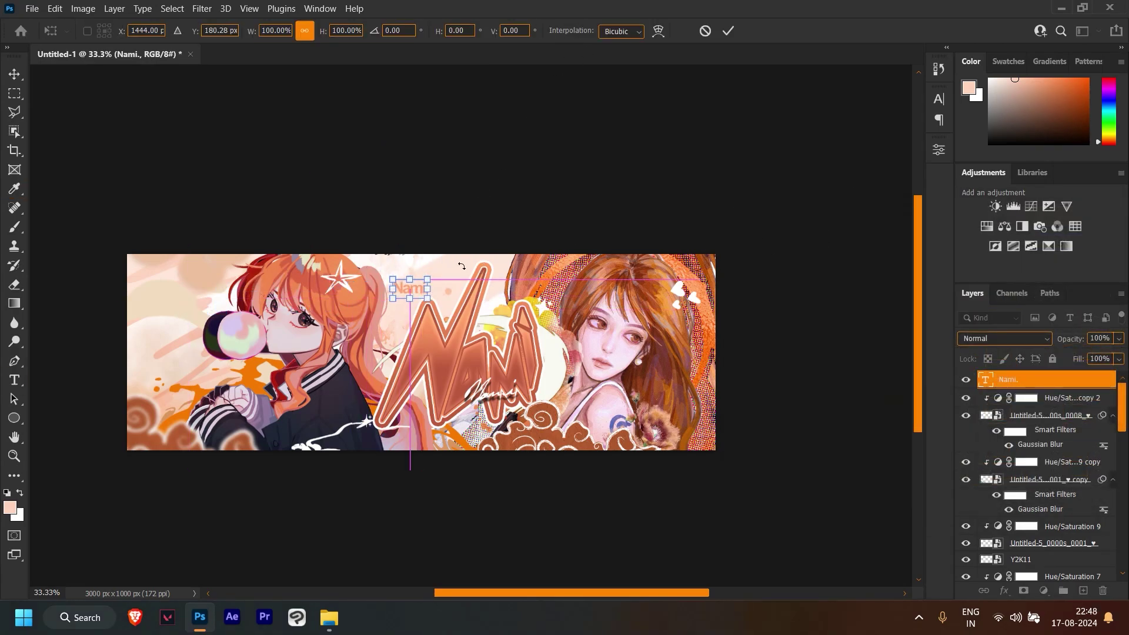
left_click(727, 30)
Step: Duplicate the Nami. label, rotate the copy 90° and enlarge it along the left edge
key("ctrl+j")
key("ctrl+t")
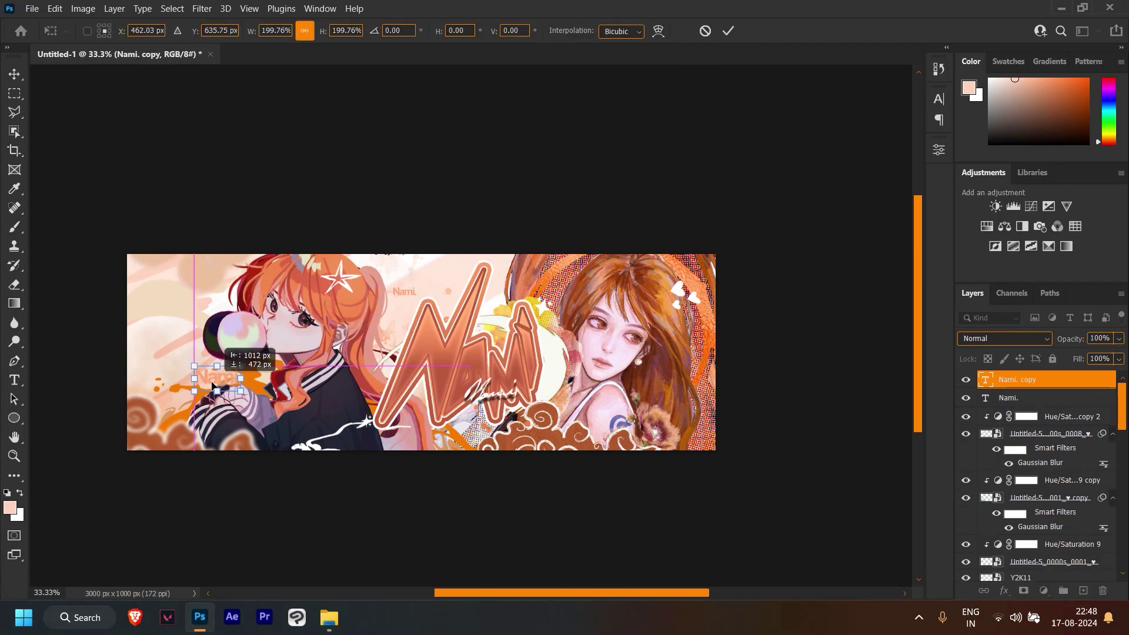
left_click_drag(212, 387, 188, 383)
left_click_drag(216, 445, 202, 448)
left_click_drag(190, 345, 188, 331)
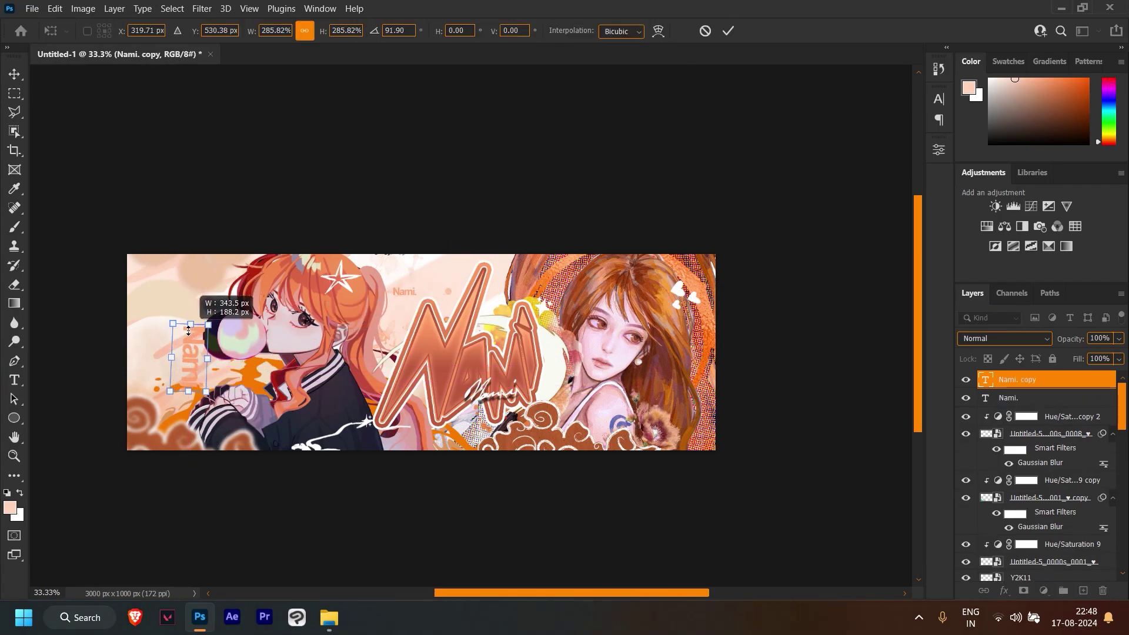
right_click(212, 384)
left_click(276, 315)
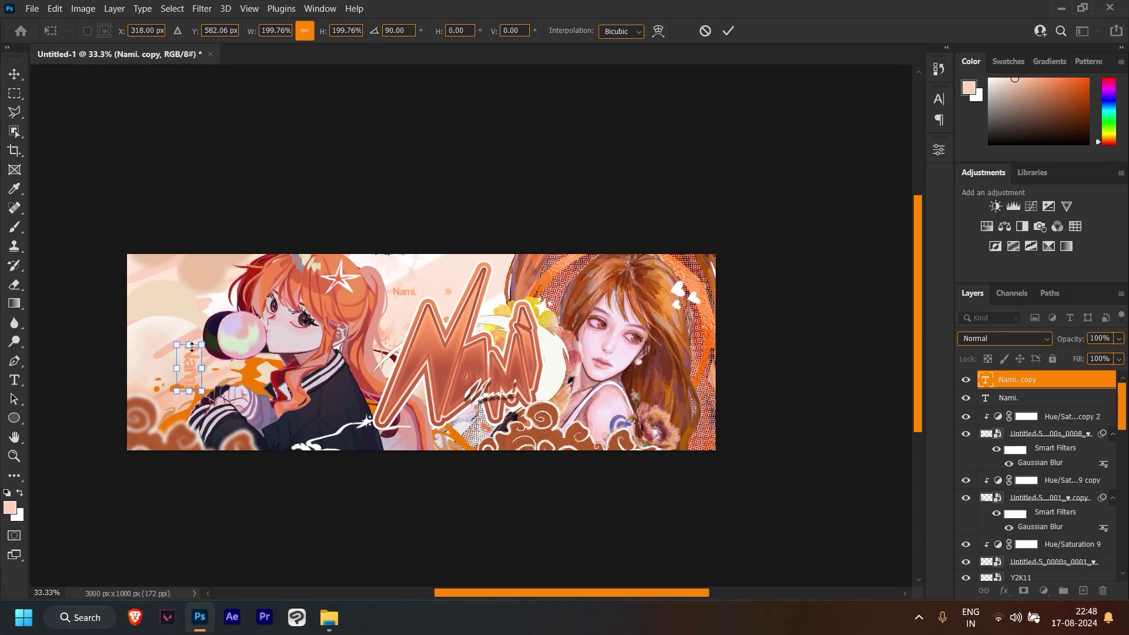
mouse_move(194, 370)
left_mouse_down()
mouse_move(168, 287)
mouse_move(198, 308)
left_mouse_up()
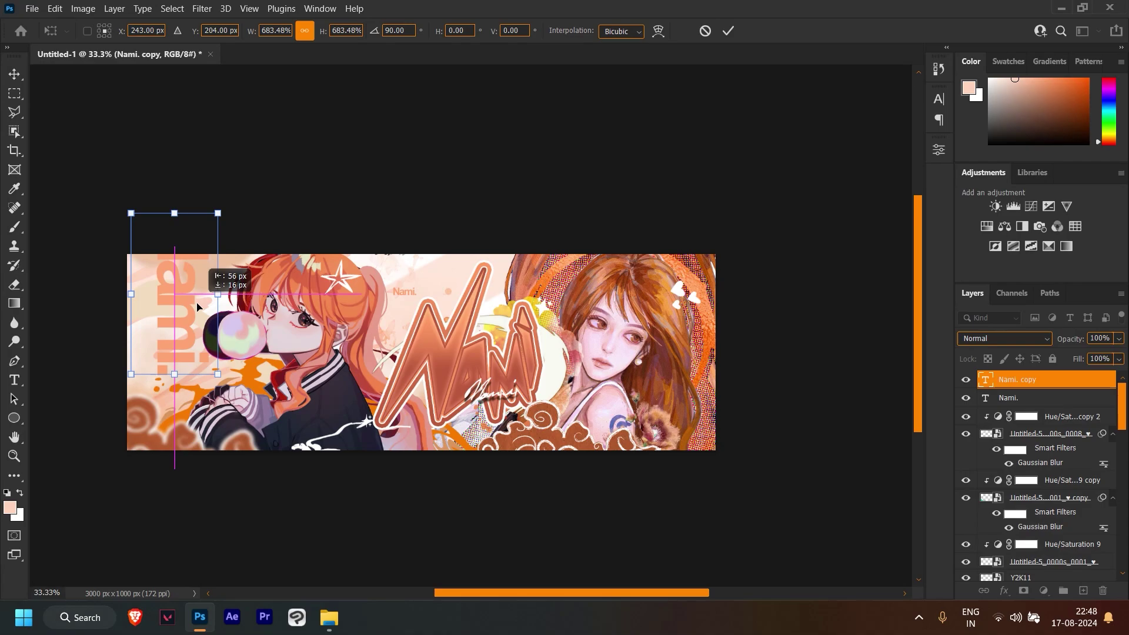
left_click(728, 33)
Step: Apply a Gaussian Blur to the copy, reposition it on the left edge, and reselect the original label
left_click(201, 9)
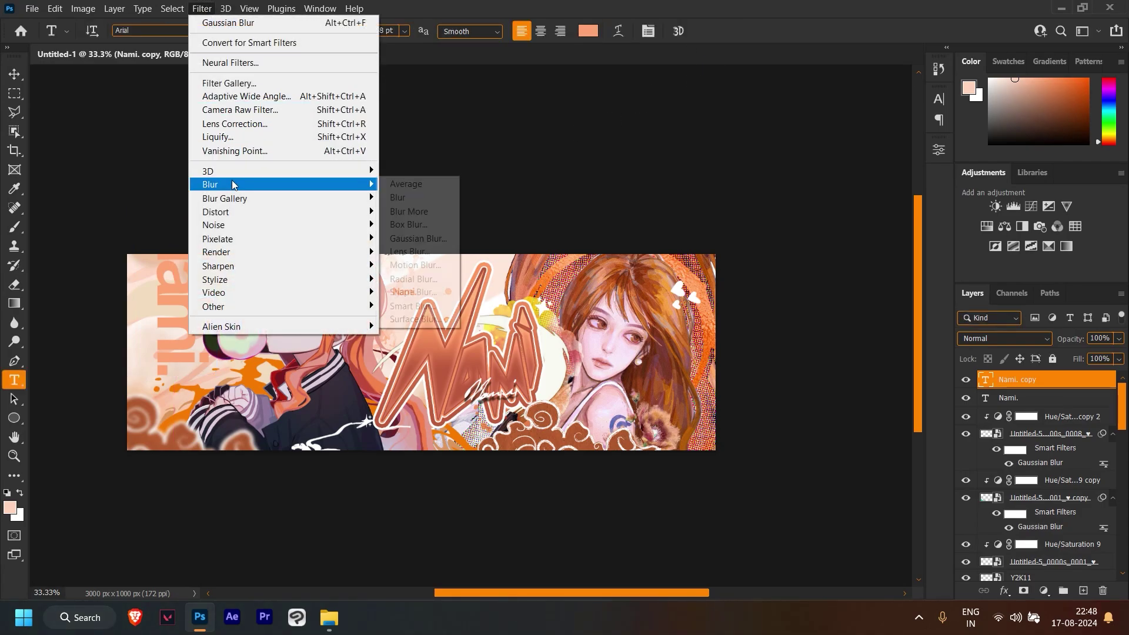
left_click(418, 238)
left_click(534, 240)
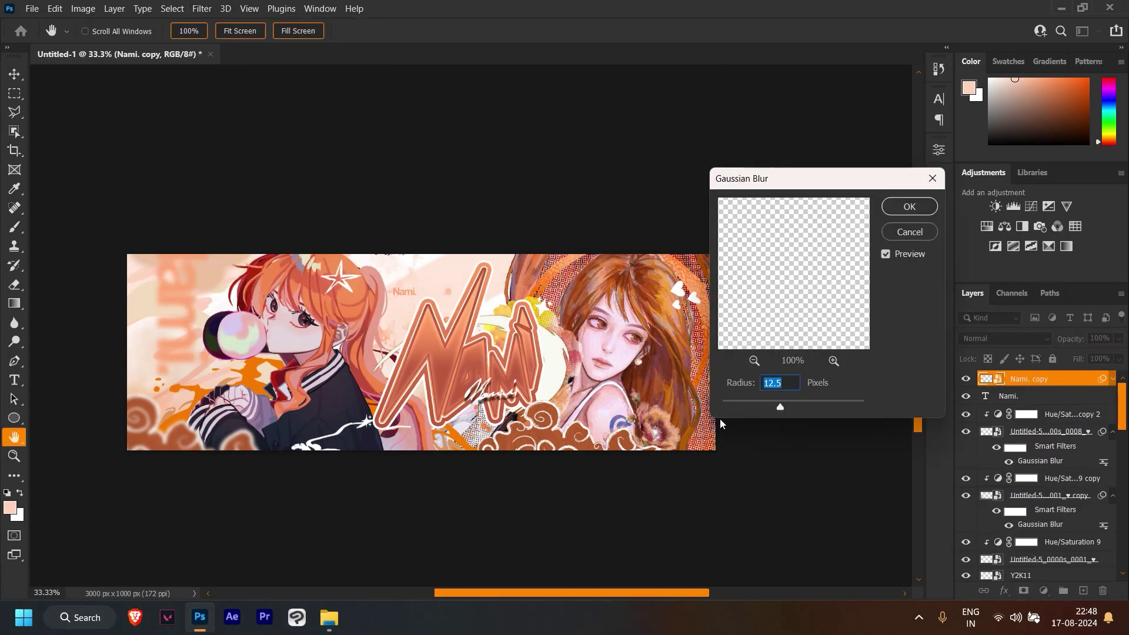
left_click(907, 219)
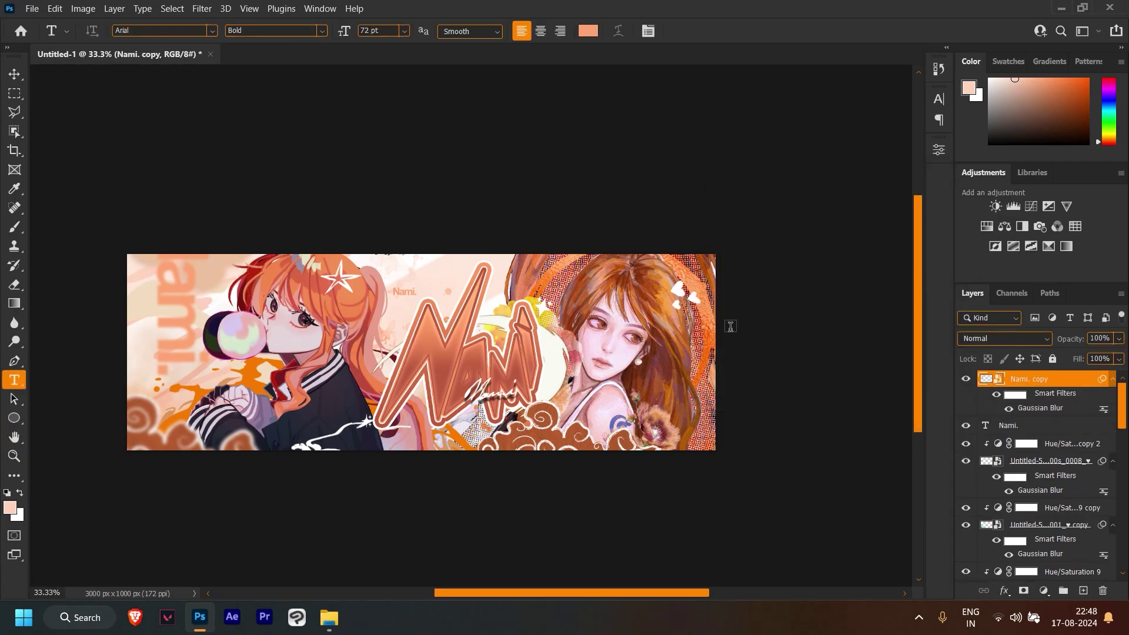
key("ctrl+t")
left_click_drag(190, 324, 189, 309)
left_click(728, 31)
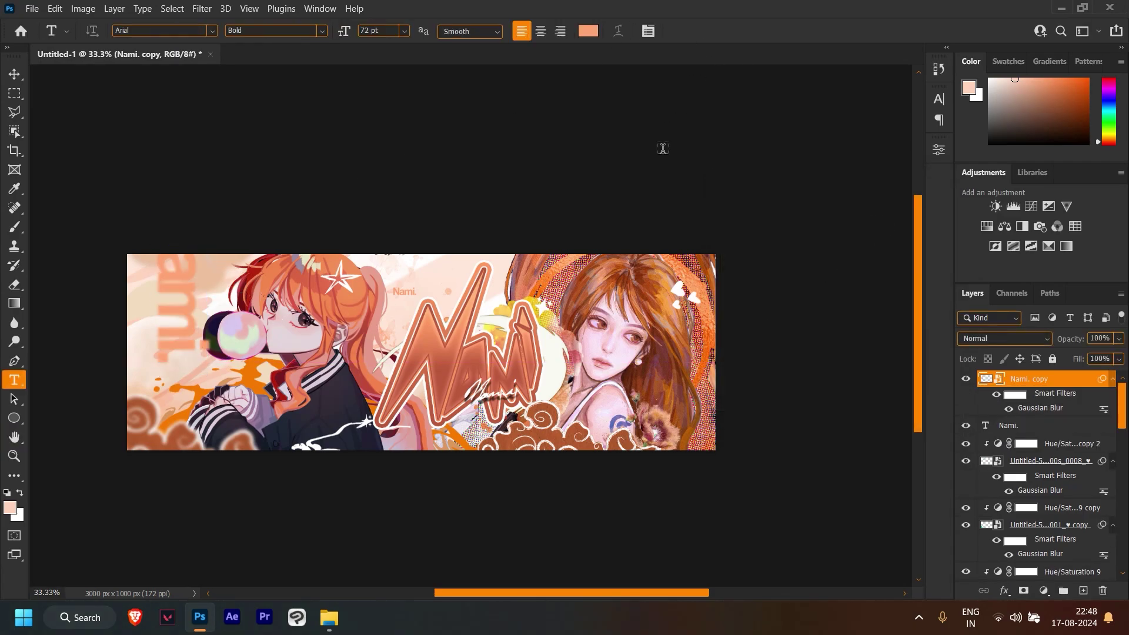
left_click(972, 430)
Step: Make the Nami. label black and add a 'OnePiece.' text layer
left_click(588, 31)
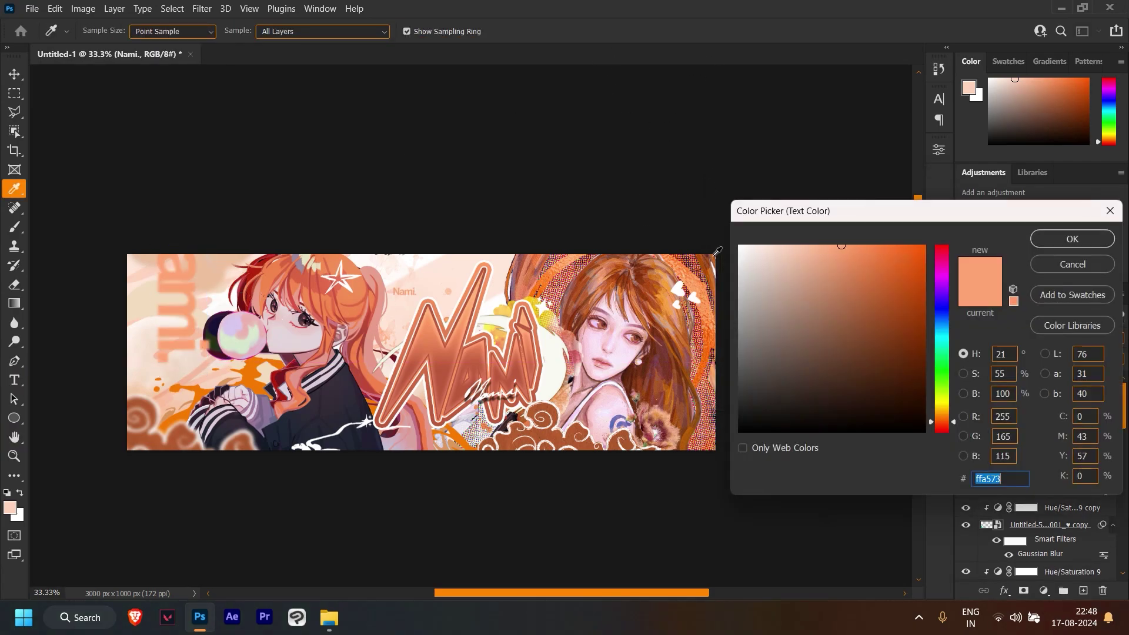
left_click(1060, 240)
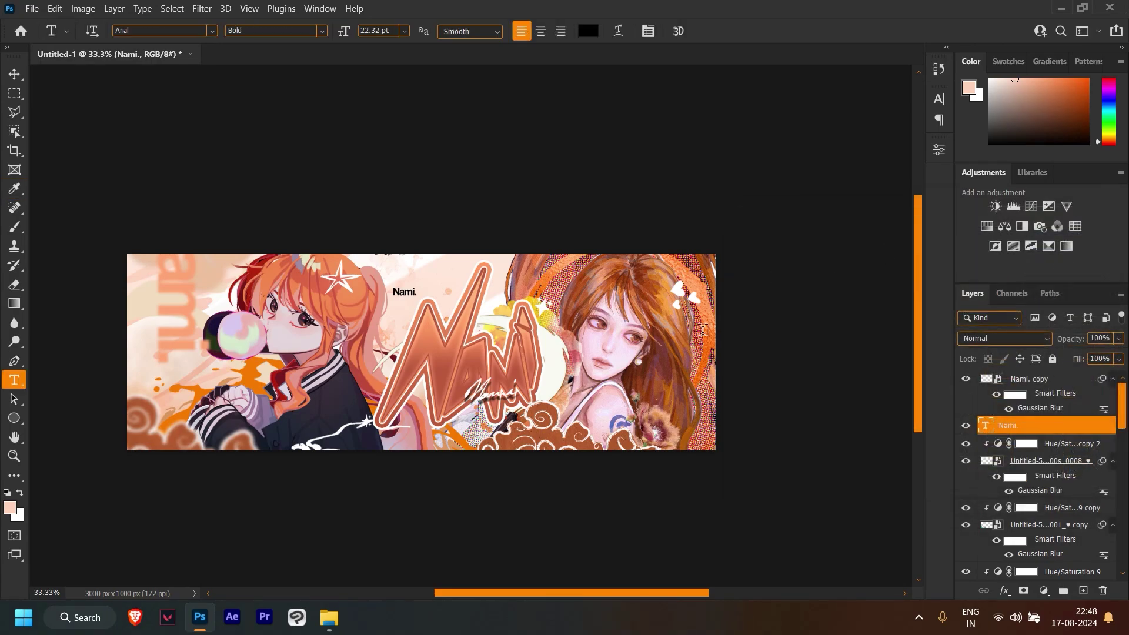
left_click(727, 332)
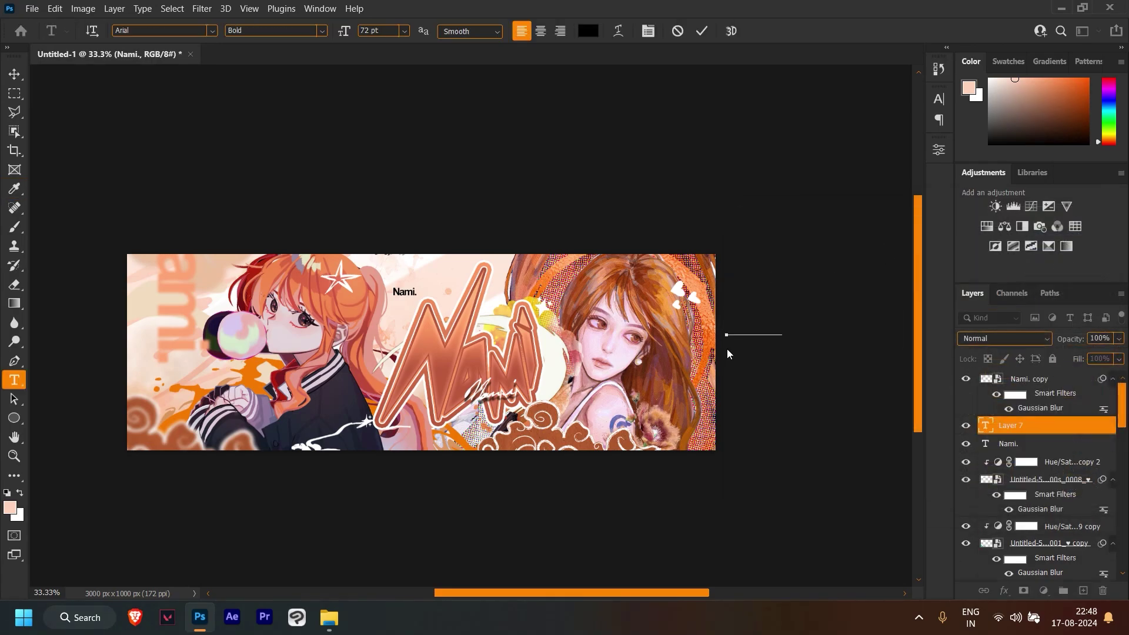
left_click(702, 30)
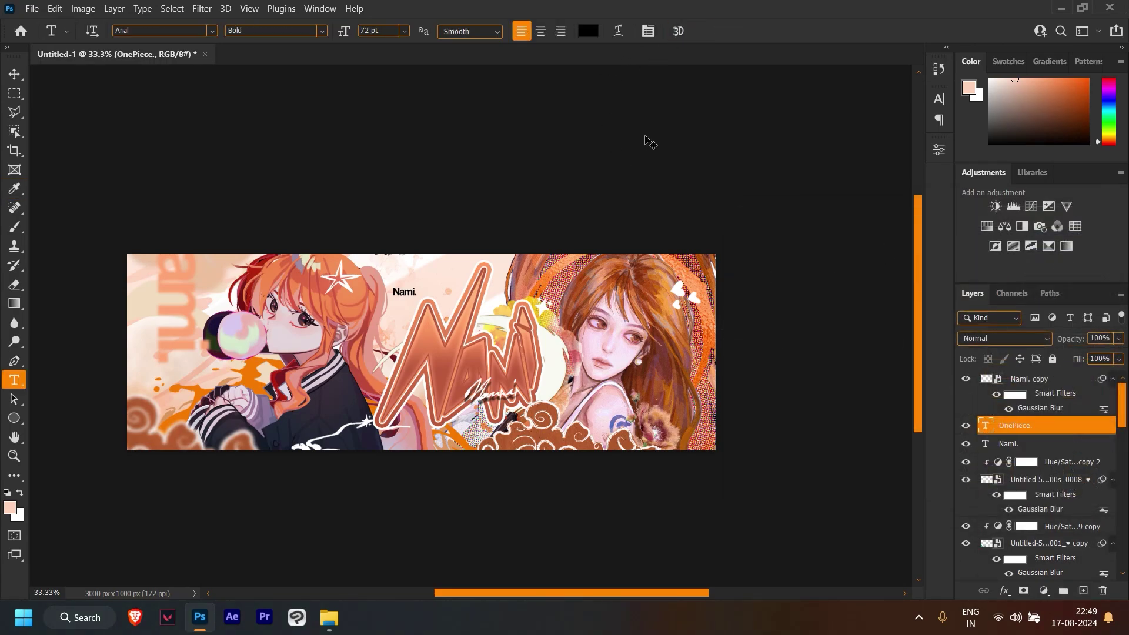
Step: Shrink OnePiece. and move it up beside the NAMI title's right side
key("ctrl+t")
mouse_move(723, 303)
left_mouse_down()
mouse_move(743, 315)
mouse_move(644, 315)
mouse_move(572, 414)
left_mouse_up()
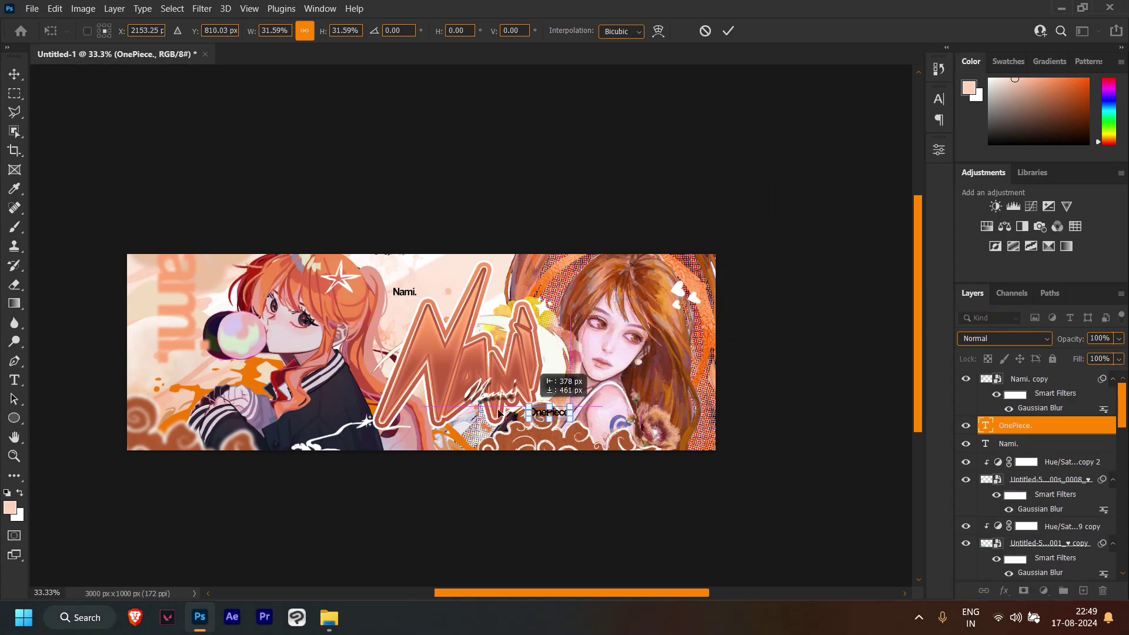
left_click_drag(573, 414, 560, 336)
left_click(728, 30)
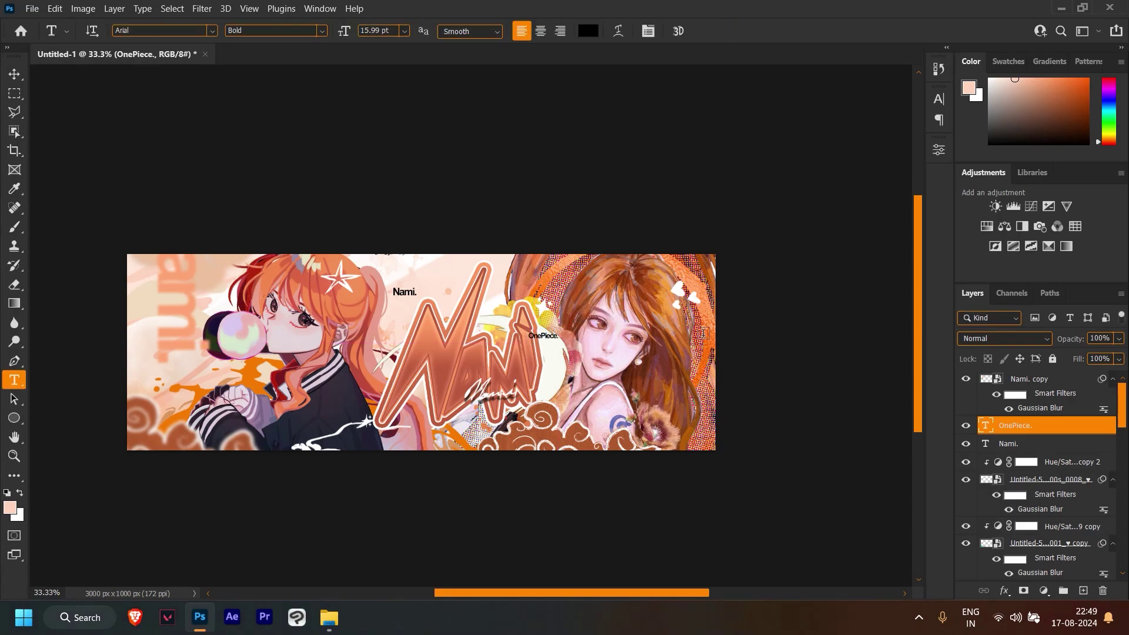
key("ctrl+equal")
key("ctrl+t")
left_click_drag(631, 354, 655, 334)
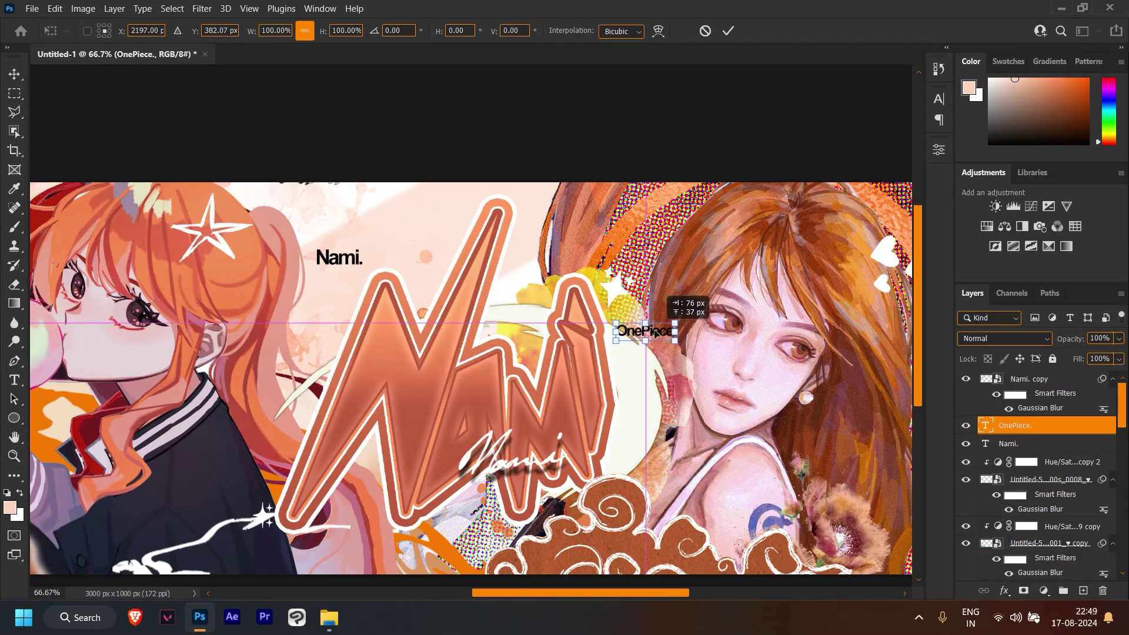
key("Return")
Step: Recolour OnePiece. a sampled near-white and nudge it slightly up and right
left_click(588, 31)
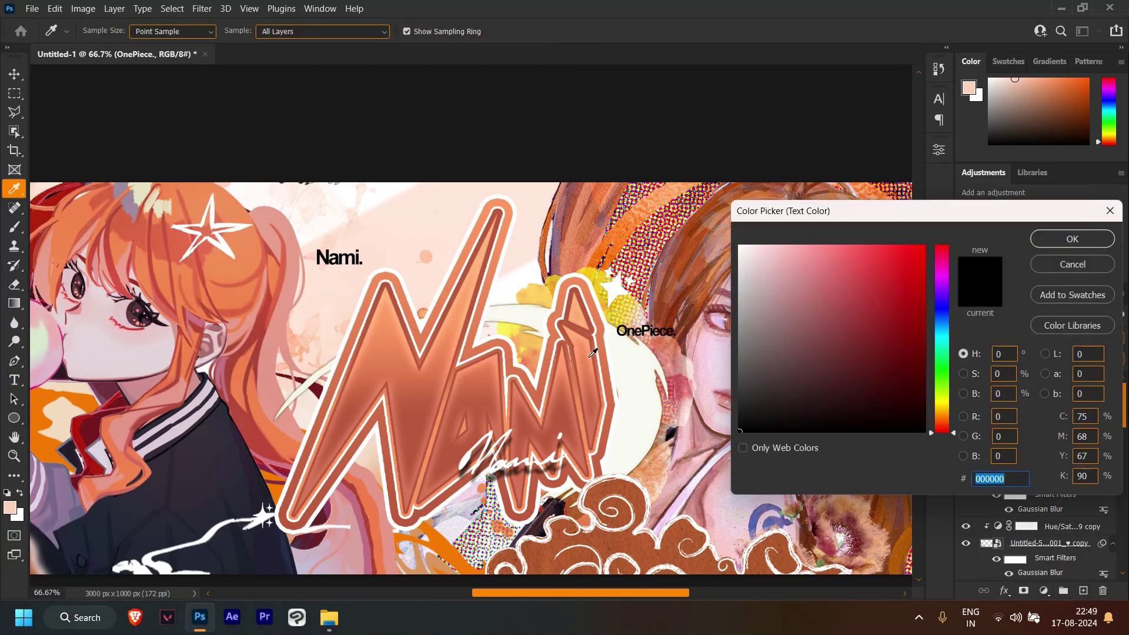
left_click(654, 364)
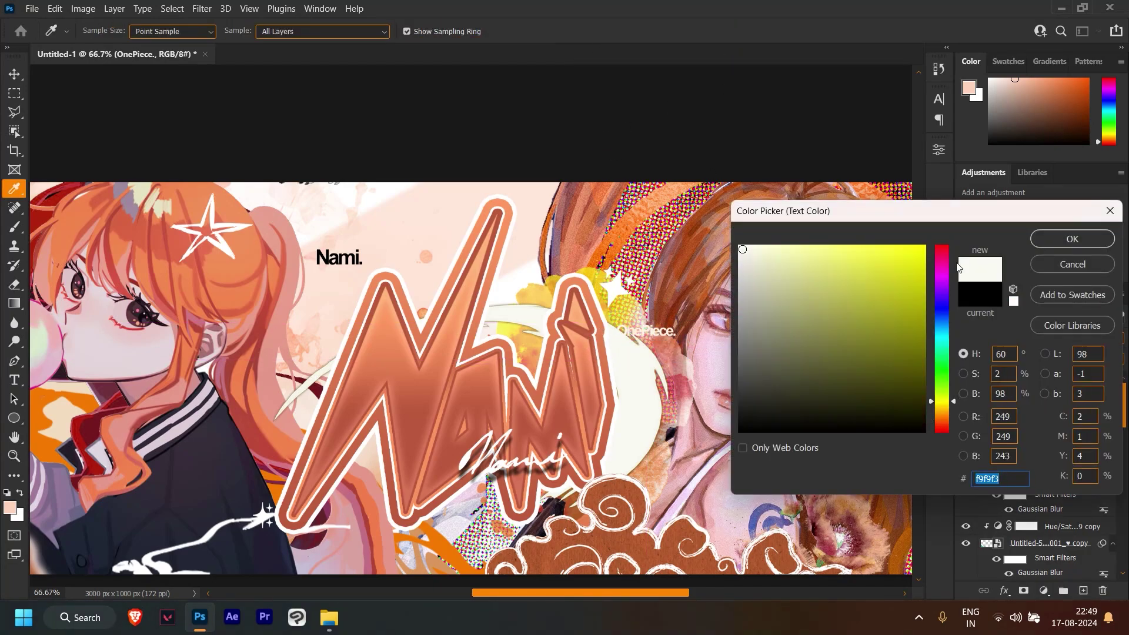
left_click(1072, 239)
key("ctrl+t")
left_click_drag(659, 332, 666, 322)
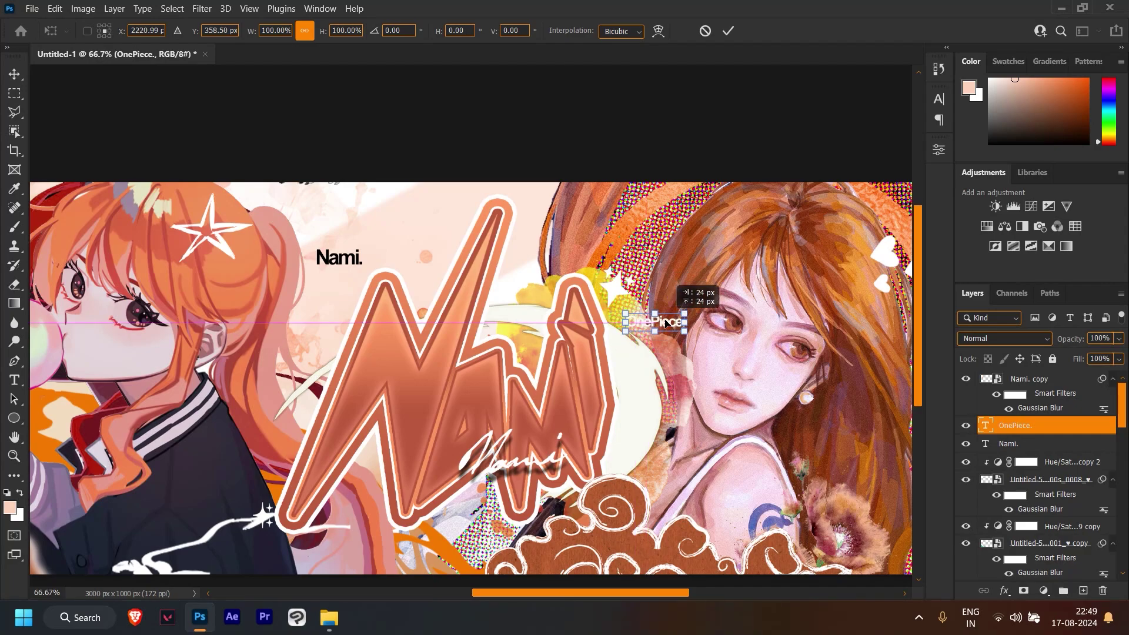
left_click(728, 31)
scroll(652, 412, "down", 3)
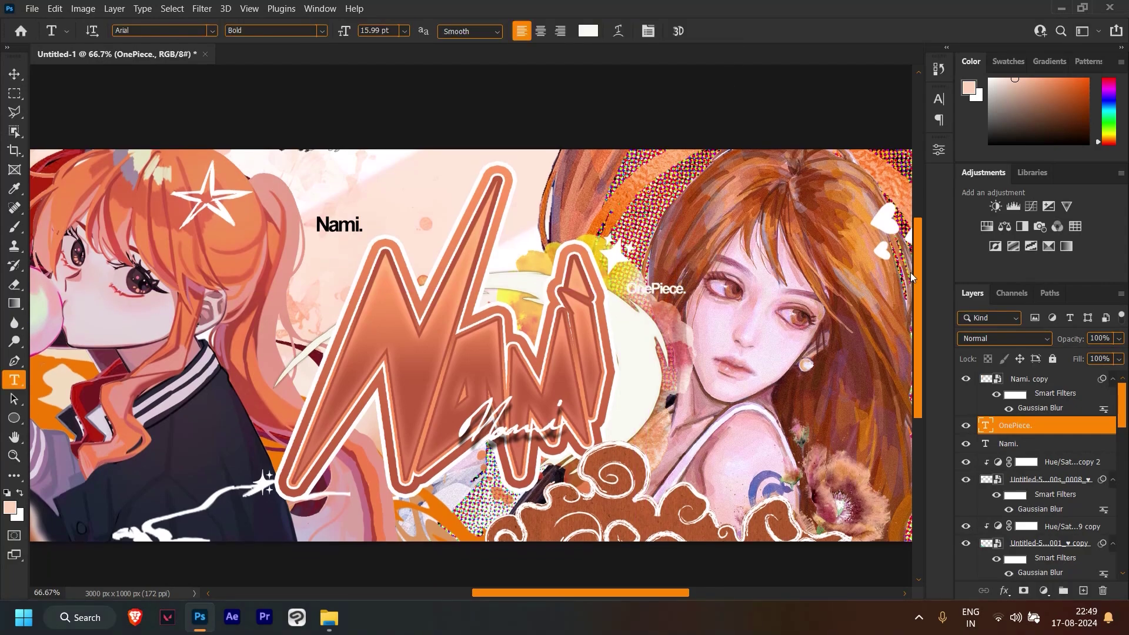
Step: Add a new text label on the lower right reading 'Collab.'
left_click(654, 422)
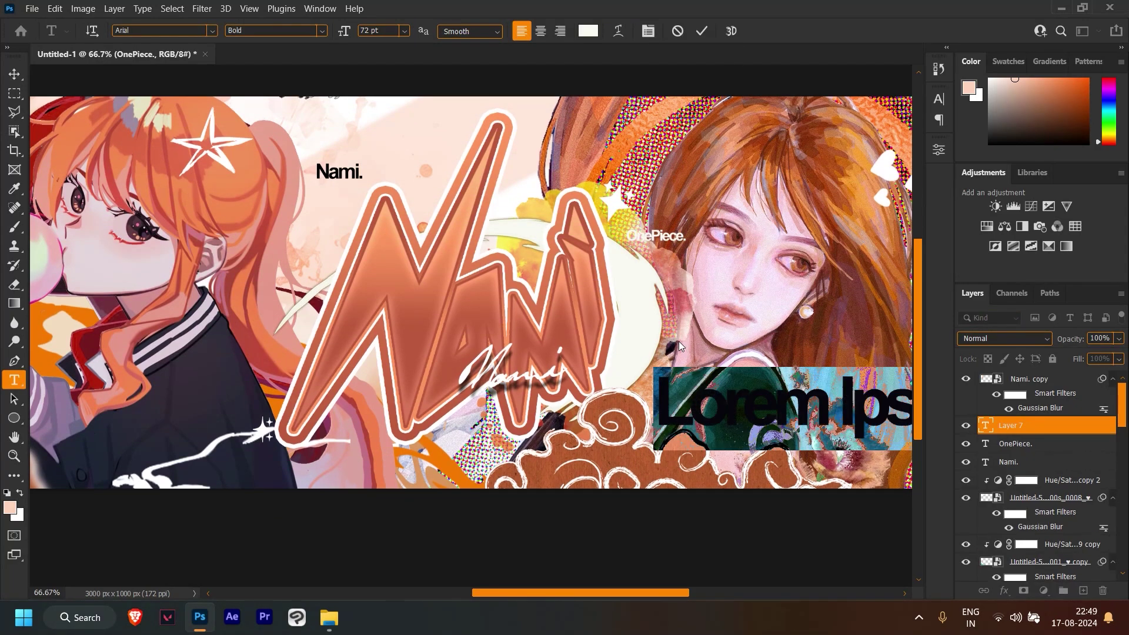
type("Nami.")
left_click(702, 31)
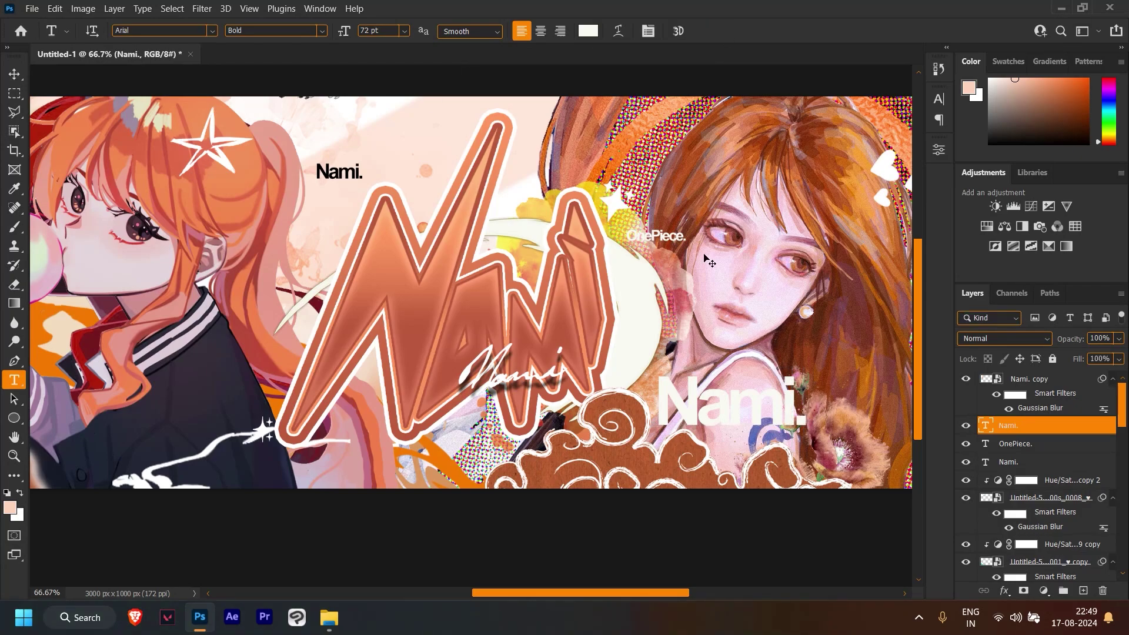
key("ctrl+t")
left_click(705, 30)
double_click(729, 406)
type("Collab.")
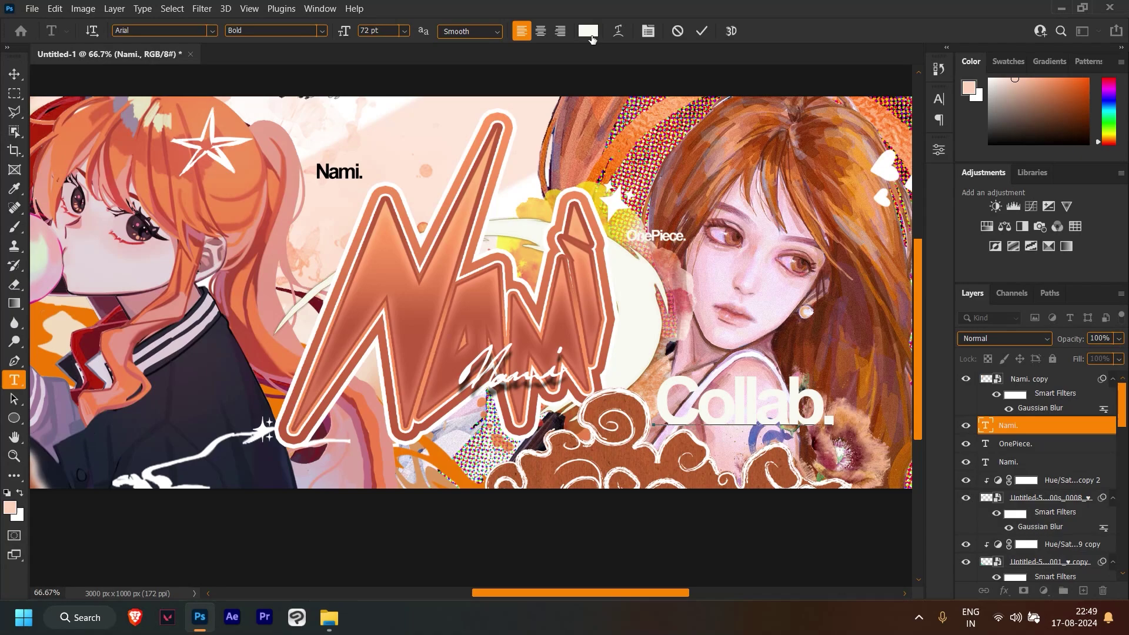
left_click(701, 31)
Step: Shrink Collab. into the lower-left corner, then start a new text layer below the right character
key("ctrl+t")
left_click_drag(744, 435, 713, 435)
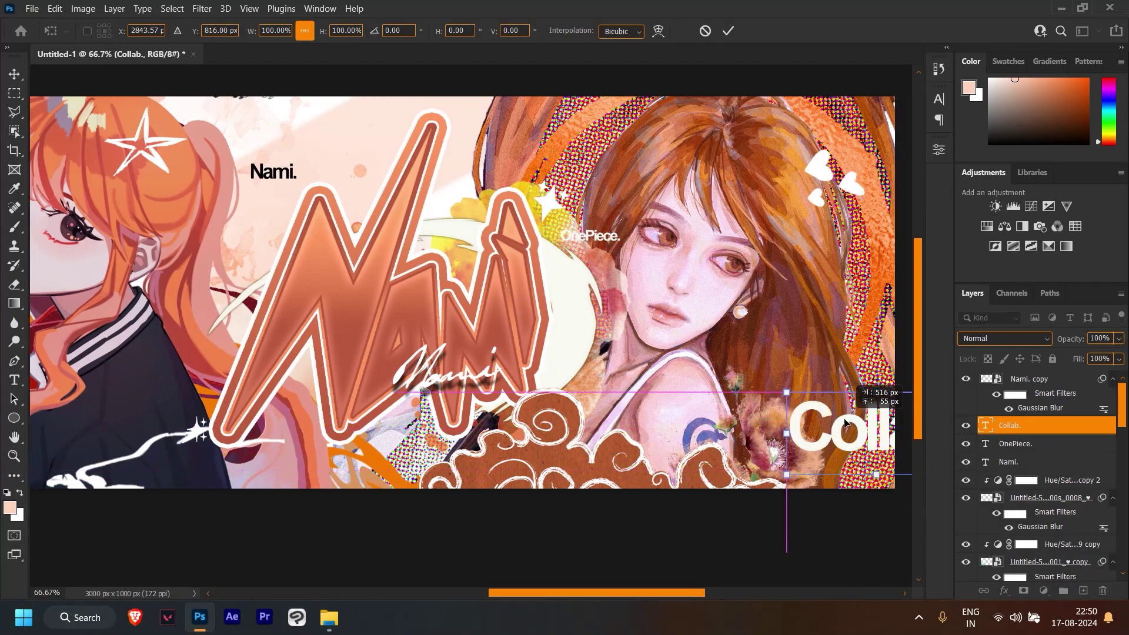
mouse_move(838, 467)
left_mouse_down()
mouse_move(882, 464)
mouse_move(821, 247)
mouse_move(855, 347)
mouse_move(615, 388)
mouse_move(589, 437)
mouse_move(197, 414)
left_mouse_up()
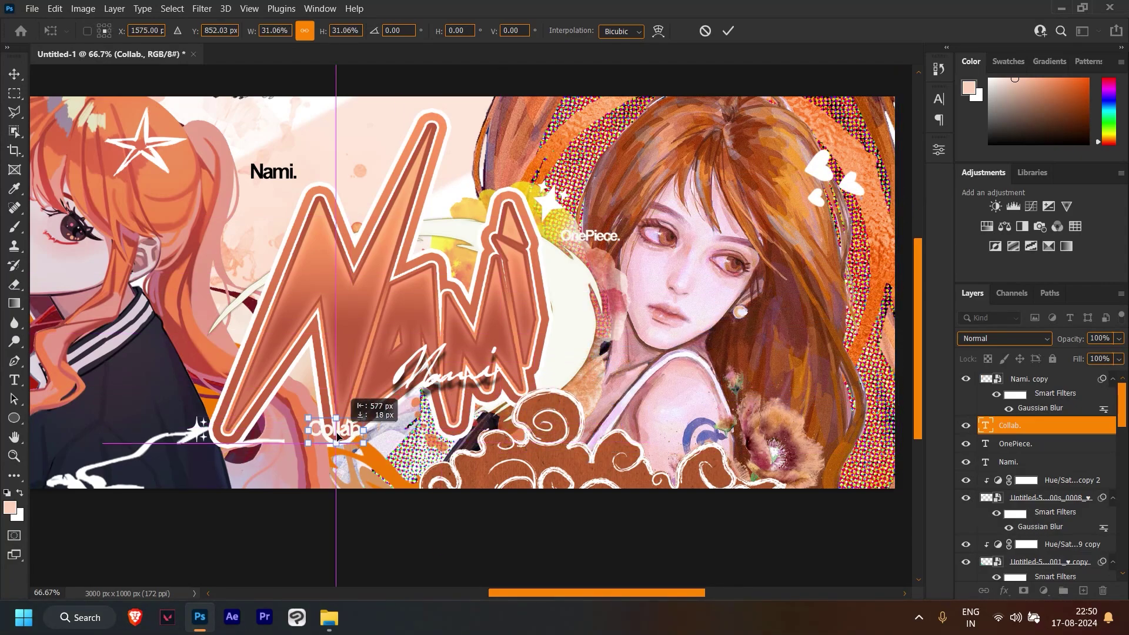
left_click(727, 31)
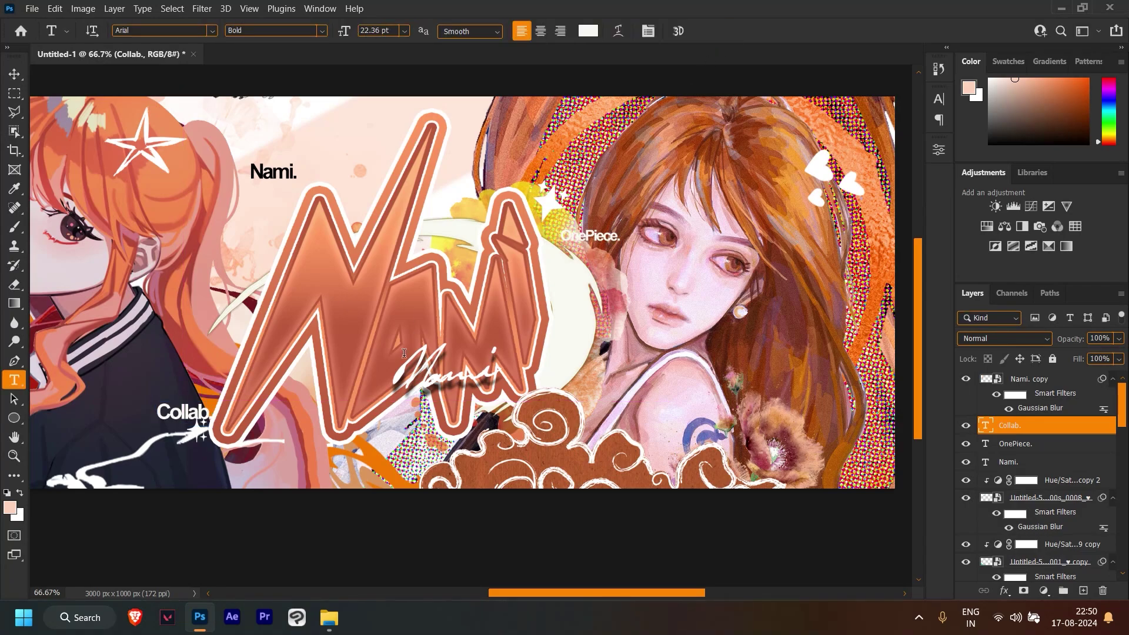
left_click(16, 70)
key("shift+Left")
key("shift+Left")
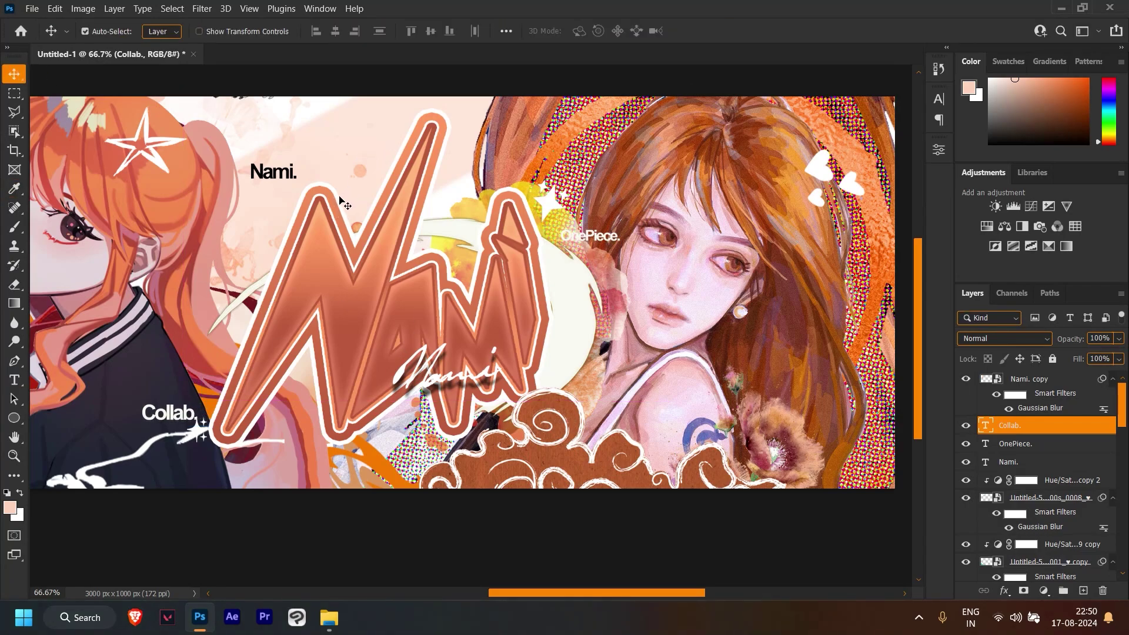
left_click(14, 379)
left_click(622, 432)
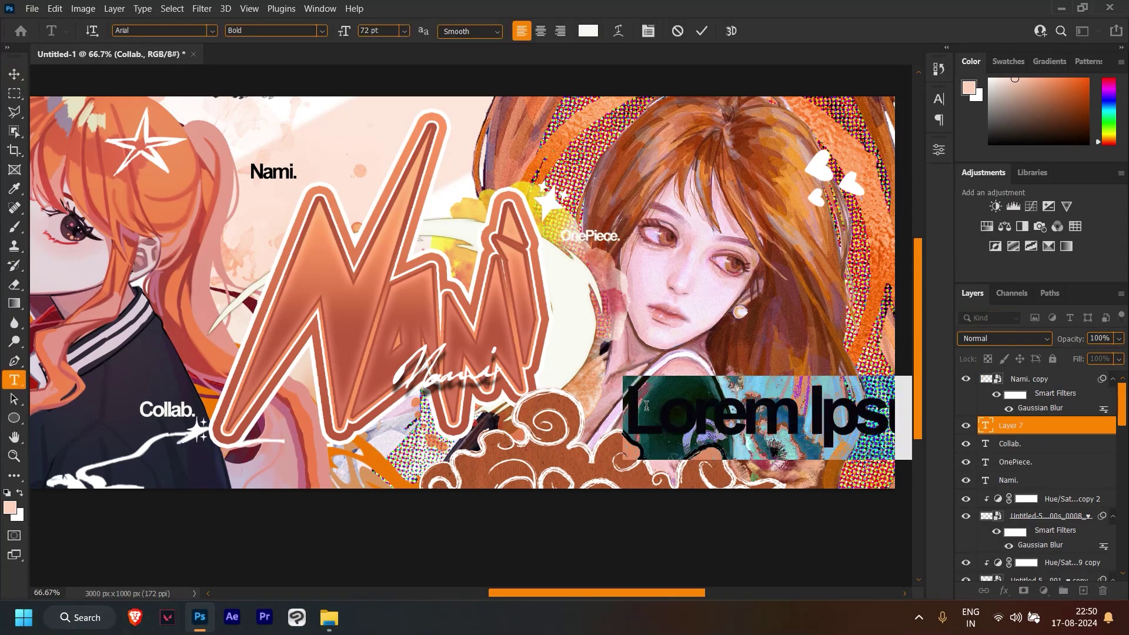
Step: Type '001.' and colour it a brown sampled from the artwork
type("00")
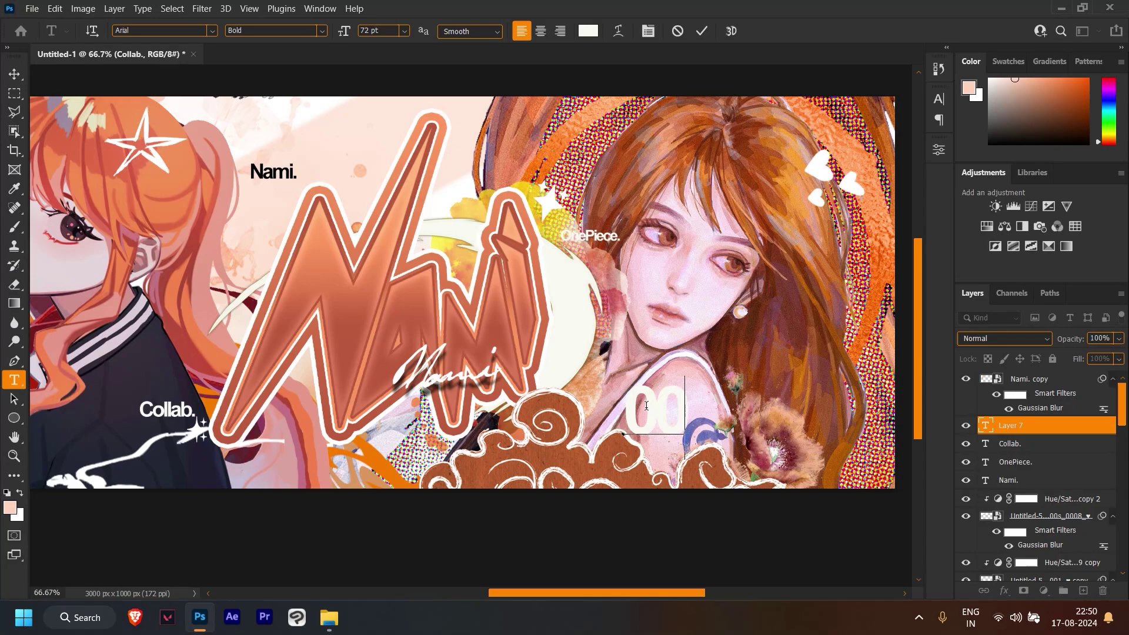
type("1.")
left_click(702, 31)
left_click(588, 31)
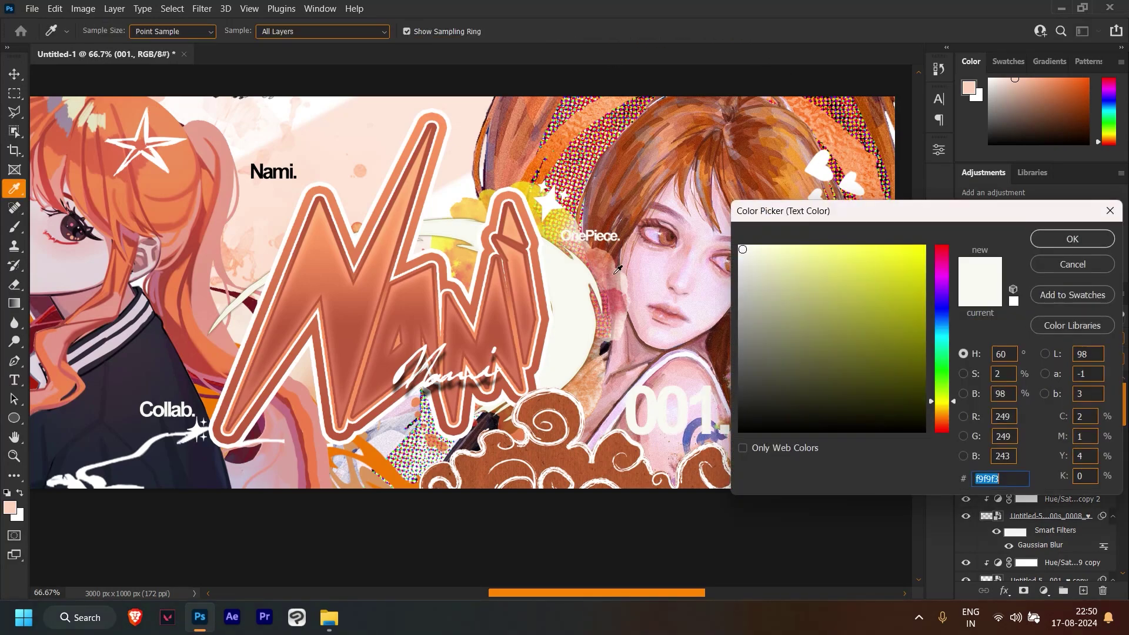
left_click(574, 423)
key("Return")
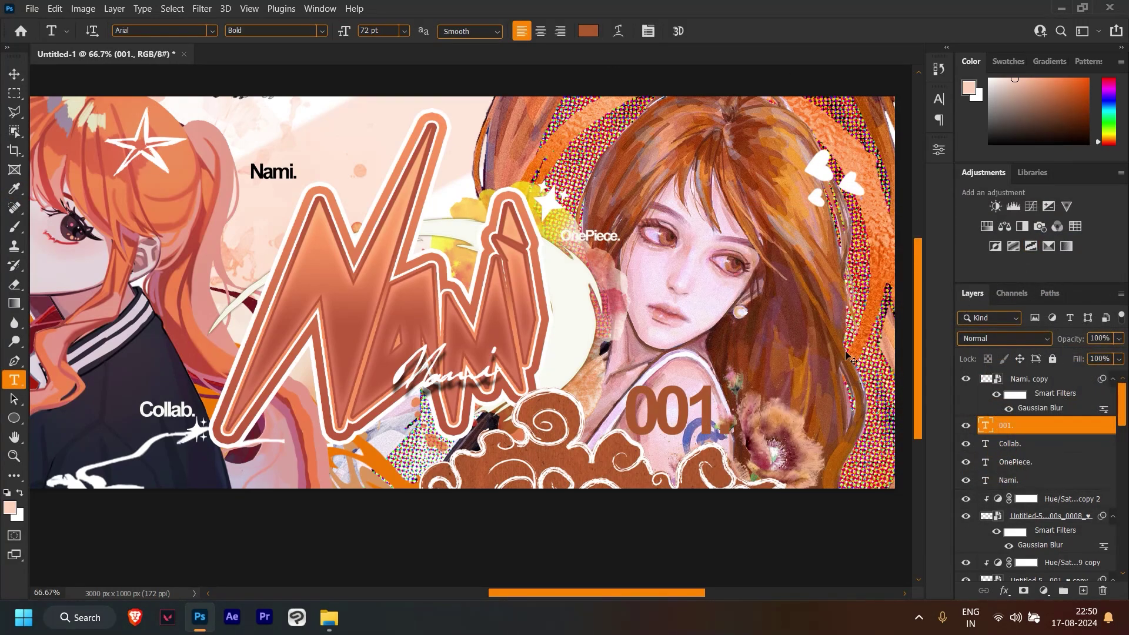
Step: Scale the 001. label down to about a third of its size
key("ctrl+t")
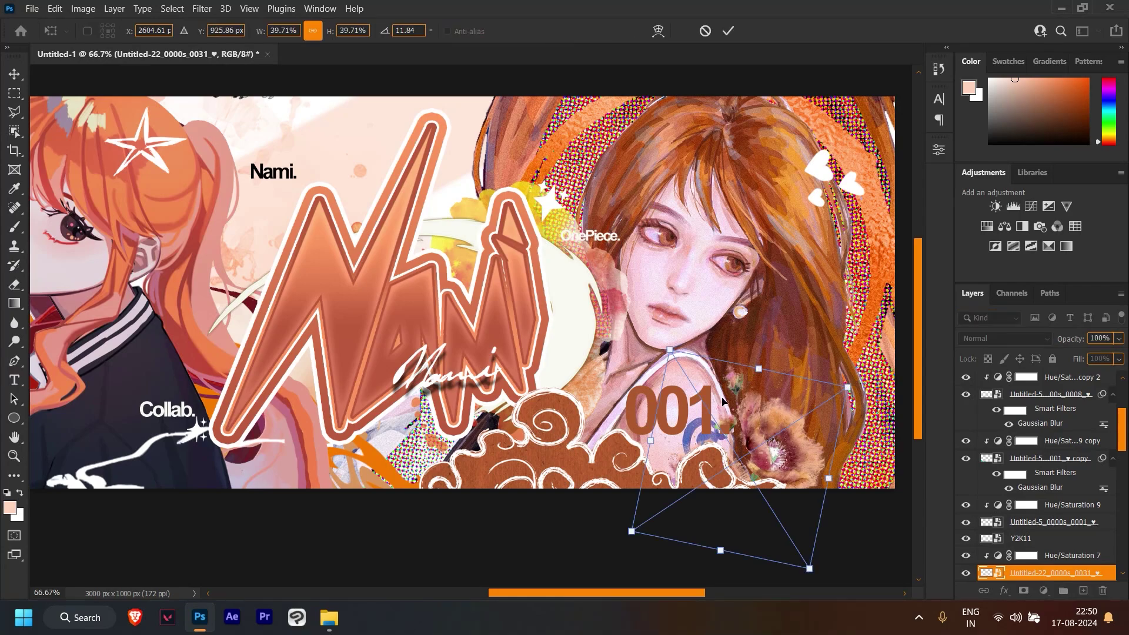
left_click(705, 32)
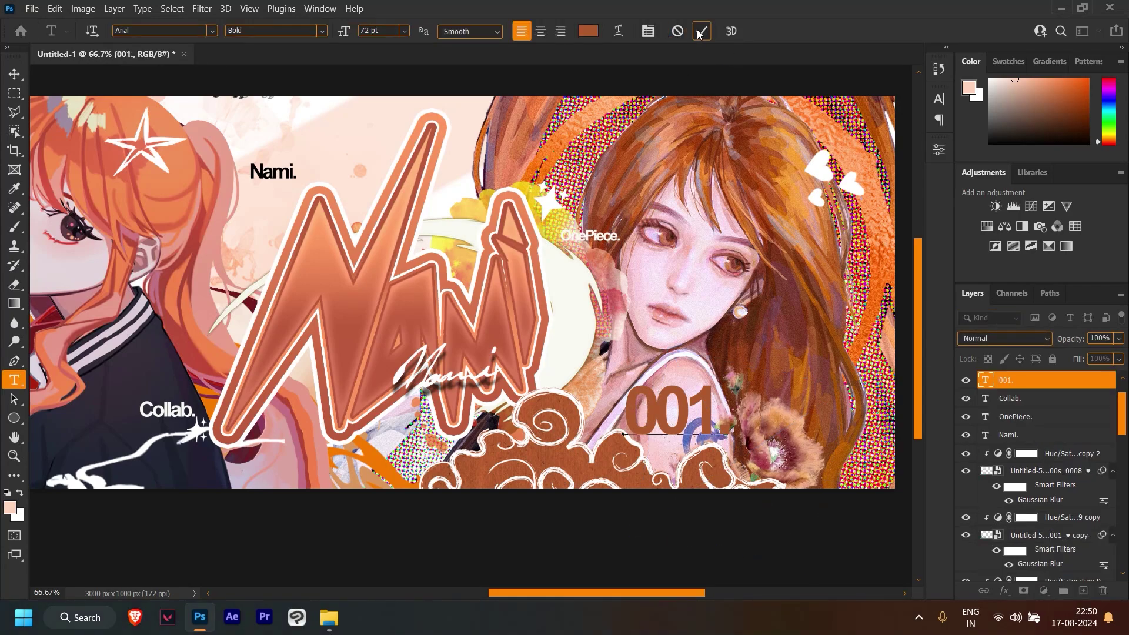
key("ctrl+t")
mouse_move(703, 365)
left_mouse_down()
mouse_move(597, 374)
mouse_move(493, 355)
mouse_move(580, 405)
left_mouse_up()
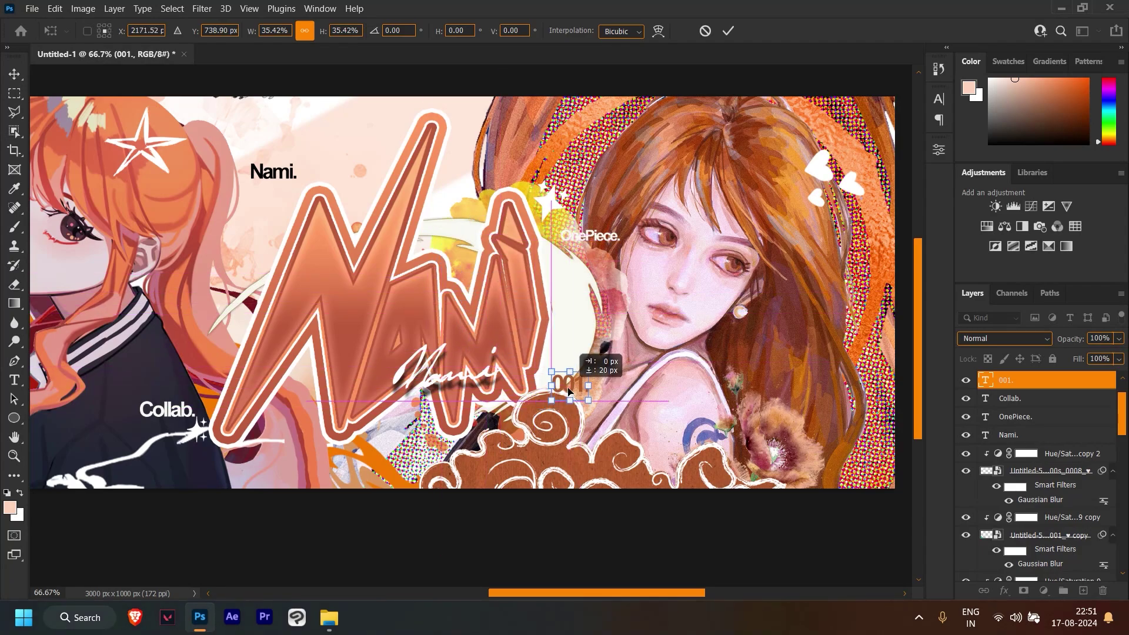
left_click(728, 30)
left_click(596, 286, "ctrl")
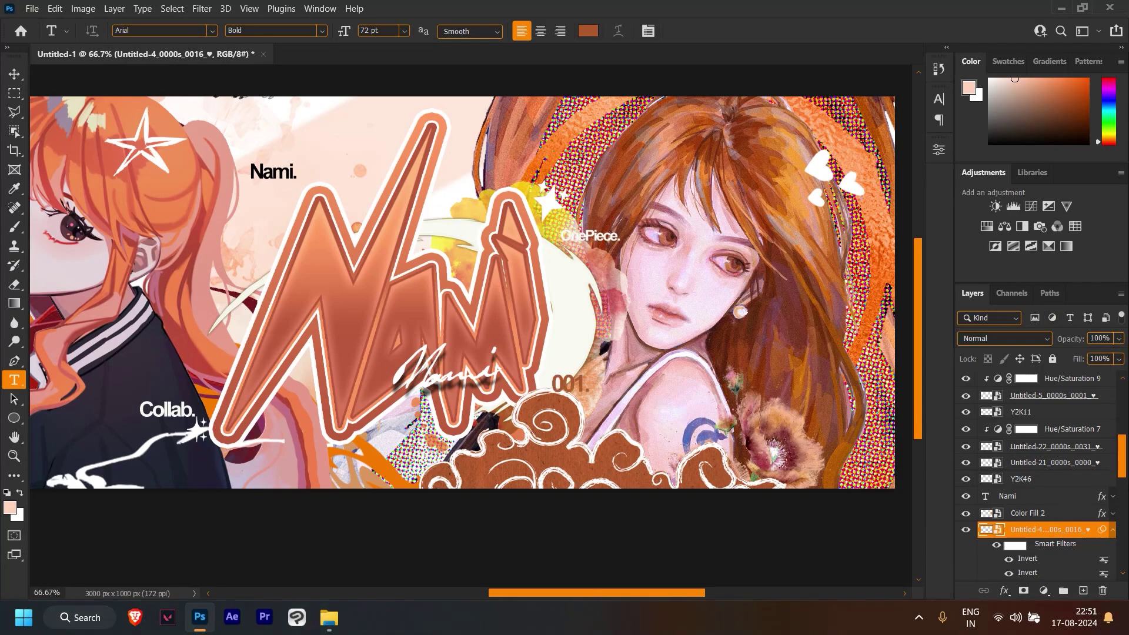
left_click_drag(1120, 460, 1120, 417)
left_click(1035, 399)
Step: Duplicate 001. and make the copy white (ffffff)
key("ctrl+j")
key("ctrl+t")
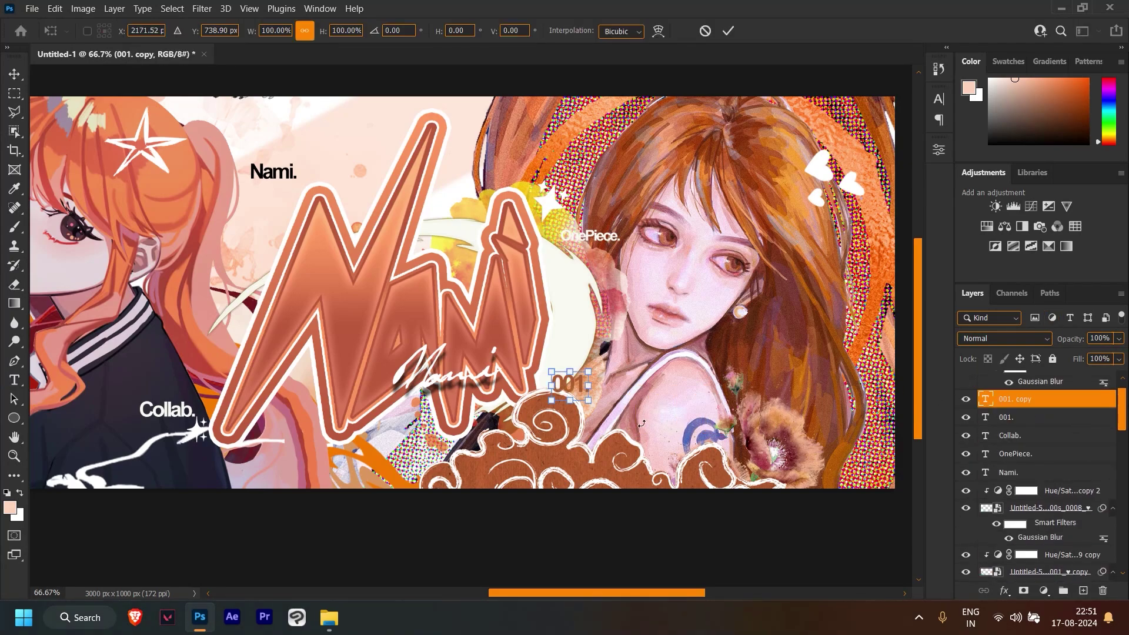
left_click_drag(570, 390, 567, 406)
left_click(728, 30)
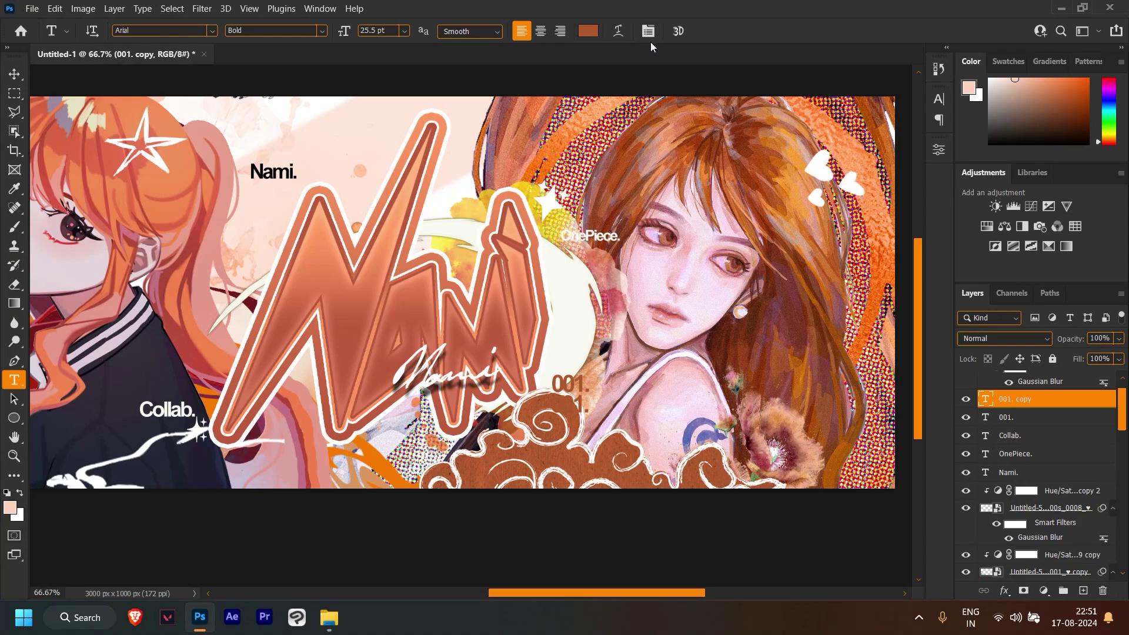
left_click(583, 30)
type("ffffff")
key("Return")
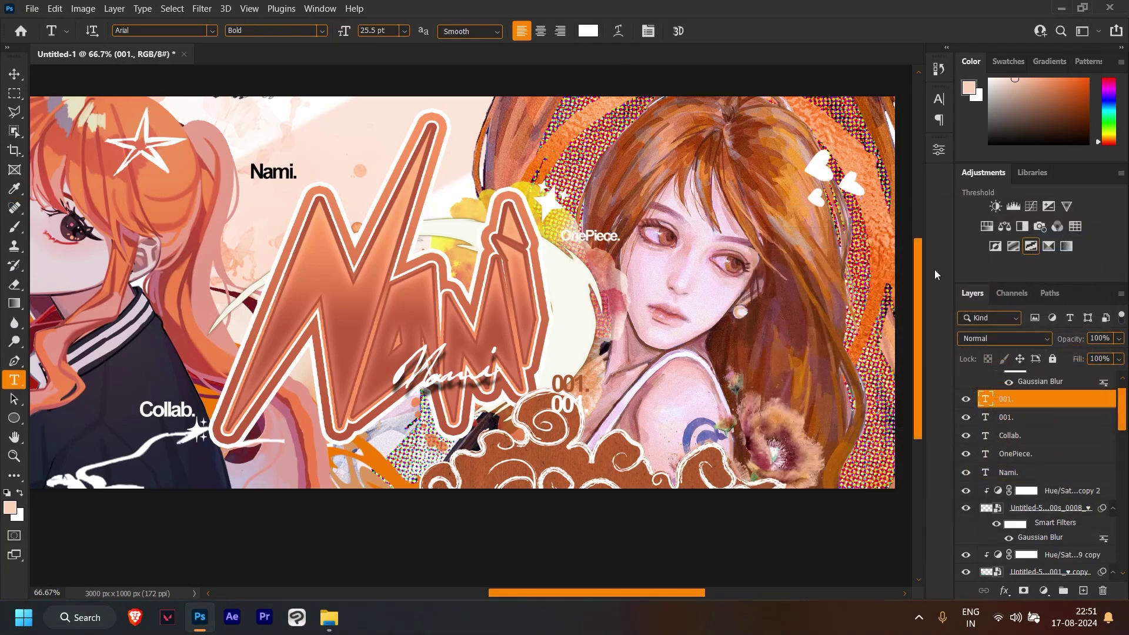
Step: Move the white 001. copy to the top, just above OnePiece
left_click(582, 31)
left_click(567, 385)
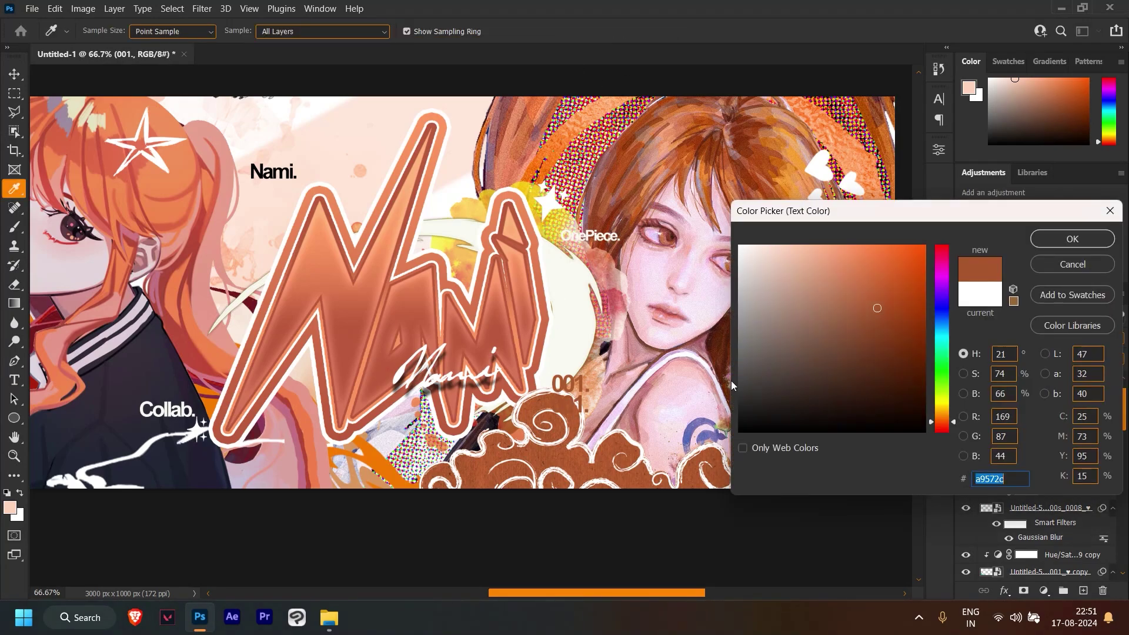
left_click(1042, 266)
key("ctrl+t")
left_click_drag(570, 402, 492, 167)
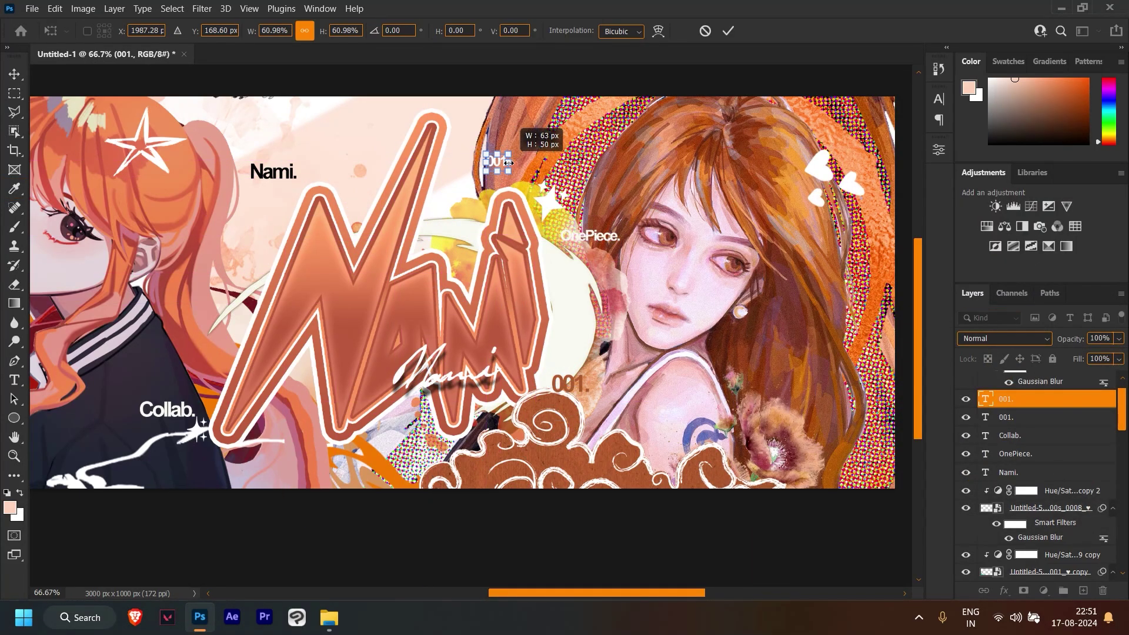
left_click_drag(492, 167, 513, 154)
key("Return")
left_click(15, 73)
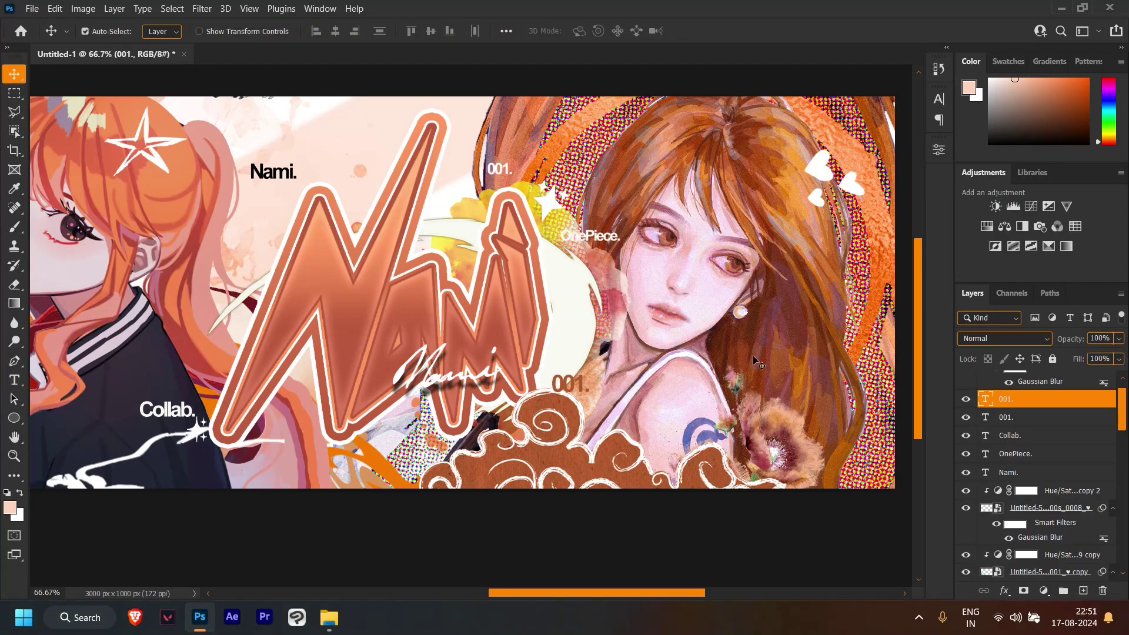
key("ctrl+plus")
Step: Select the top Nami. copy layer and draw a slanted polygonal selection along the bottom edge
key("ctrl+minus")
key("ctrl+minus")
key("ctrl+minus")
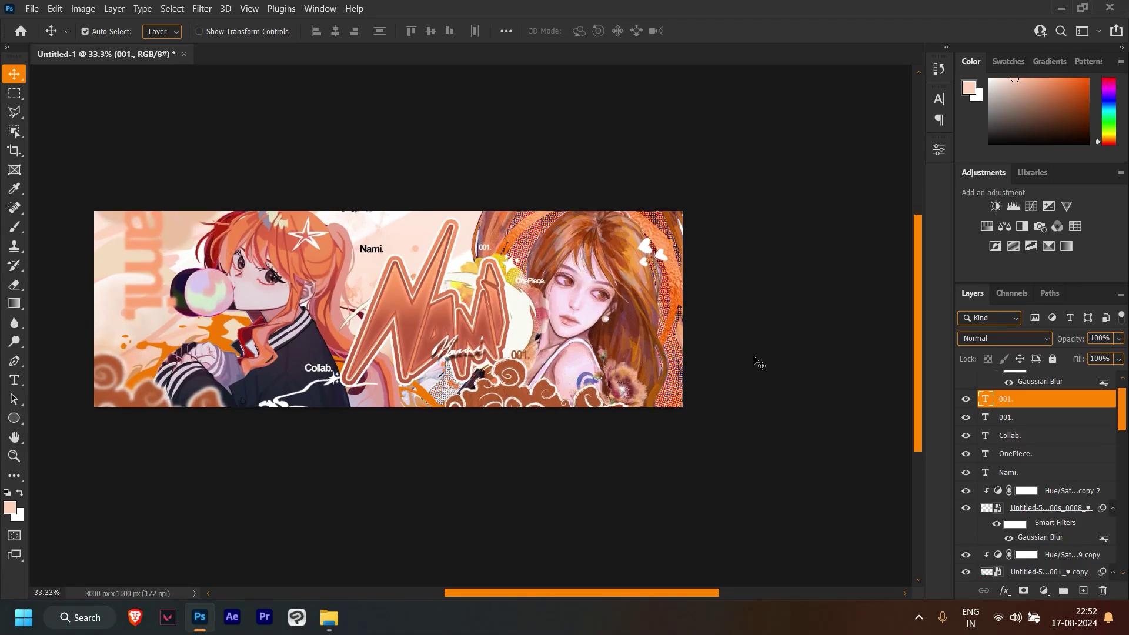
key("alt+bracketright")
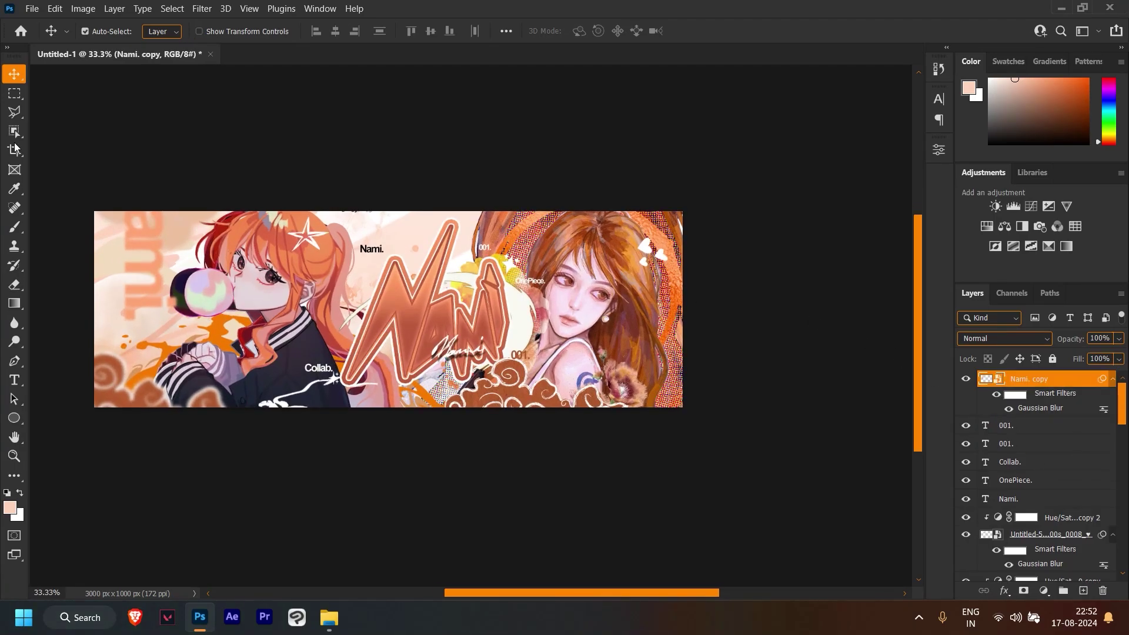
left_click(13, 116)
left_click(718, 373)
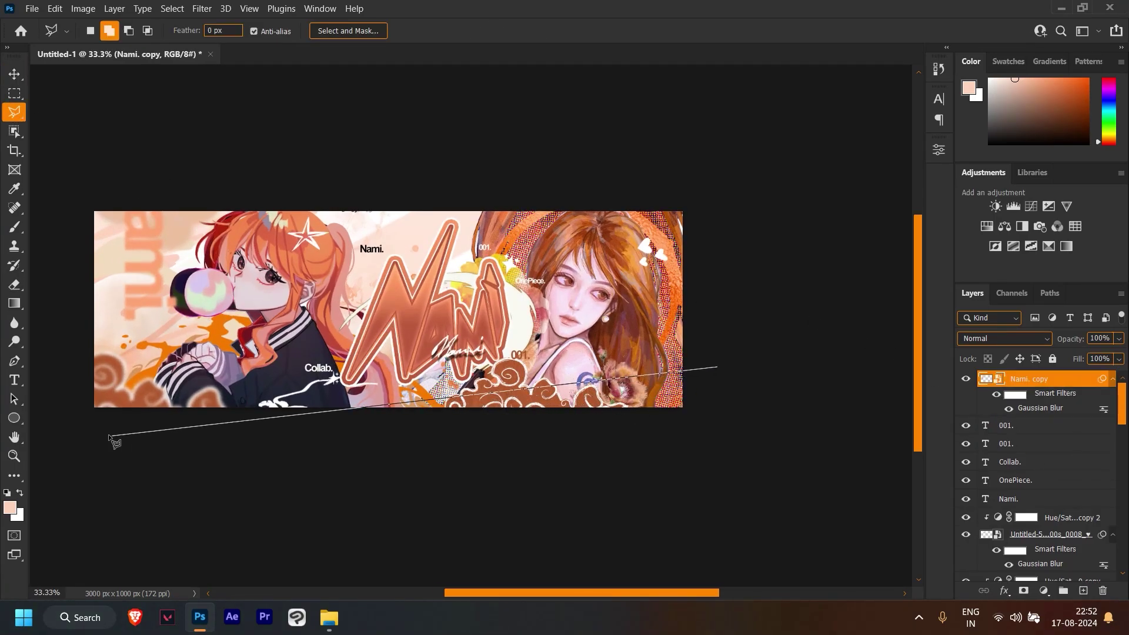
left_click(73, 411)
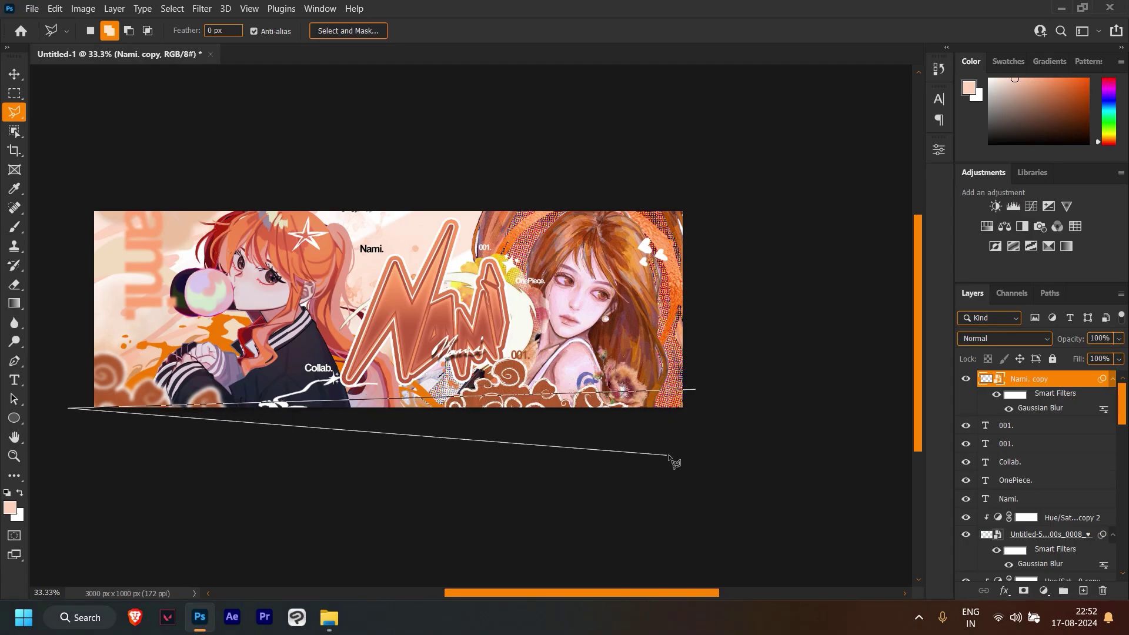
double_click(741, 422)
Step: Fill the bottom strip with a peach Solid Color layer and toggle it to compare
left_click(1046, 592)
left_click(1046, 333)
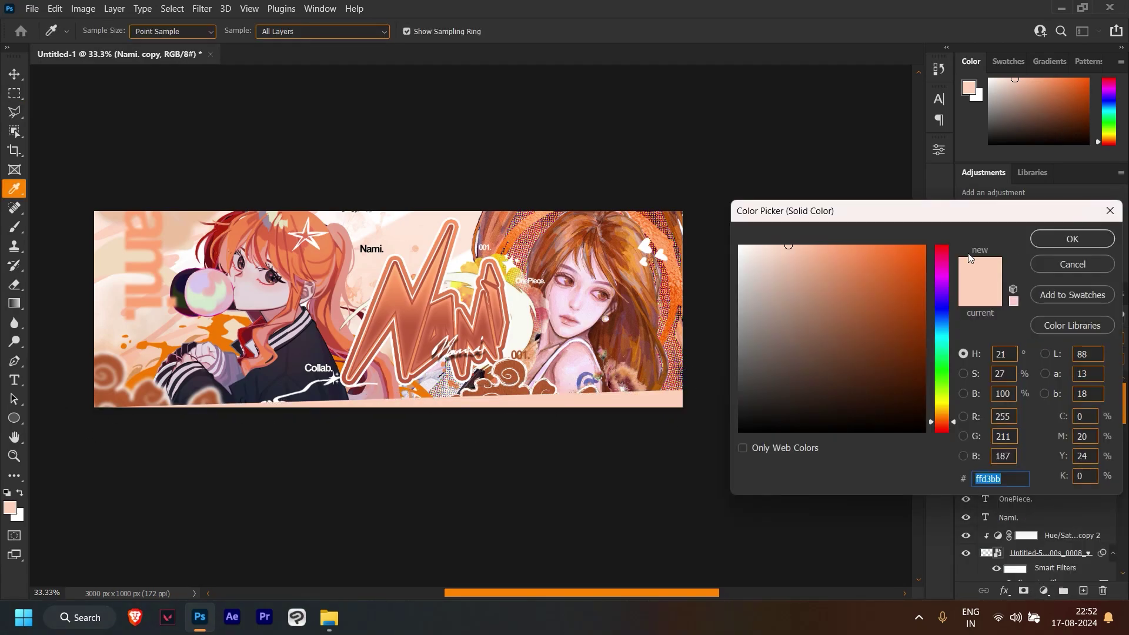
key("Return")
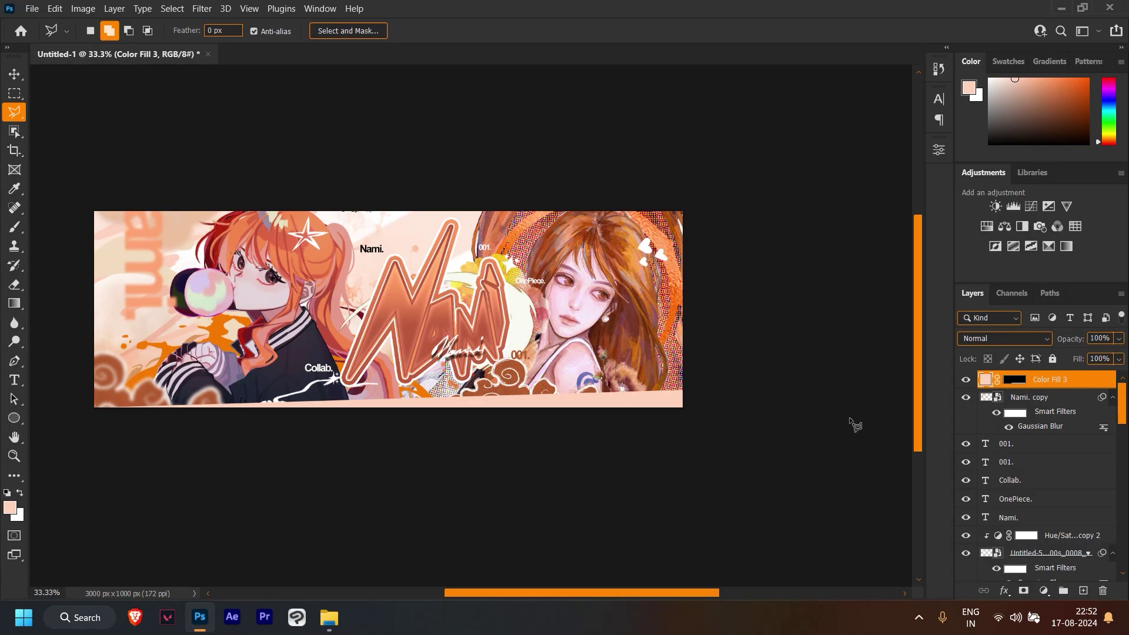
left_click(966, 379)
Step: Stamp a merged copy and grade it in Camera Raw: cooler, darker, more contrast, clarity and vibrance
key("ctrl+shift+alt+e")
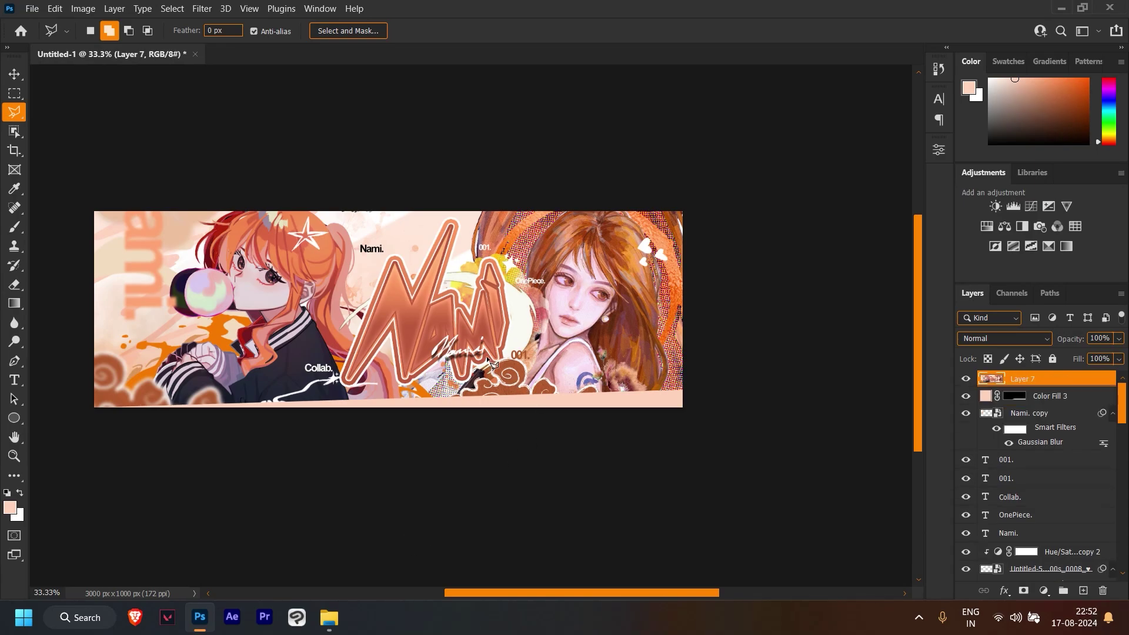
left_click(202, 8)
left_click(245, 109)
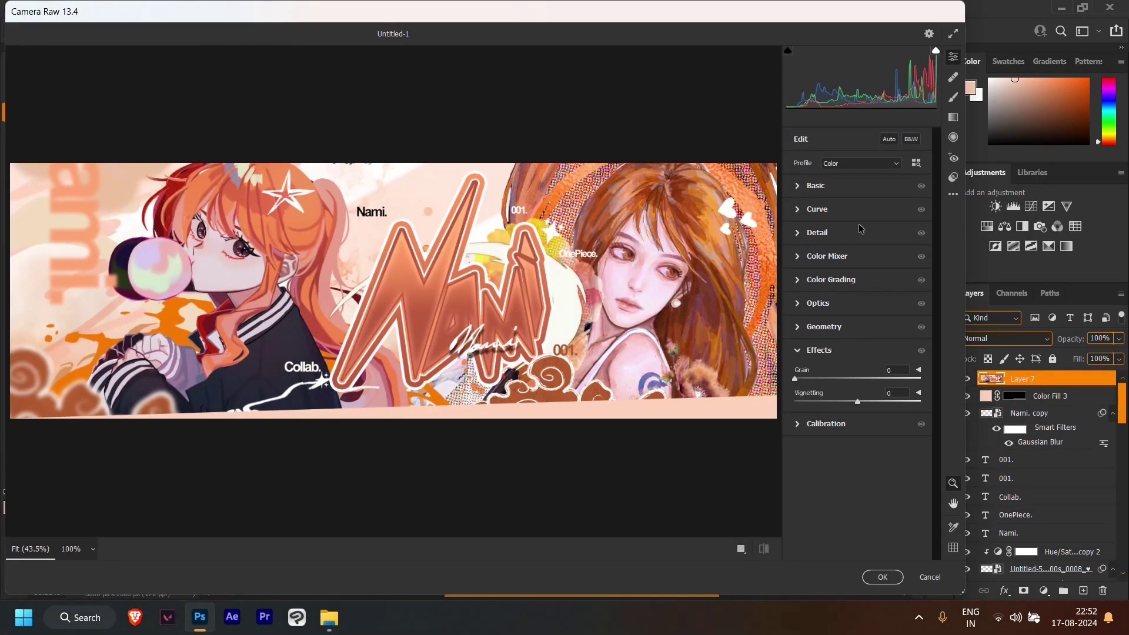
left_click(811, 188)
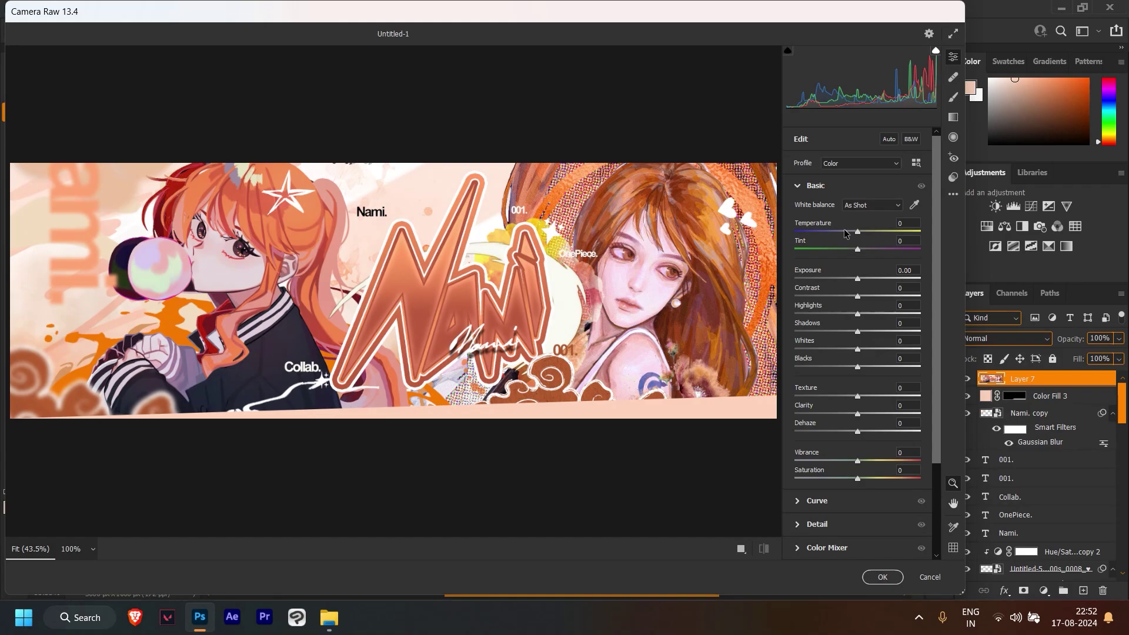
left_click_drag(857, 232, 855, 237)
left_click_drag(857, 278, 865, 331)
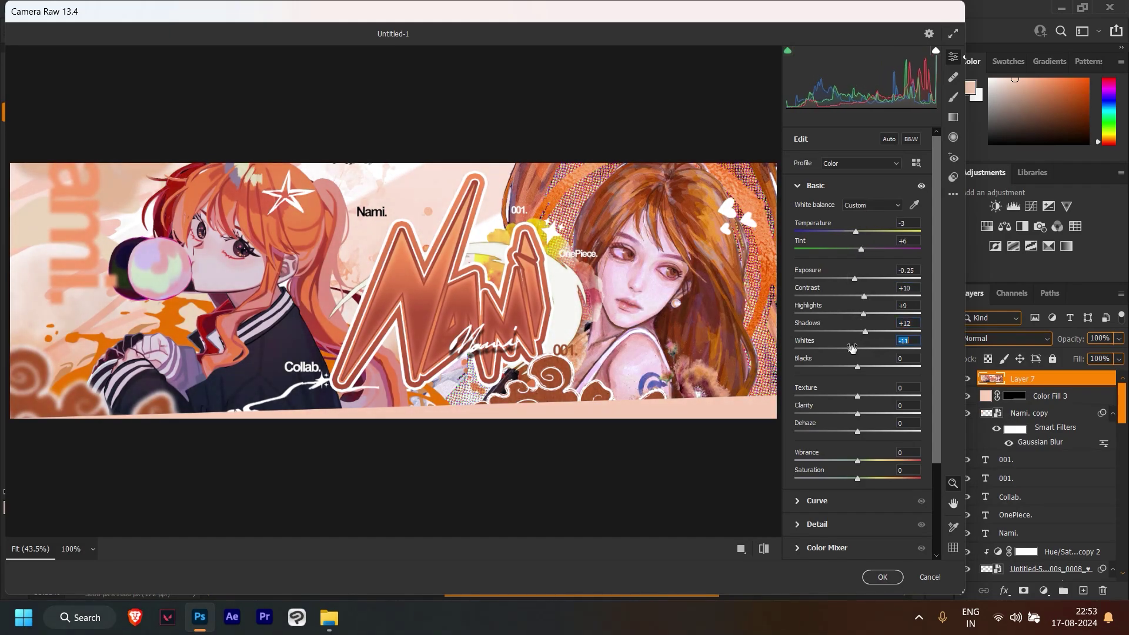
left_click_drag(857, 413, 875, 396)
left_click_drag(857, 349, 849, 349)
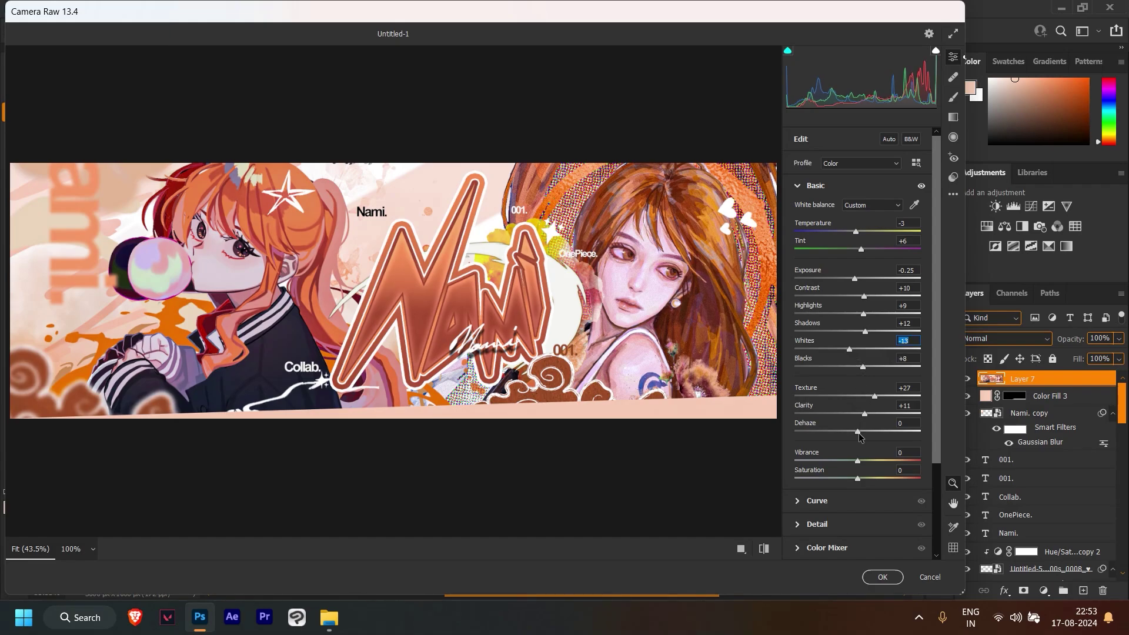
left_click_drag(857, 460, 872, 478)
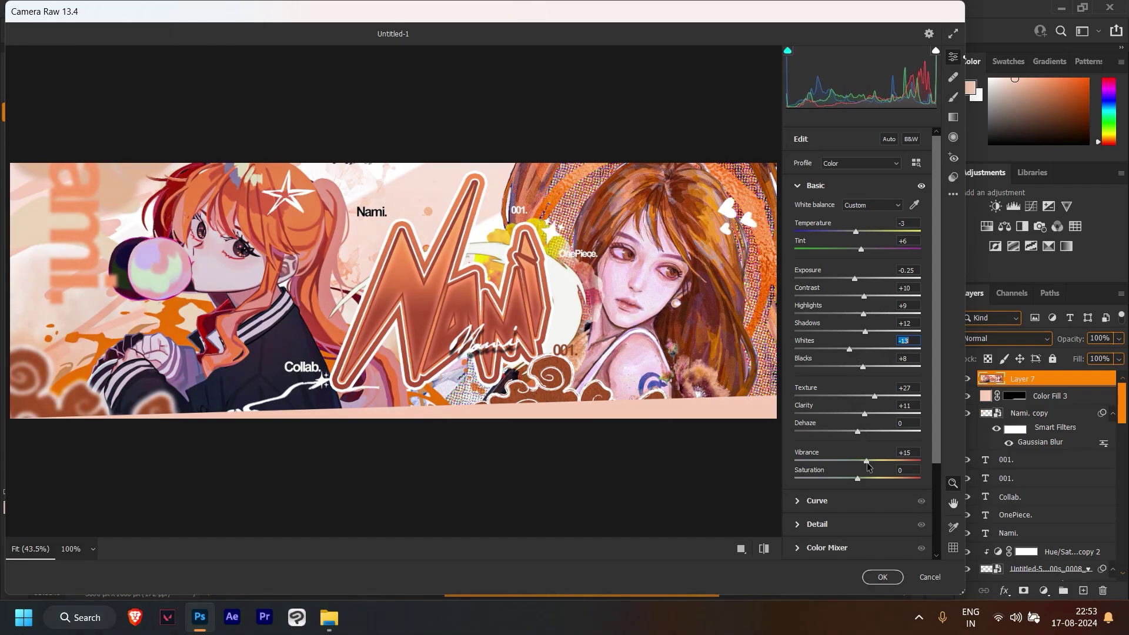
Step: Add a slight dark vignette, nudge exposure brighter, and apply the Camera Raw grade
left_click(817, 523)
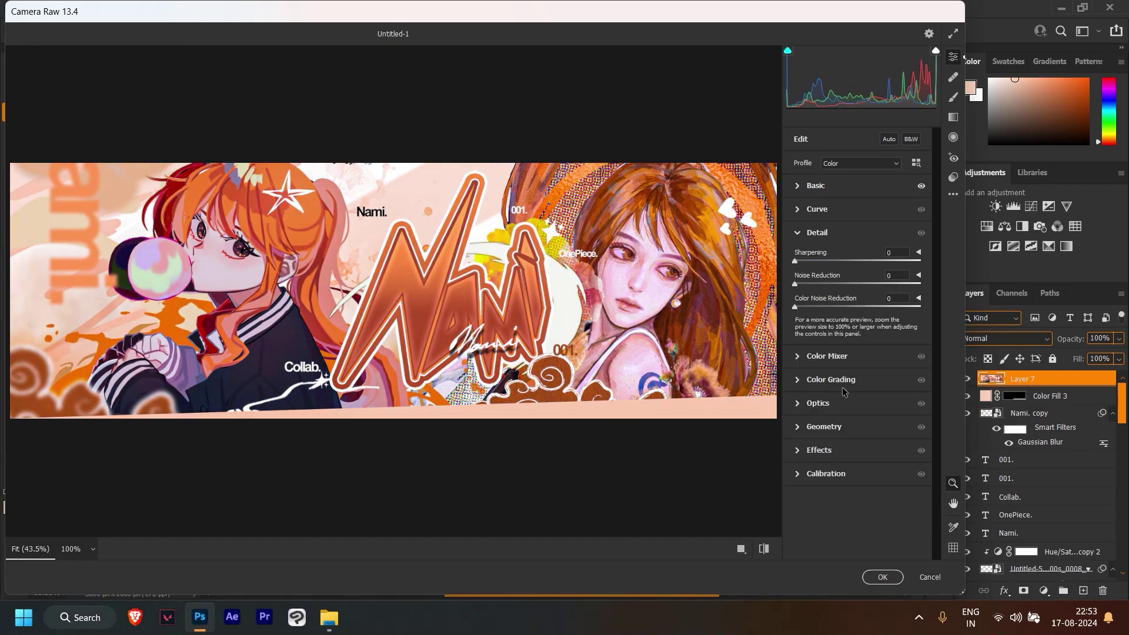
left_click(809, 381)
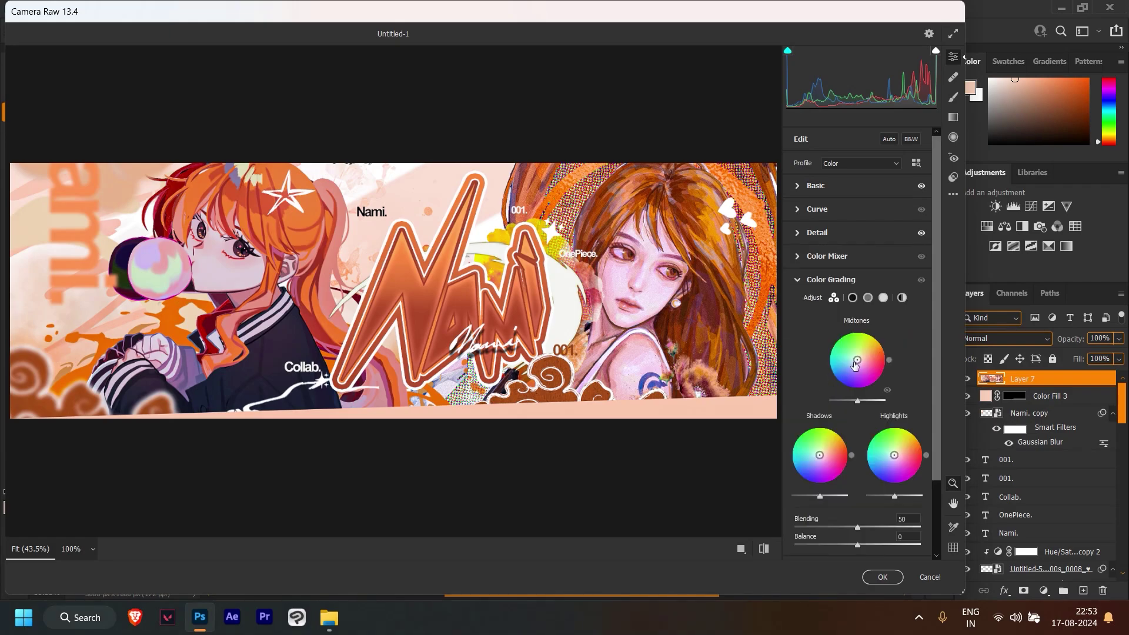
left_click(817, 280)
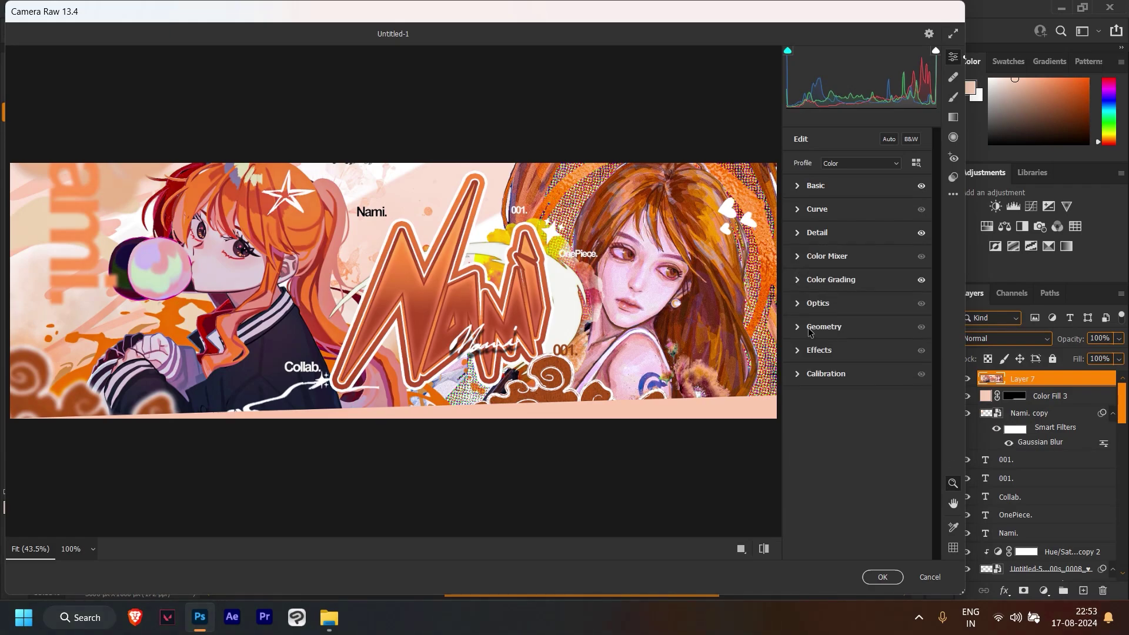
left_click(816, 303)
left_click_drag(857, 354, 852, 356)
left_click(824, 428)
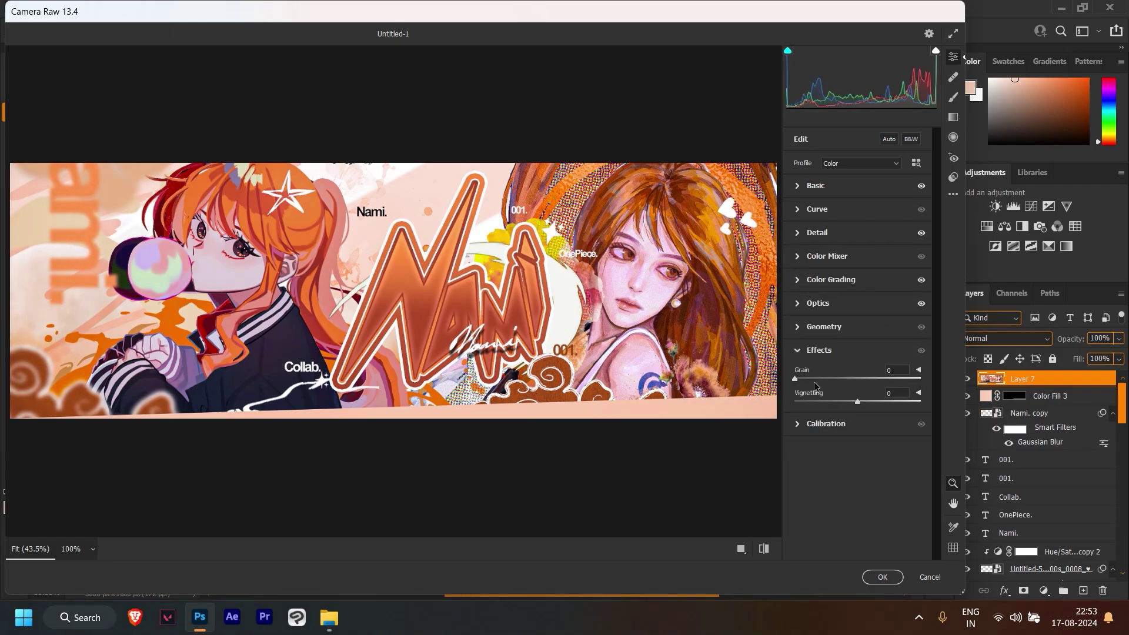
left_click_drag(857, 403, 853, 405)
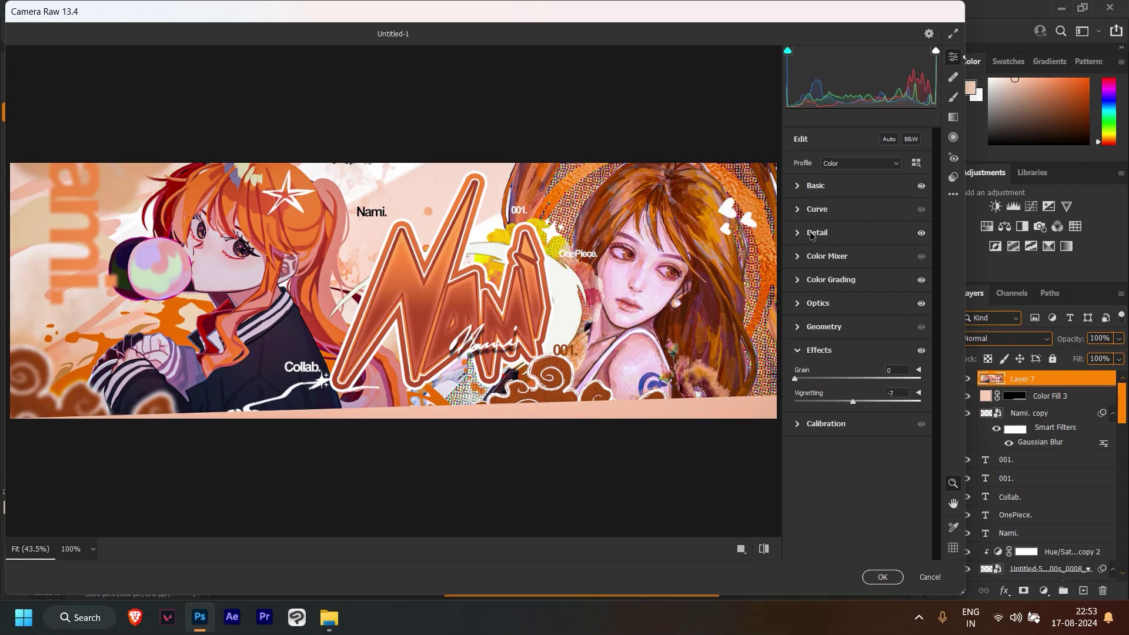
left_click(808, 187)
left_click_drag(855, 277, 858, 277)
left_click(882, 577)
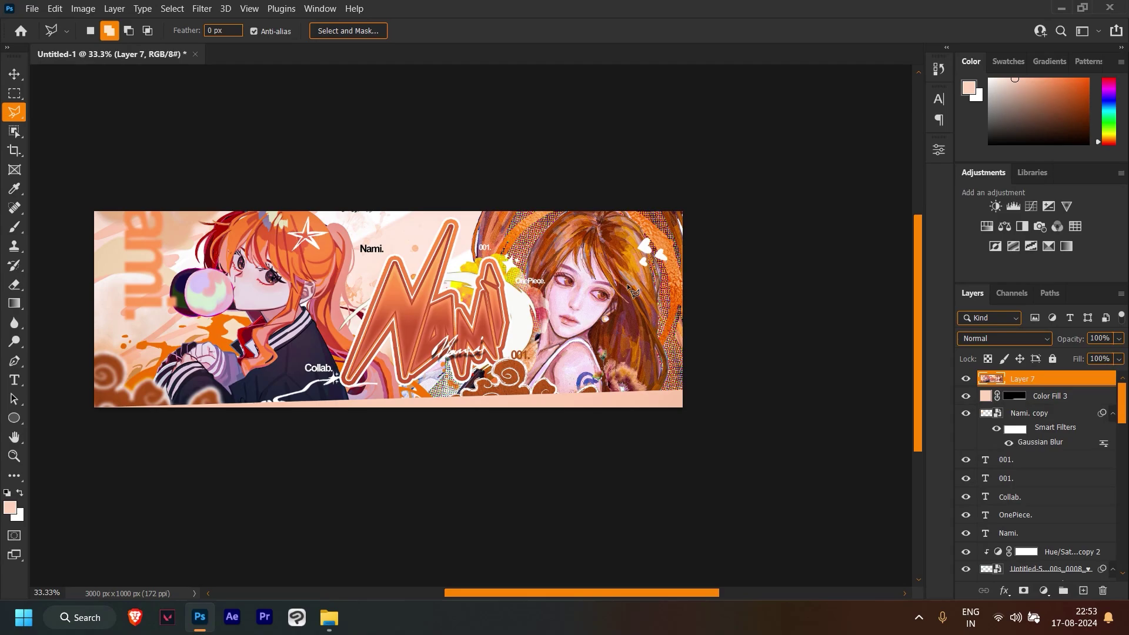
Step: Move Layer 7 below the Color Fill 3 strip and add a new empty Layer 8 above it
scroll(609, 269, "up", 2)
scroll(609, 269, "down", 4)
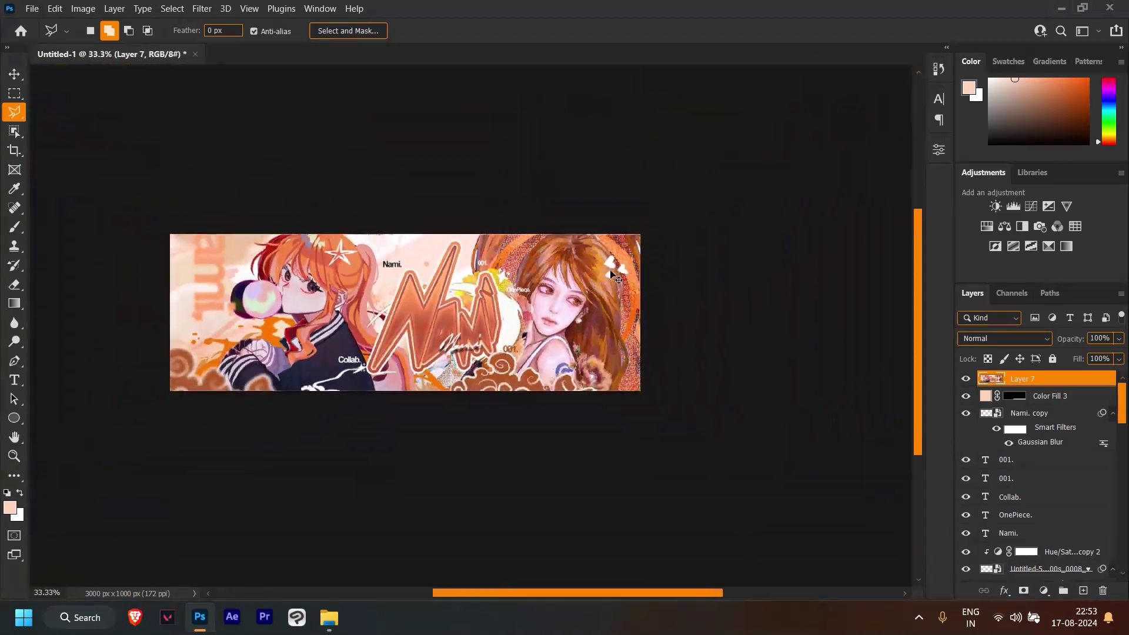
scroll(612, 275, "down", 1)
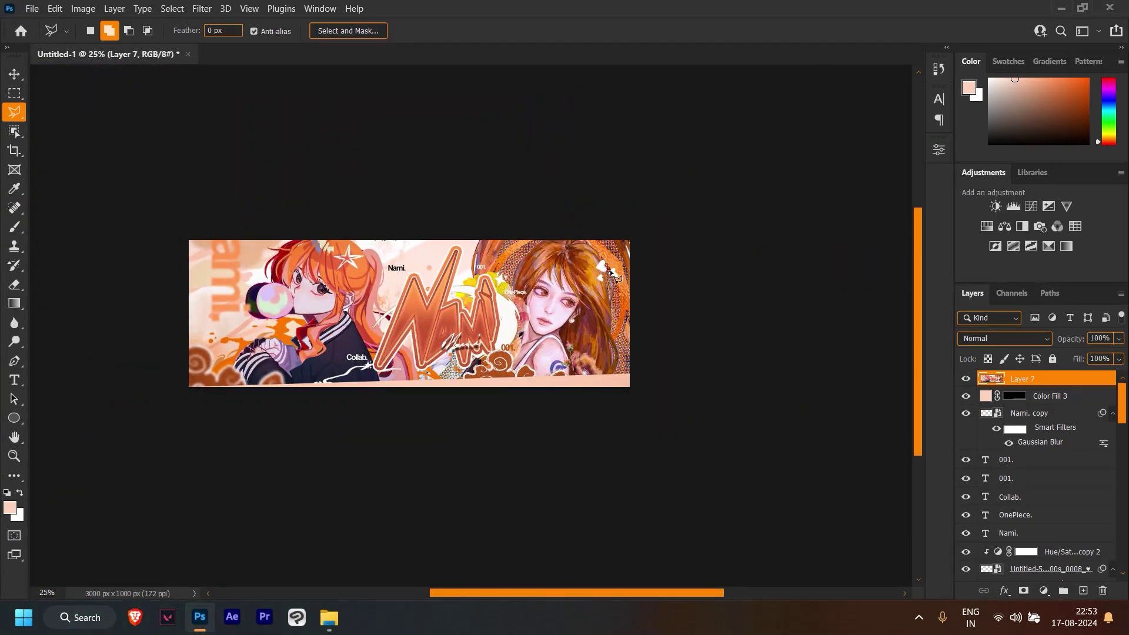
left_click_drag(1053, 379, 1063, 397)
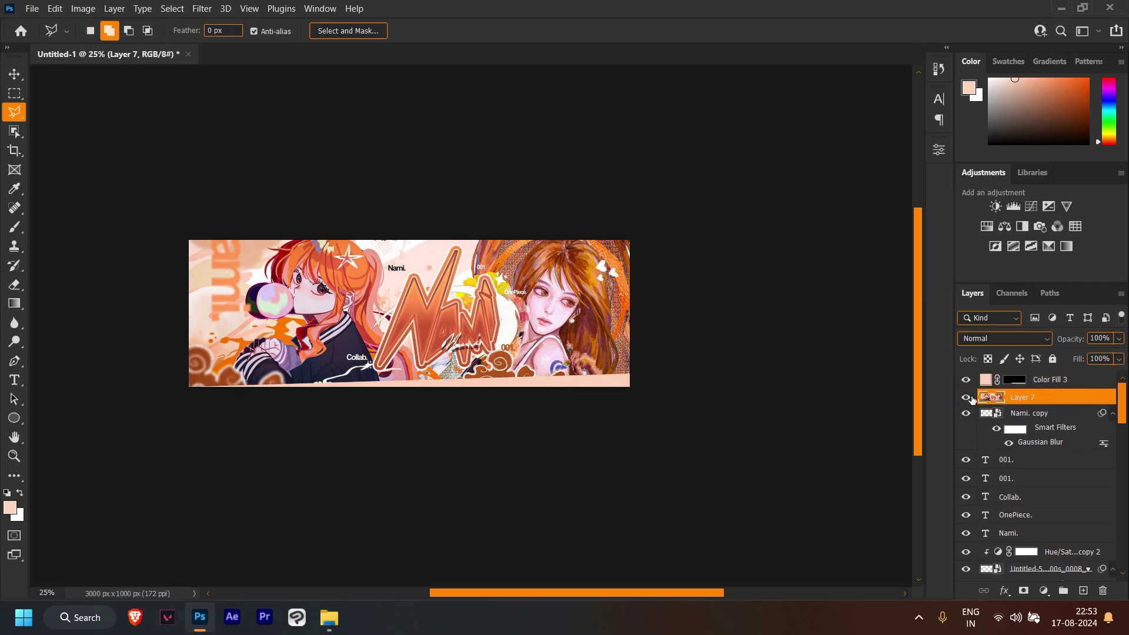
left_click(1083, 590)
Step: Set up a large speckle brush at 48% flow with a new speckle colour, checking Layer 8's visibility
key("b")
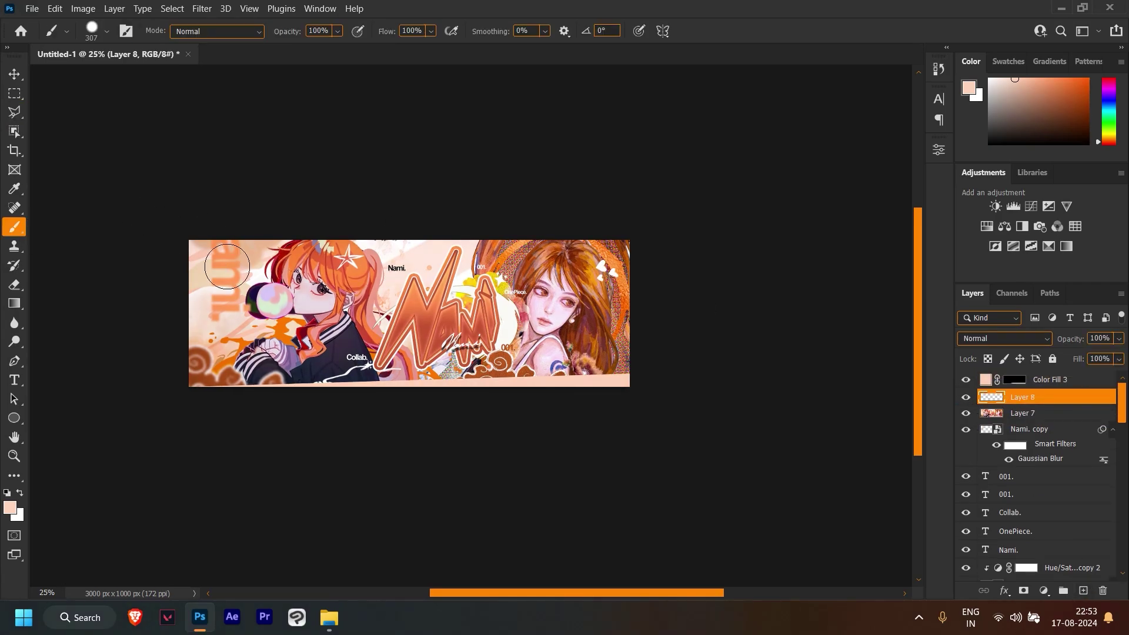
right_click(354, 282)
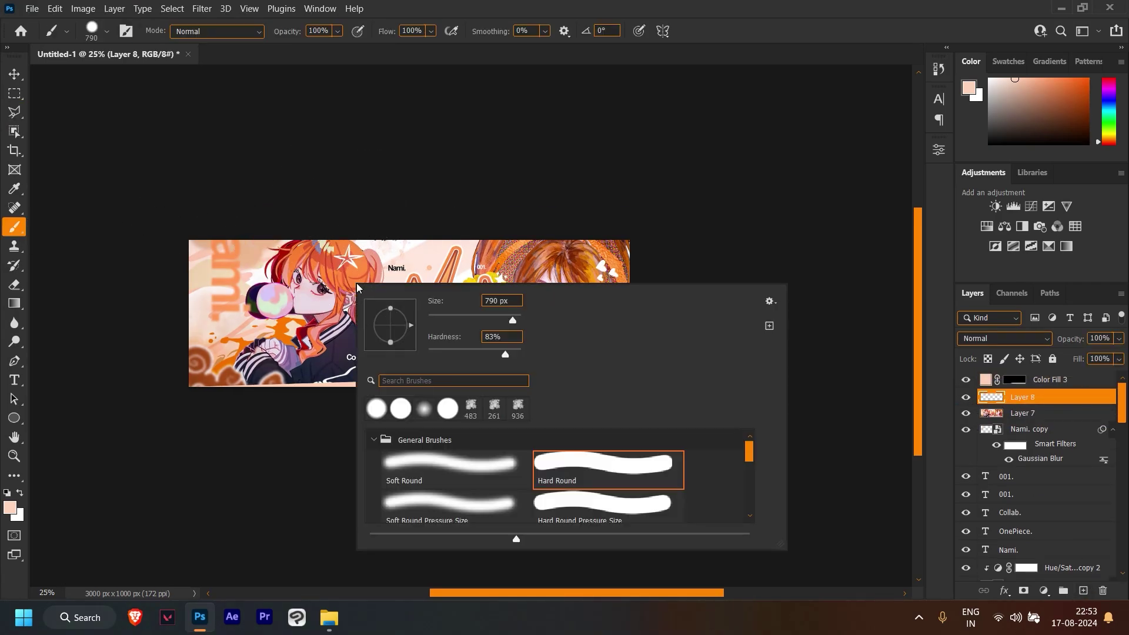
left_click(412, 464)
left_click(431, 30)
left_click(410, 47)
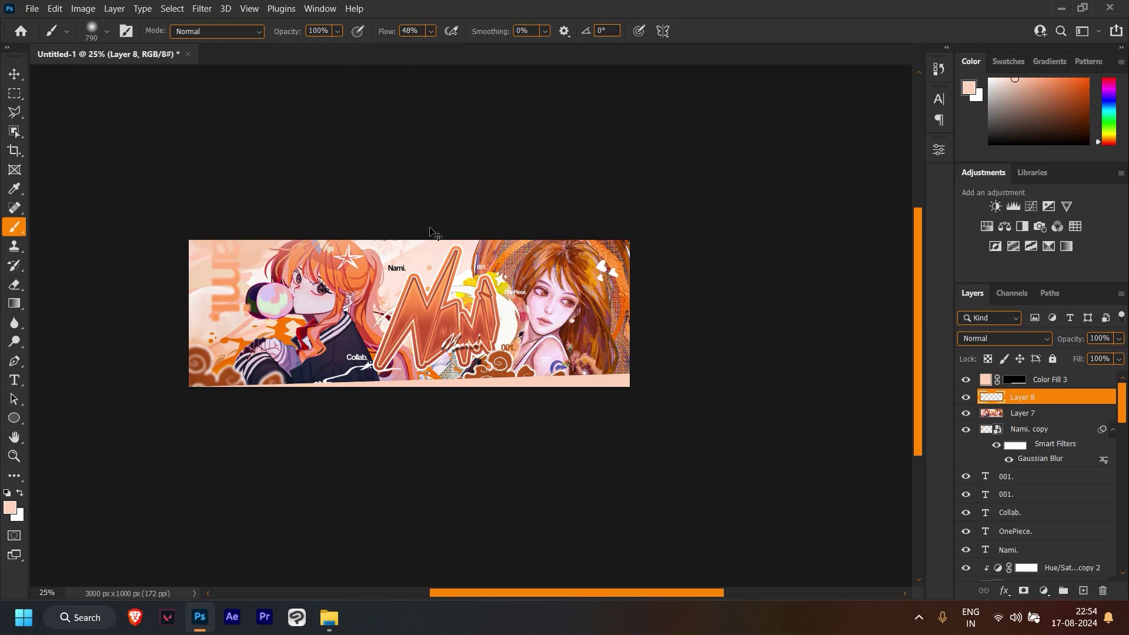
left_click_drag(339, 287, 388, 288)
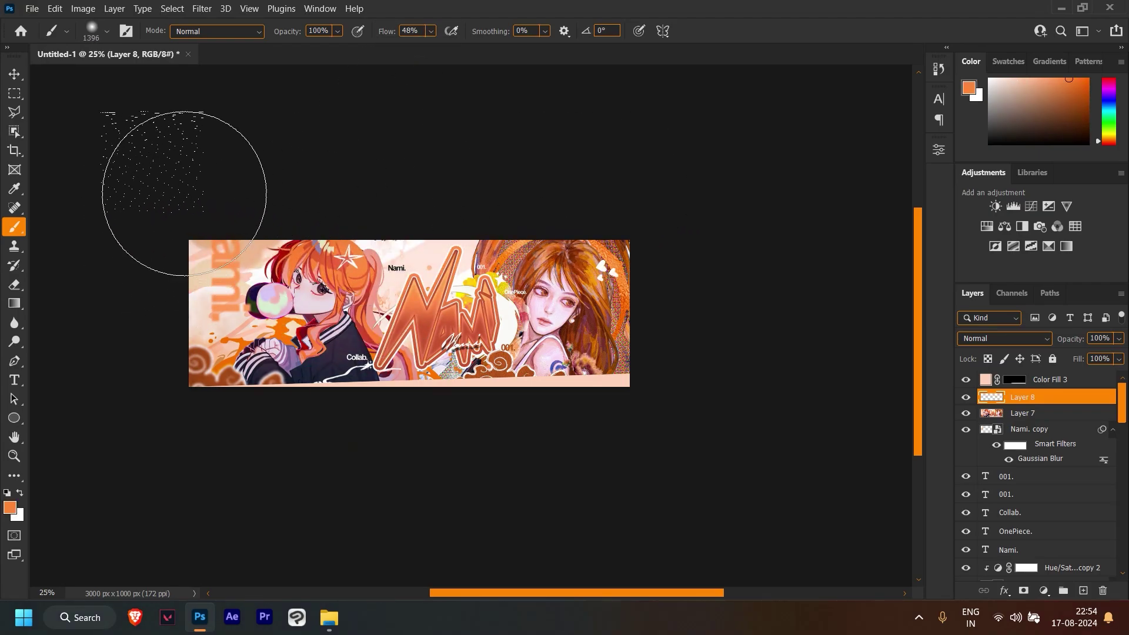
left_click(990, 80)
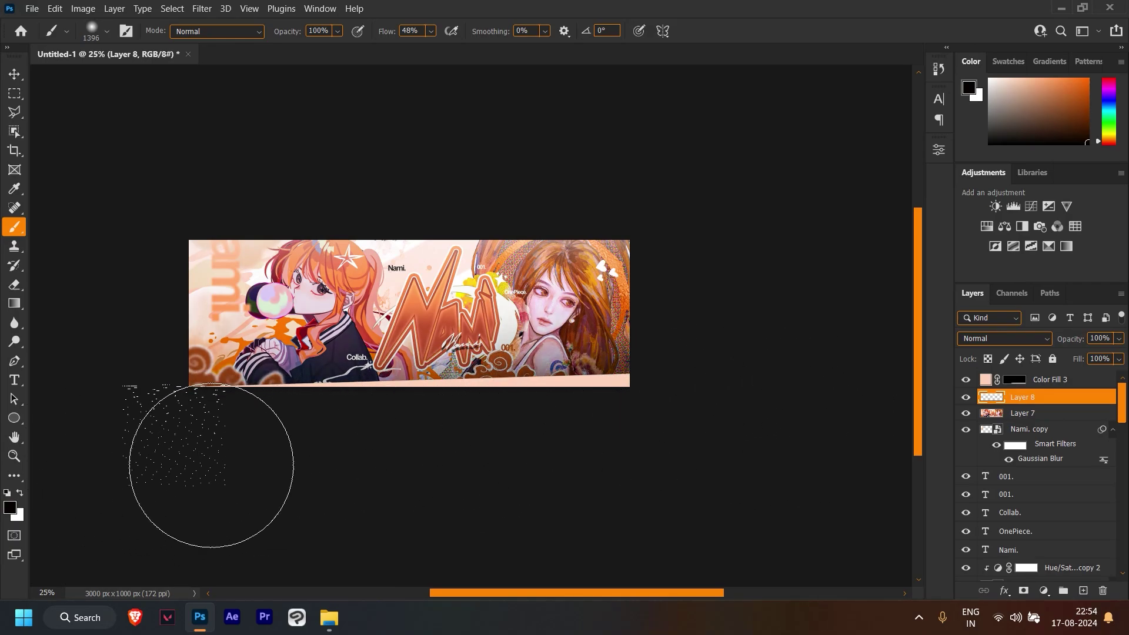
left_click(973, 402)
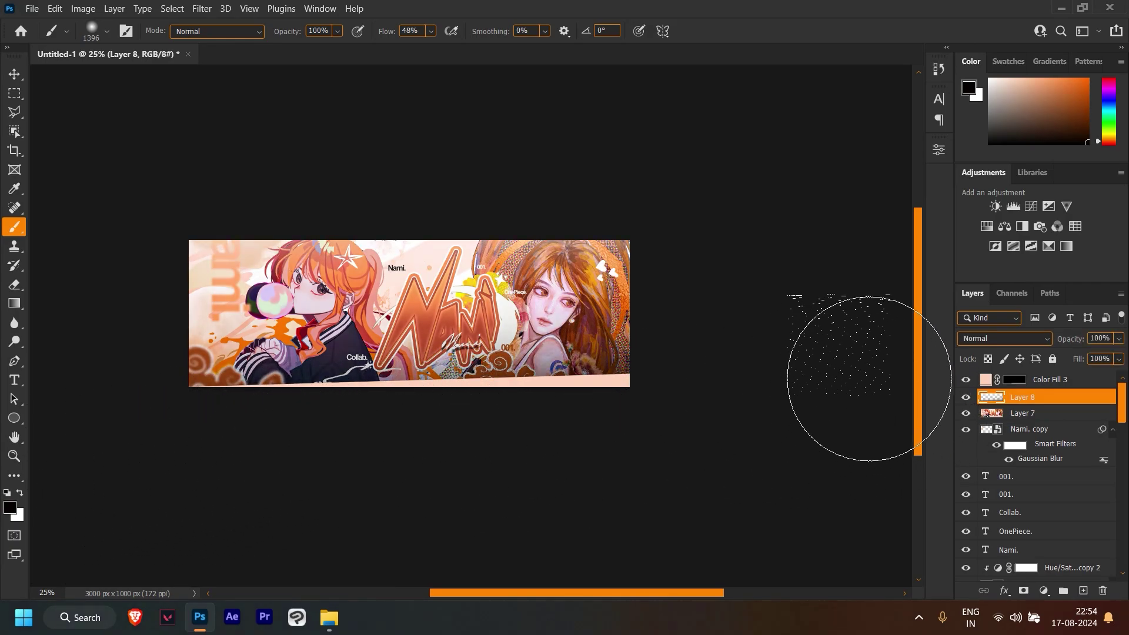